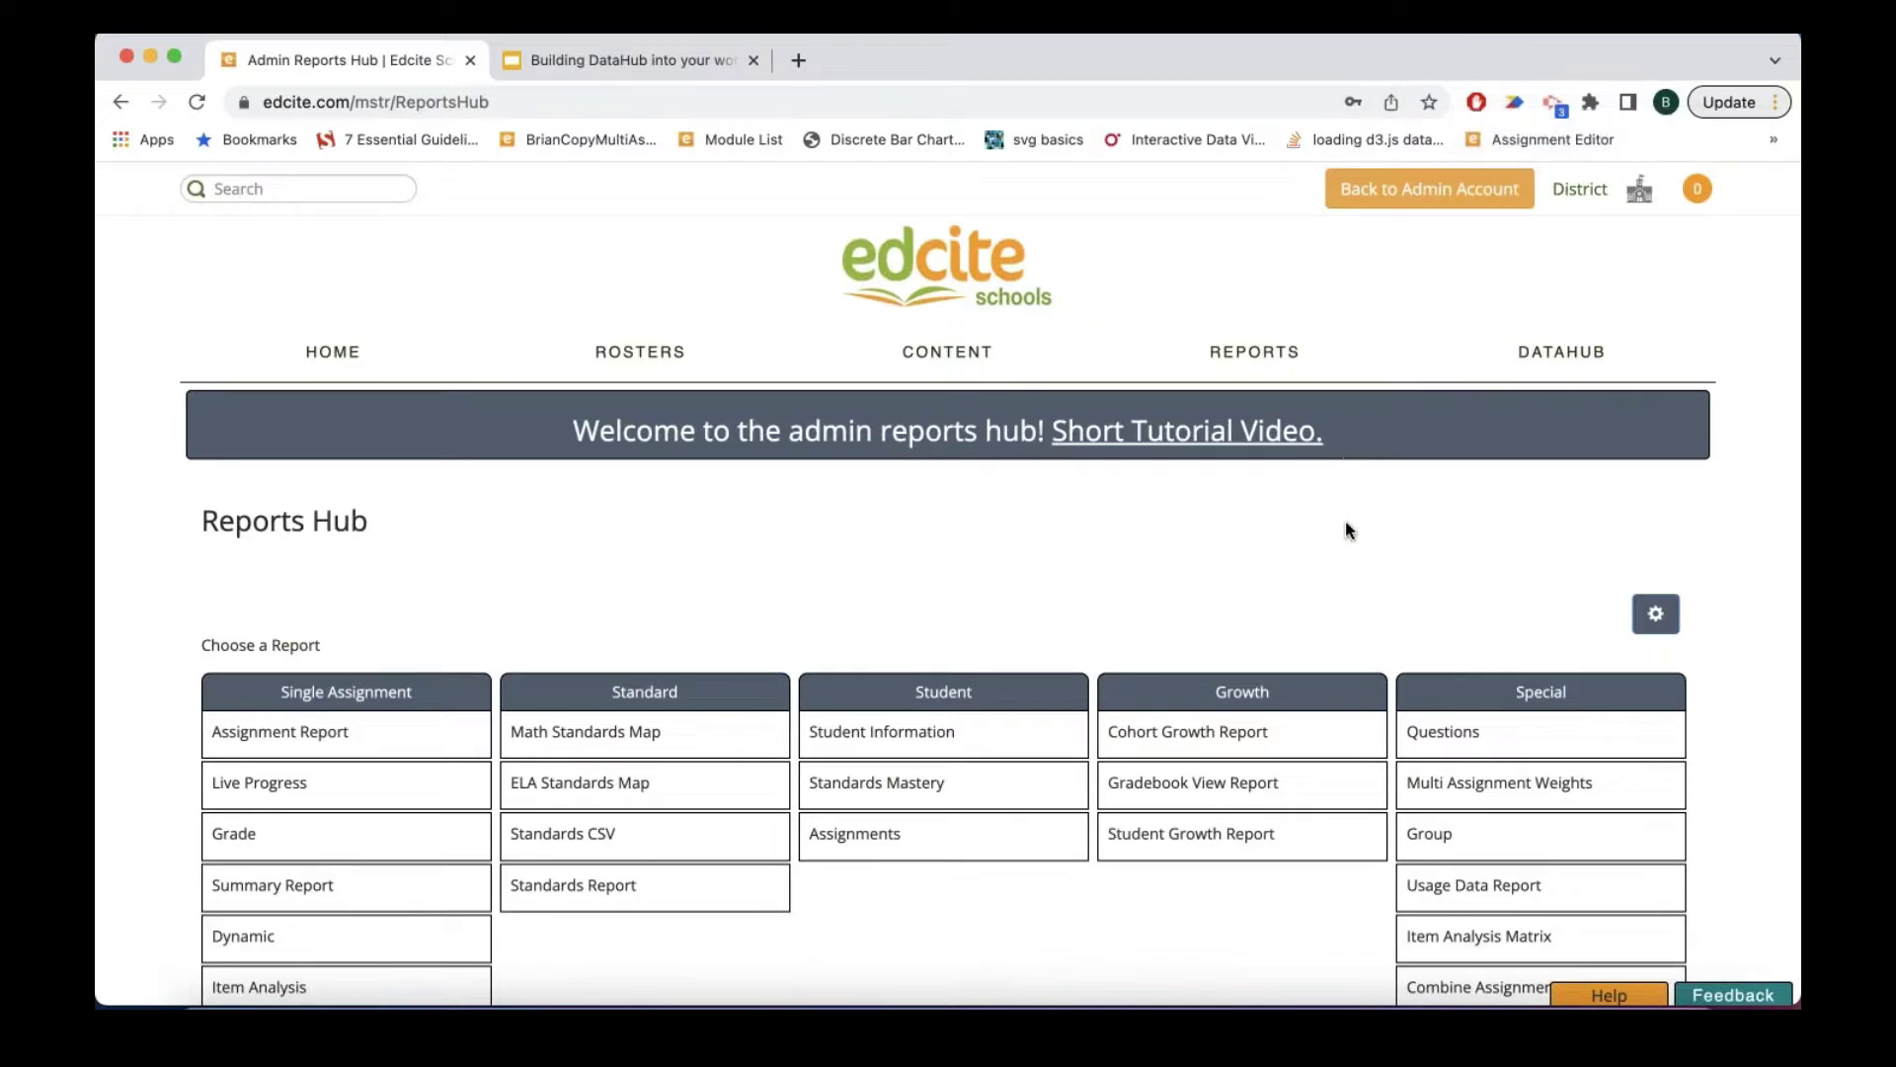
Step: Open the District Teachers roster in a separate browser tab, keeping the Reports Hub page open
scroll(1402, 661, "down", 1)
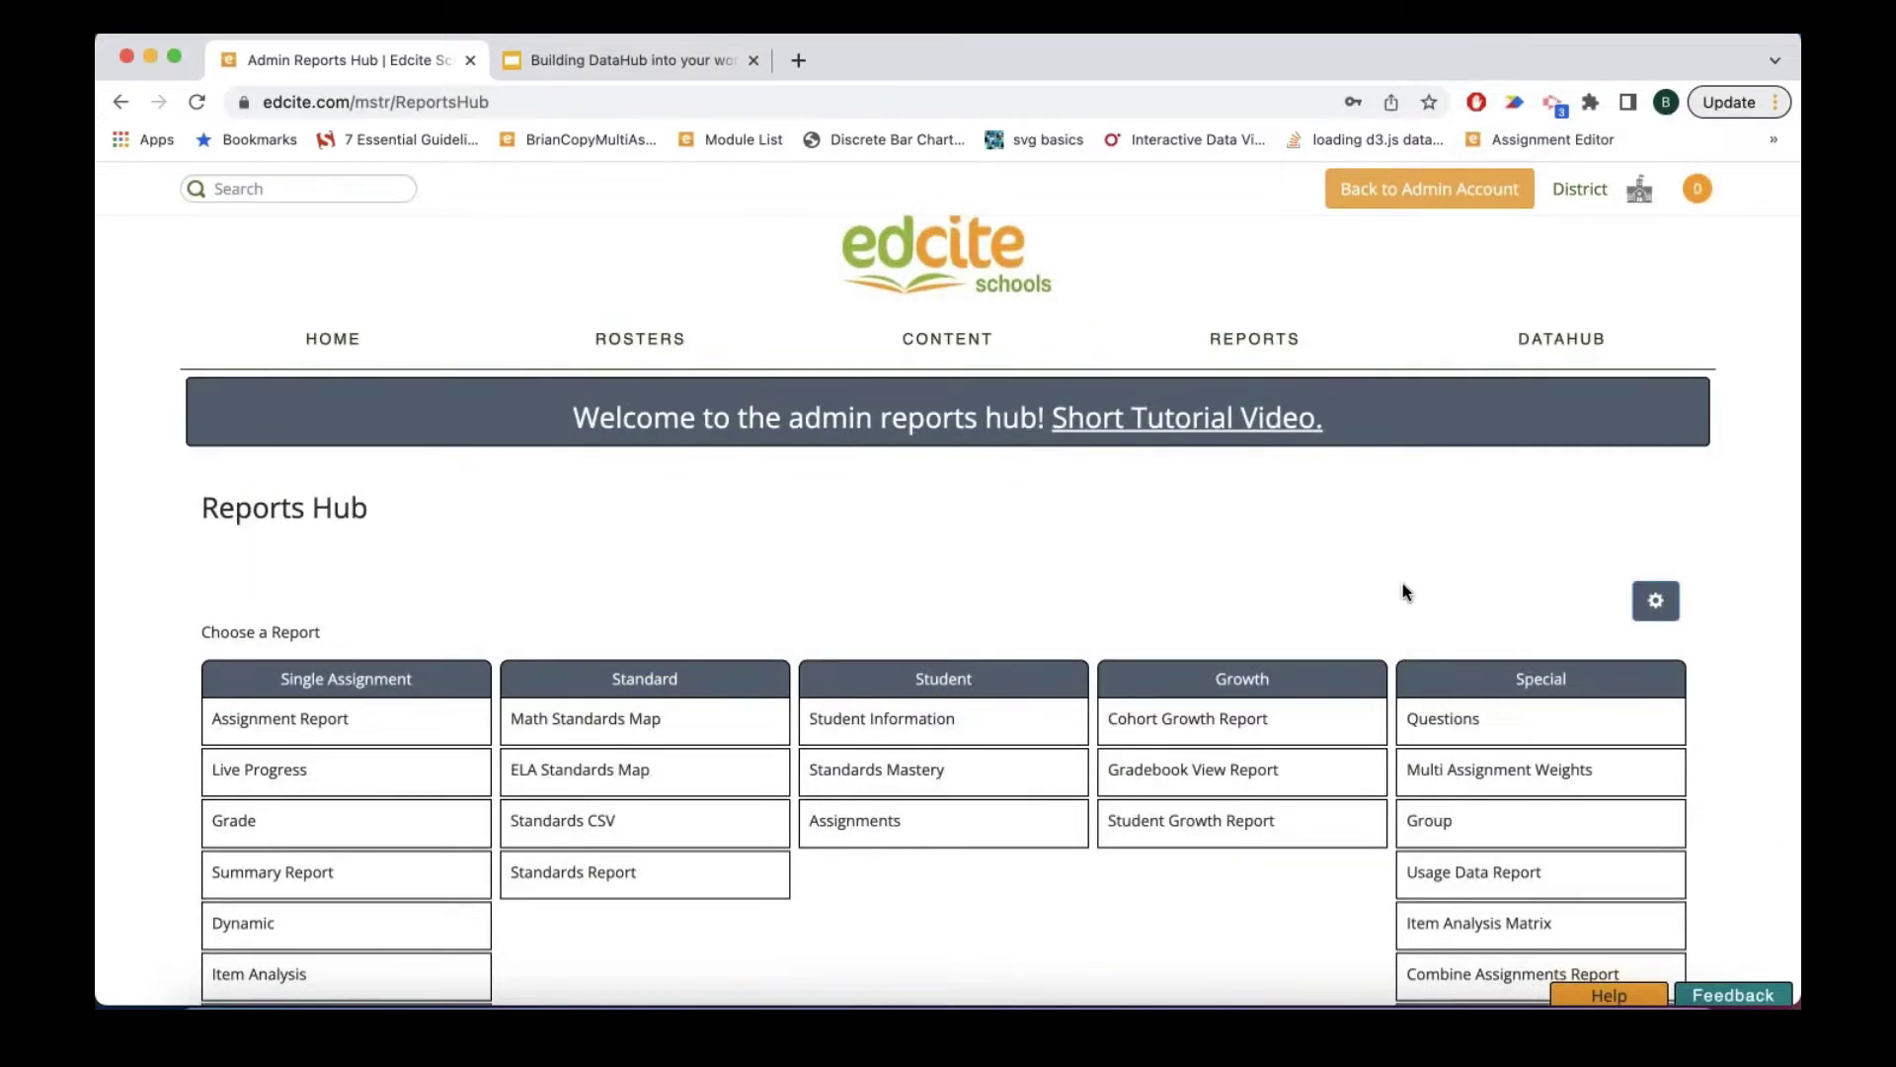
mouse_move(1533, 340)
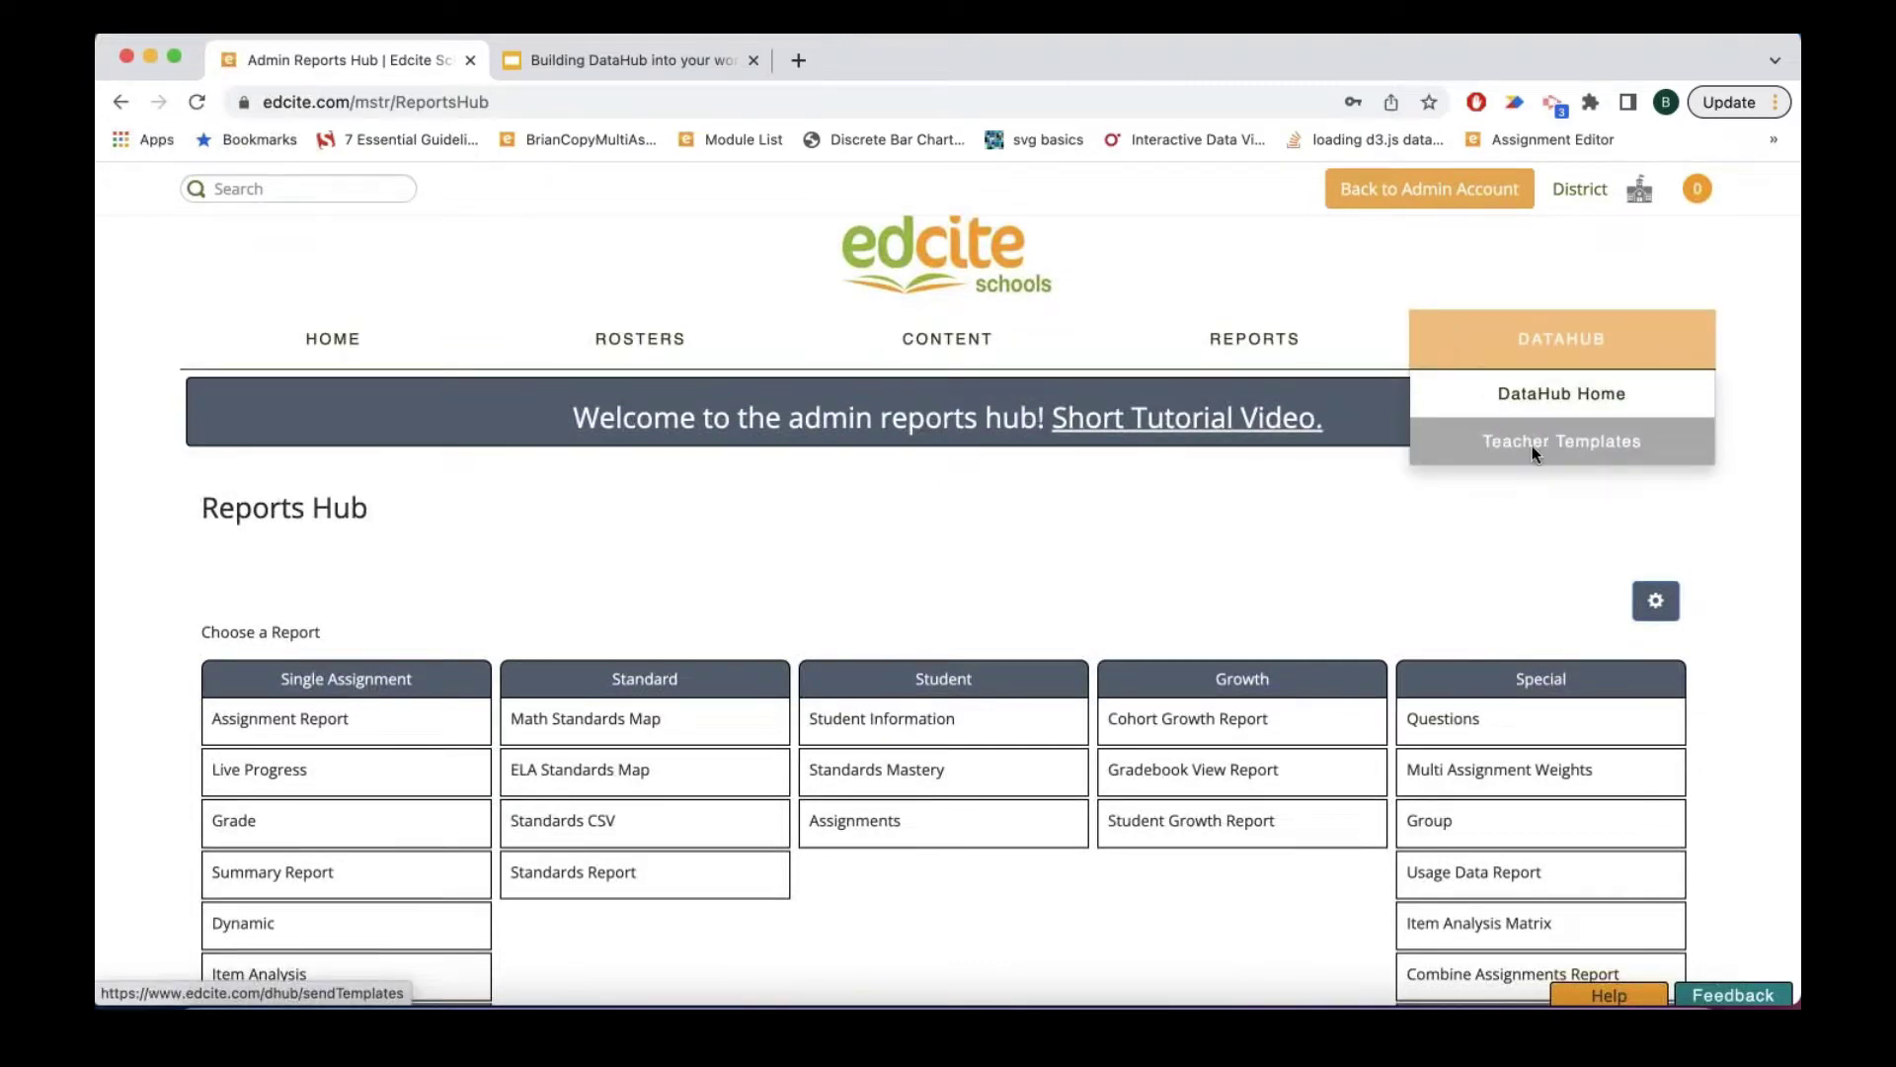
mouse_move(685, 322)
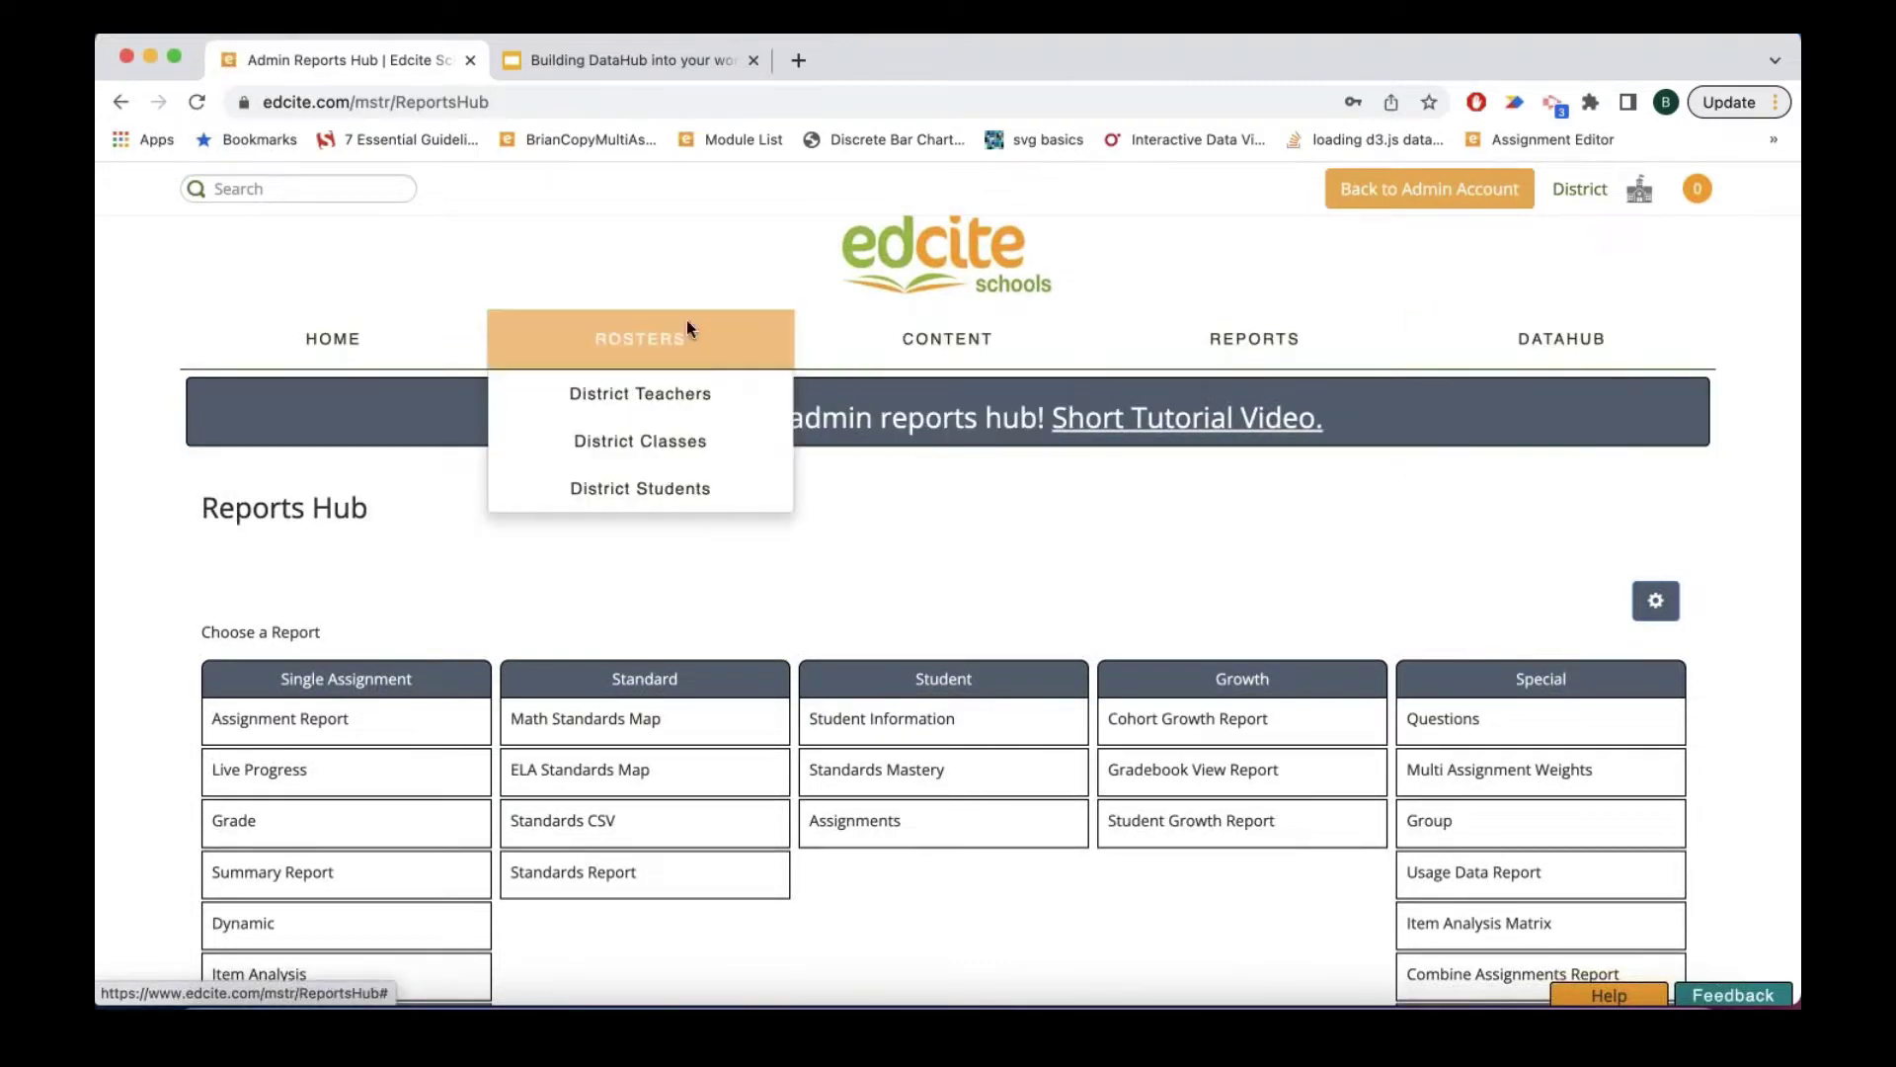
right_click(675, 403)
left_click(739, 417)
Step: Open the DataHub Teacher Templates page and look over the available template tiles
mouse_move(1562, 364)
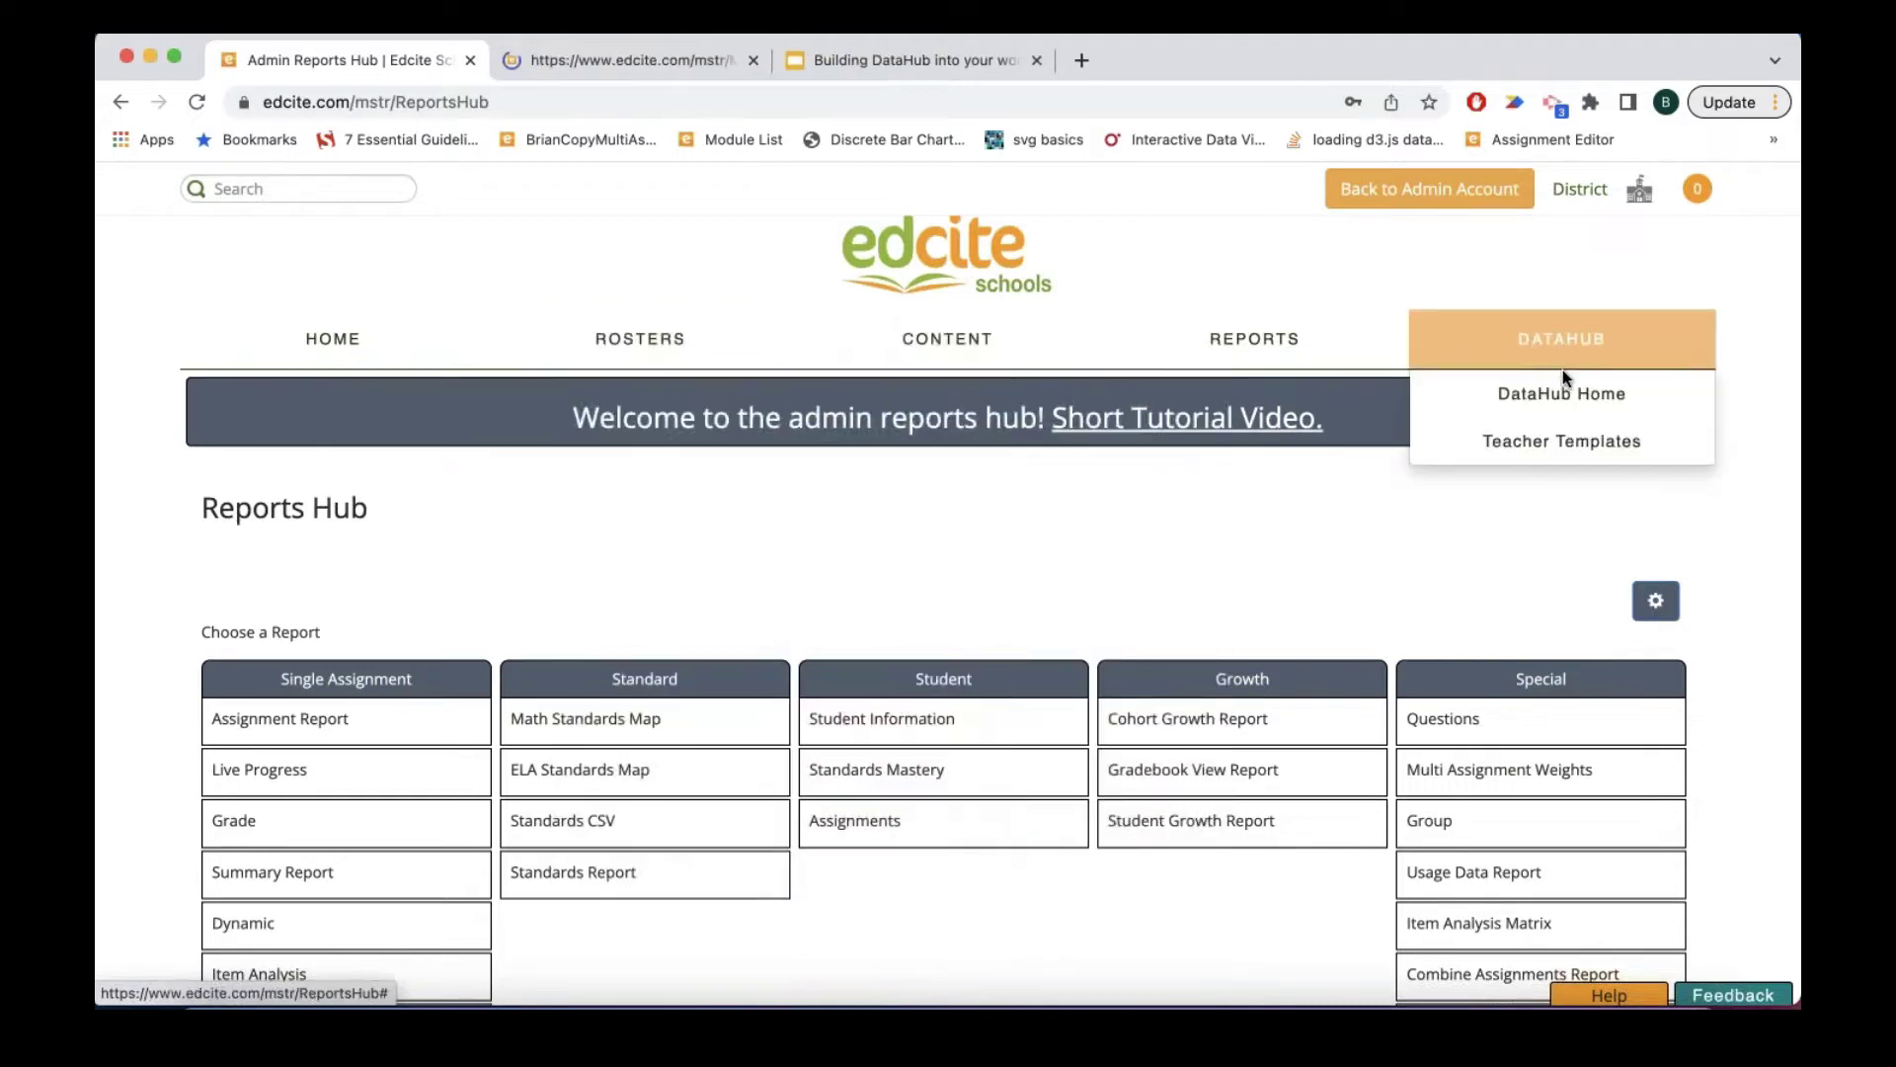
left_click(1548, 441)
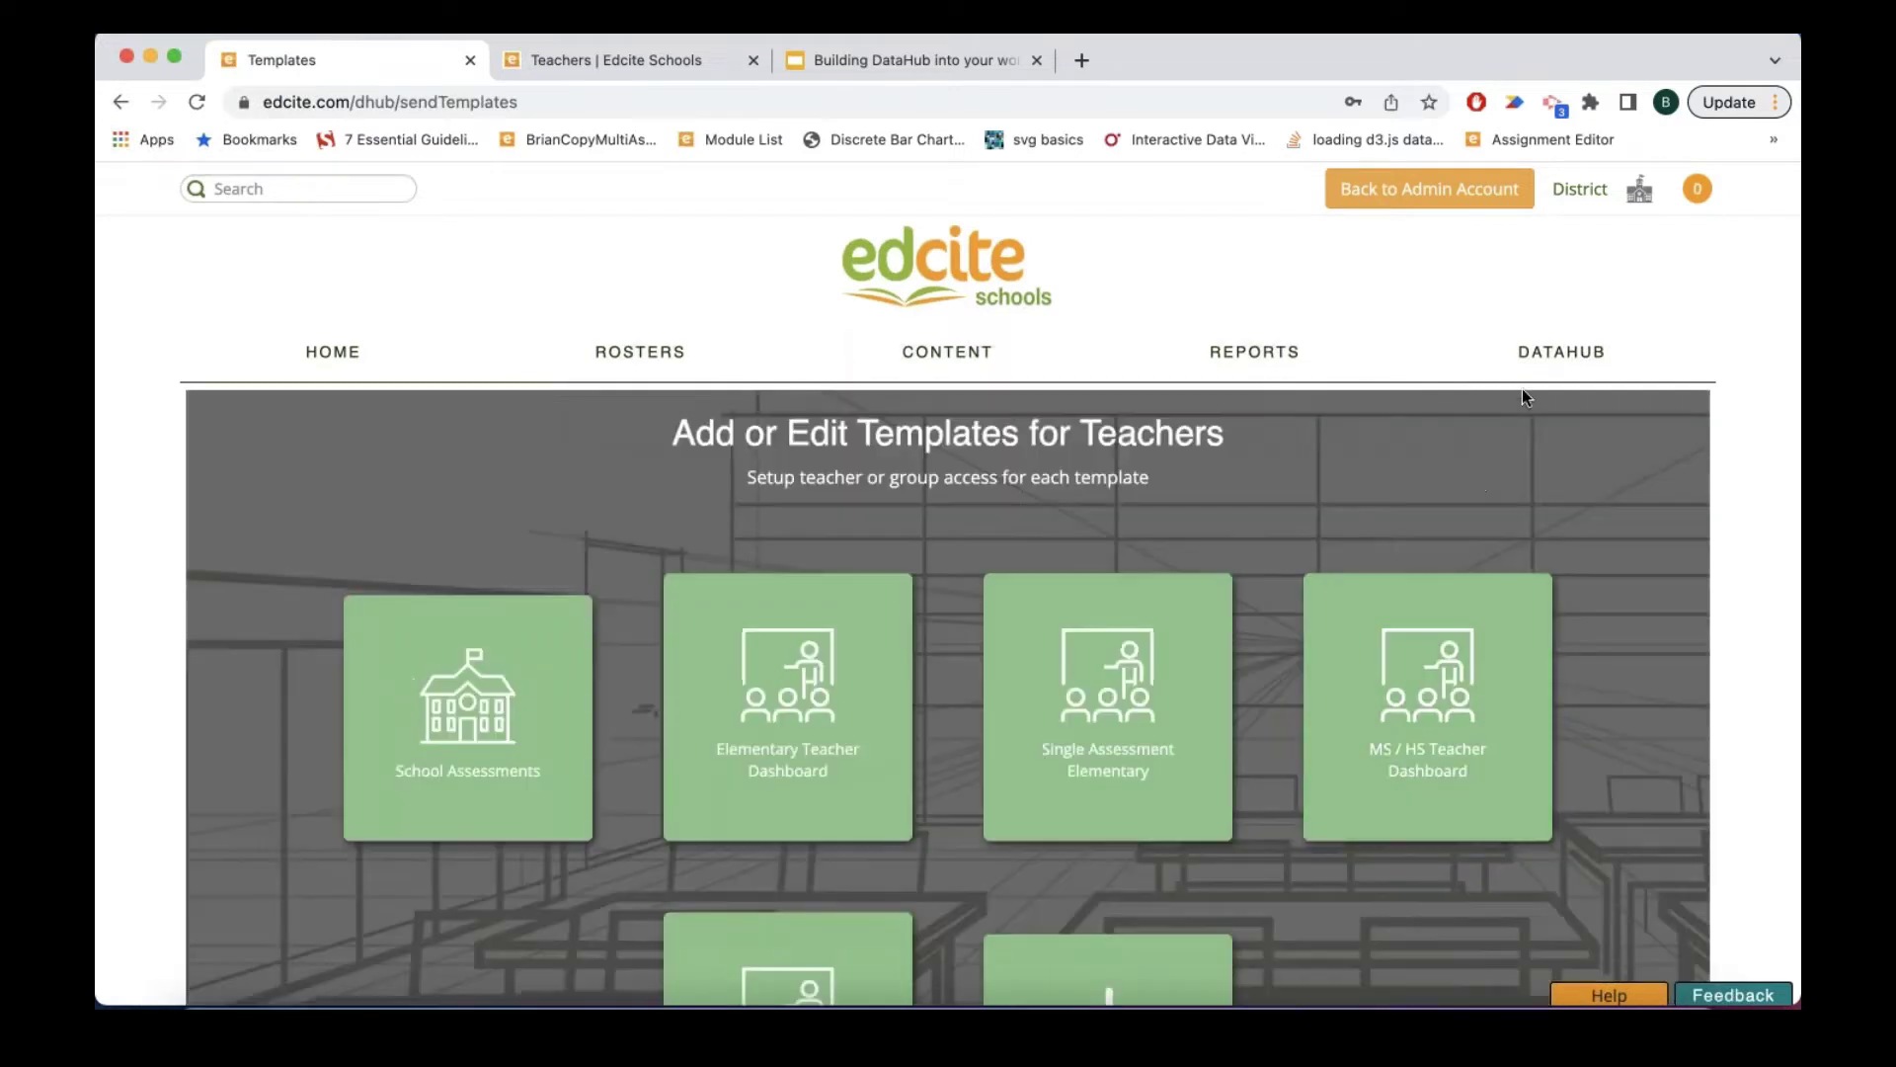
mouse_move(1544, 356)
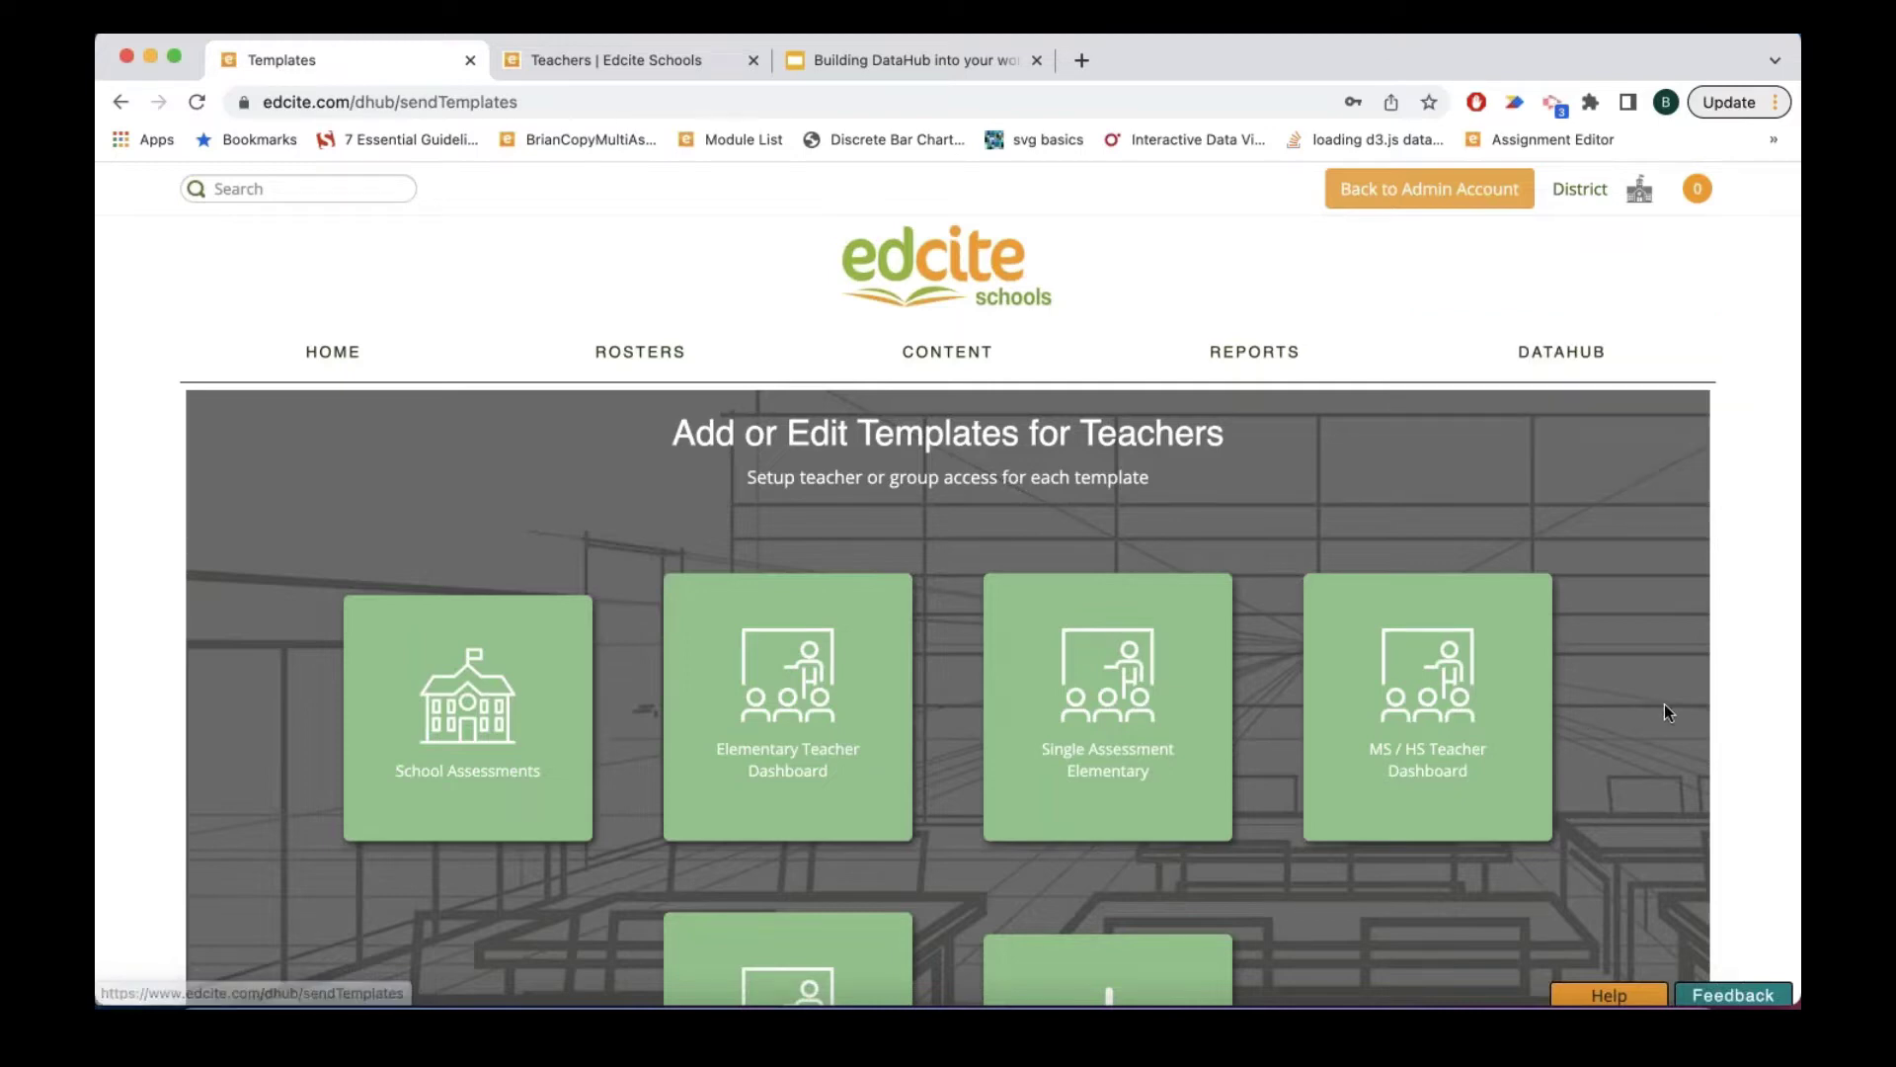
scroll(1663, 708, "down", 3)
scroll(1667, 717, "down", 2)
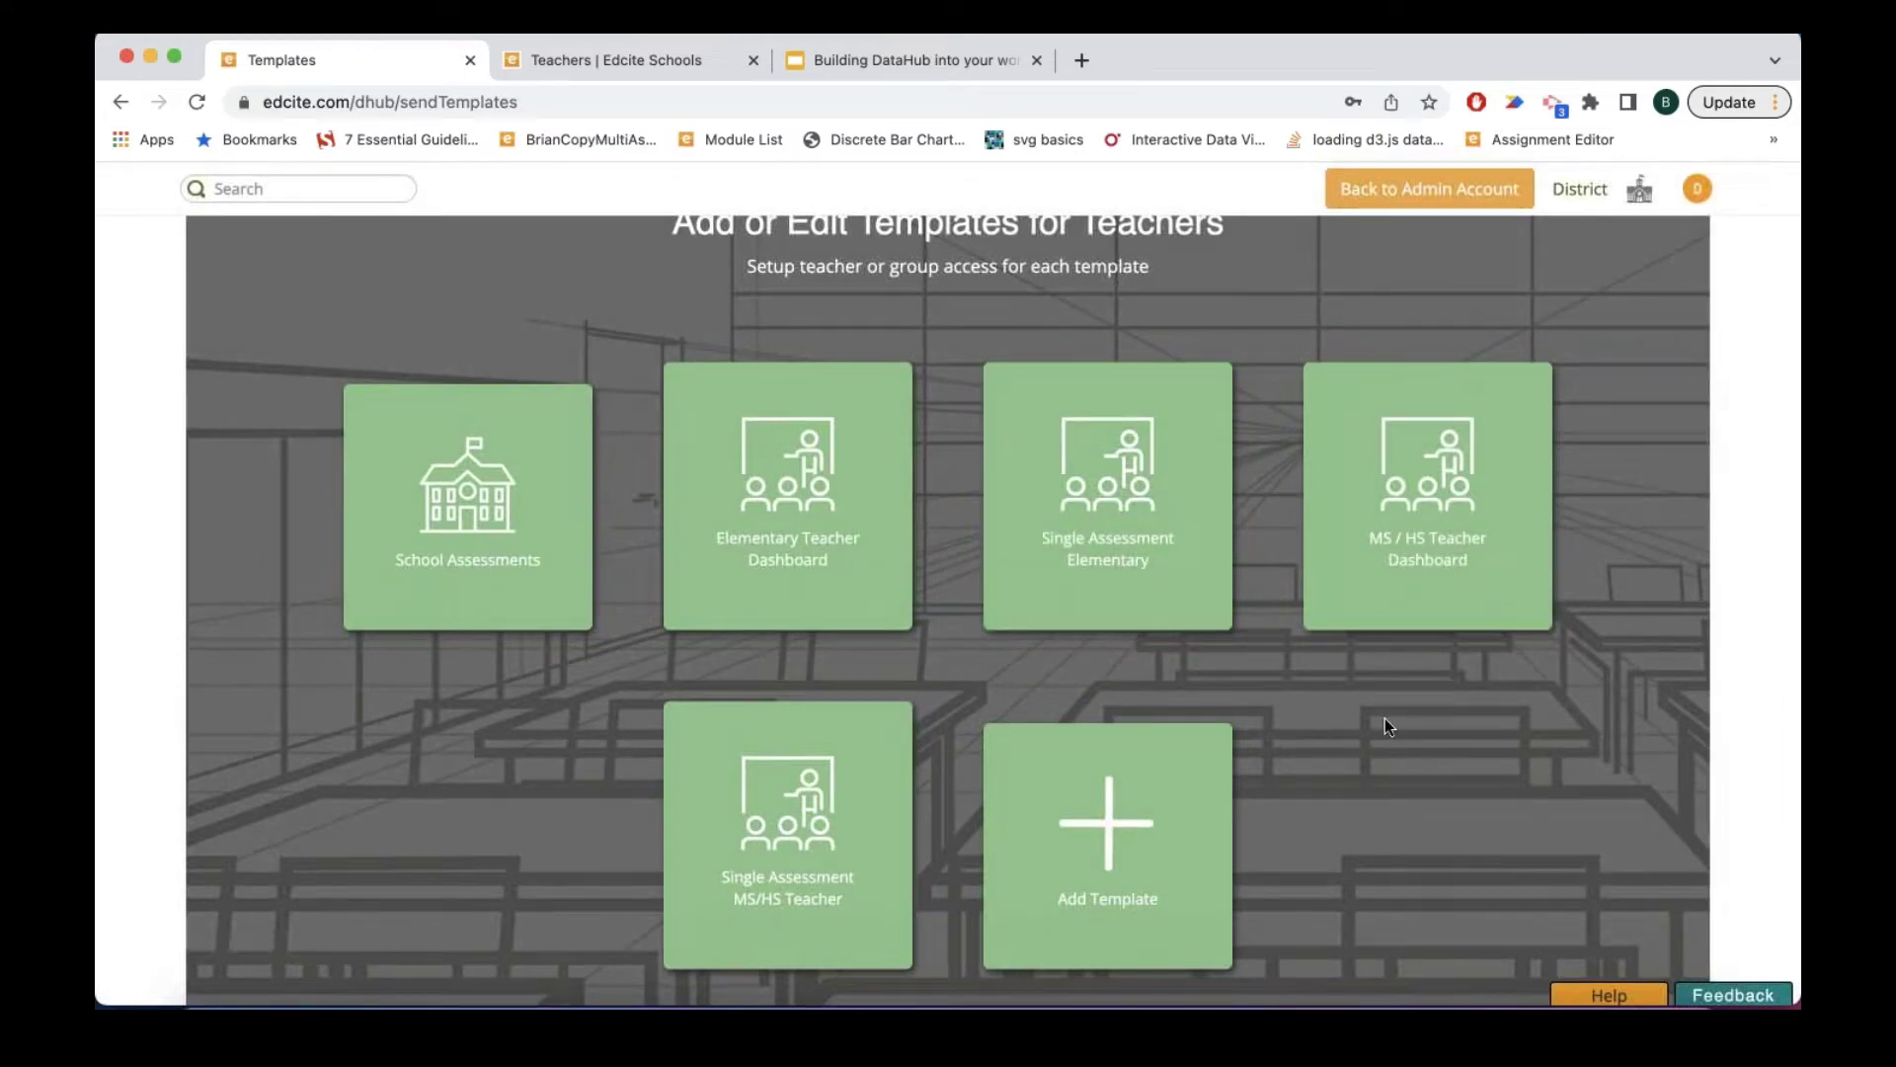
scroll(1385, 719, "up", 1)
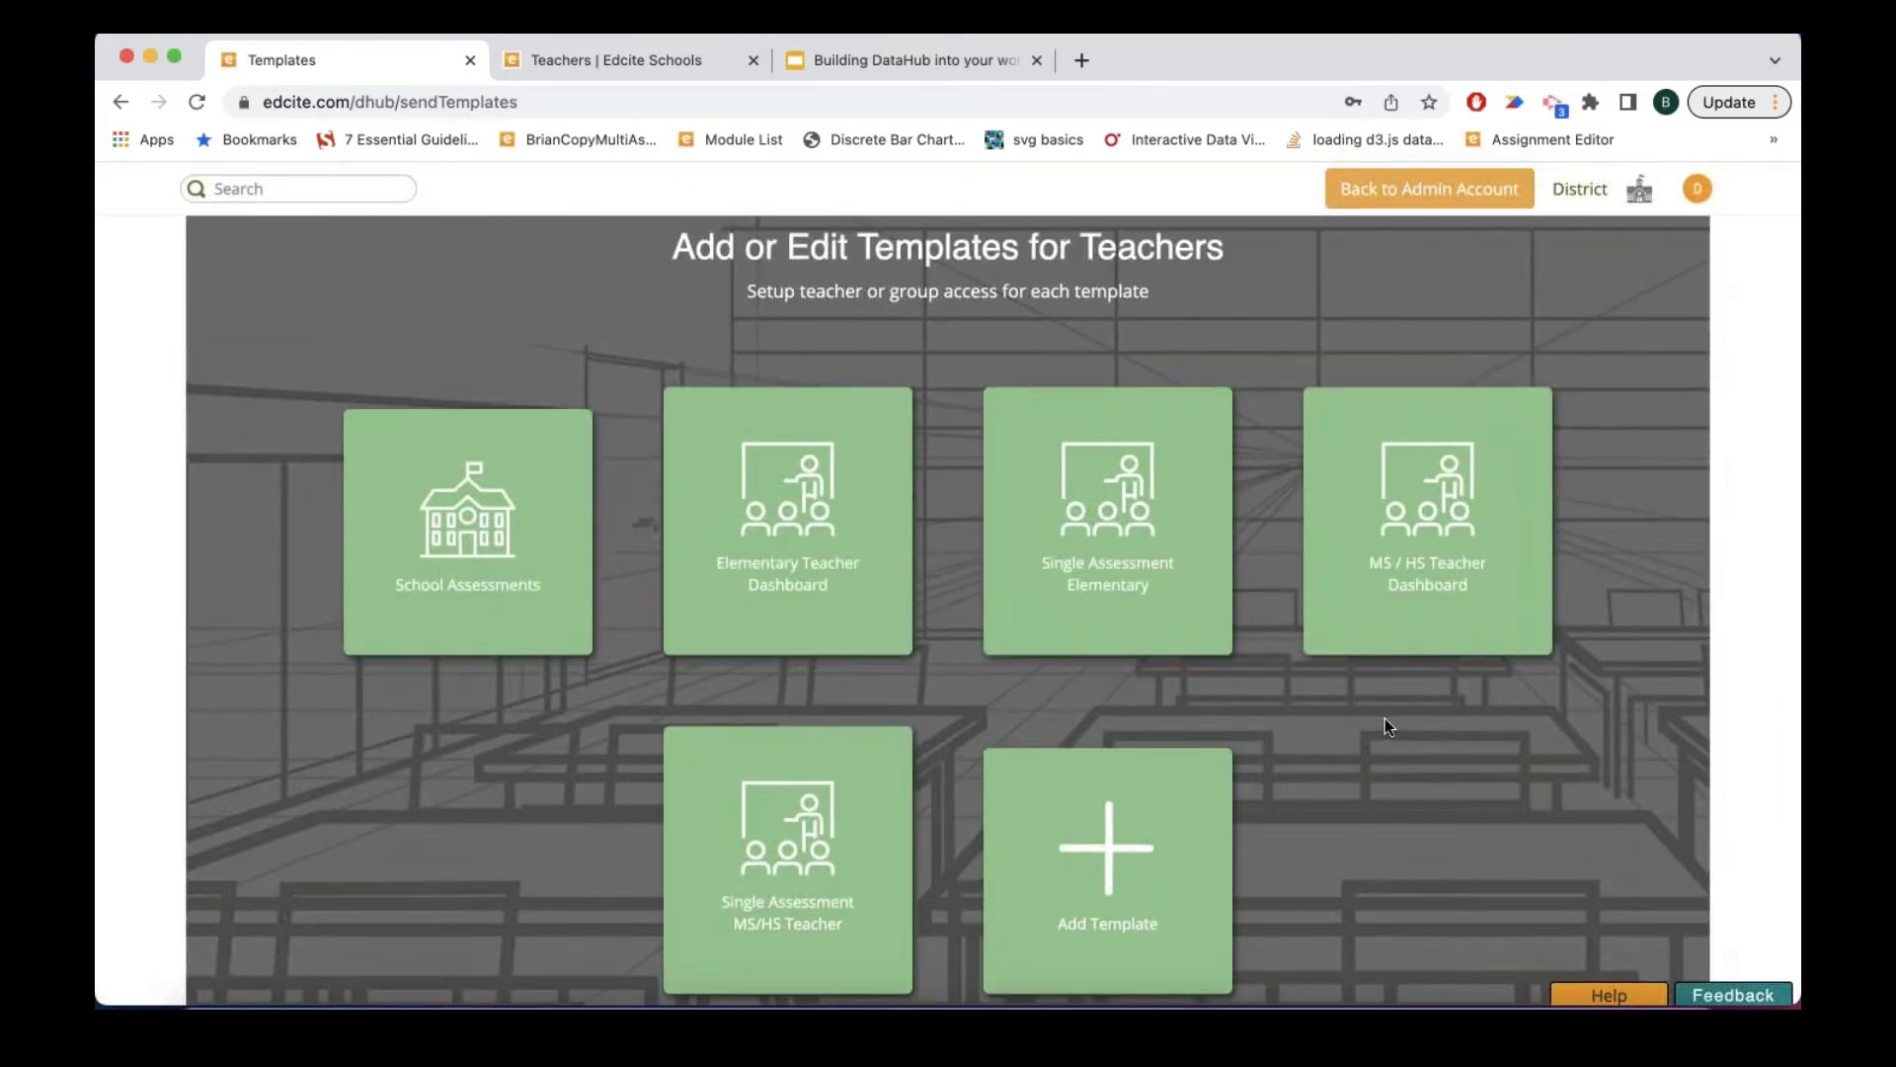
left_click(1137, 855)
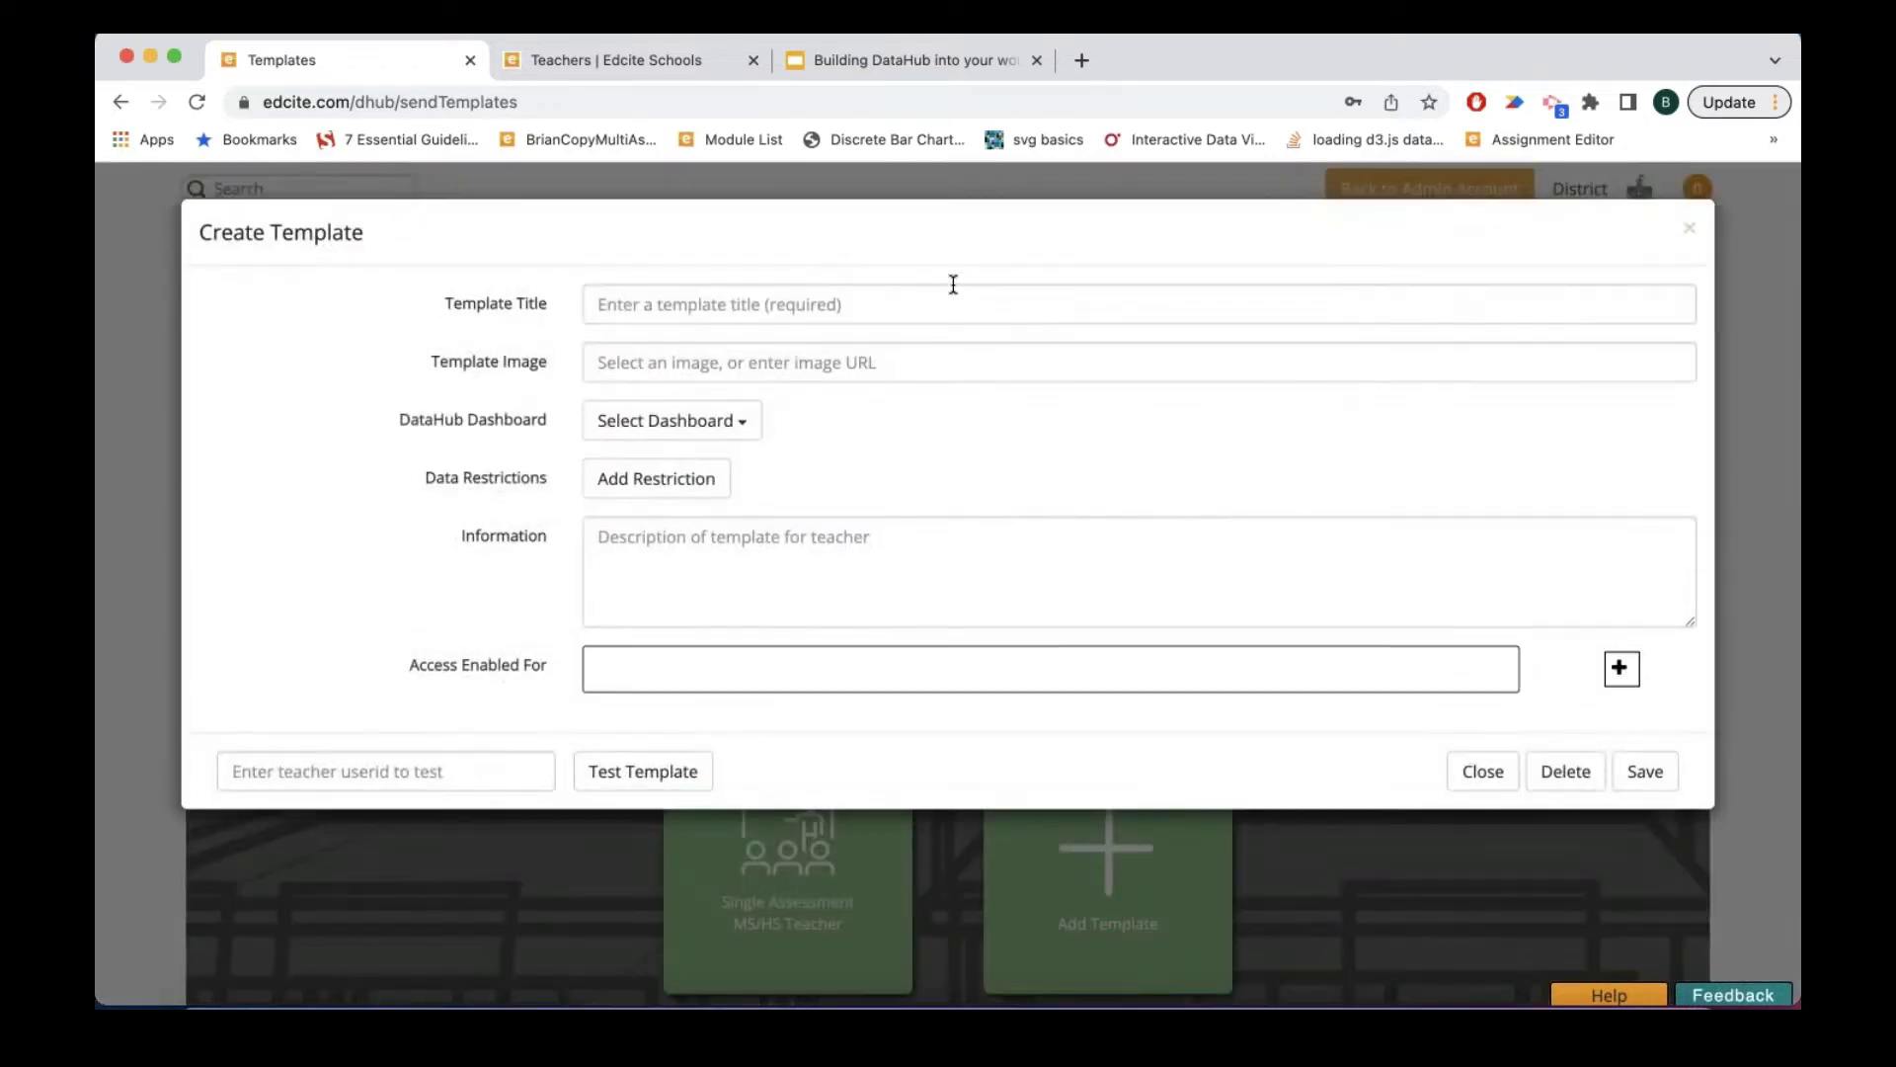
left_click(832, 299)
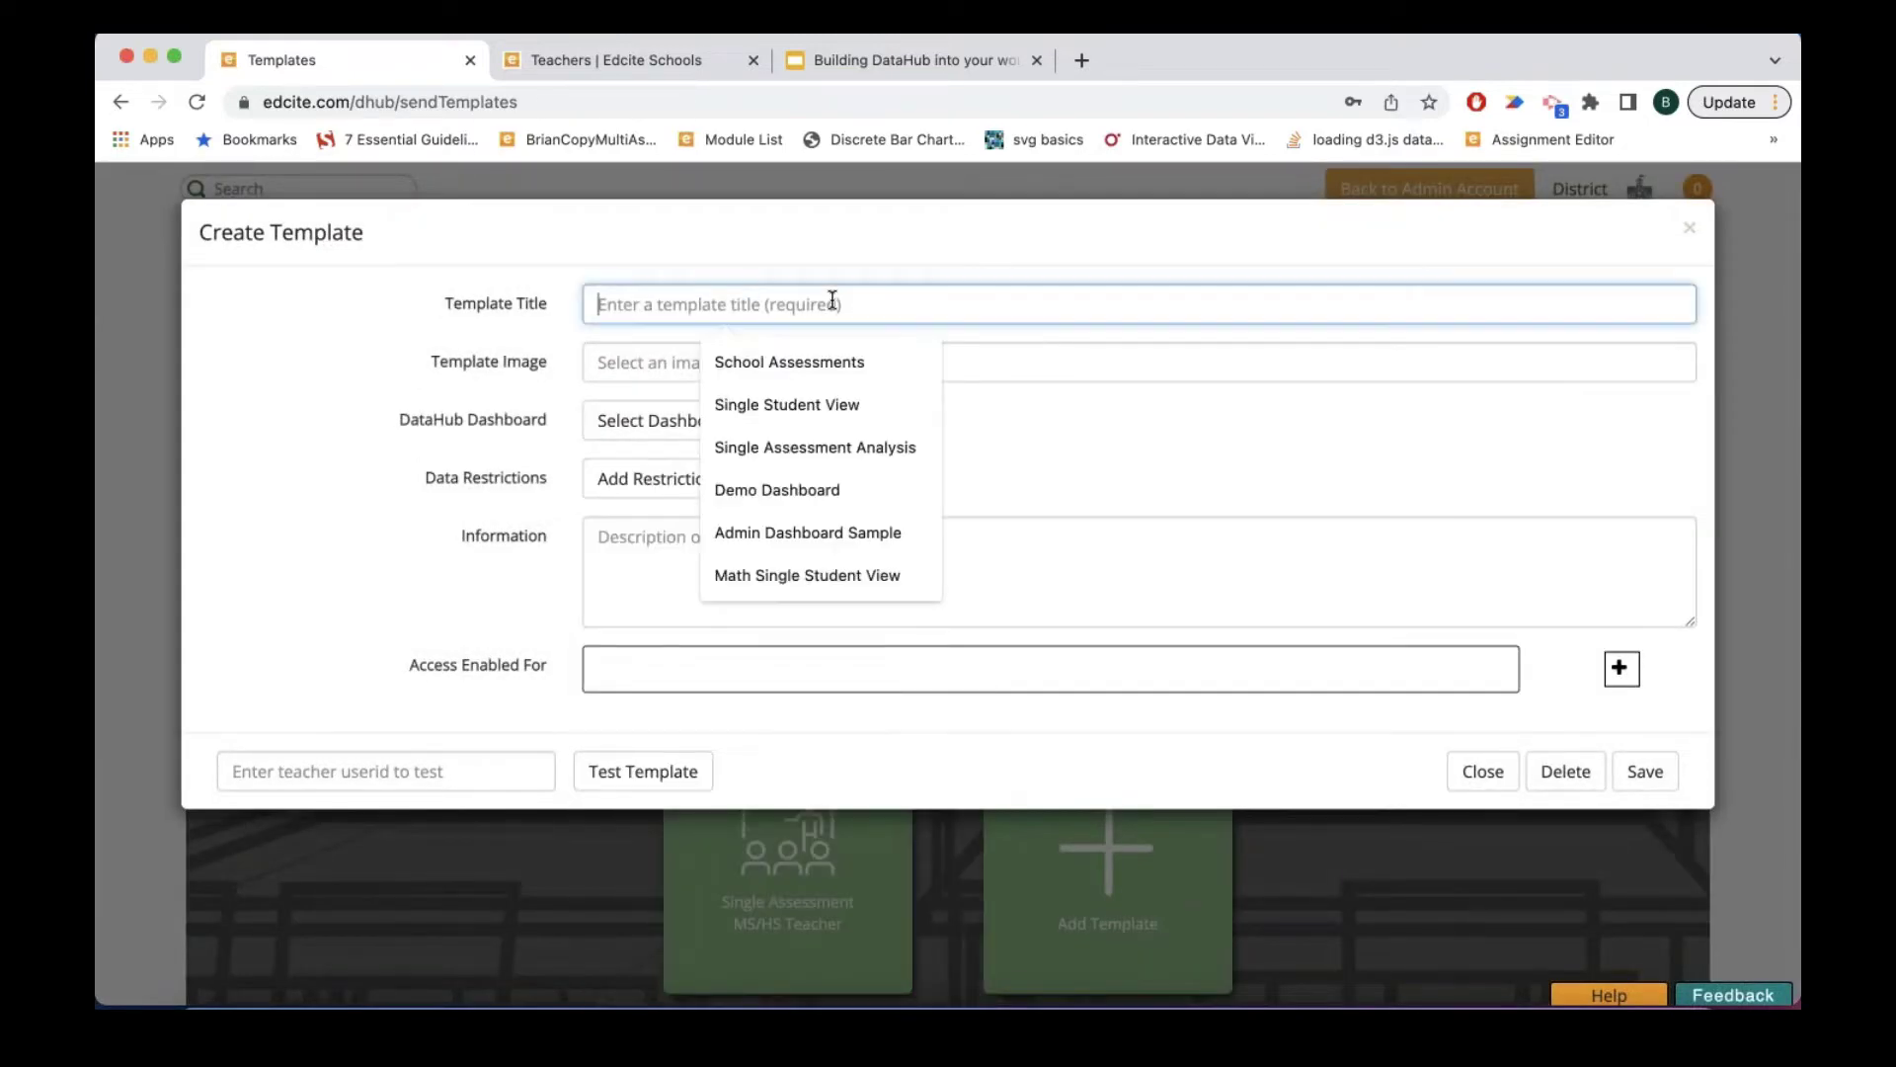
left_click(1481, 772)
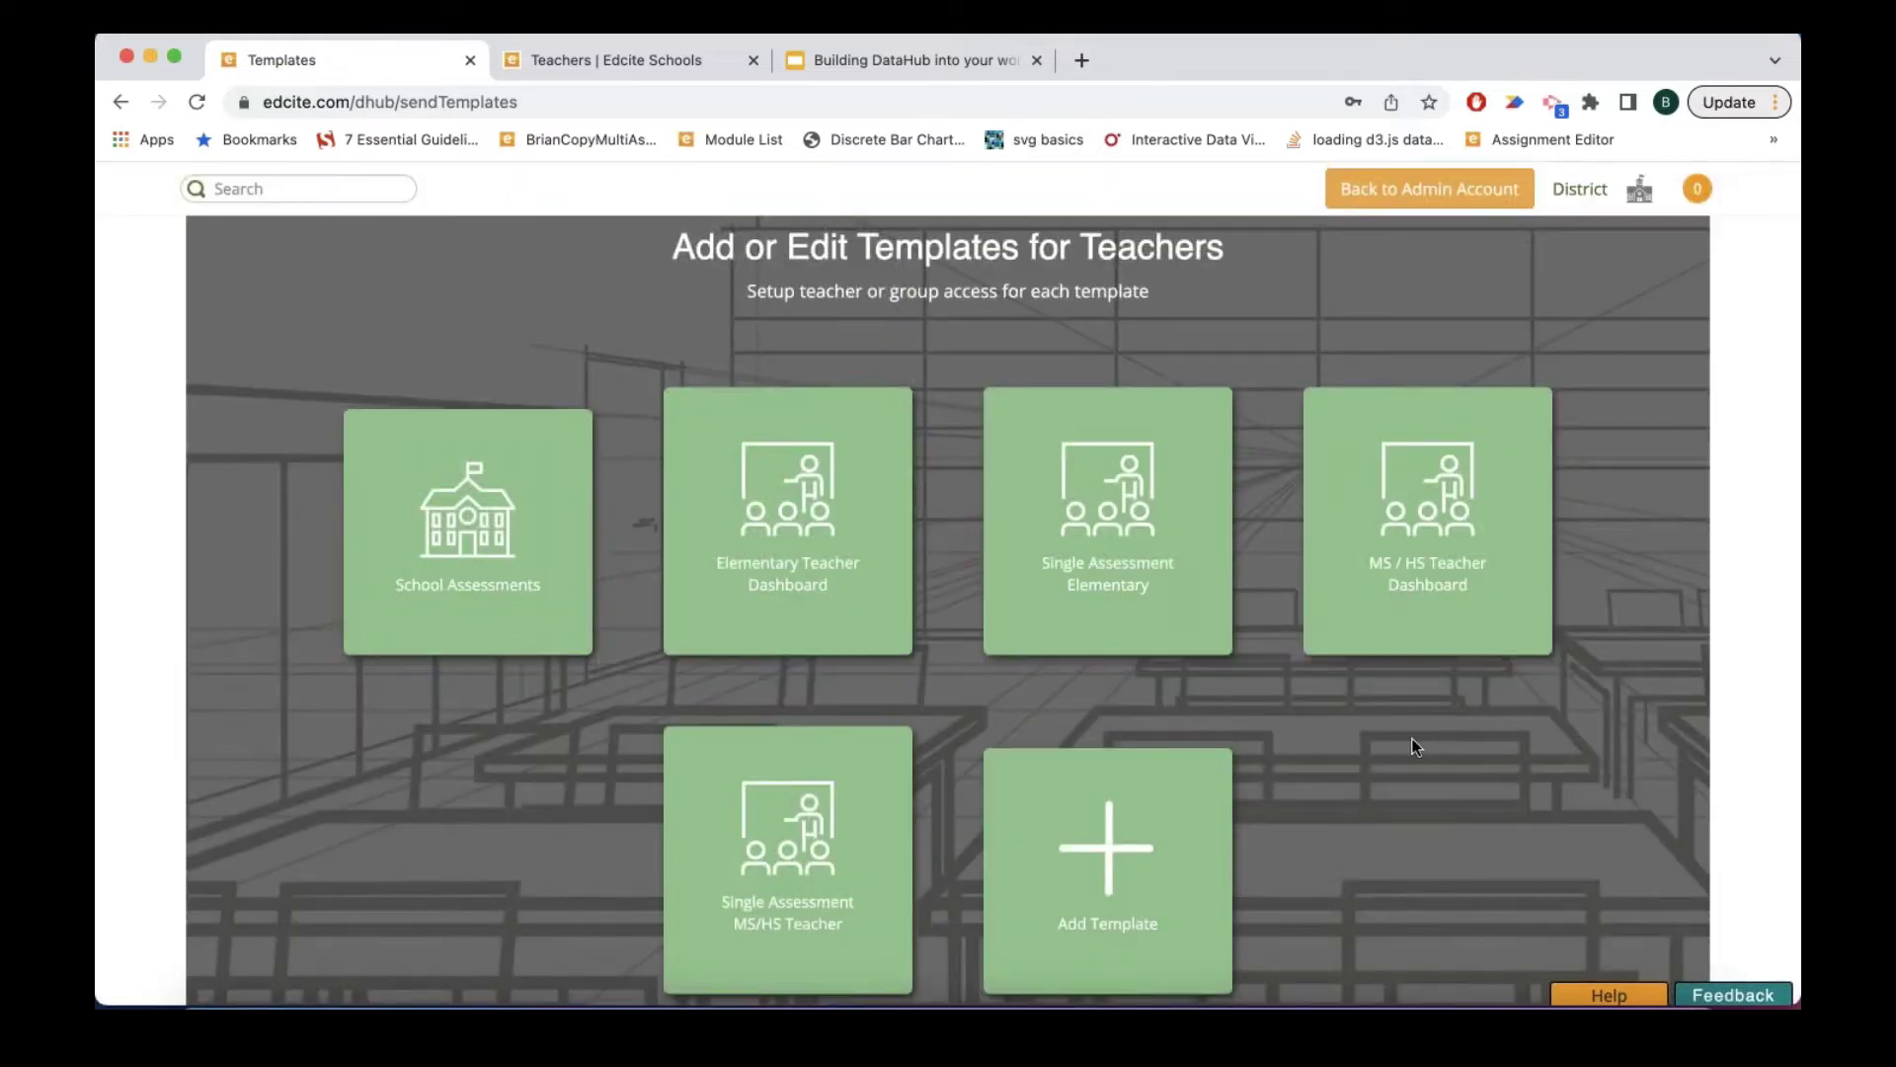
Step: Open the Elementary Teacher Dashboard template for editing and start a new access entry with Teacher Group as its type
scroll(1412, 738, "down", 1)
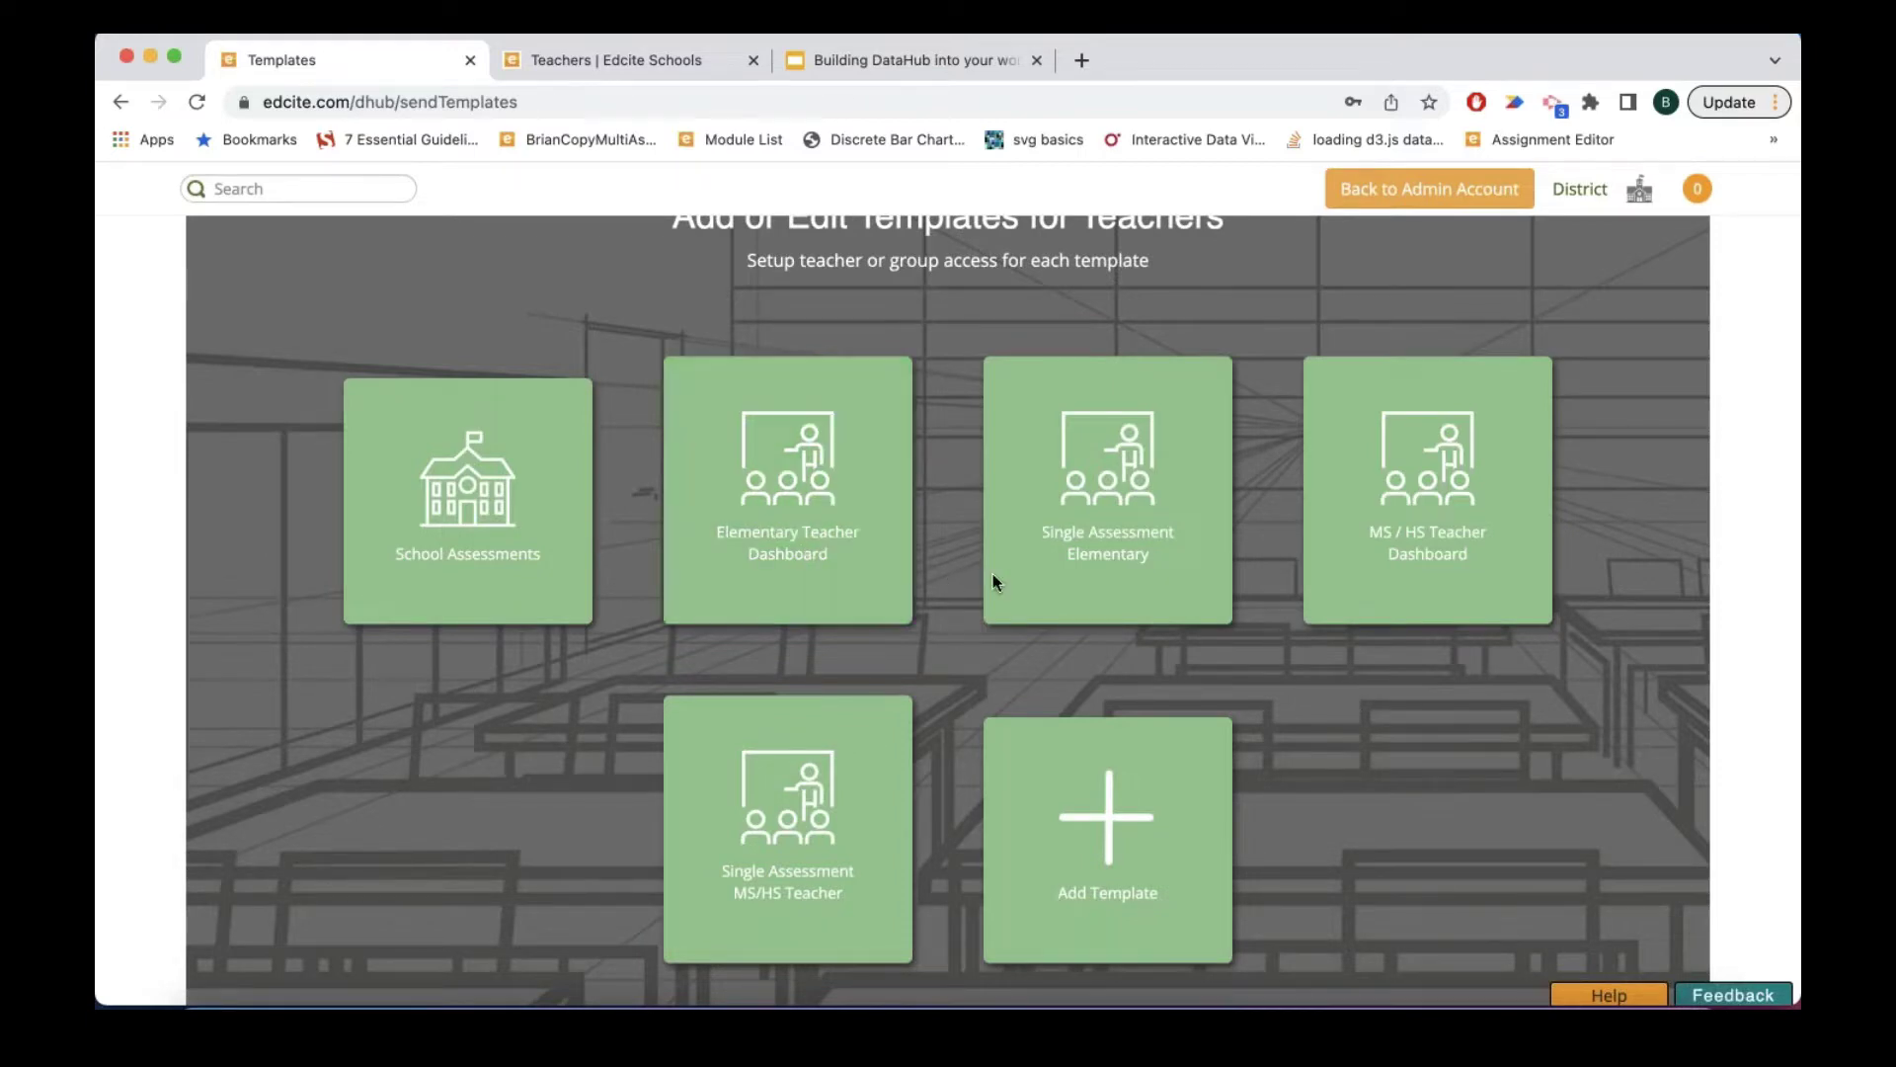
left_click(838, 530)
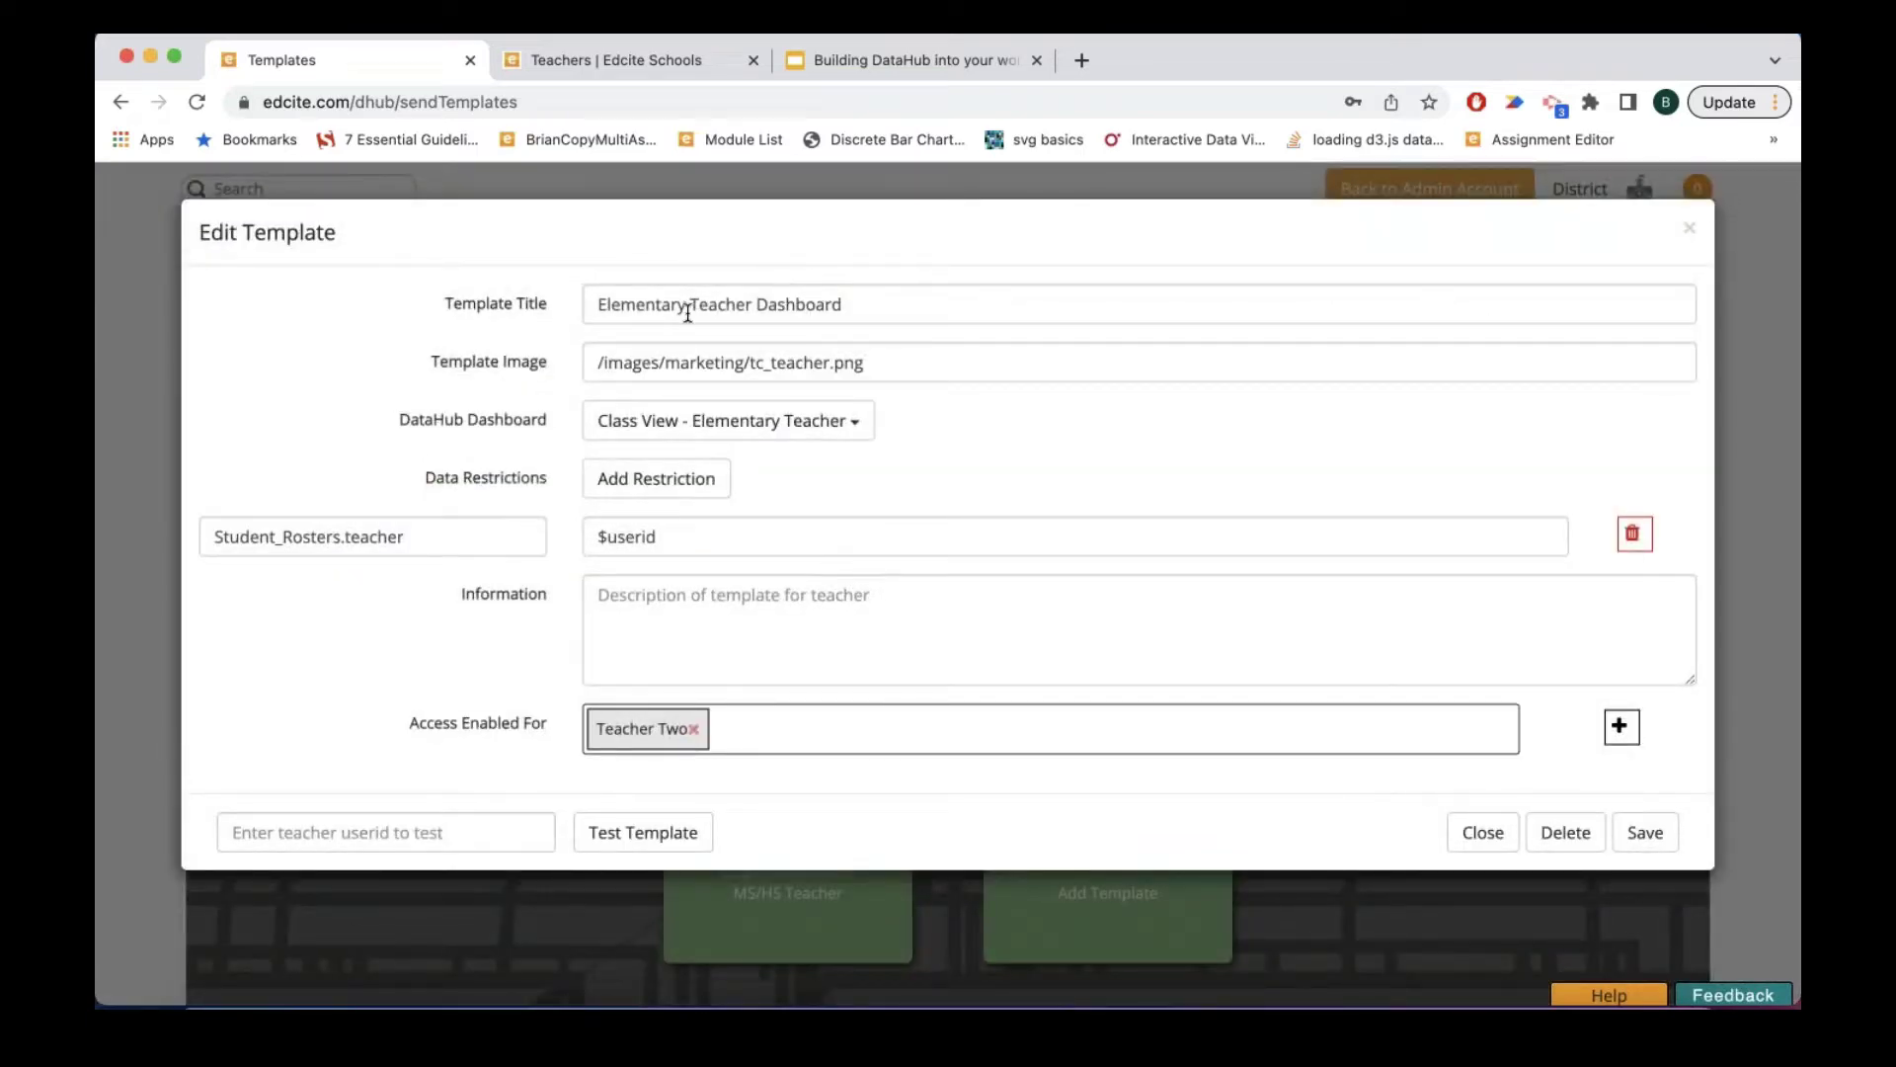
left_click(590, 420)
left_click(596, 420)
left_click(1620, 726)
left_click(726, 726)
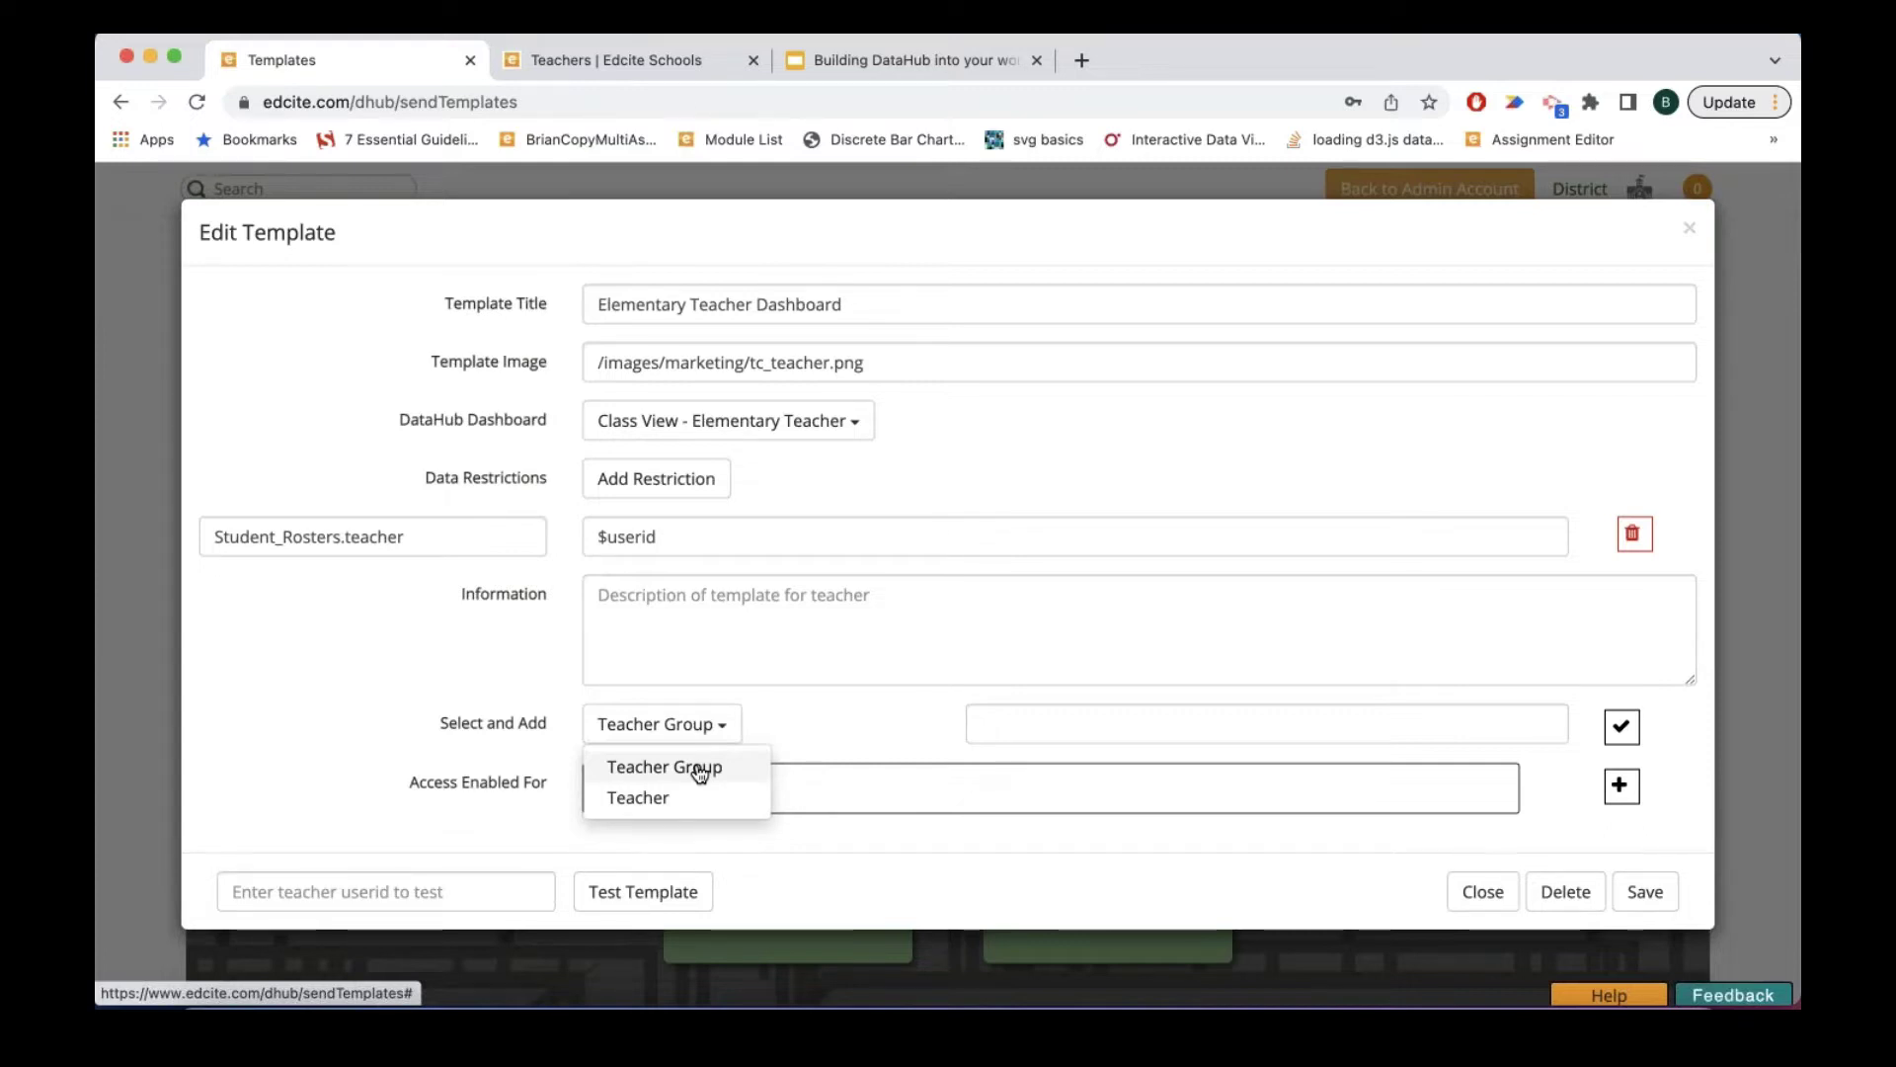
left_click(700, 772)
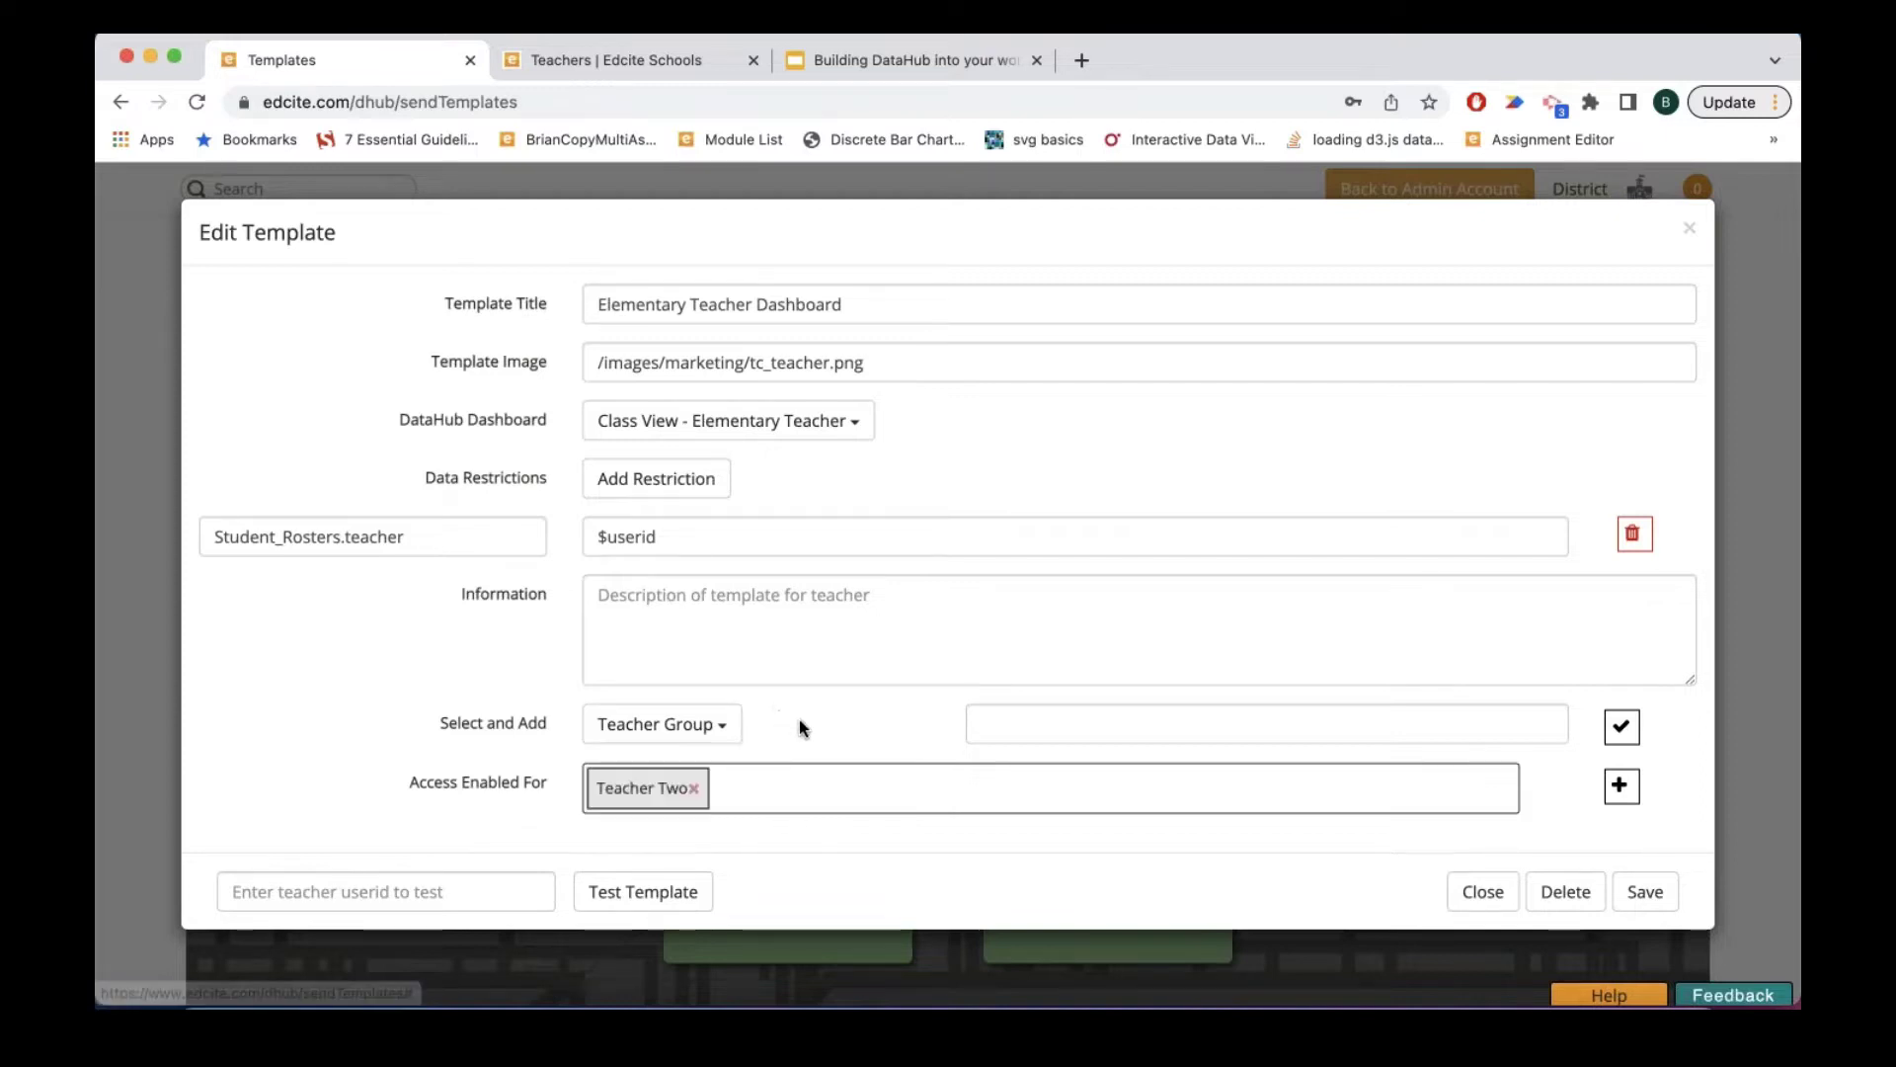
Step: Check the teacher groups in the District Teachers roster and return to the template being edited
left_click(597, 69)
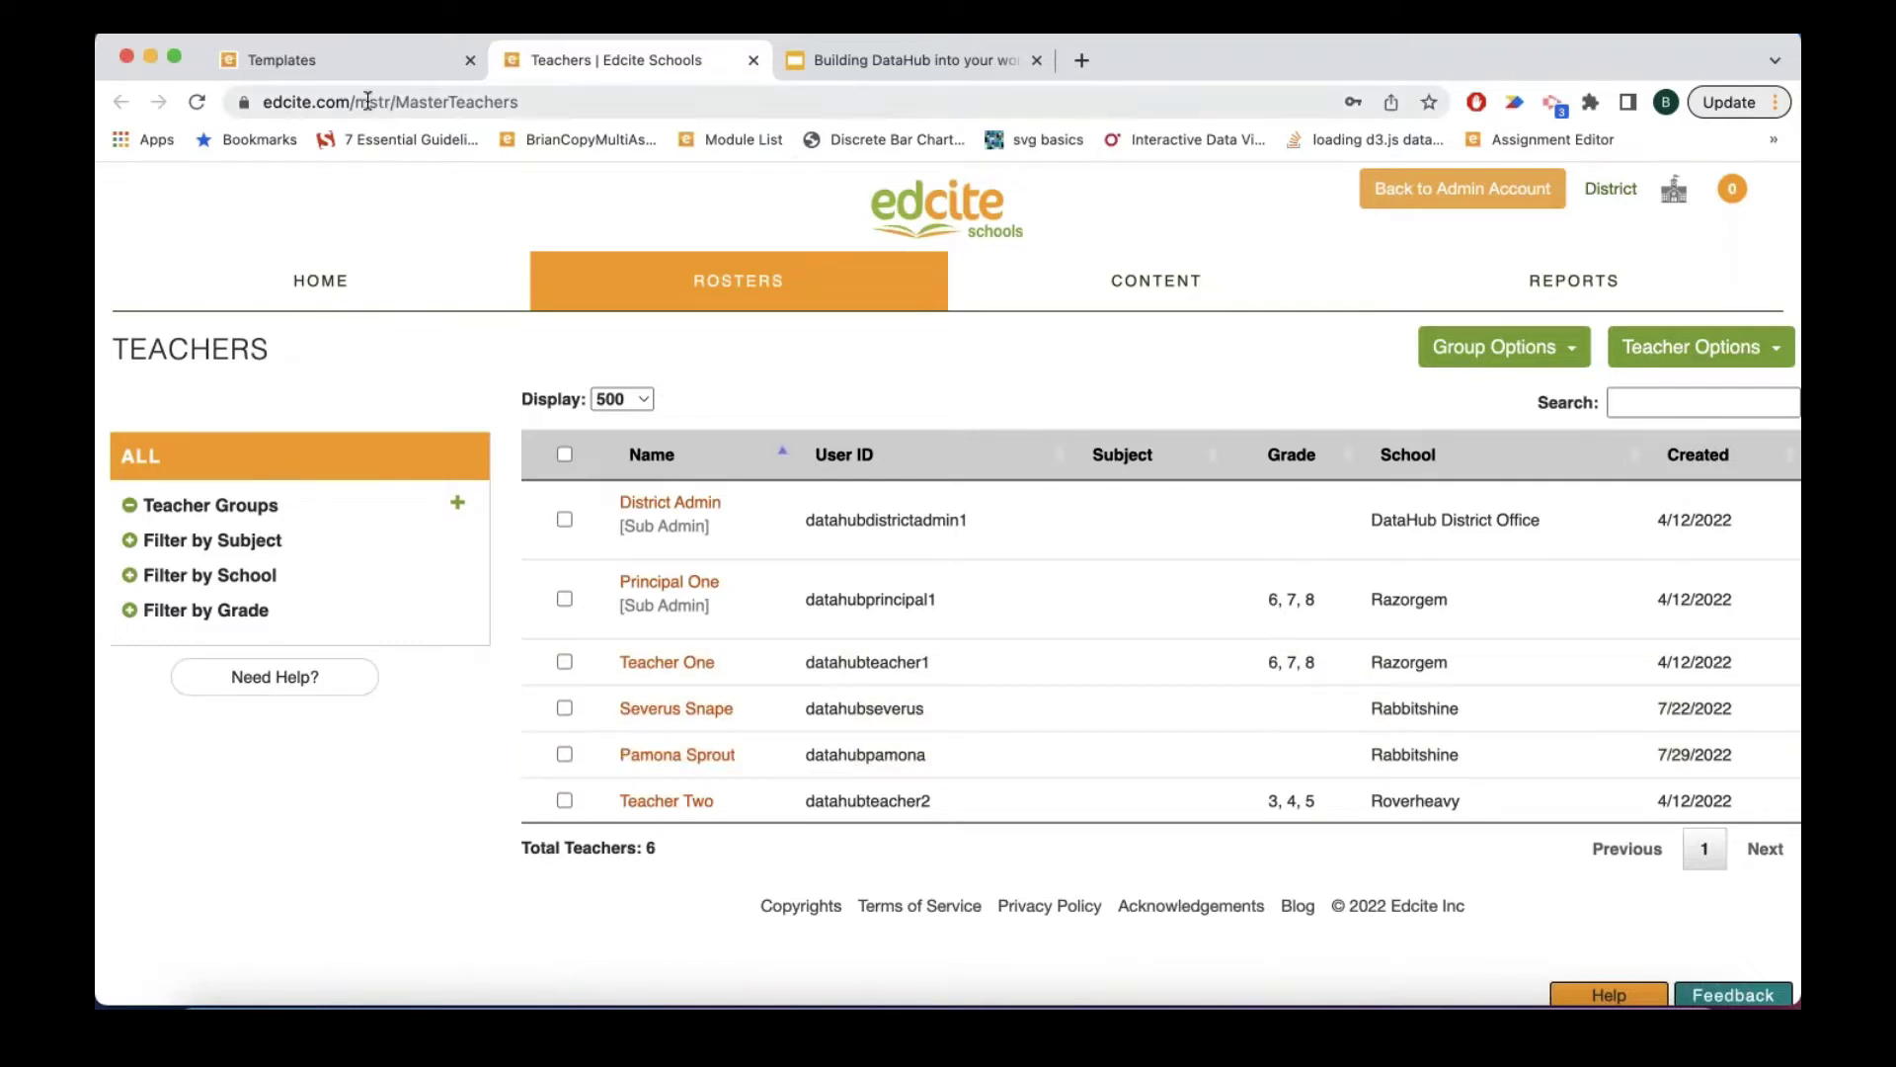
left_click(346, 60)
left_click(728, 420)
left_click(1087, 805)
Step: Change the access entry type to Teacher and enable template access for the fourth teacher in the list
left_click(719, 731)
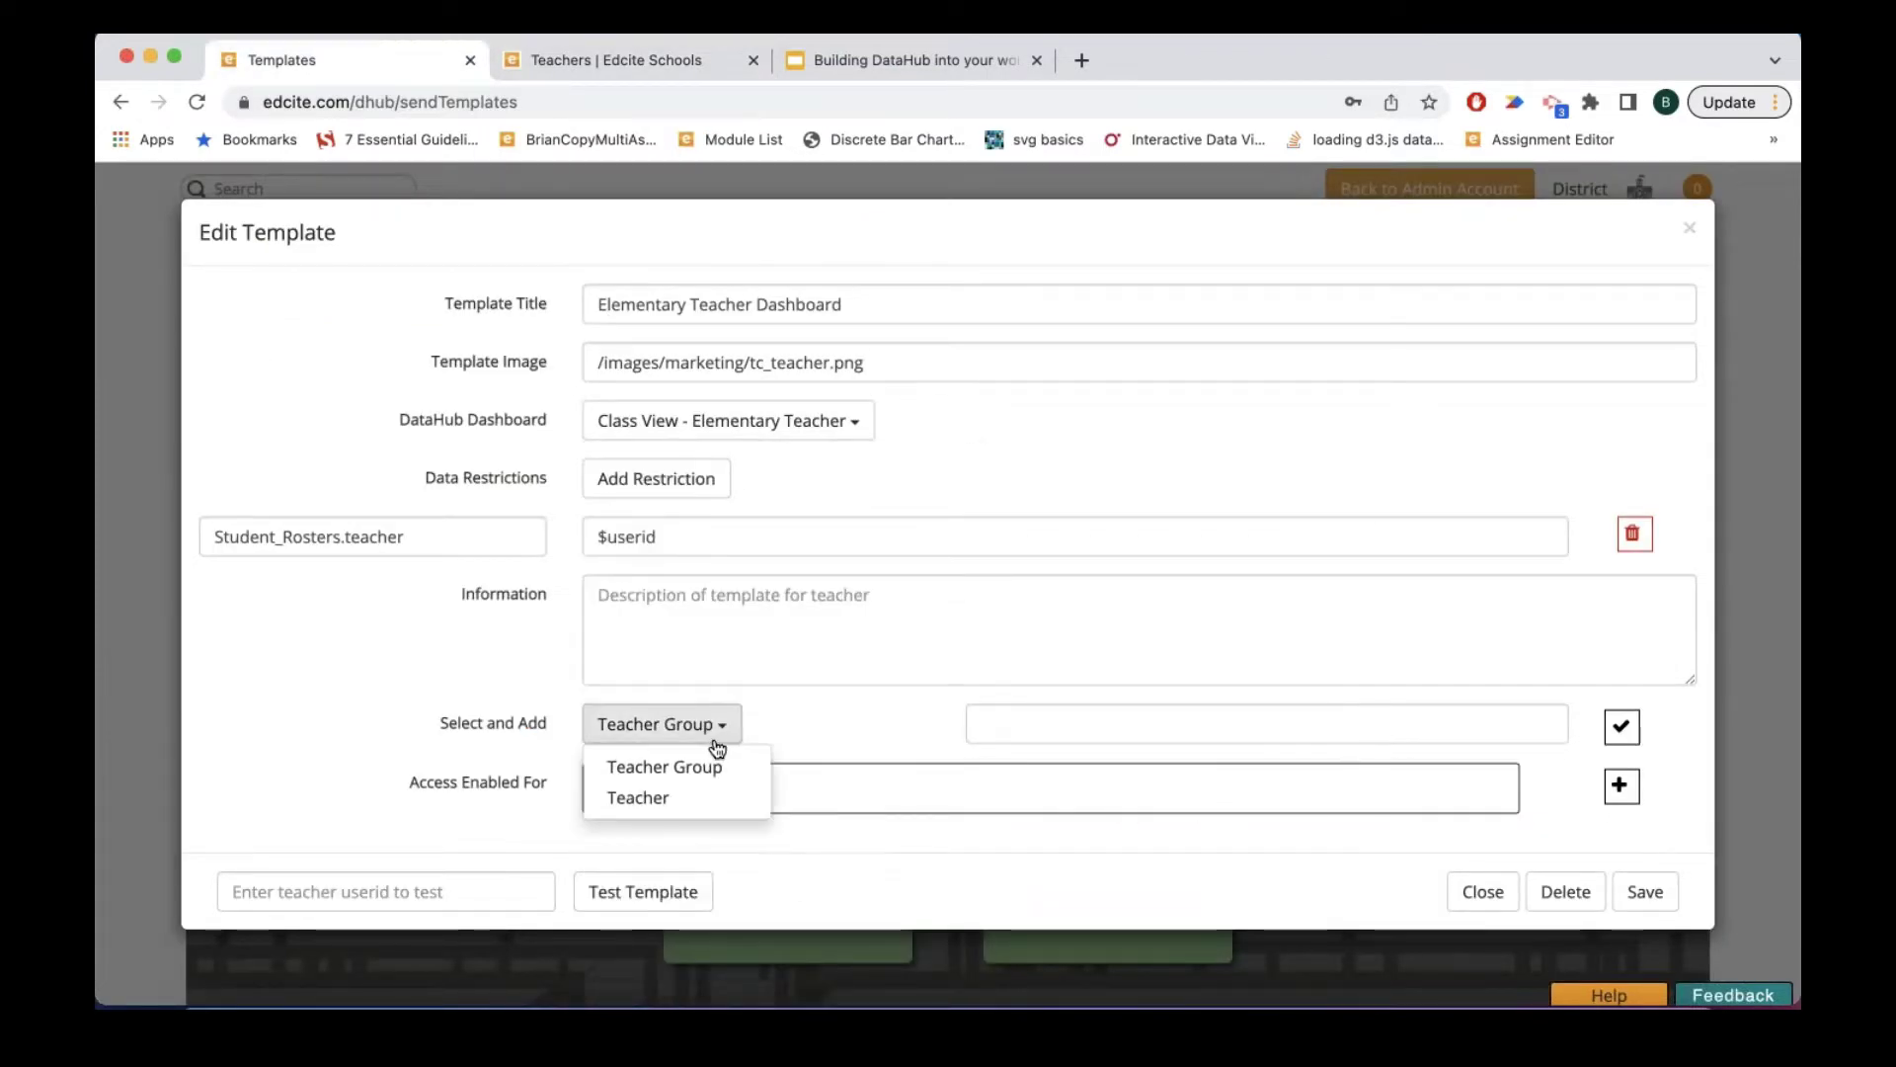
left_click(709, 795)
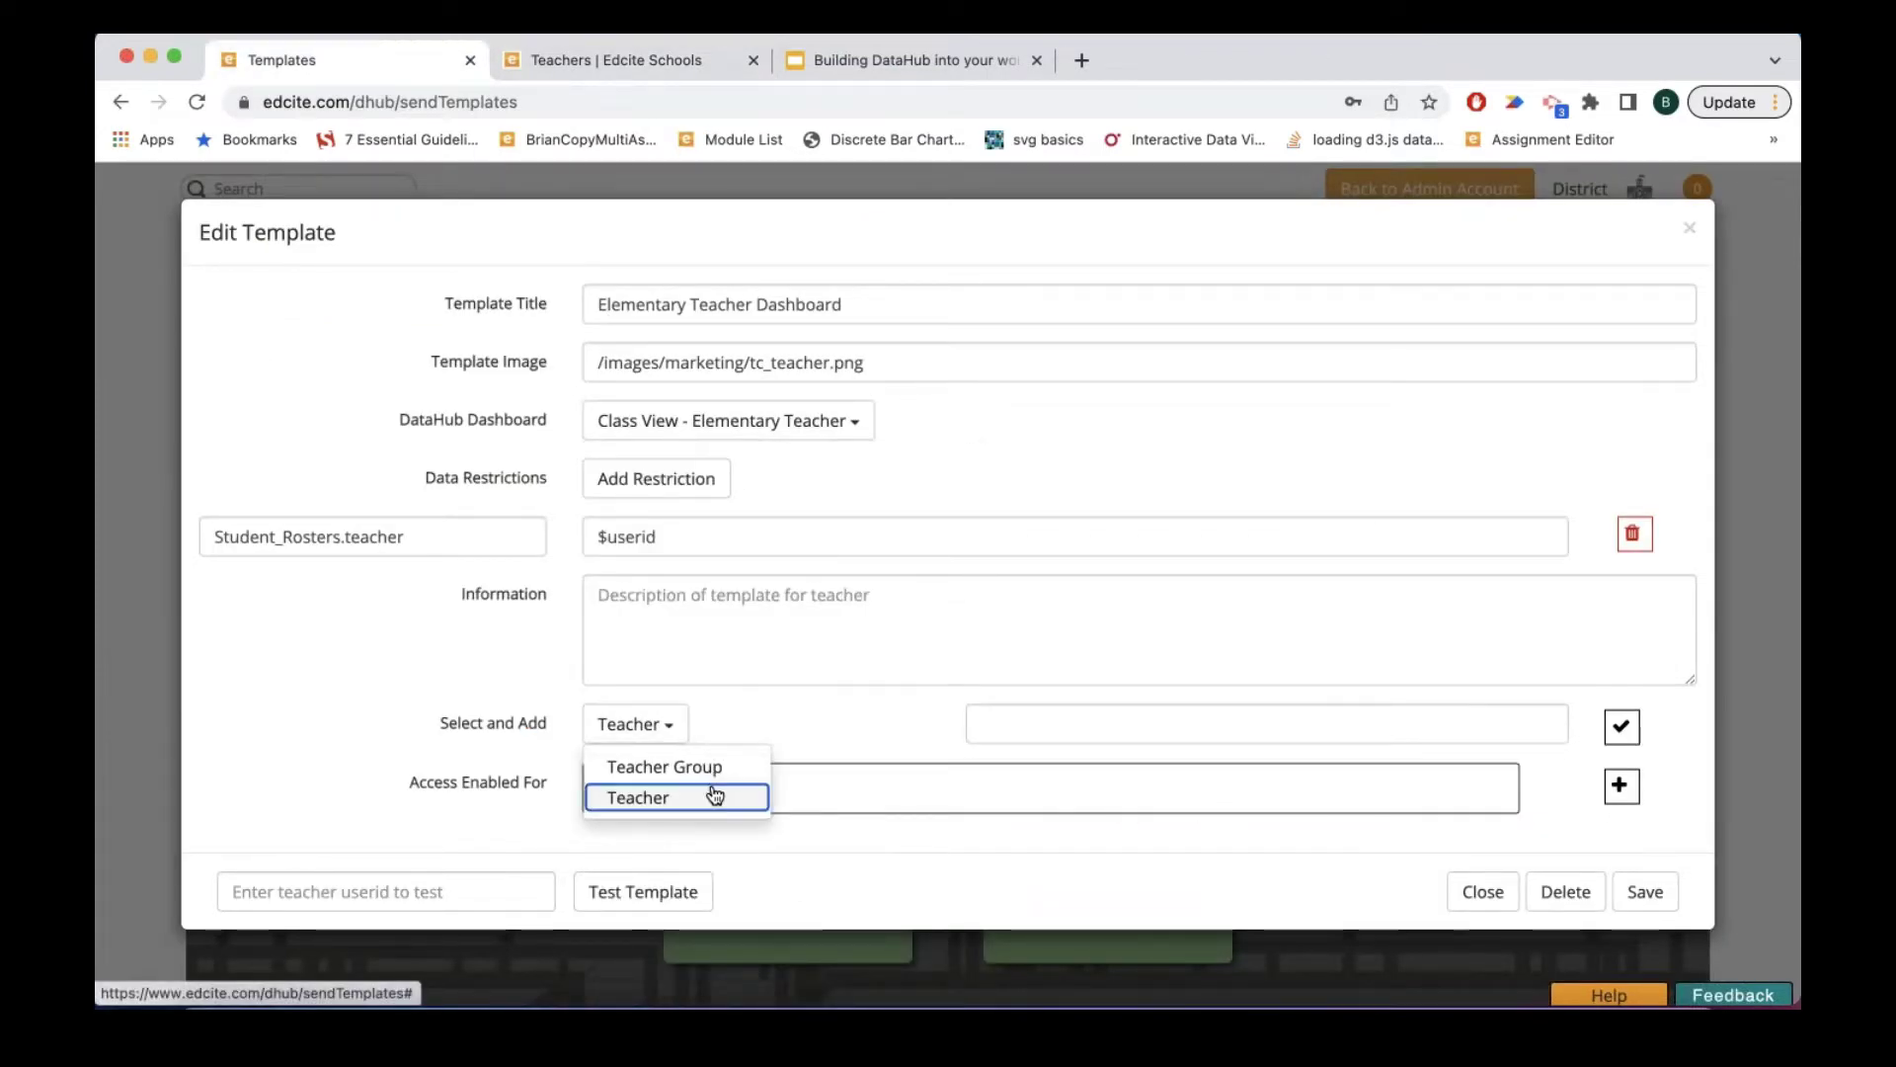
left_click(1060, 731)
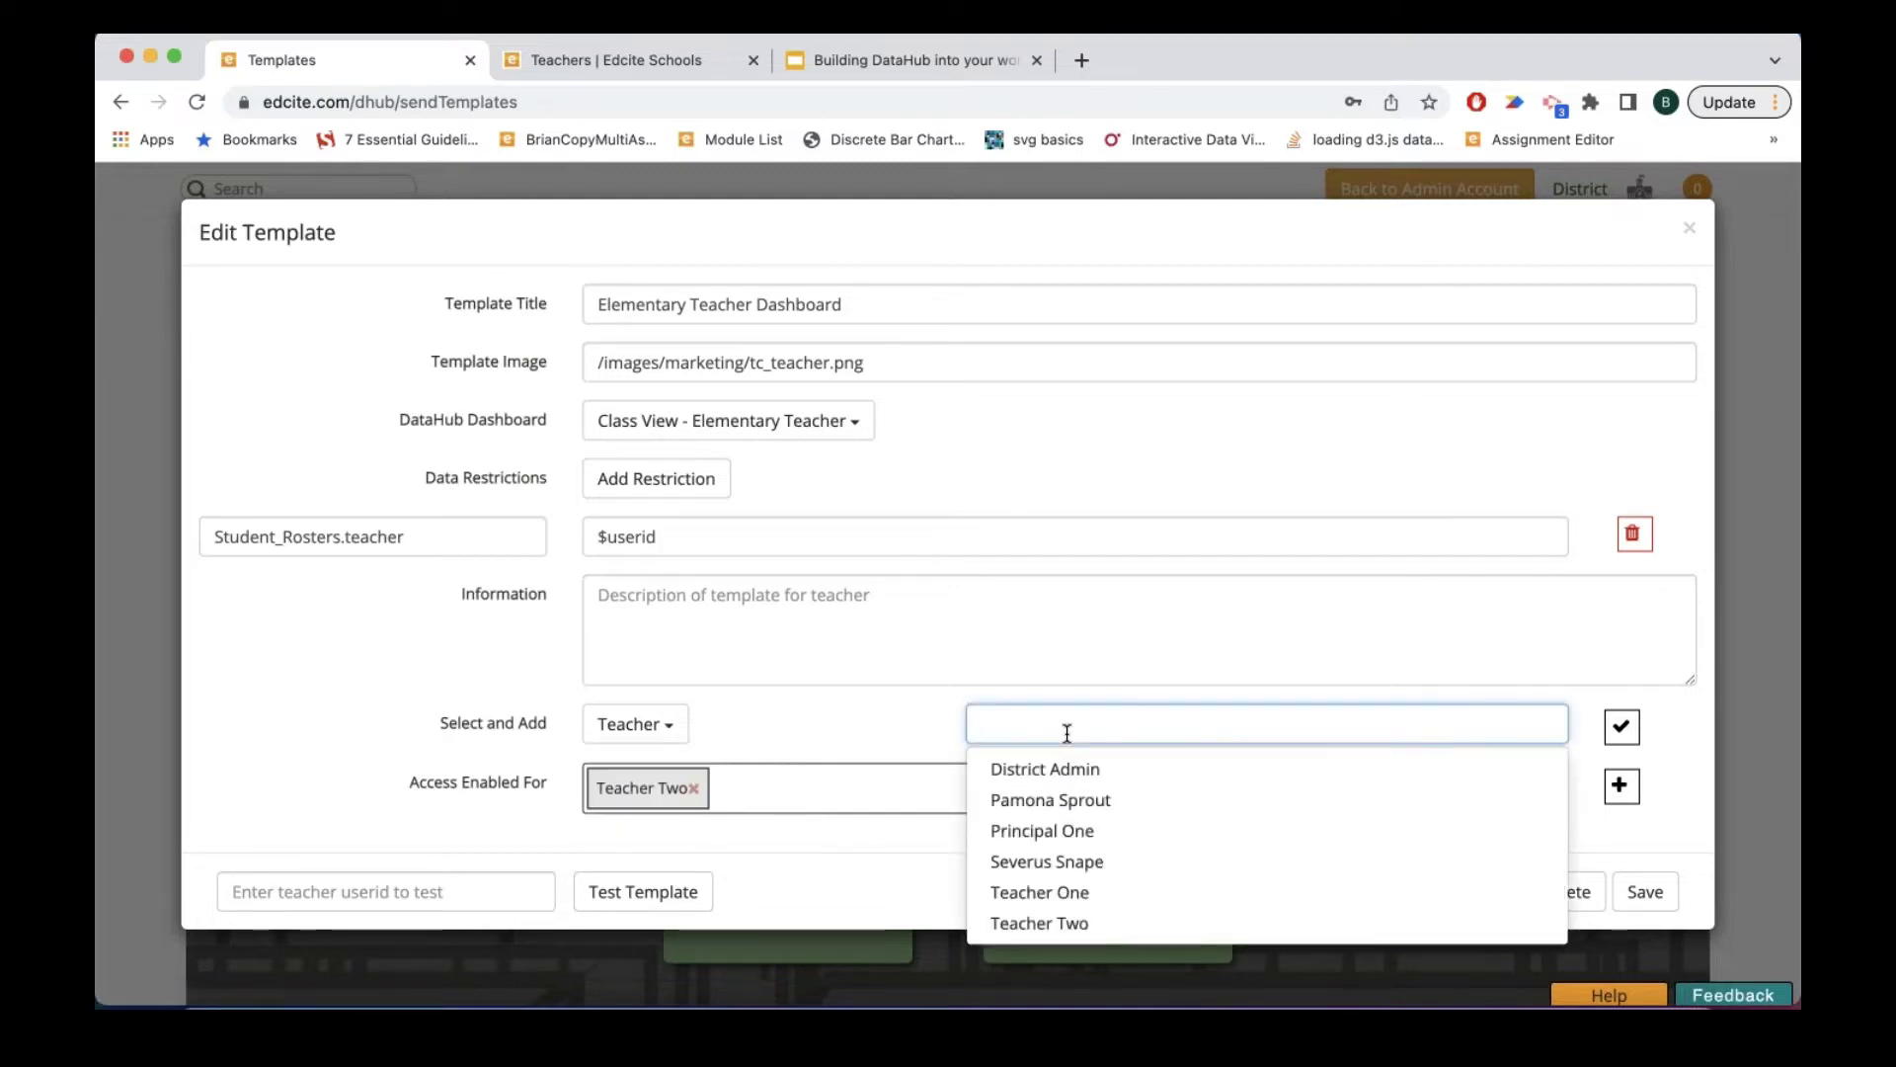
left_click(1067, 863)
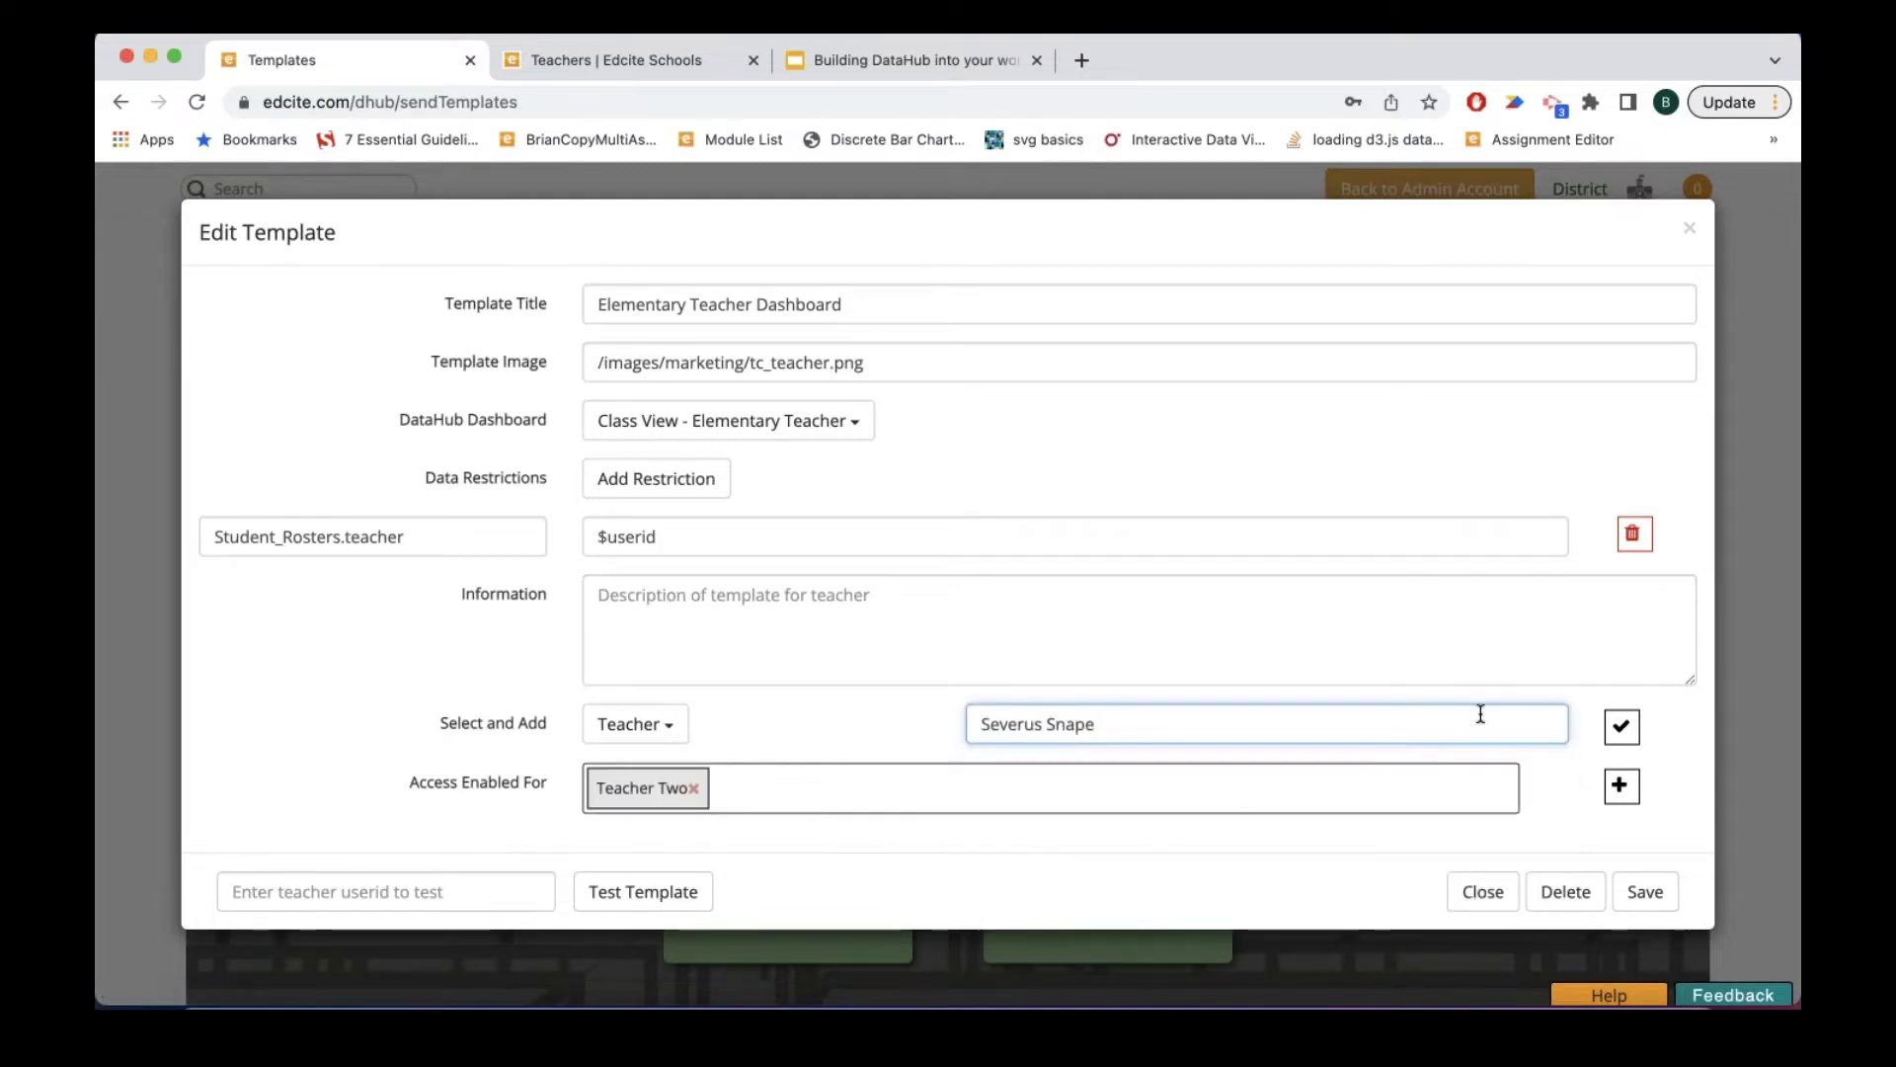
left_click(1626, 729)
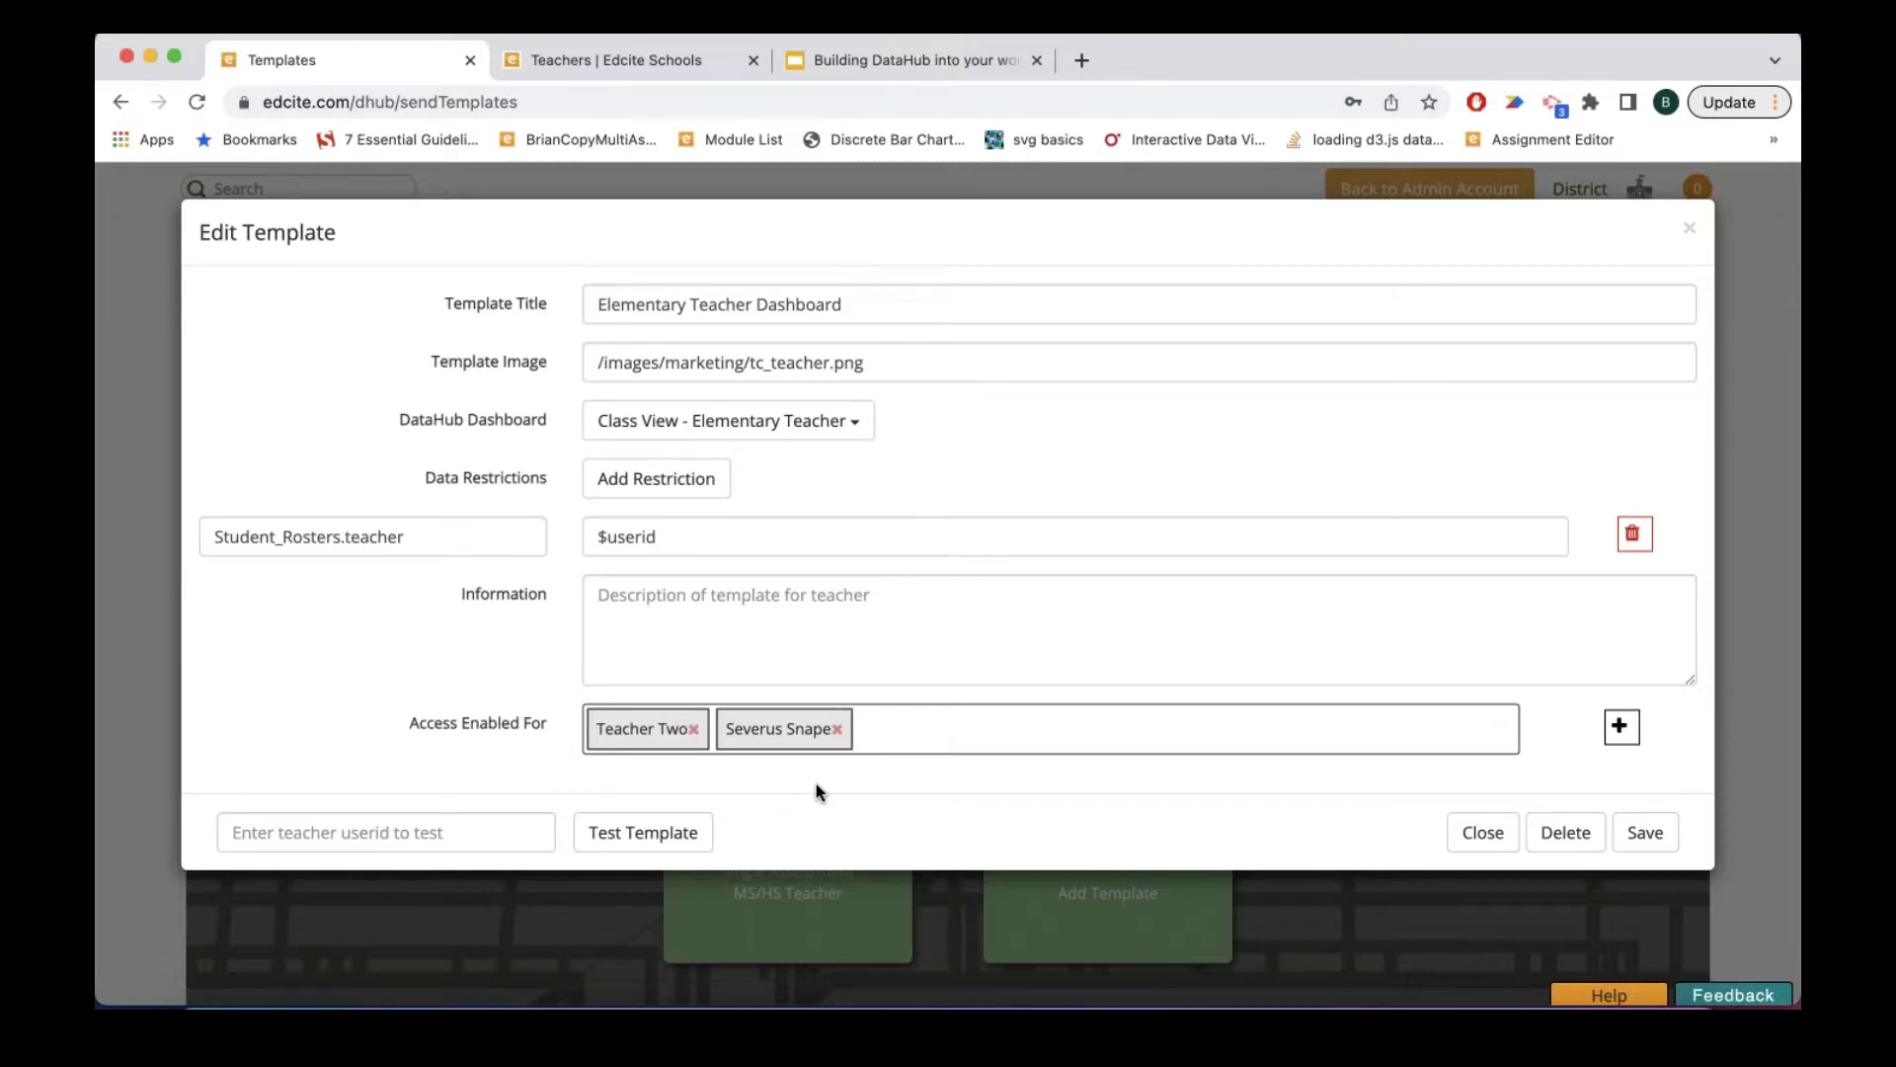
Step: Copy Teacher Two's user ID from the teachers roster and run the template test with it
left_click(386, 833)
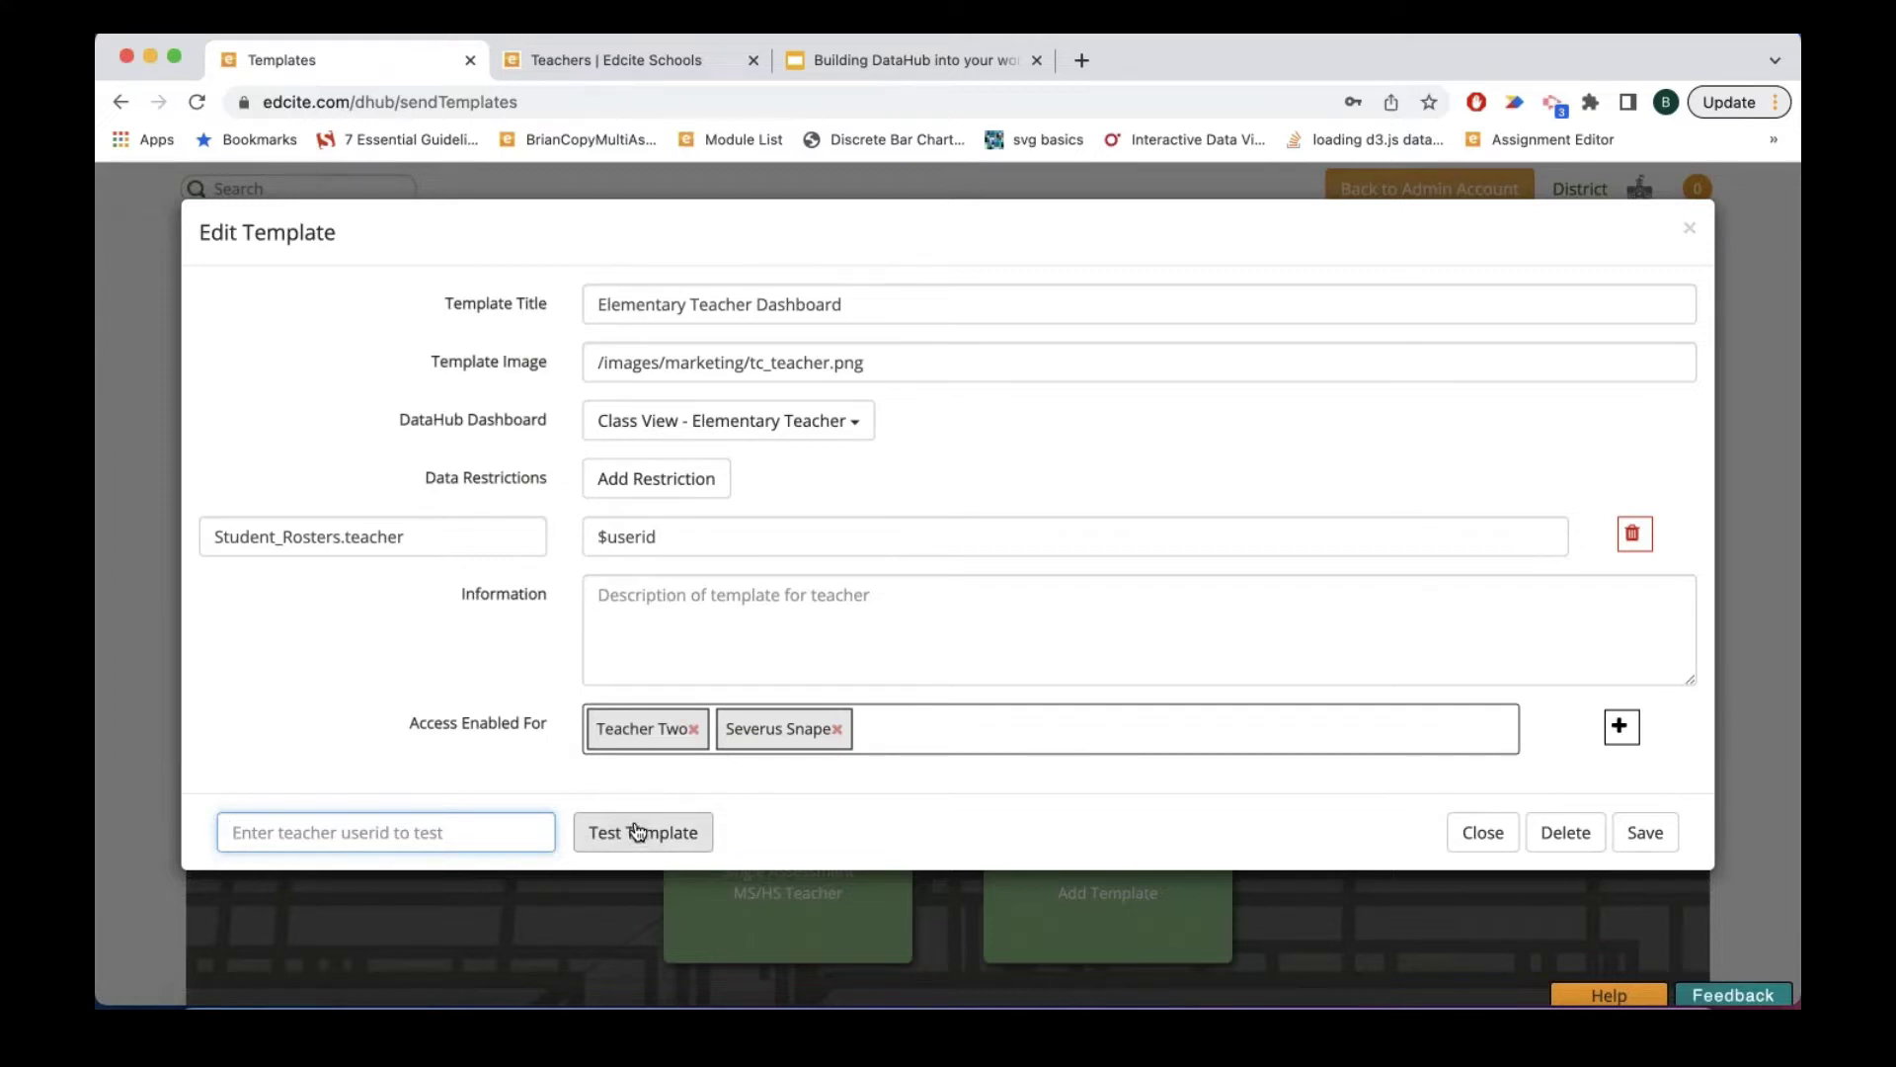
left_click(572, 61)
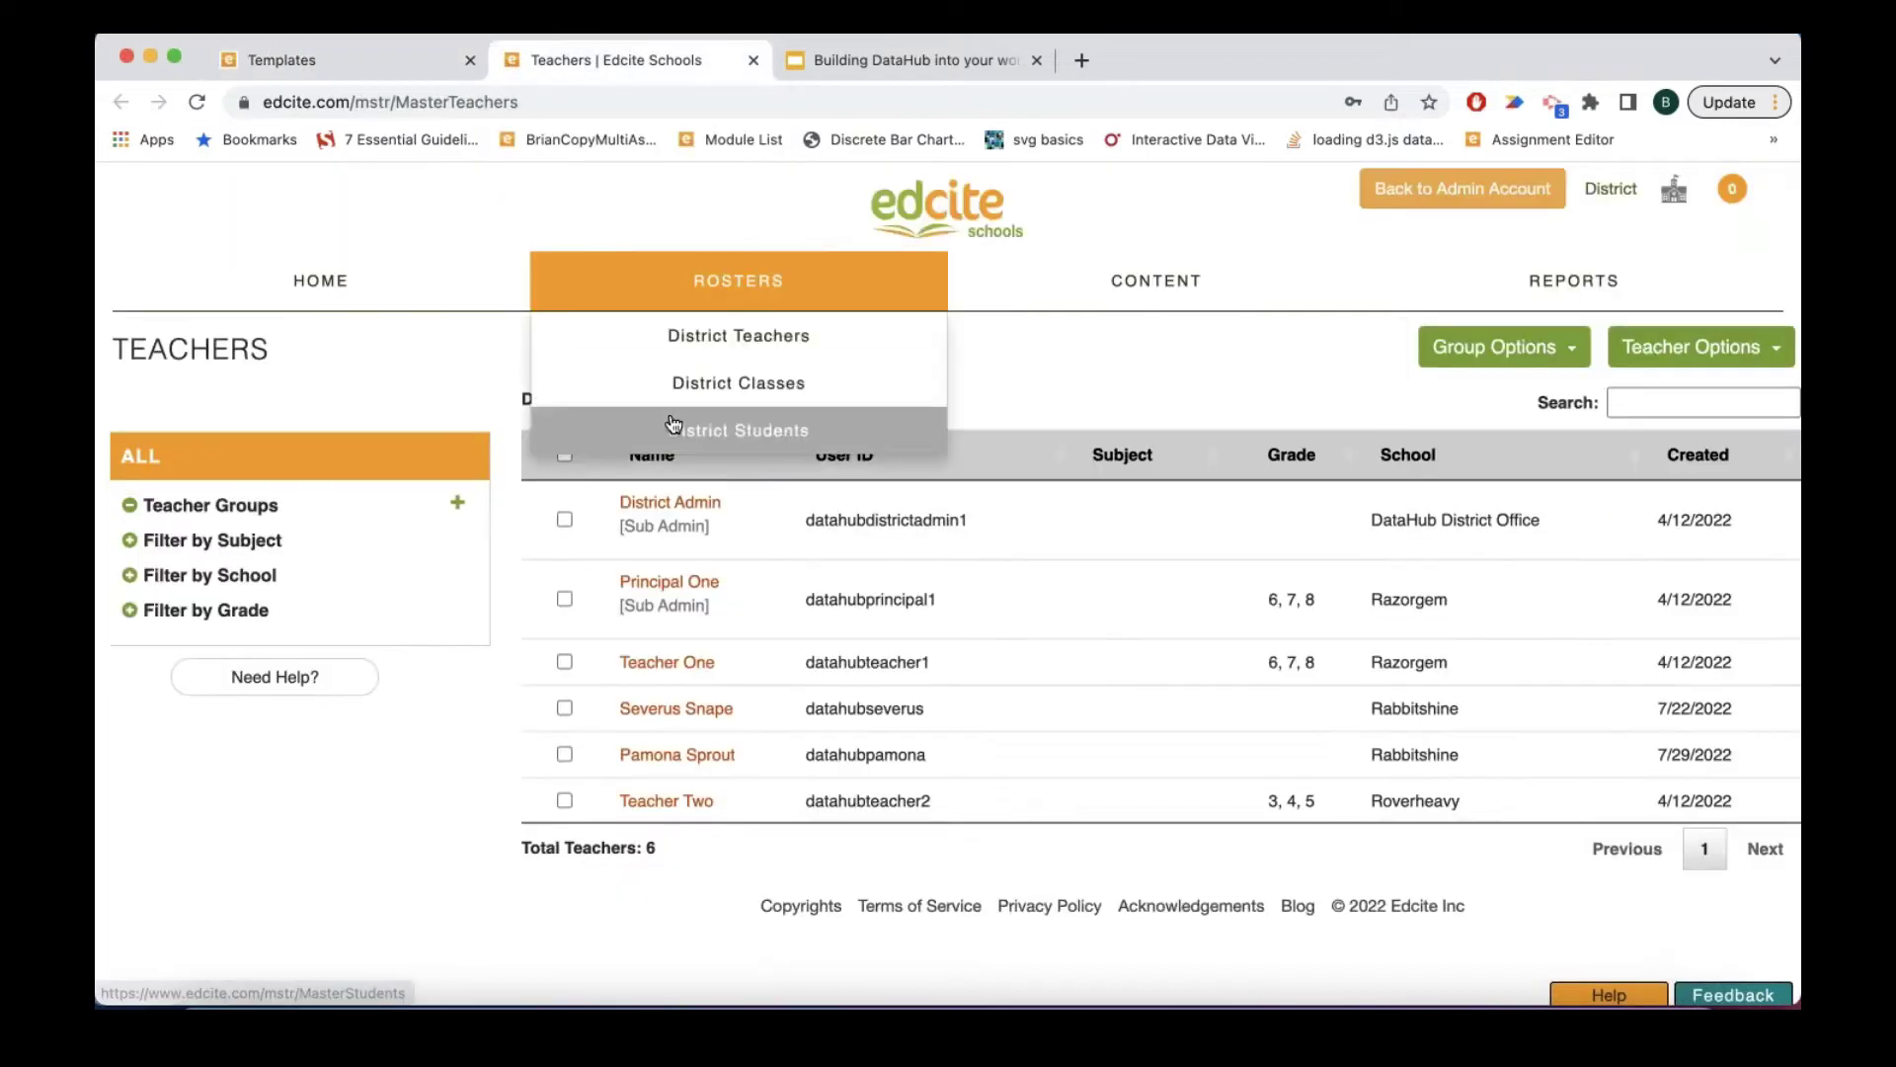
double_click(882, 798)
key("super+c")
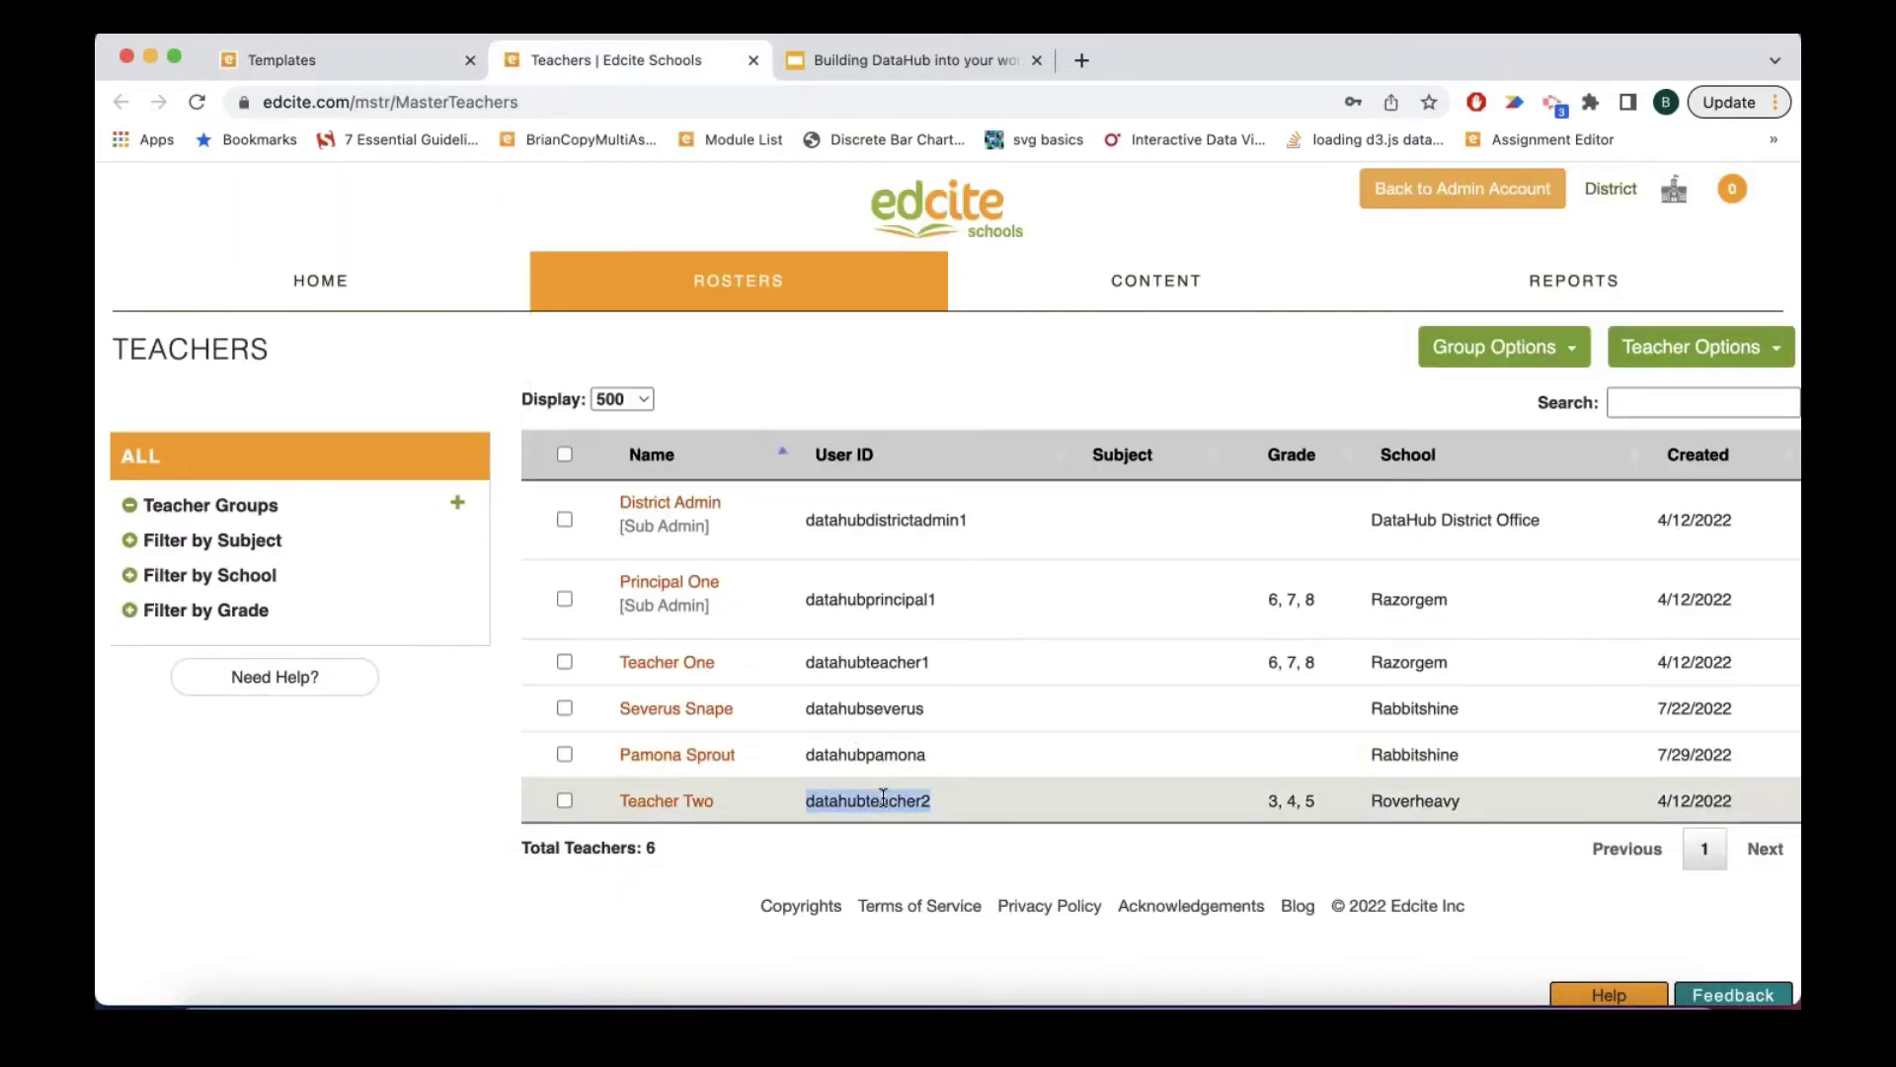
left_click(324, 63)
key("super+v")
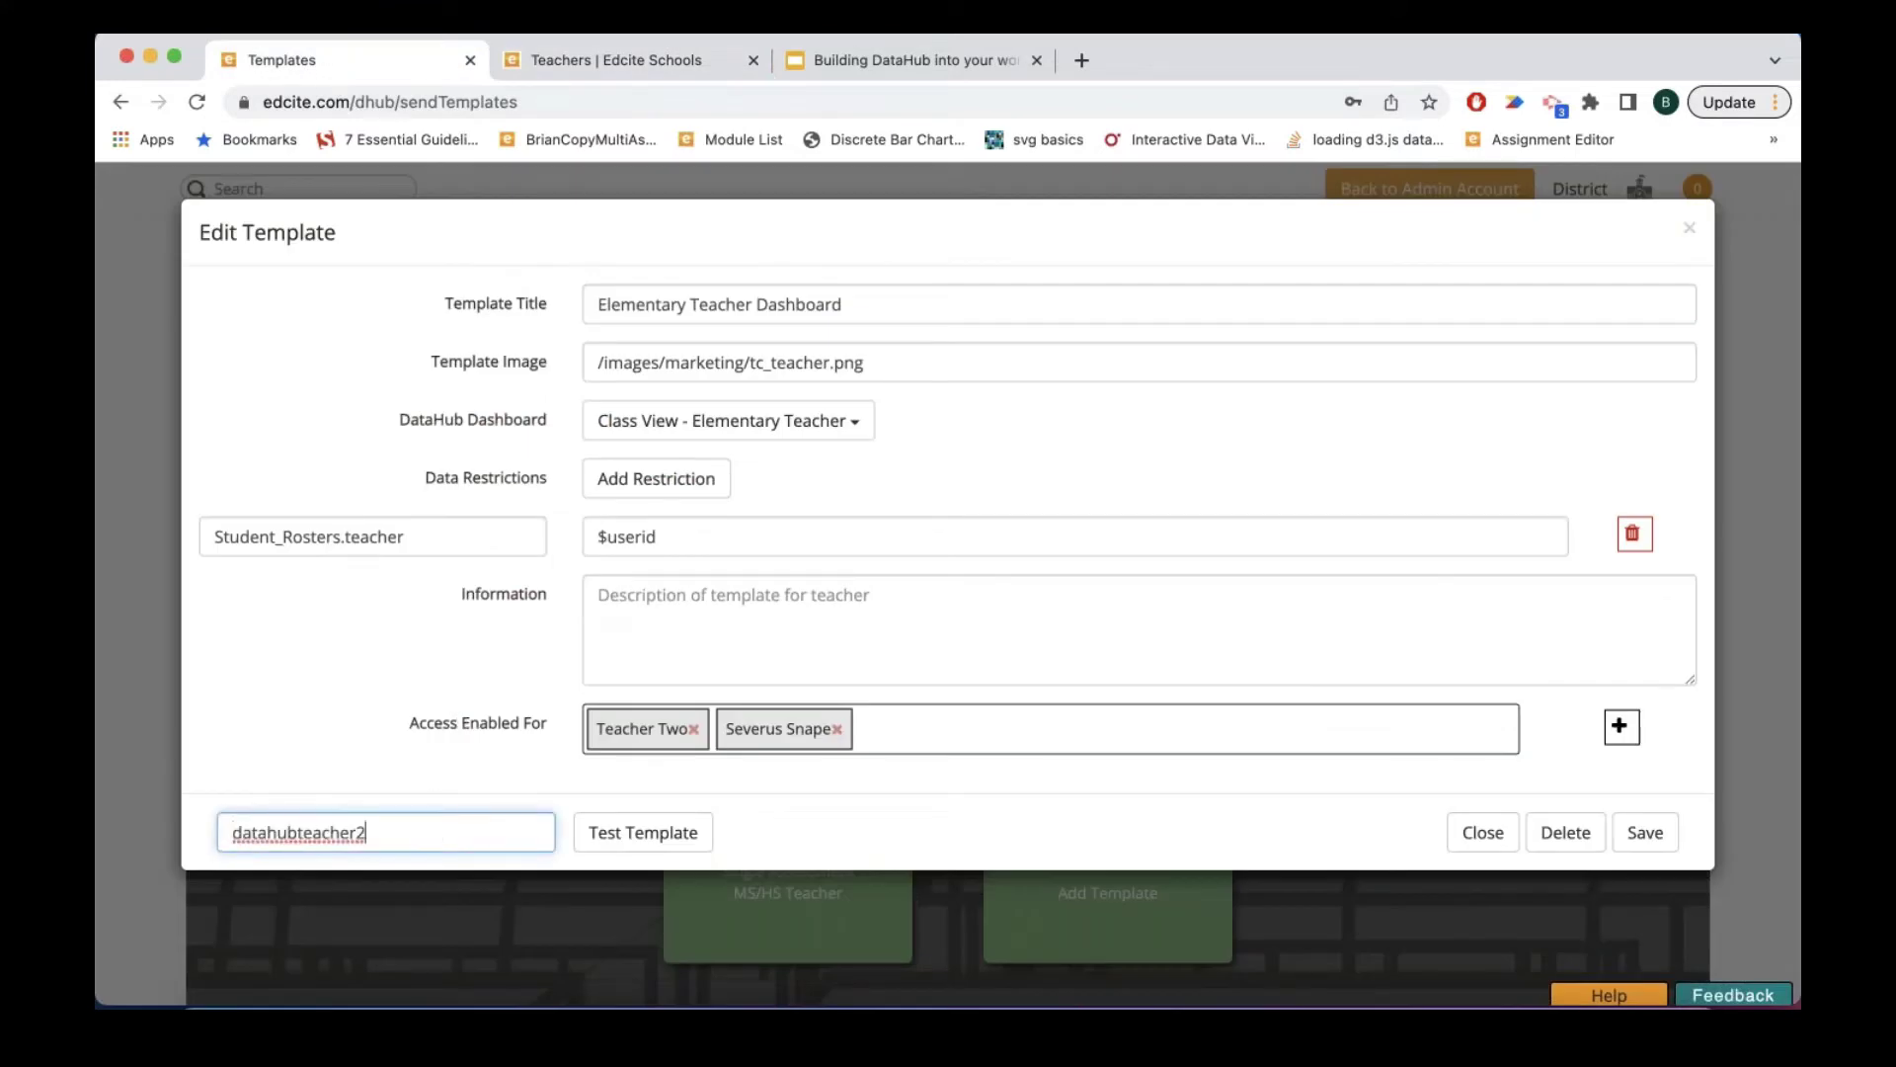
left_click(663, 850)
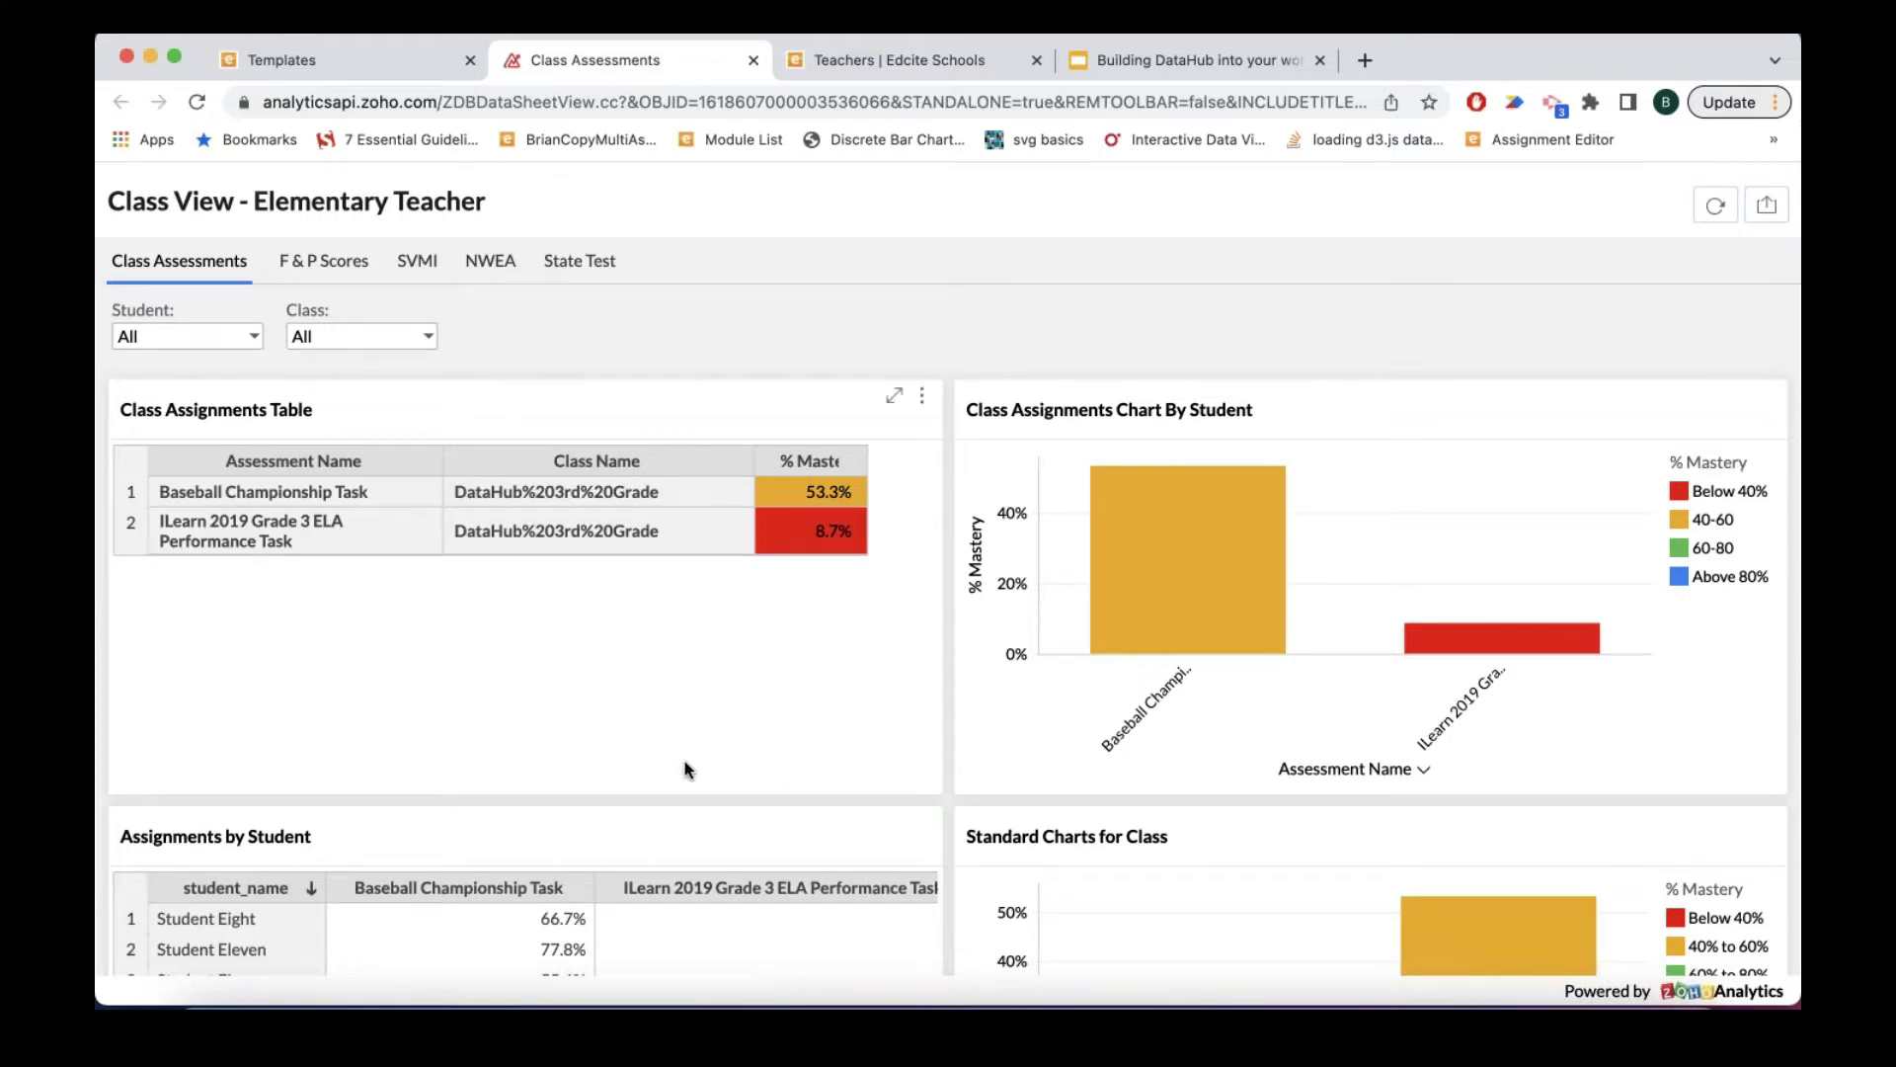
Step: Examine the Class Assignments Table and the Assignments by Student results on the Class Assessments dashboard
scroll(689, 771, "down", 1)
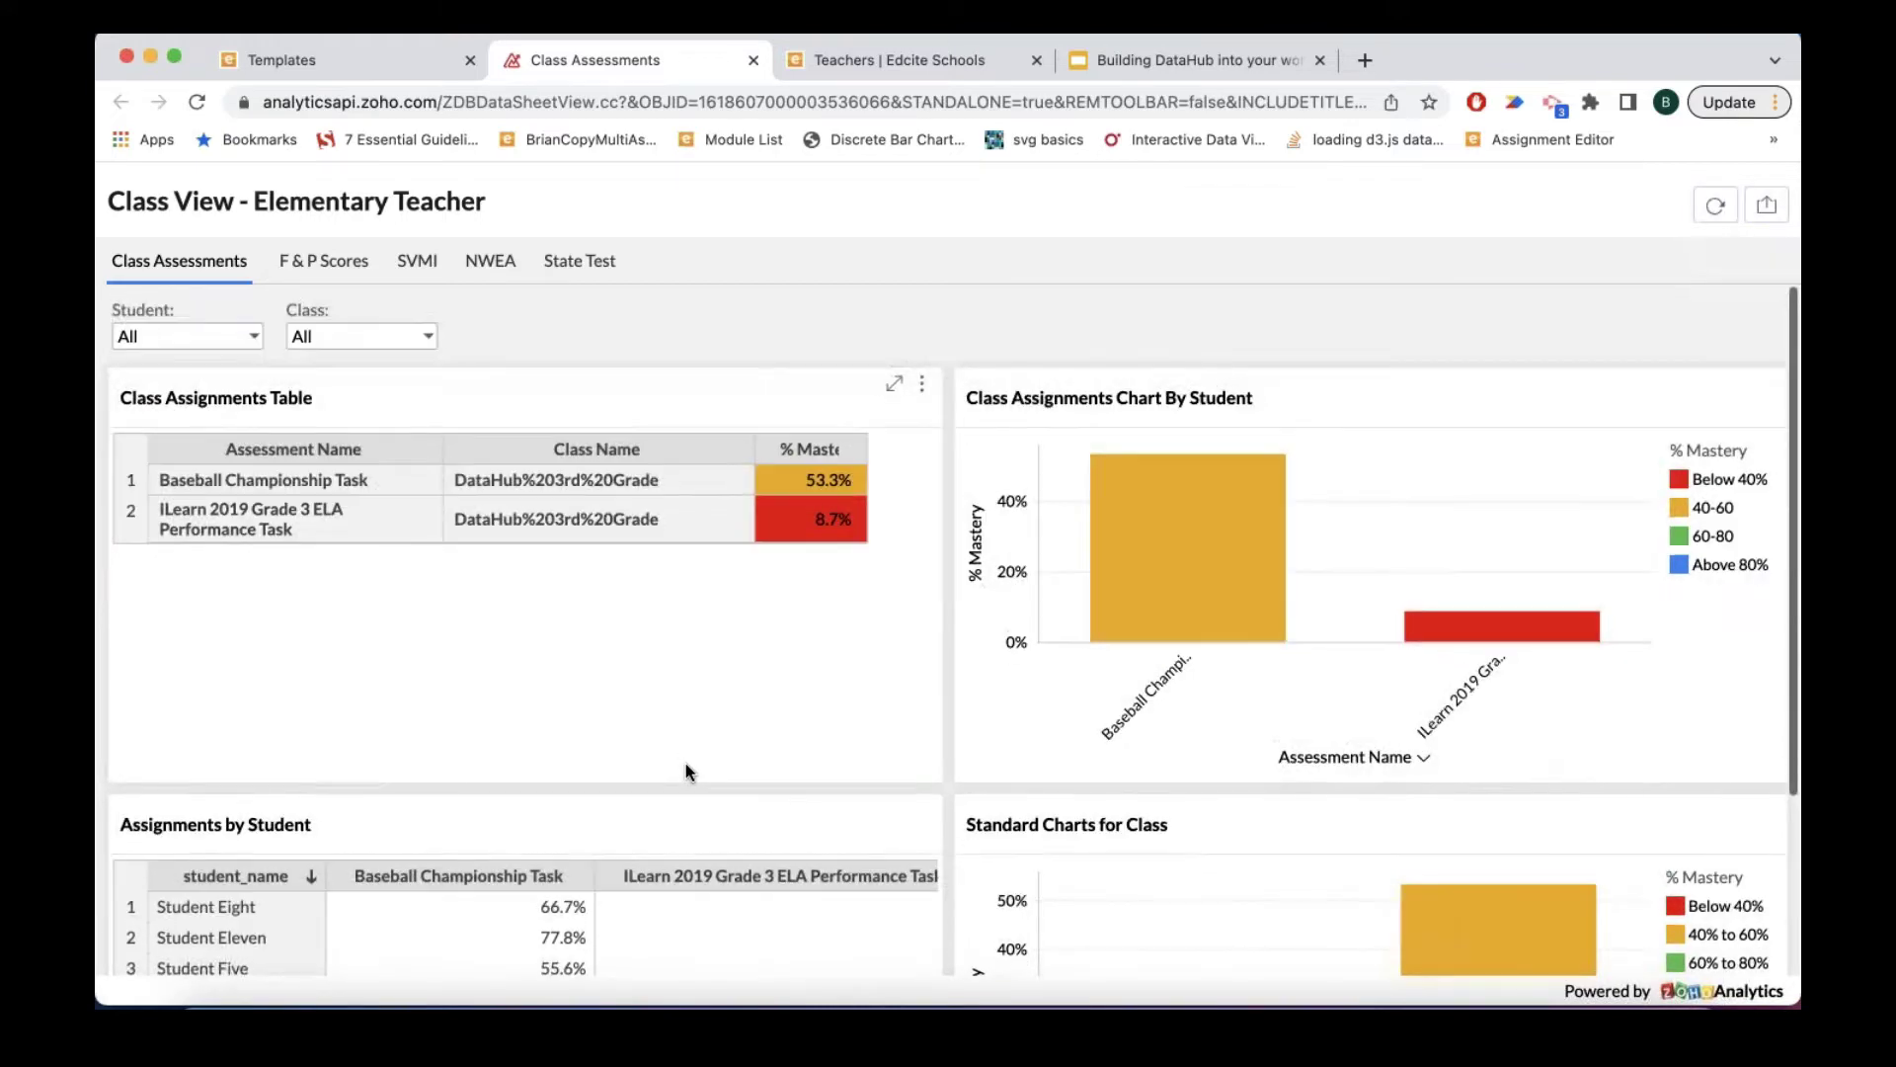
scroll(682, 759, "down", 3)
scroll(682, 761, "down", 3)
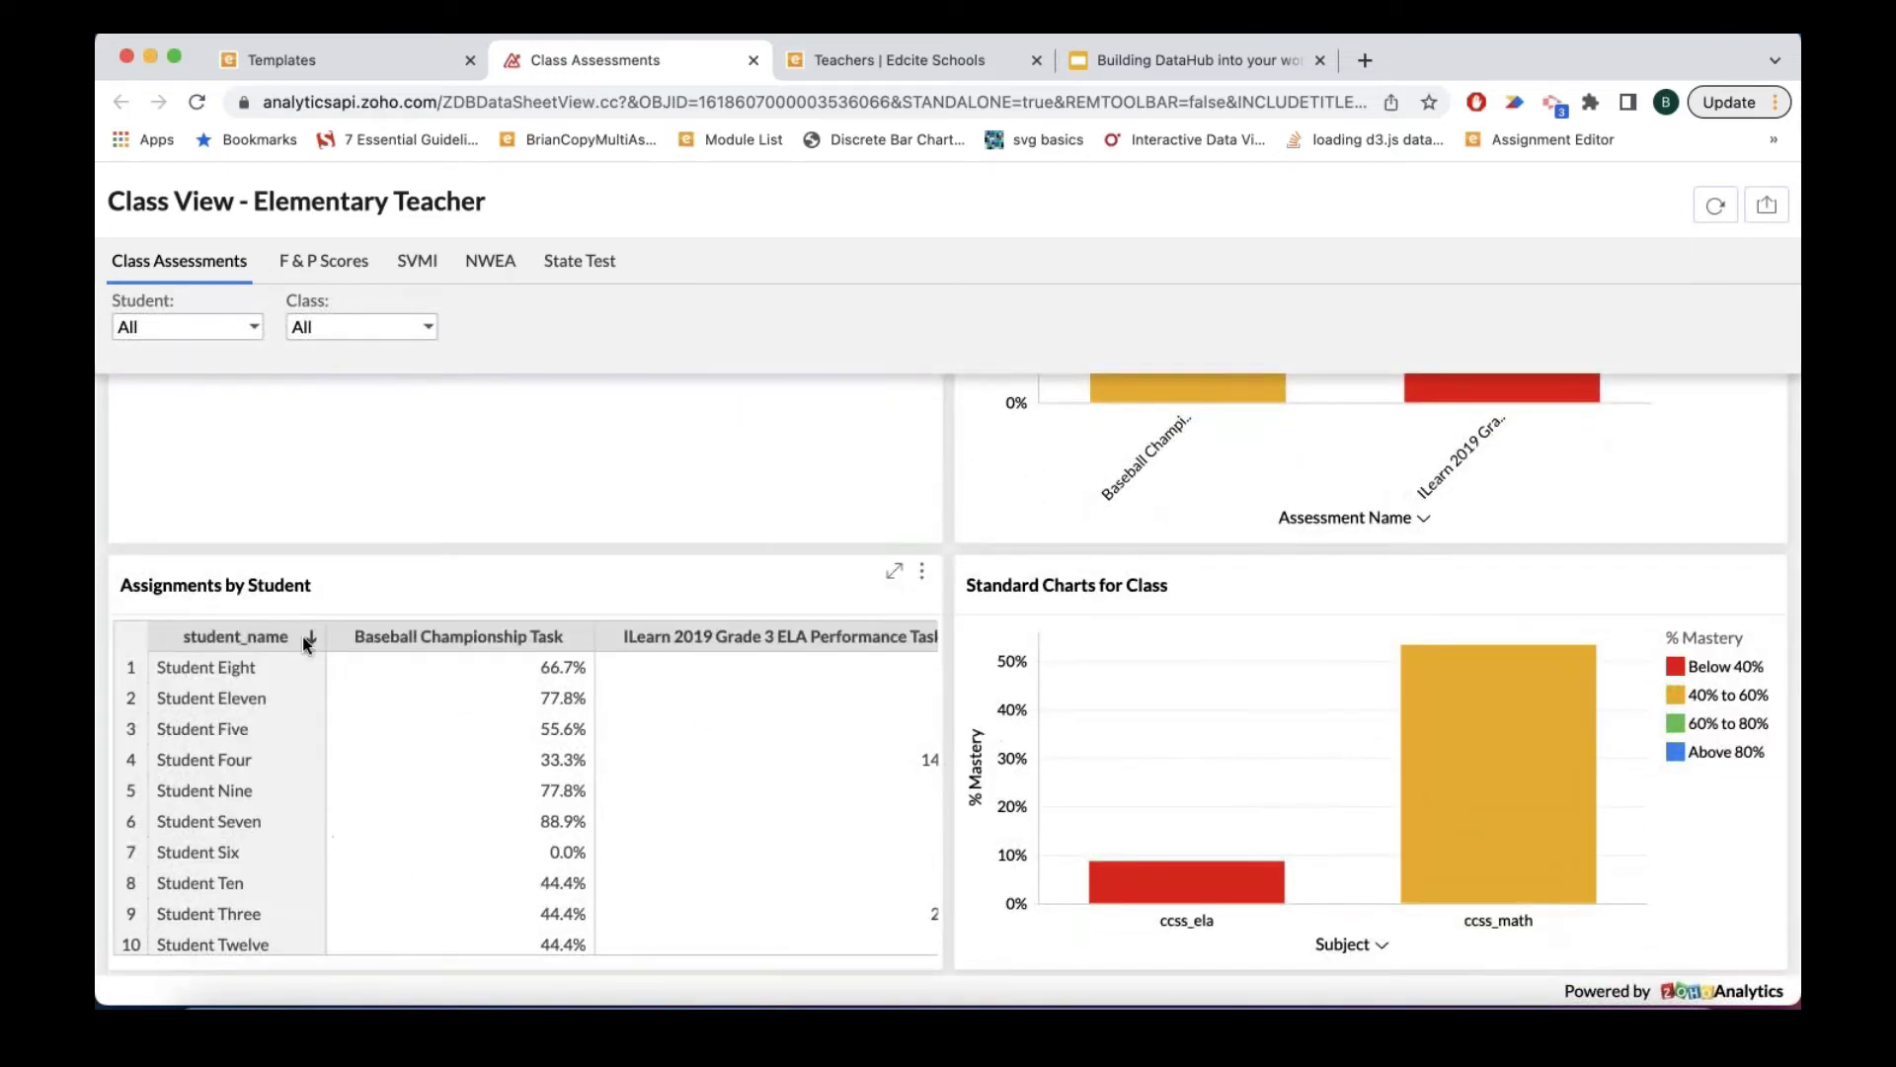
scroll(504, 790, "right", 3)
scroll(504, 791, "down", 1)
scroll(503, 791, "up", 1)
scroll(504, 791, "left", 3)
Step: Drill down Standard Charts for Class from ccss_math through Operations & Algebraic Thinking and the Understand properties cluster to the individual standard
mouse_move(1418, 876)
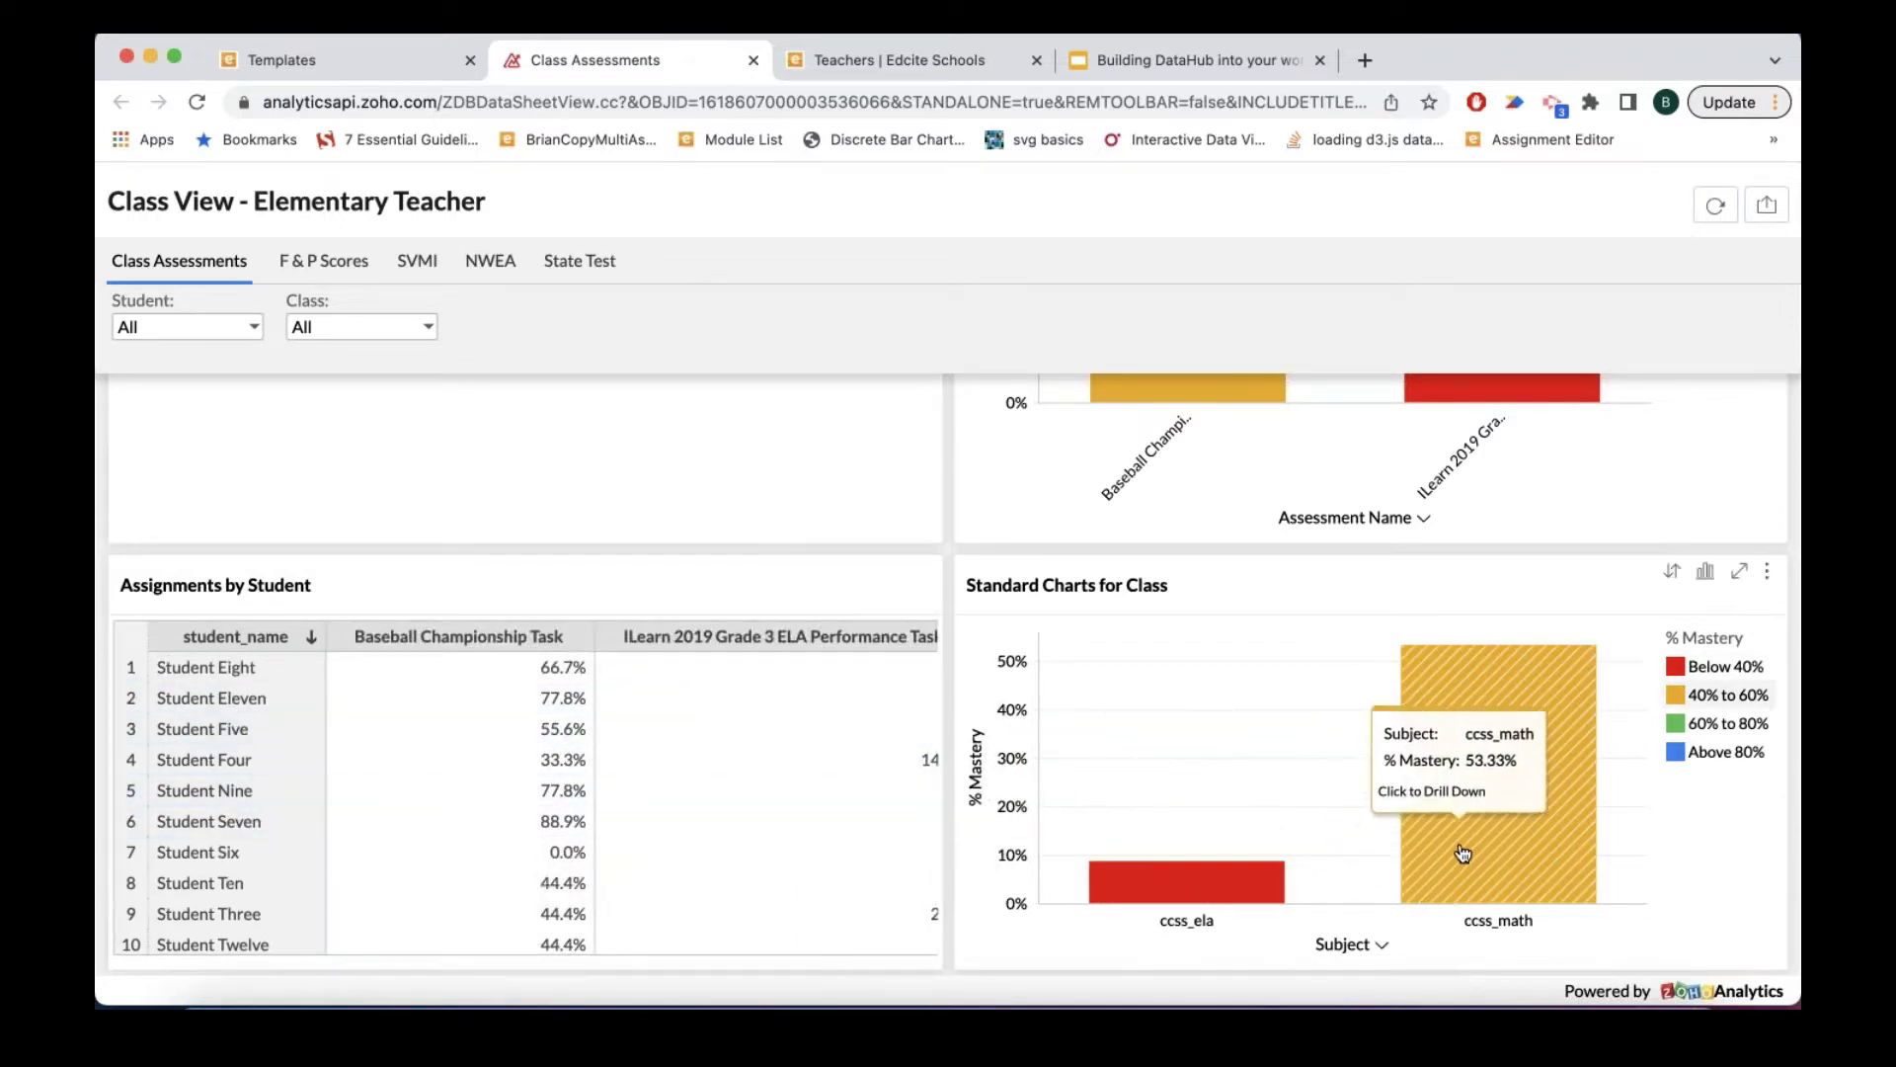
left_click(1463, 840)
left_click(1519, 758)
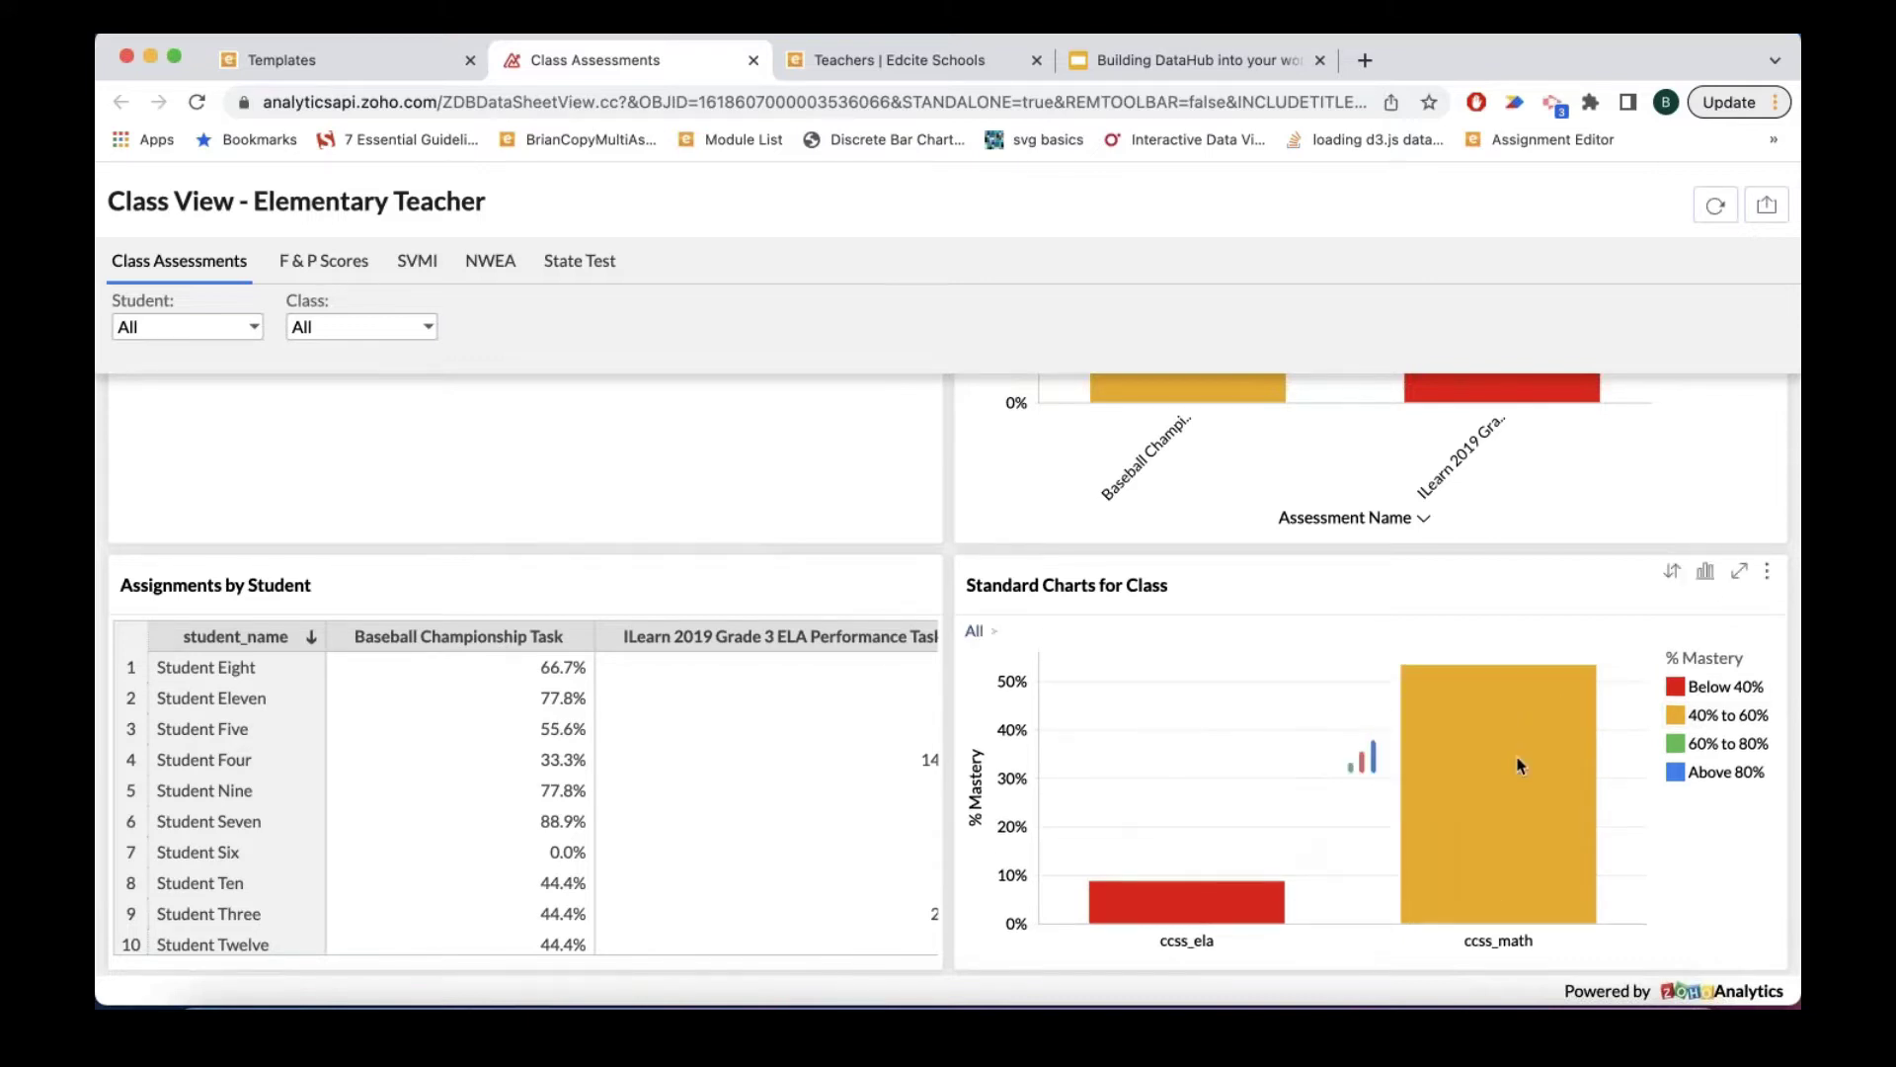
left_click(1494, 788)
left_click(1481, 708)
left_click(1493, 749)
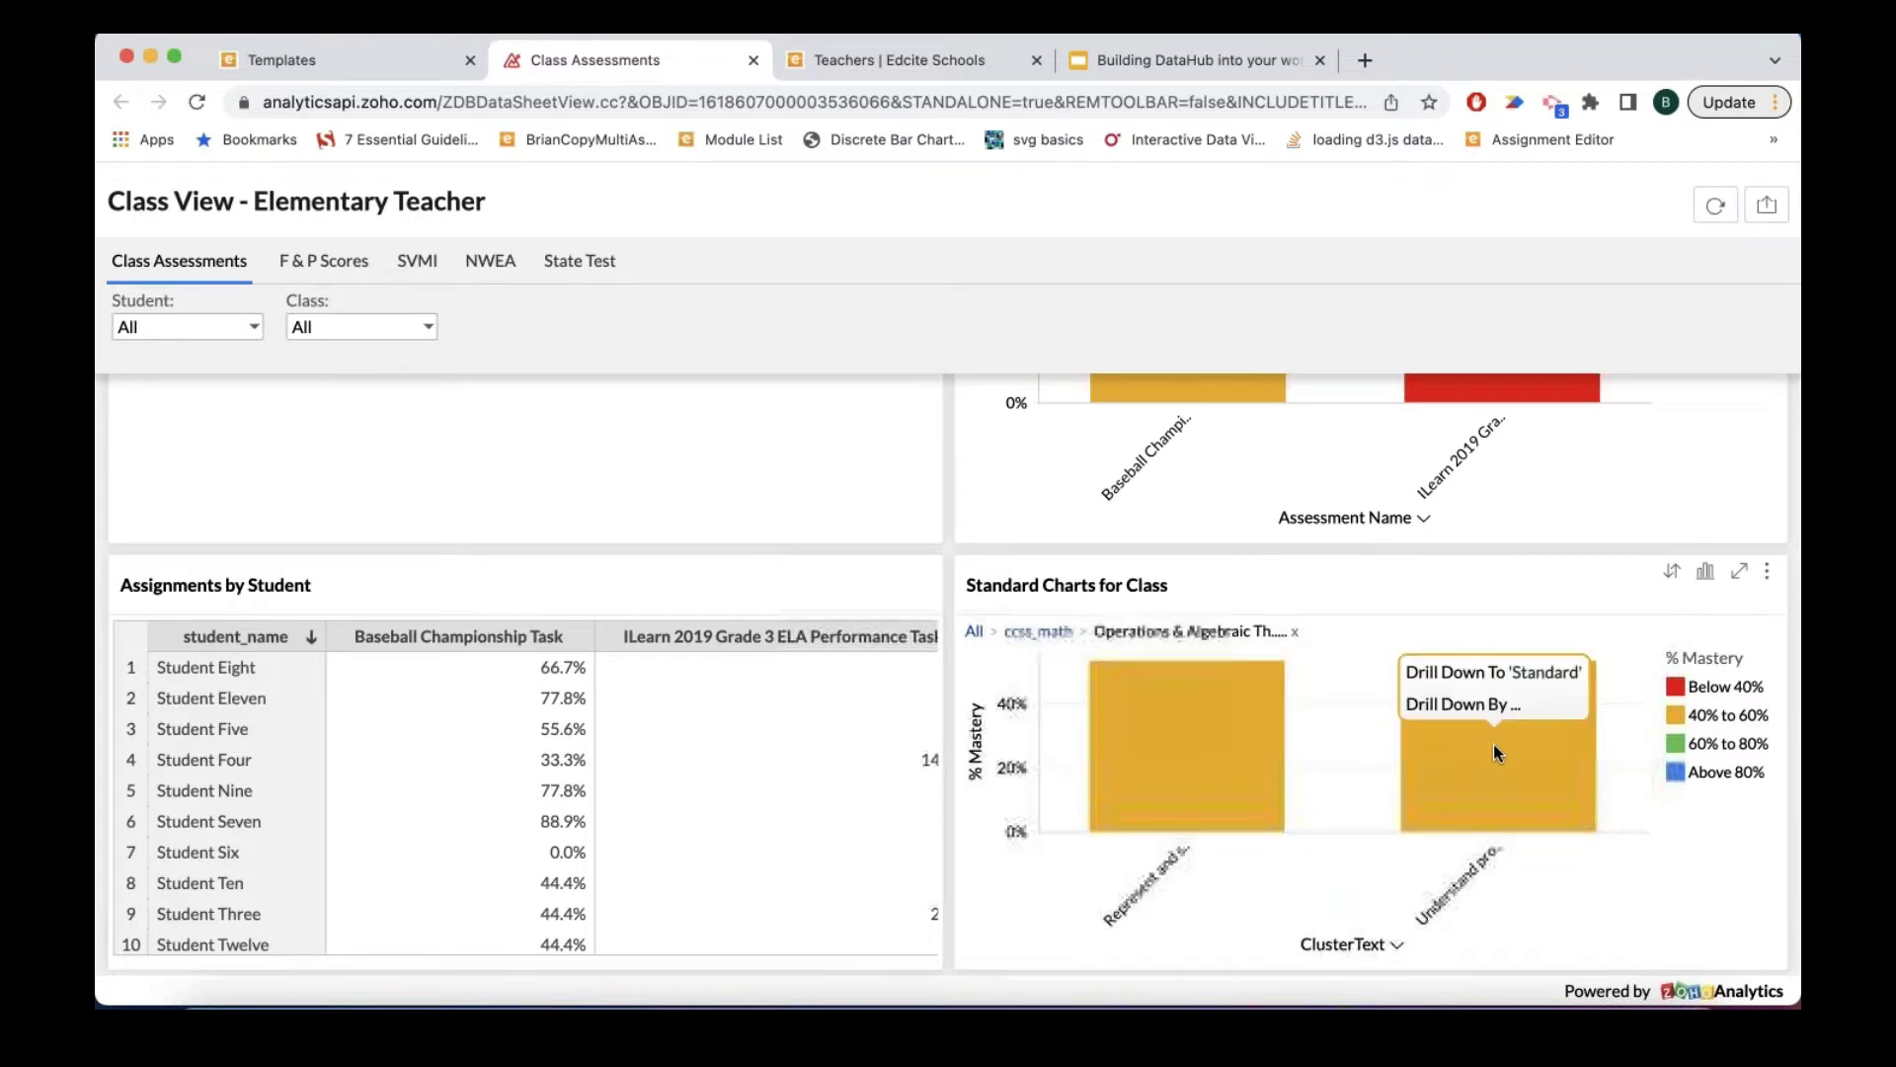
left_click(1494, 672)
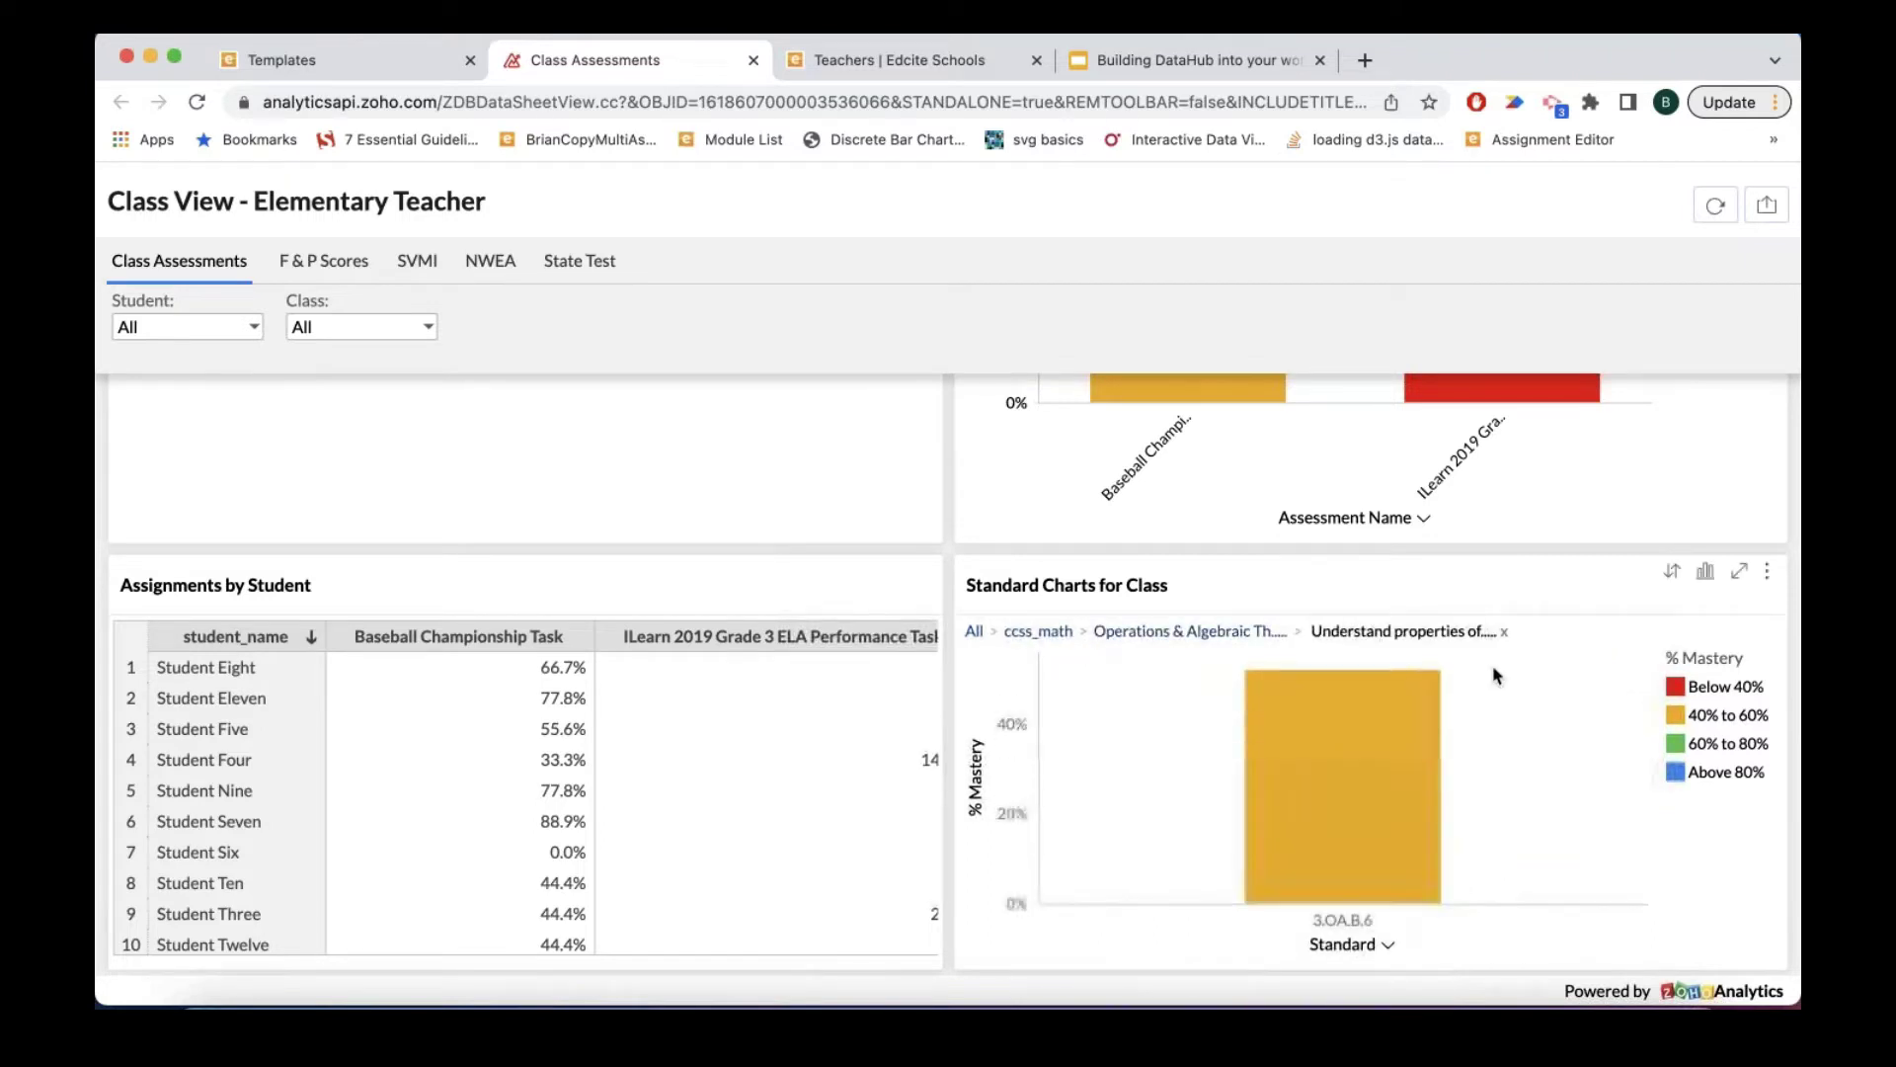
mouse_move(1282, 775)
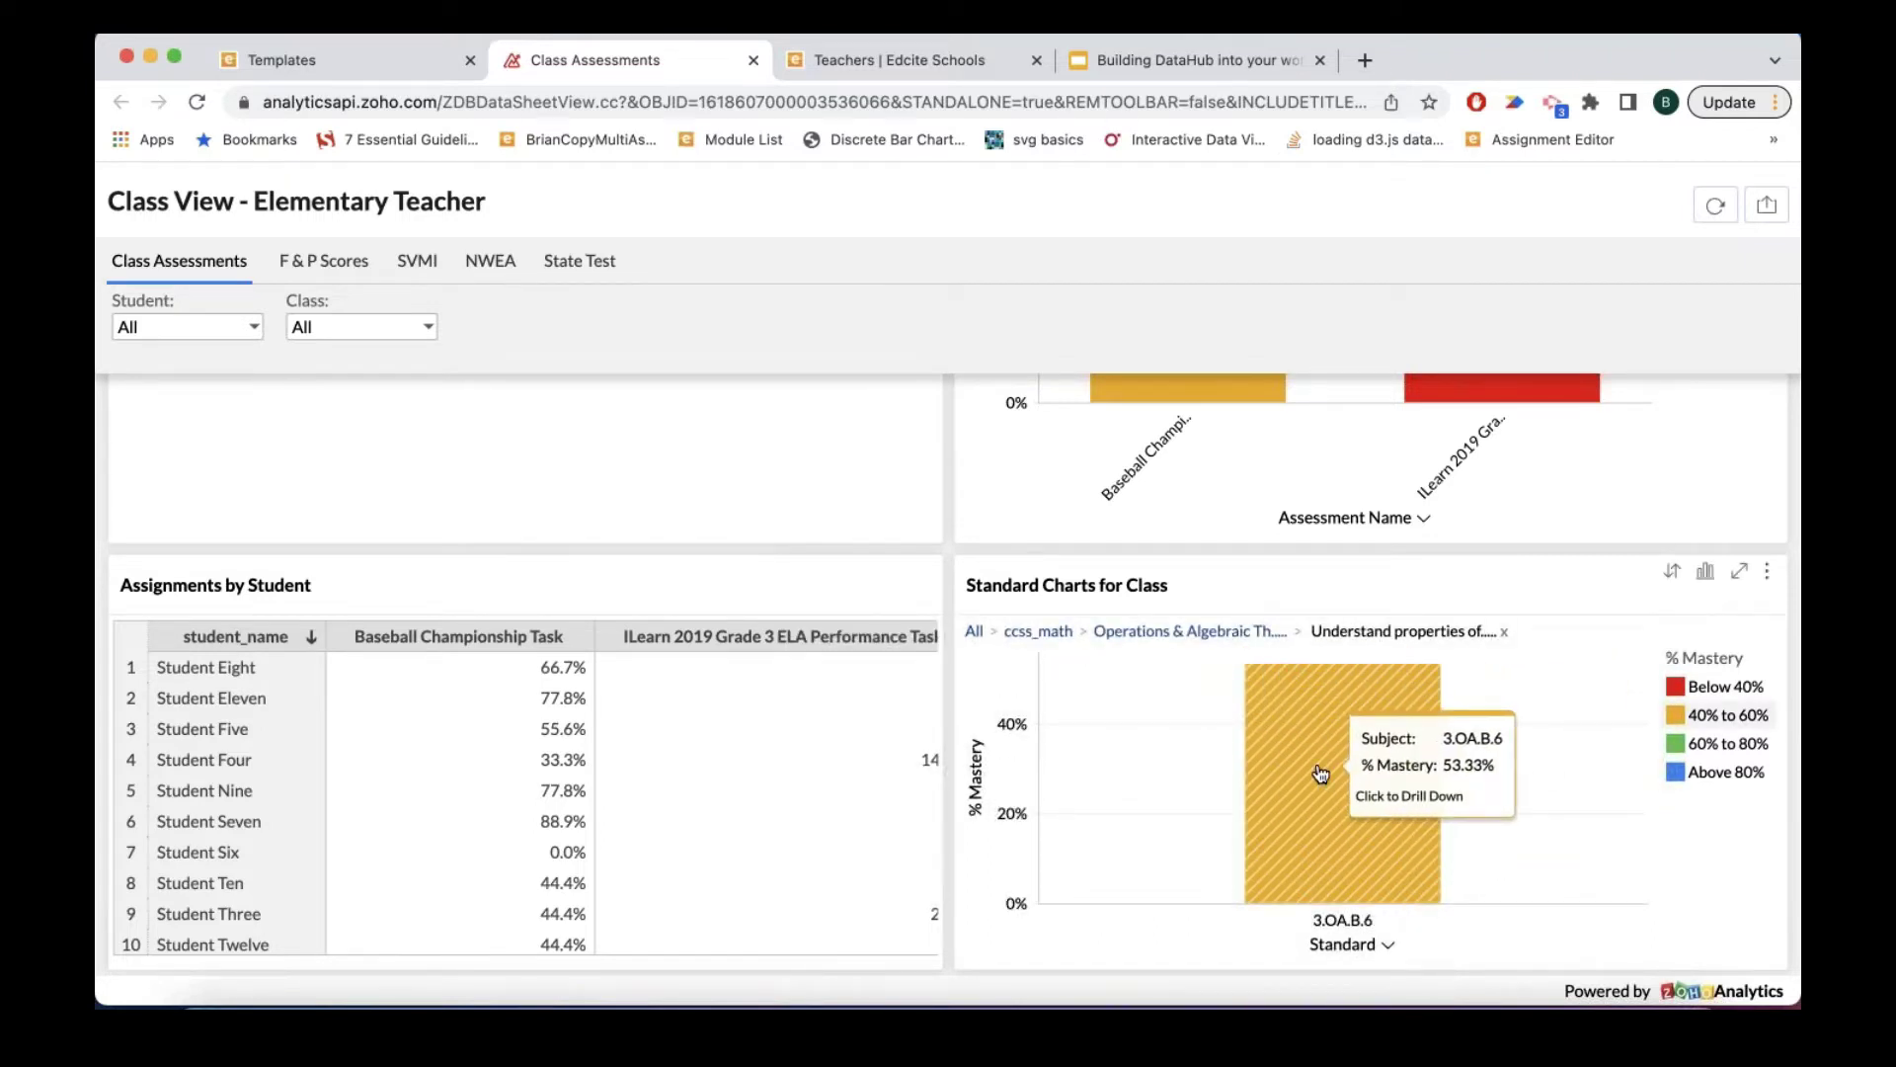
Step: Drill down the Baseball Championship Task bar in the Class Assignments Chart By Student
scroll(1234, 691, "up", 3)
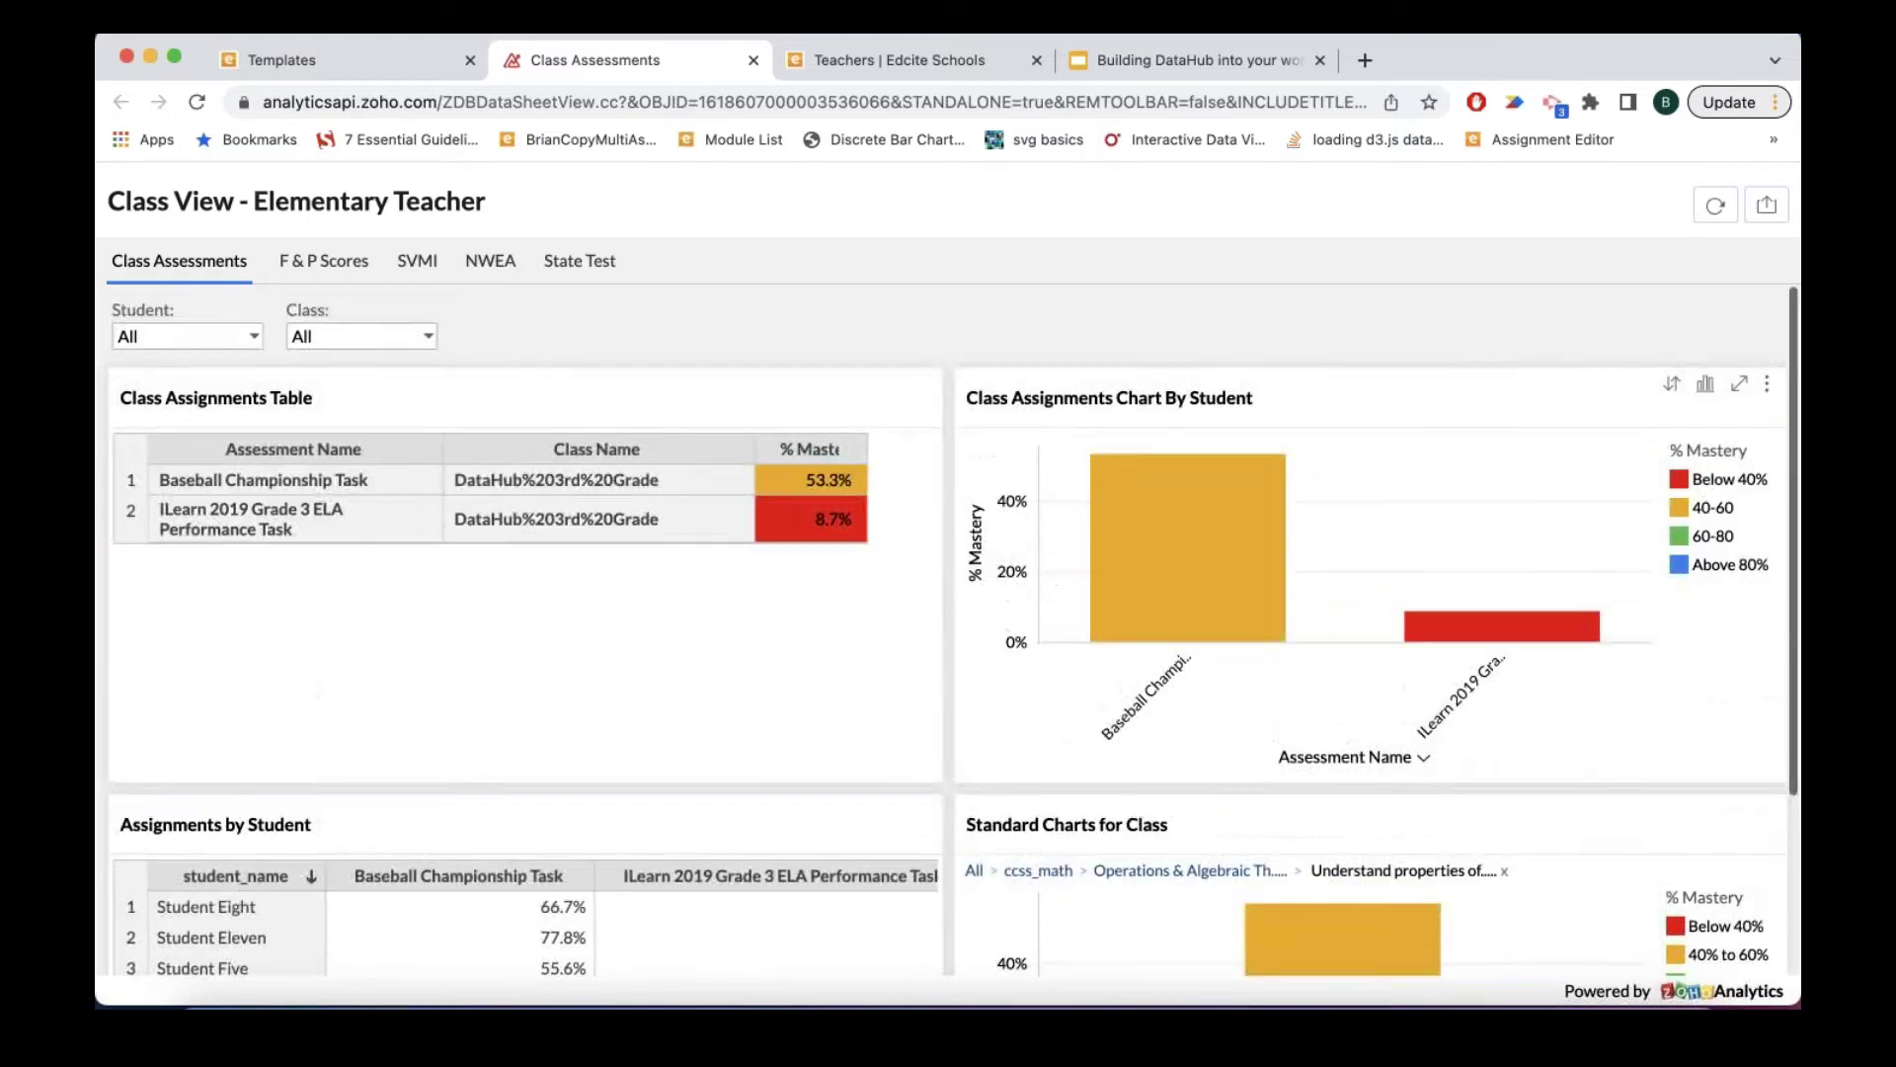
left_click(1178, 615)
left_click(1235, 499)
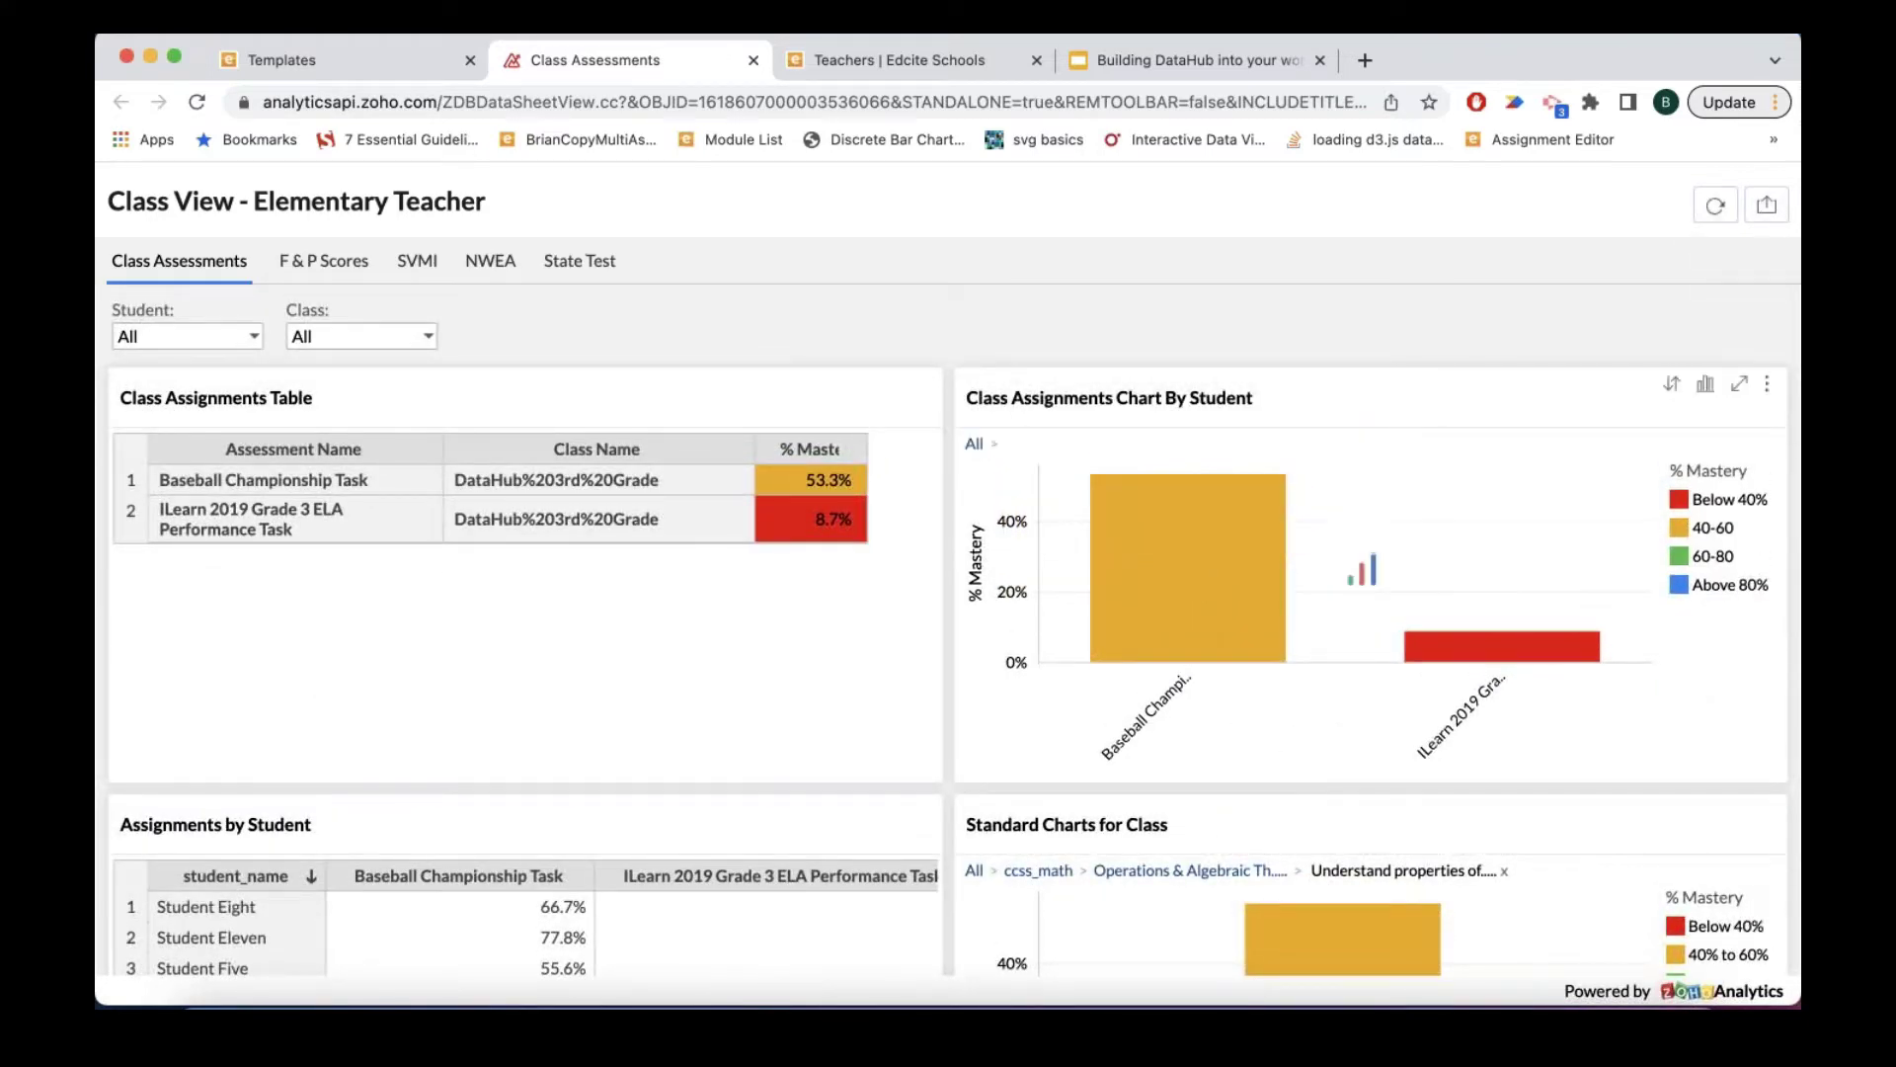
Step: Return the Class Assignments Chart By Student to all assessments and look over the remaining Class Assessments reports
mouse_move(1308, 576)
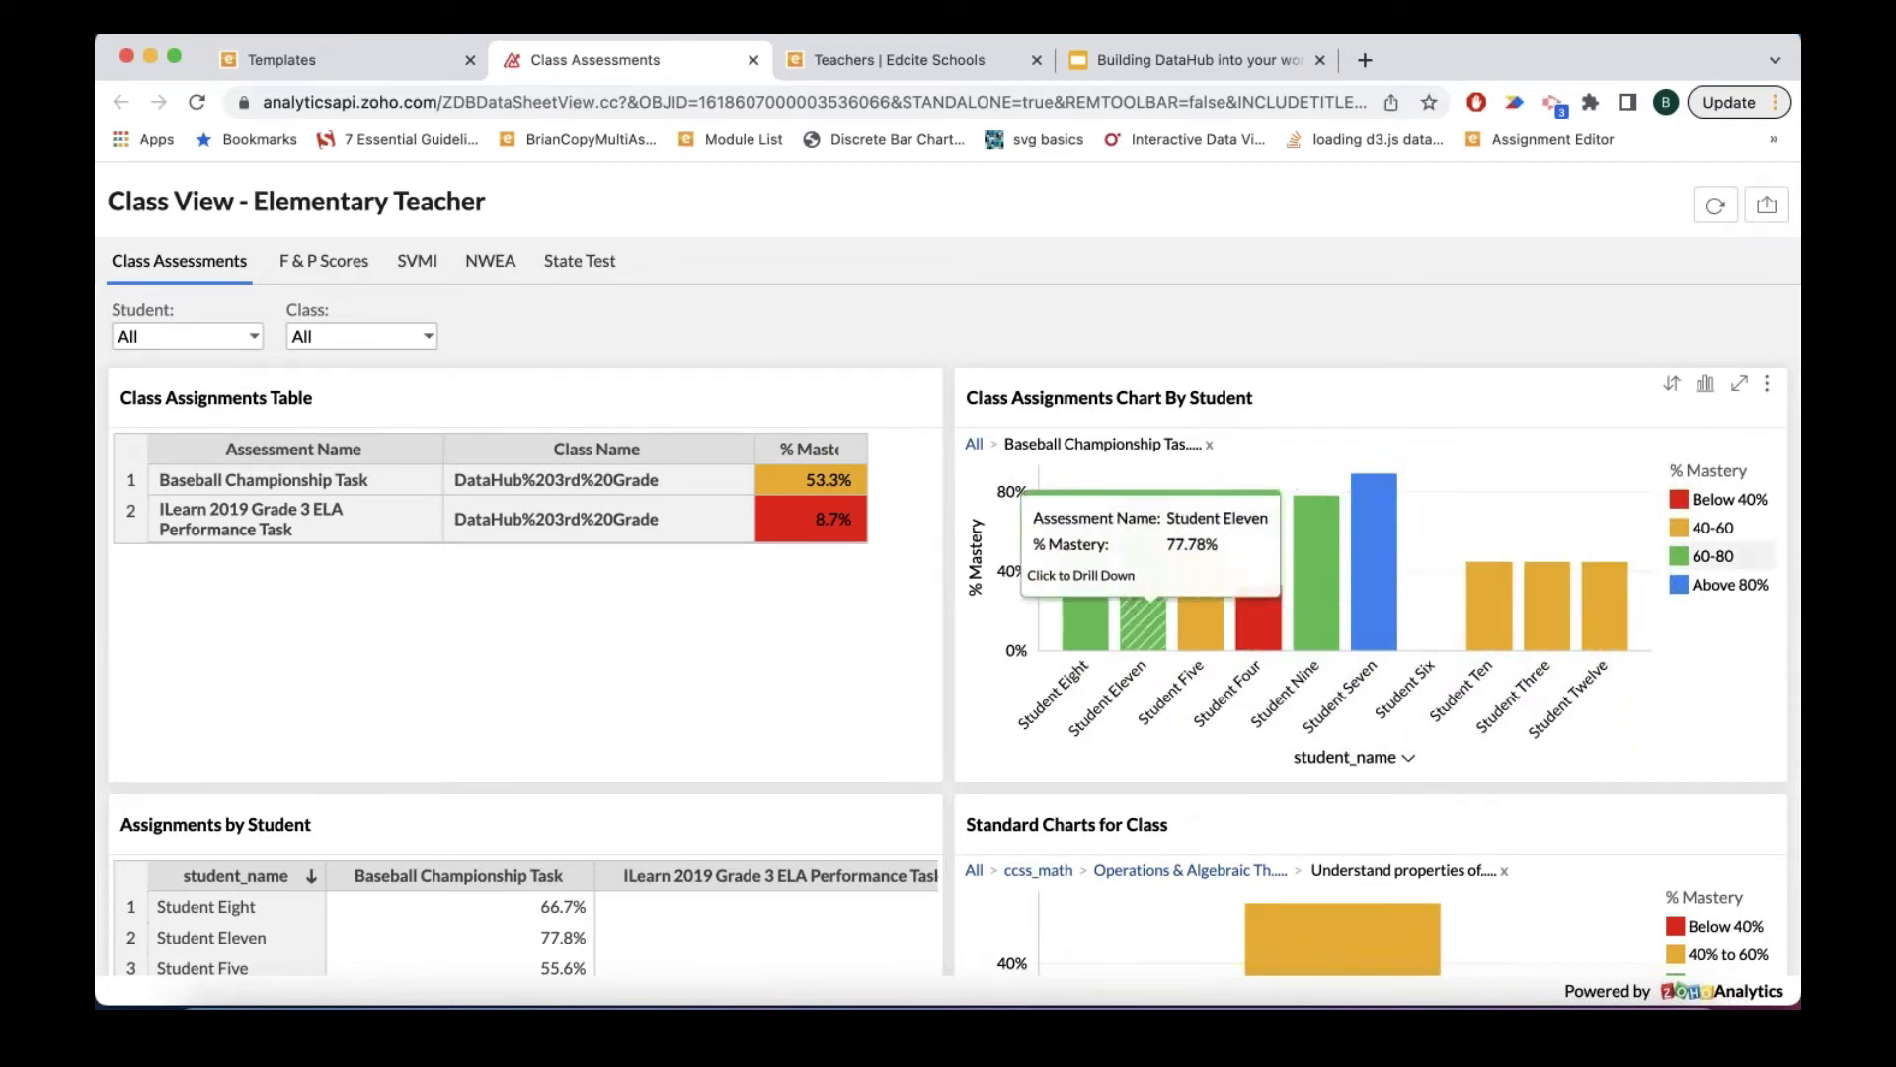
left_click(974, 444)
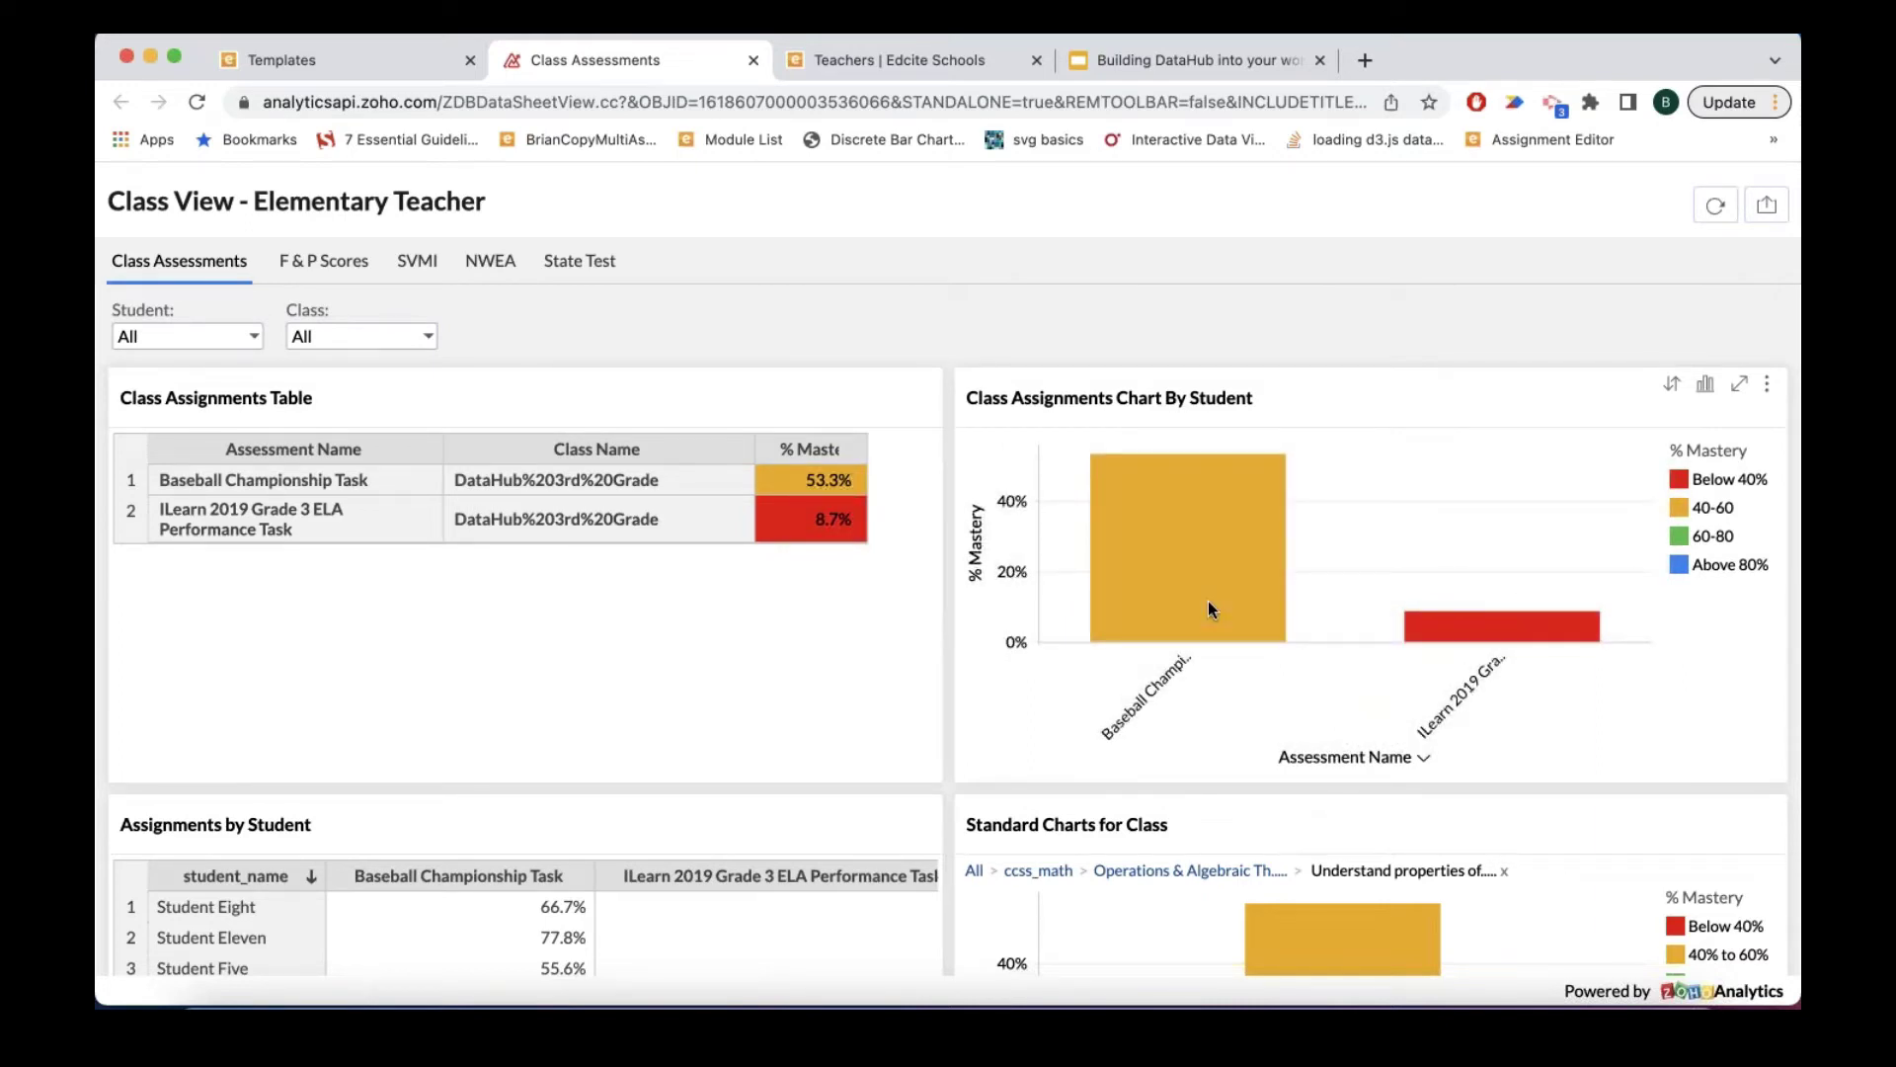
scroll(1035, 720, "down", 3)
scroll(1035, 720, "down", 2)
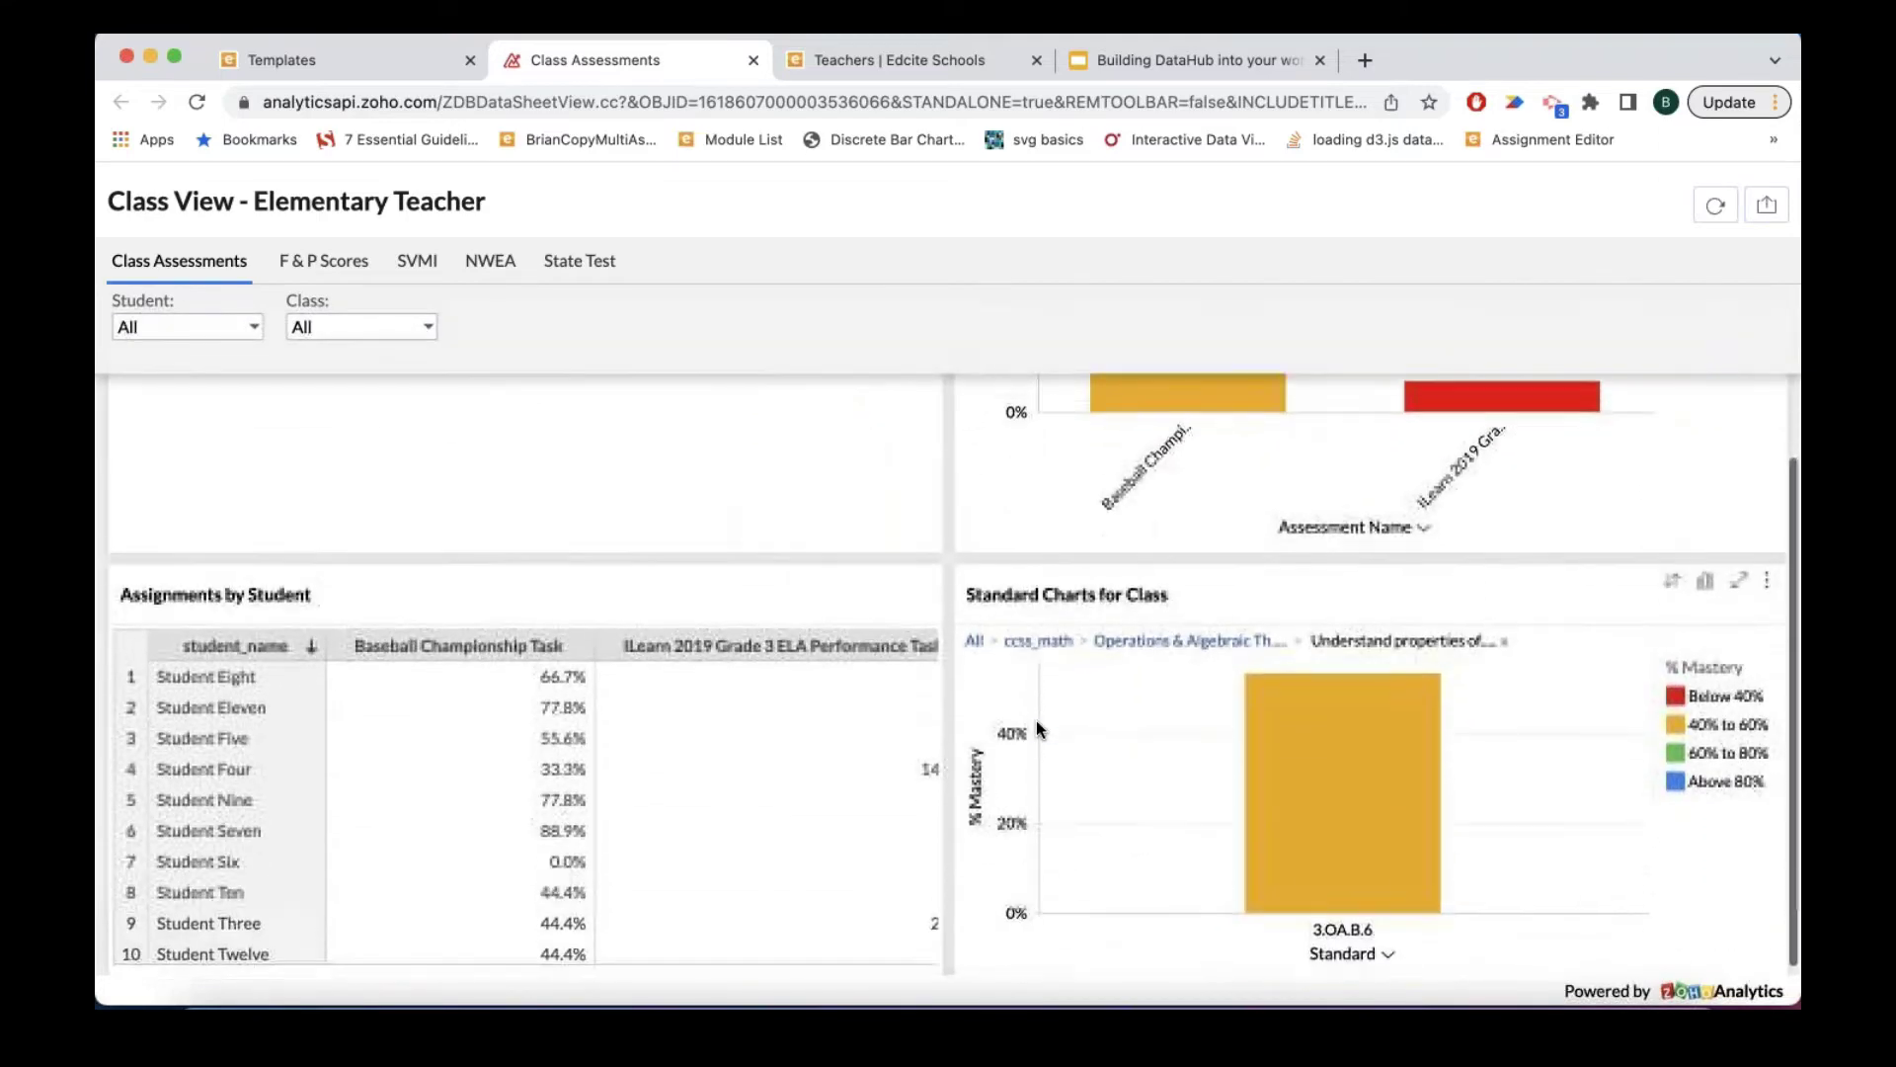
scroll(1035, 720, "up", 5)
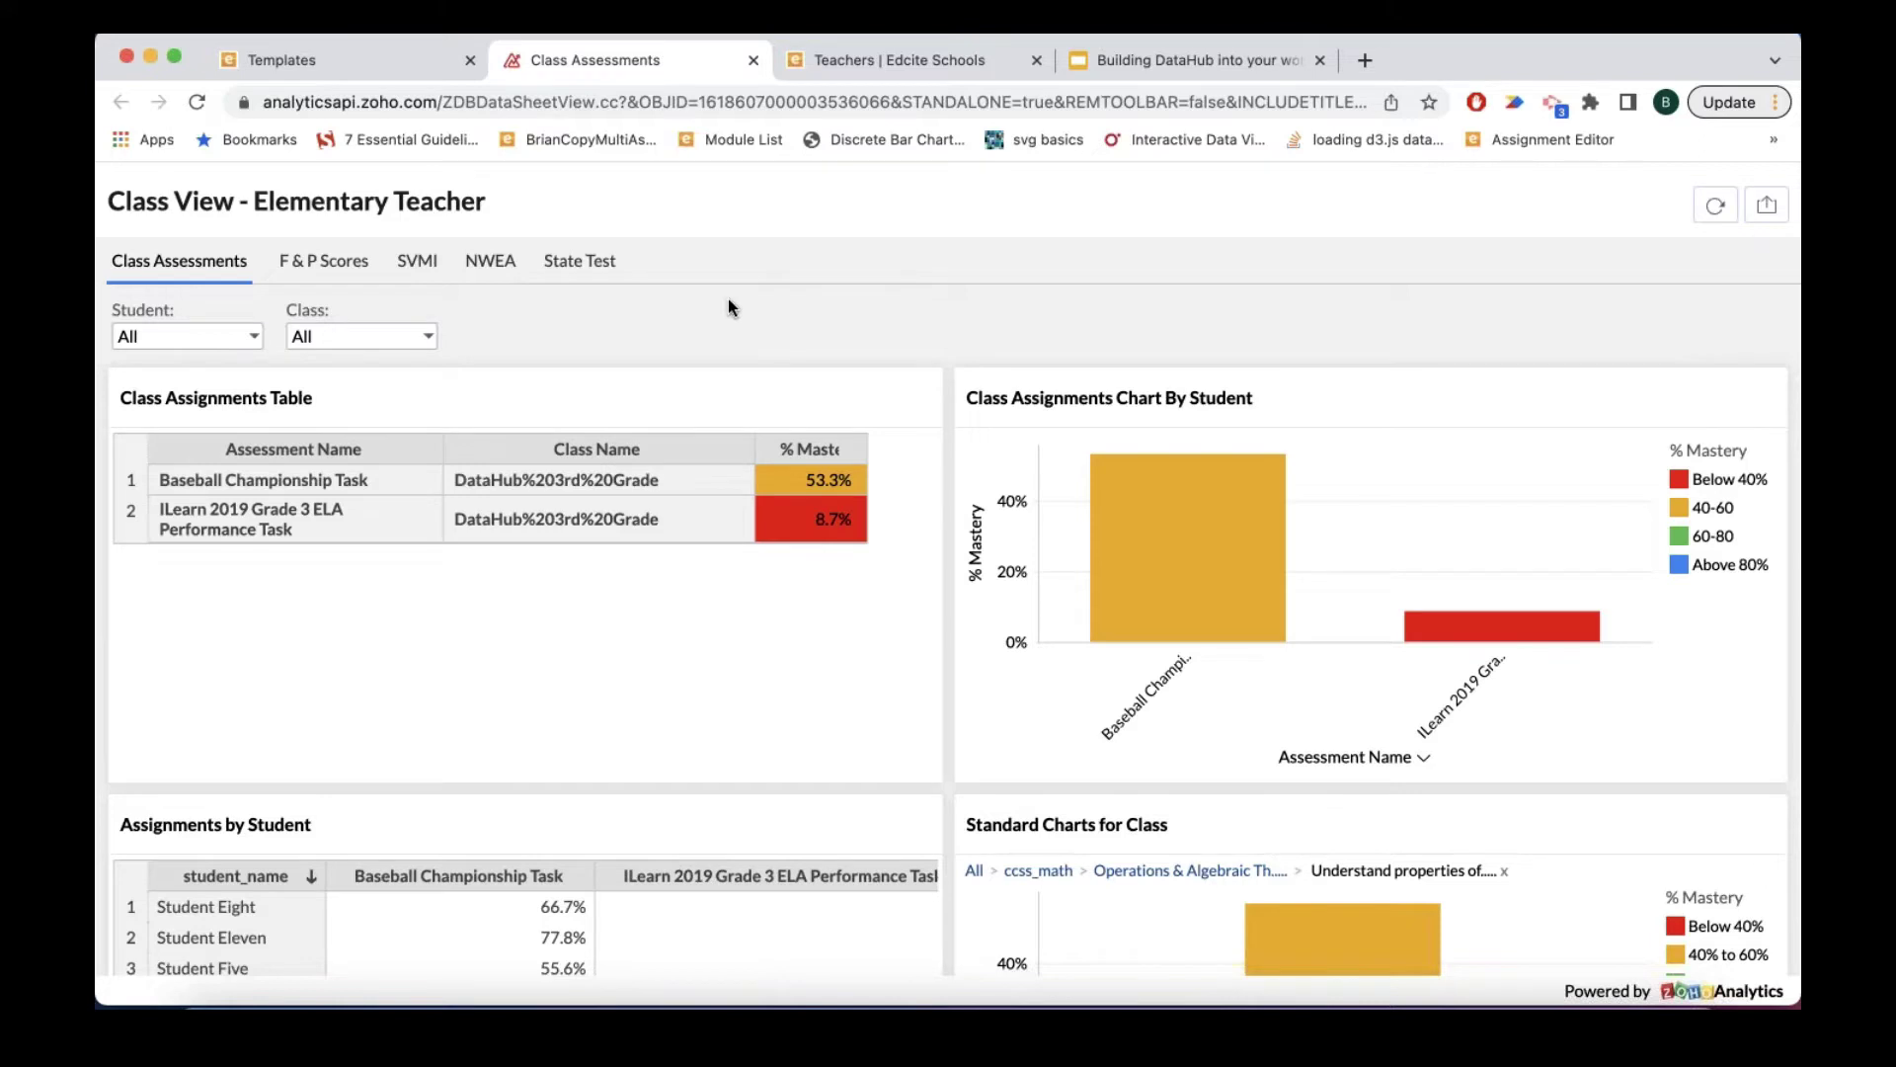
Step: Examine the F&P Class Data table and the fluency, level, accuracy and self-correct charts on the F & P Scores dashboard
left_click(326, 265)
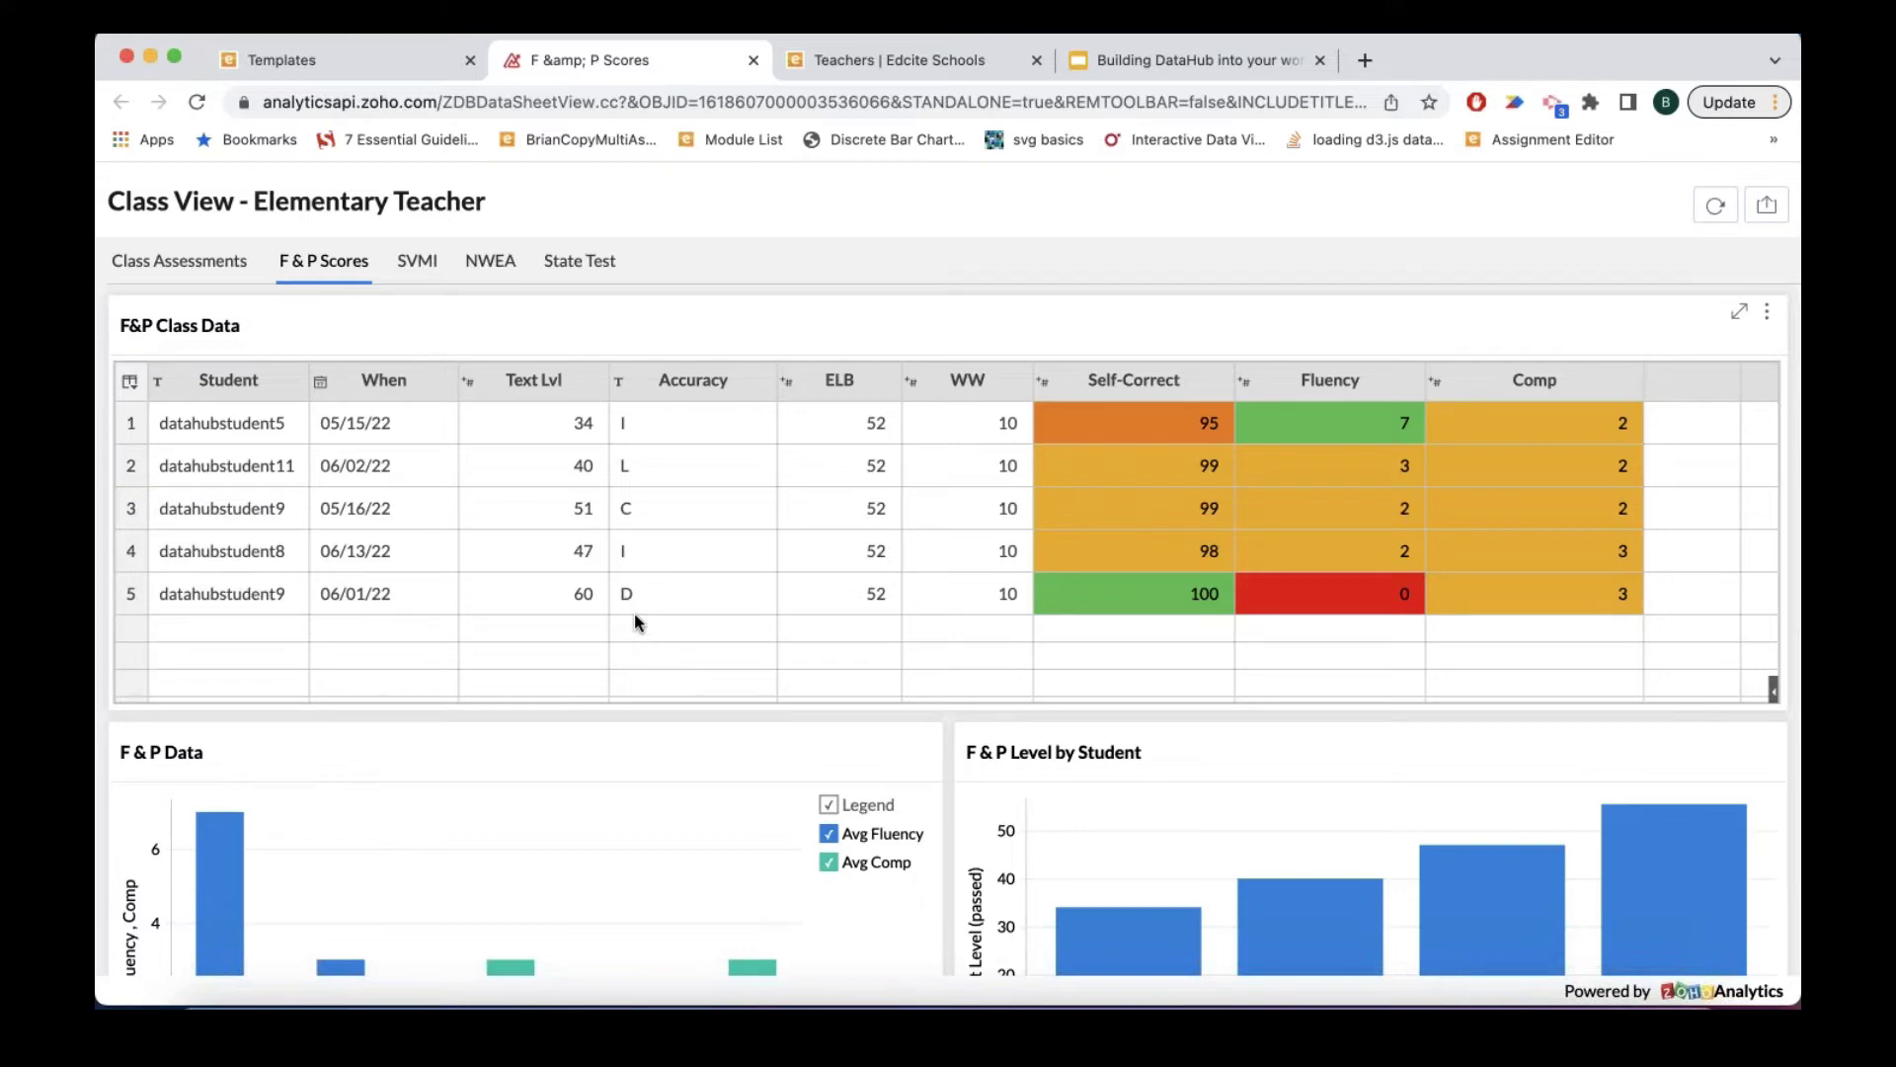
scroll(953, 780, "down", 2)
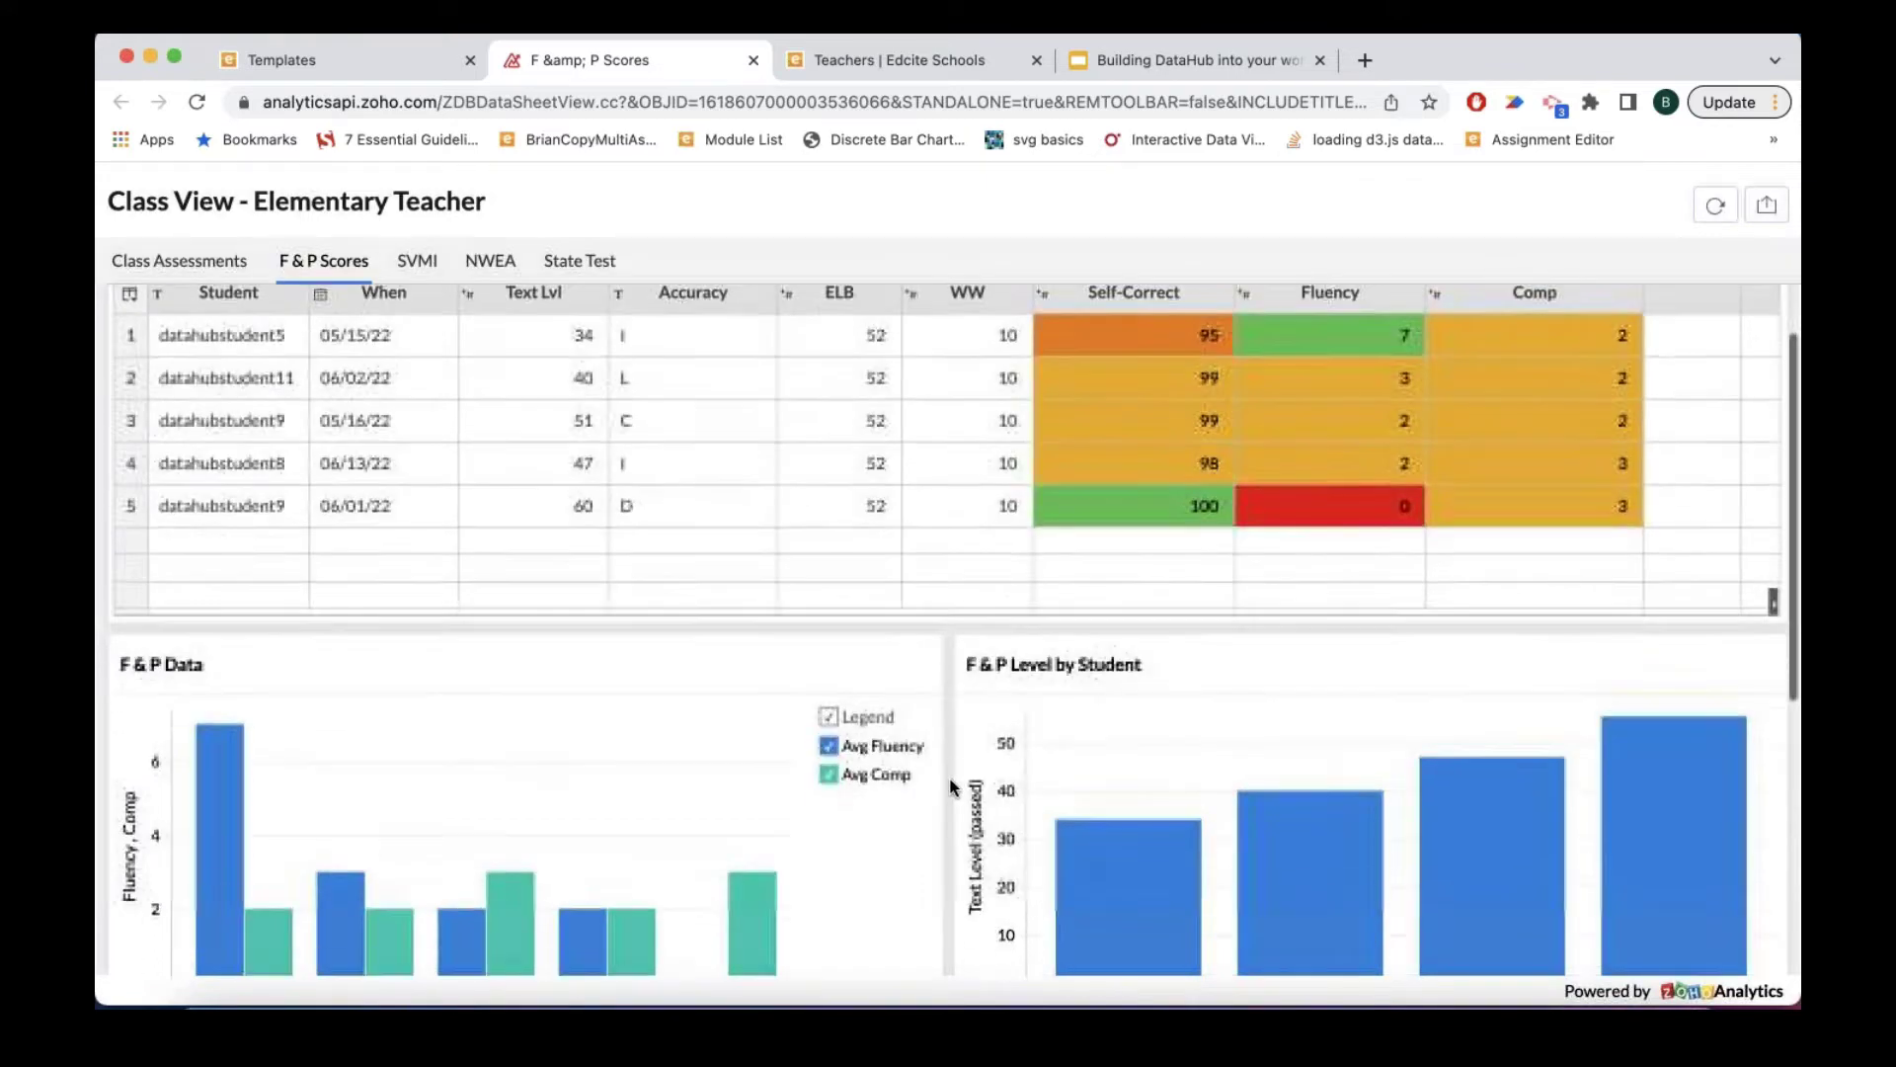
scroll(953, 787, "down", 5)
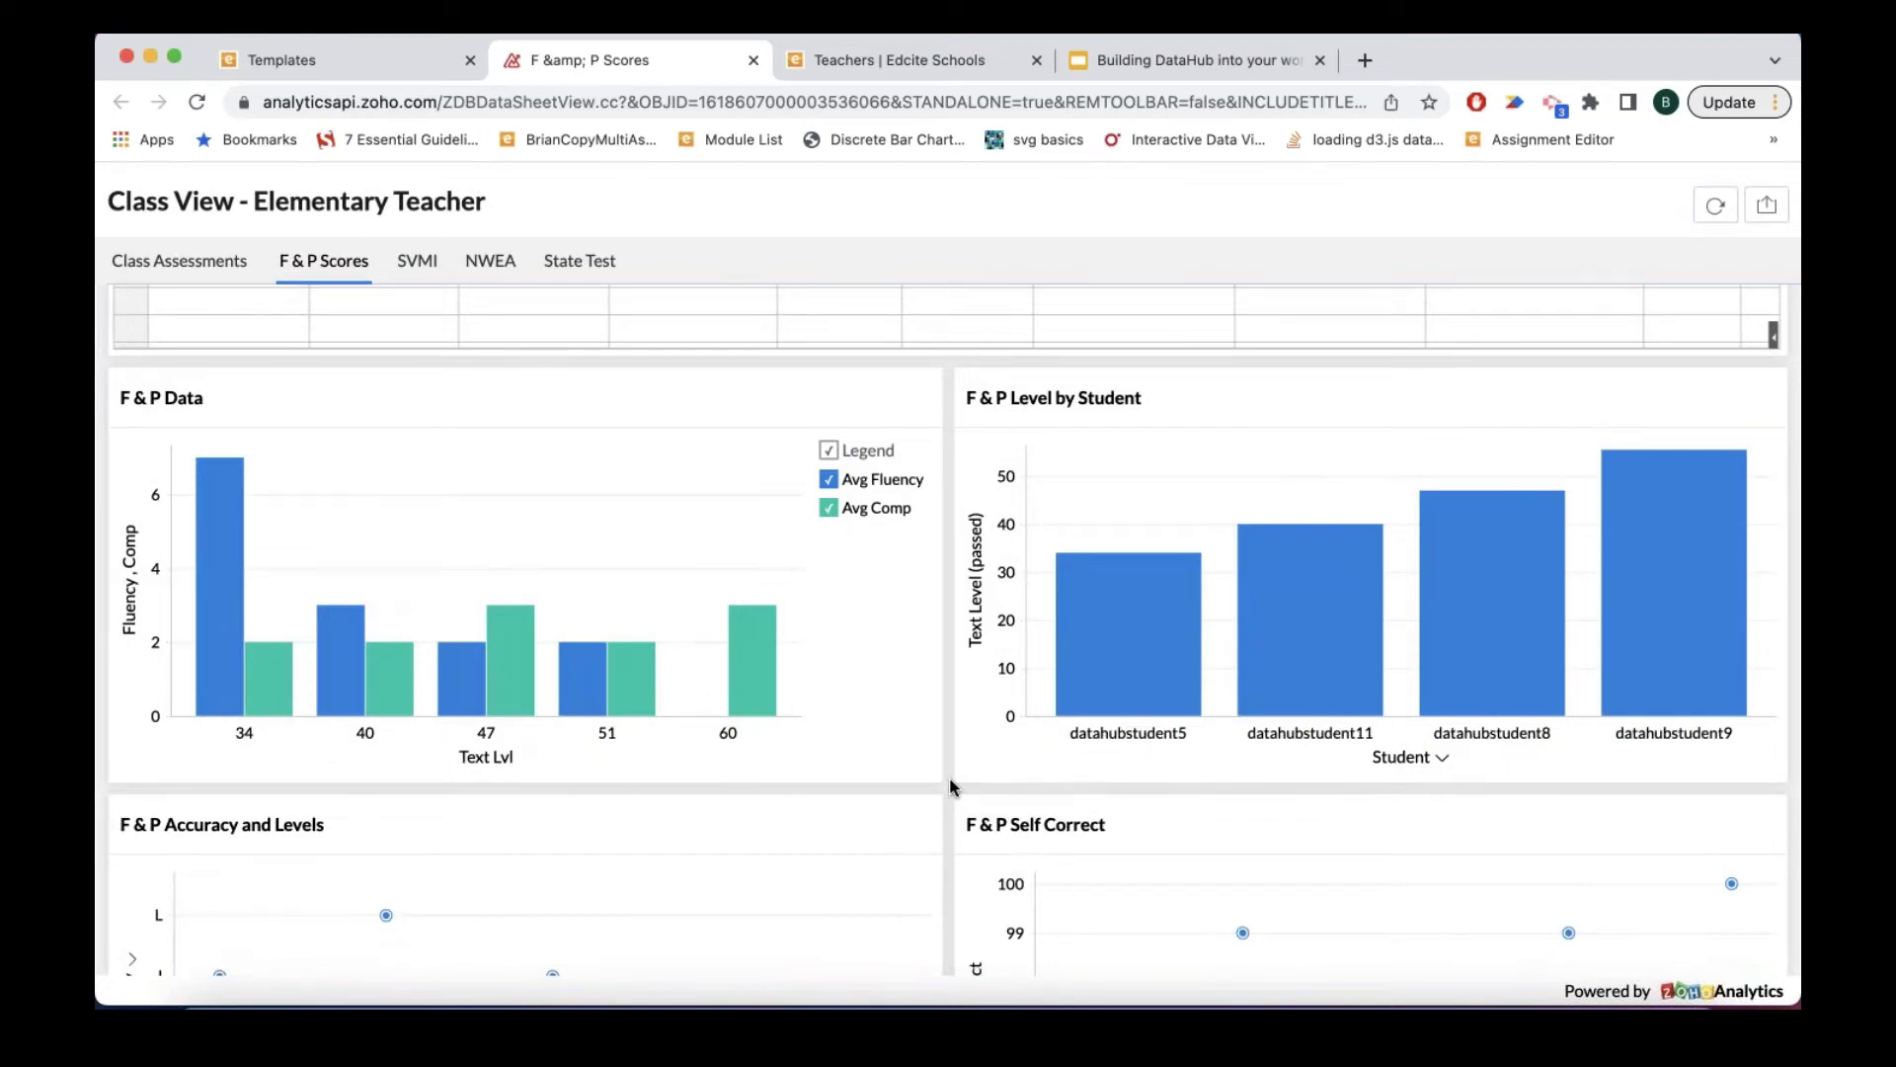
scroll(950, 779, "down", 1)
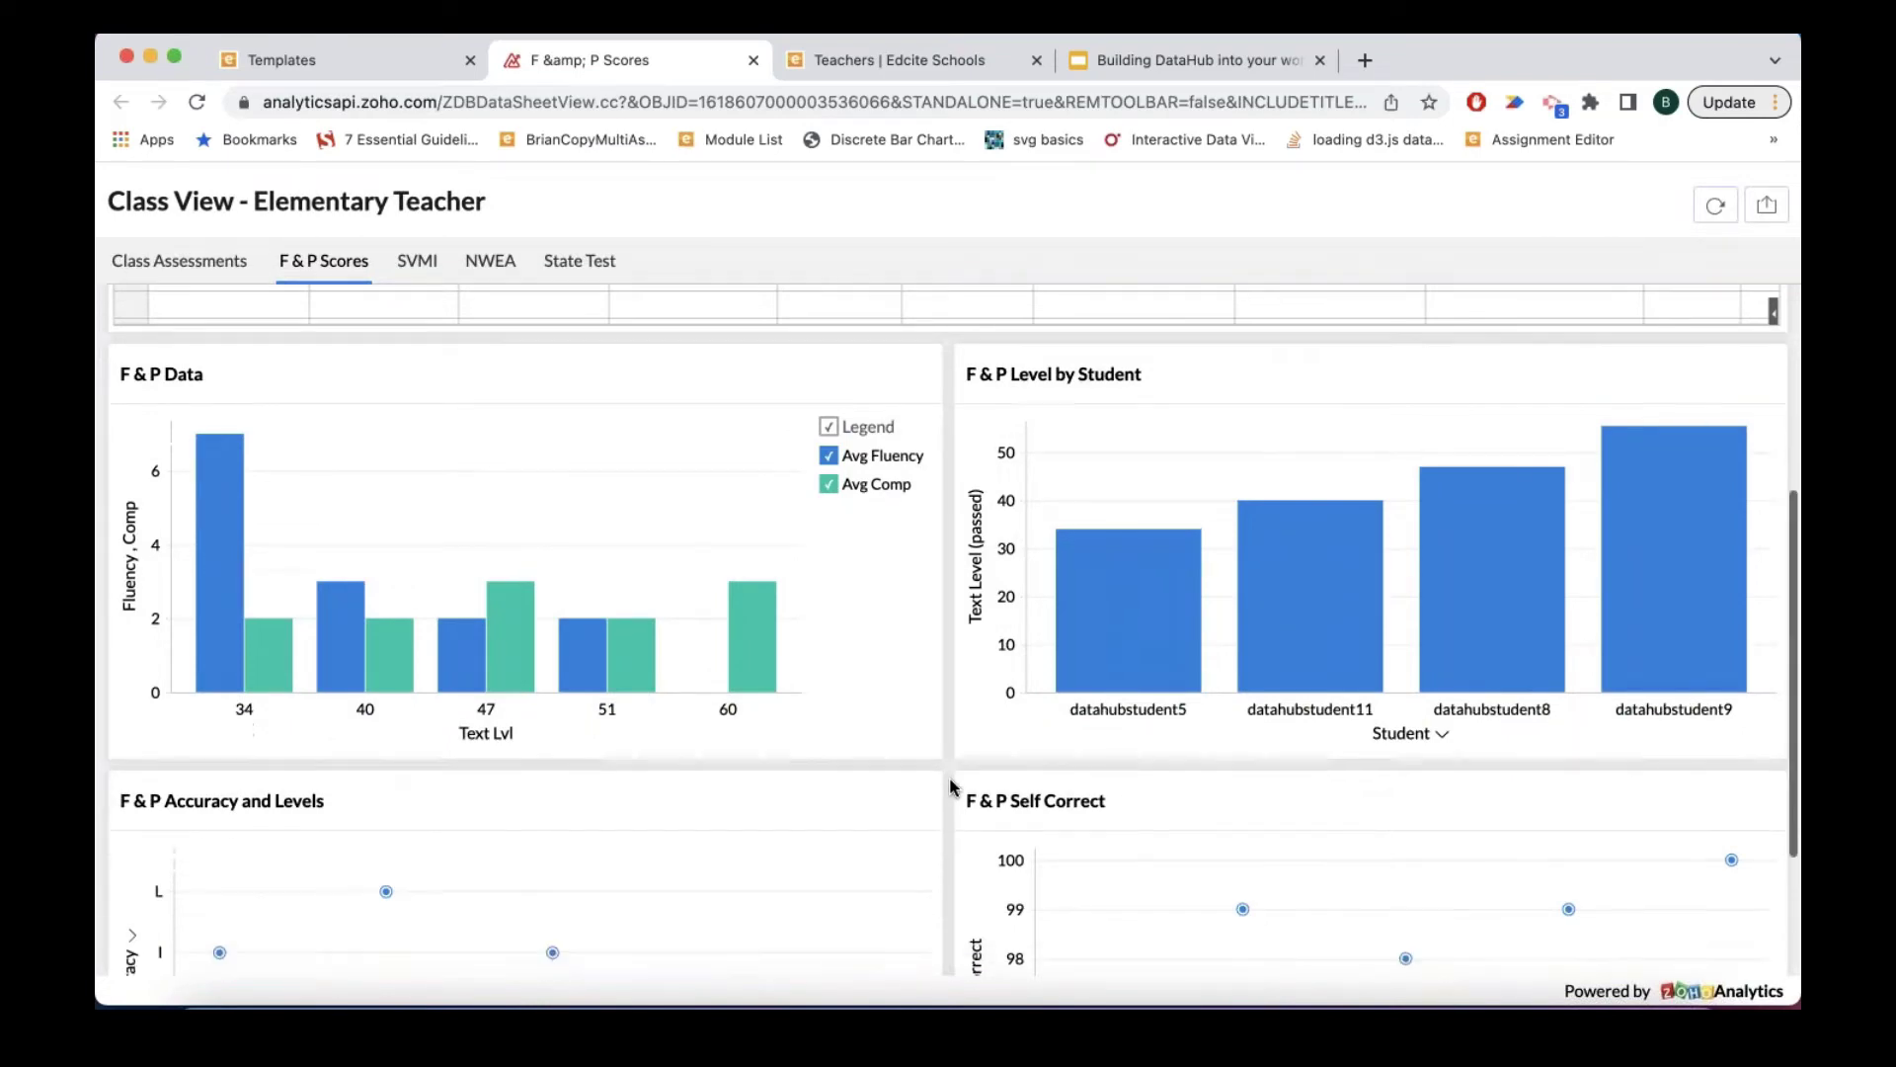
scroll(934, 750, "down", 1)
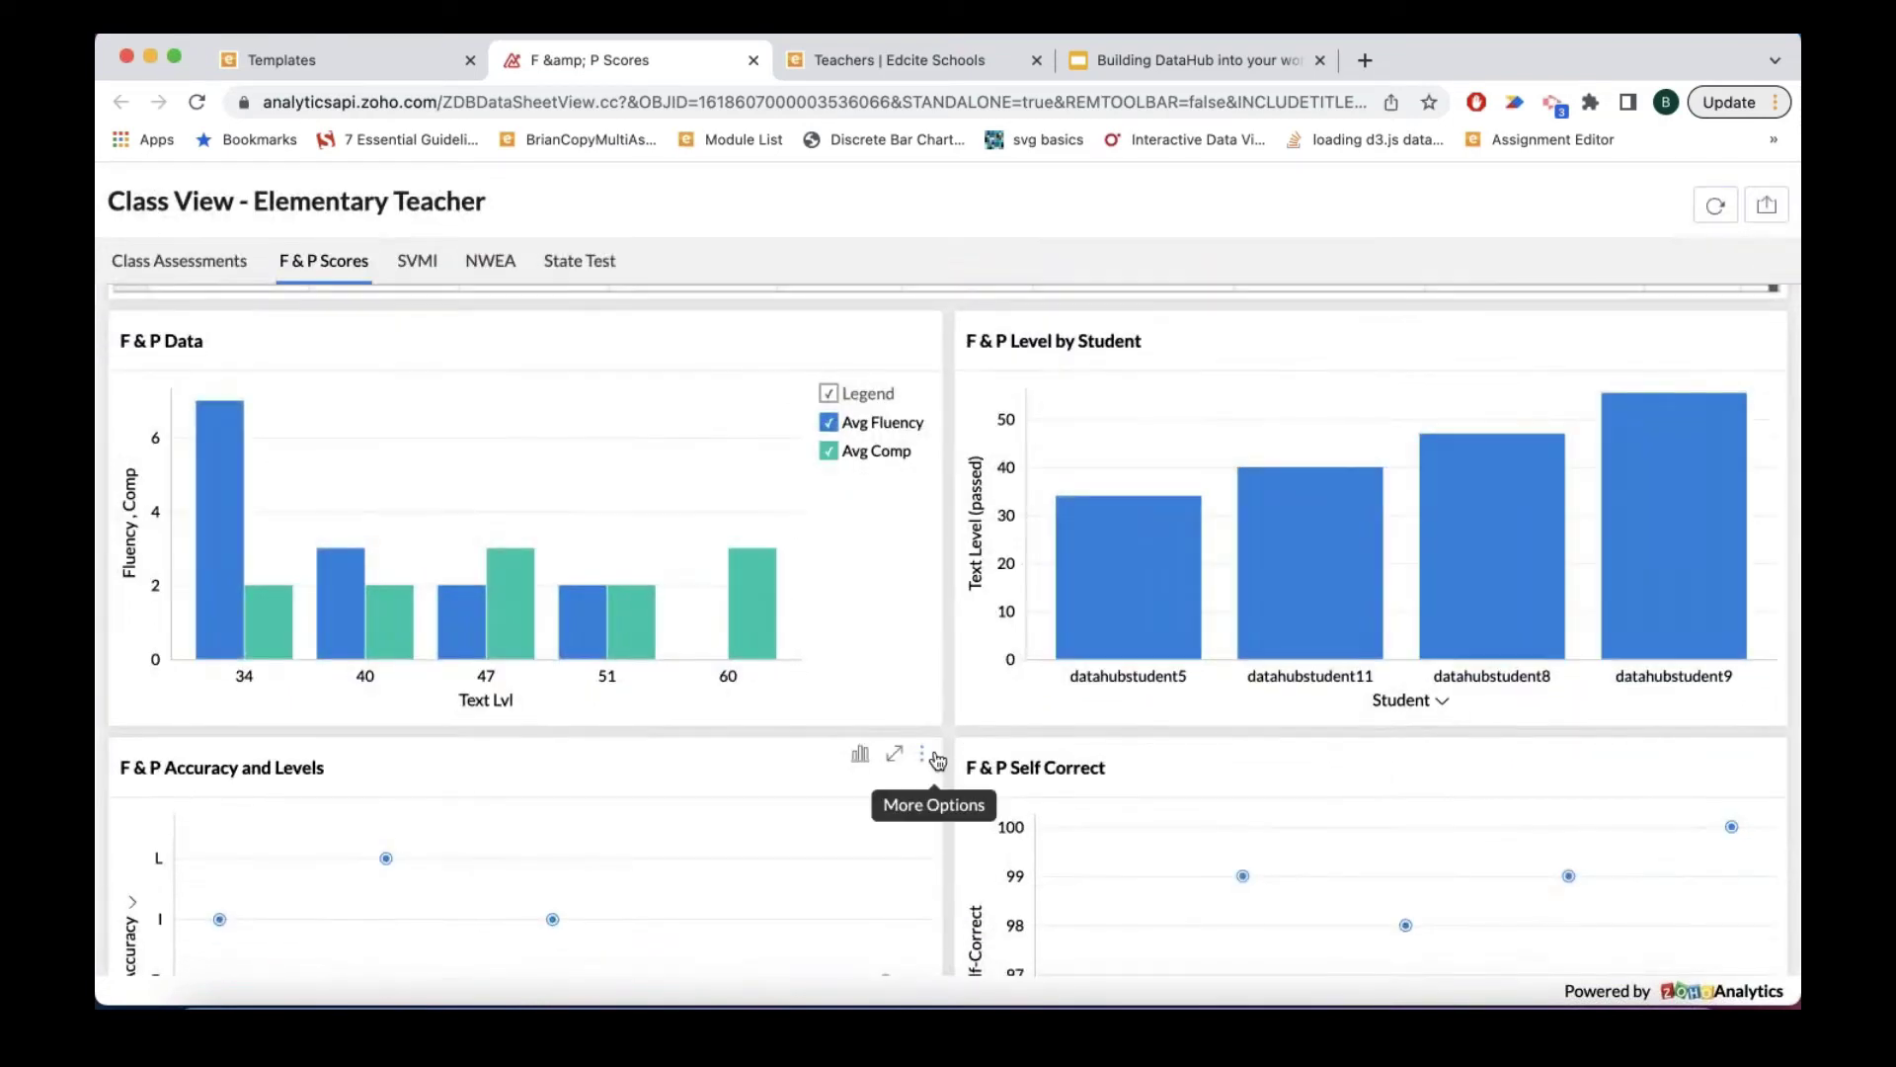
scroll(937, 758, "down", 3)
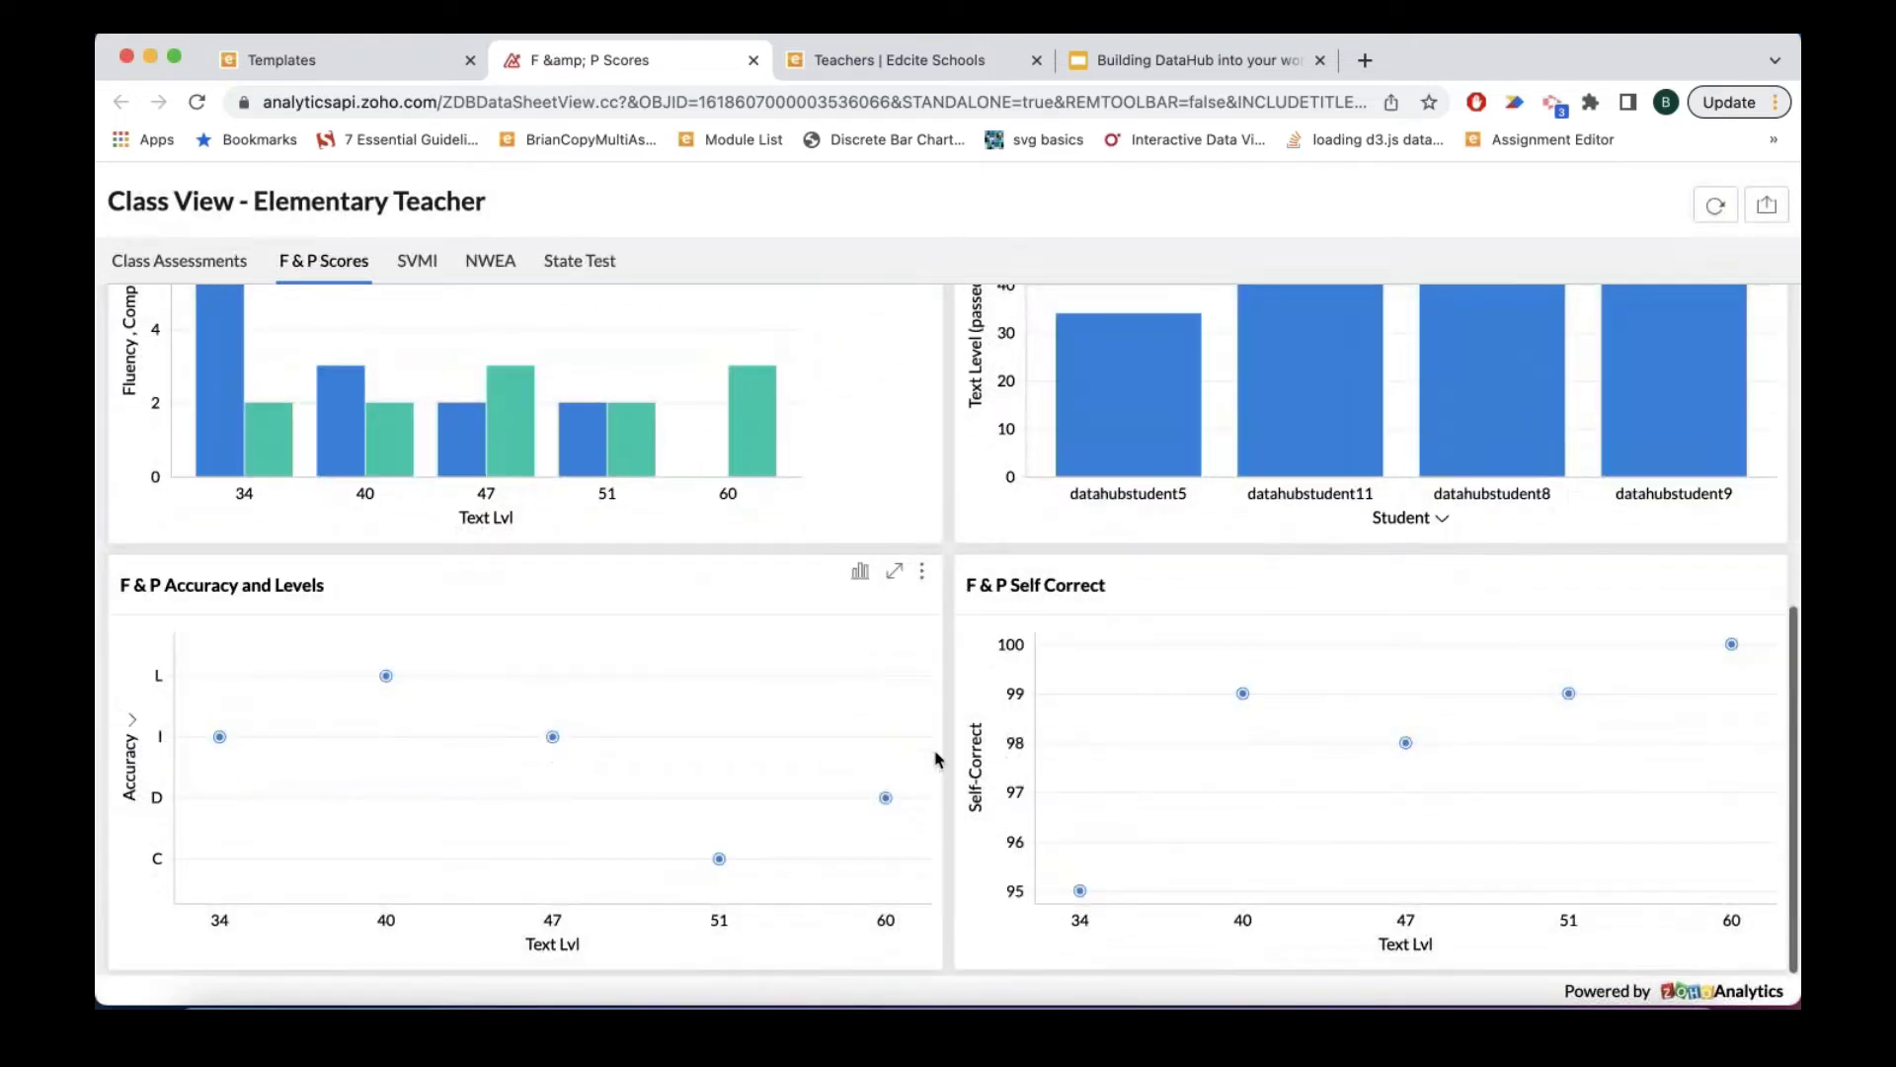
scroll(937, 757, "up", 9)
scroll(936, 757, "up", 2)
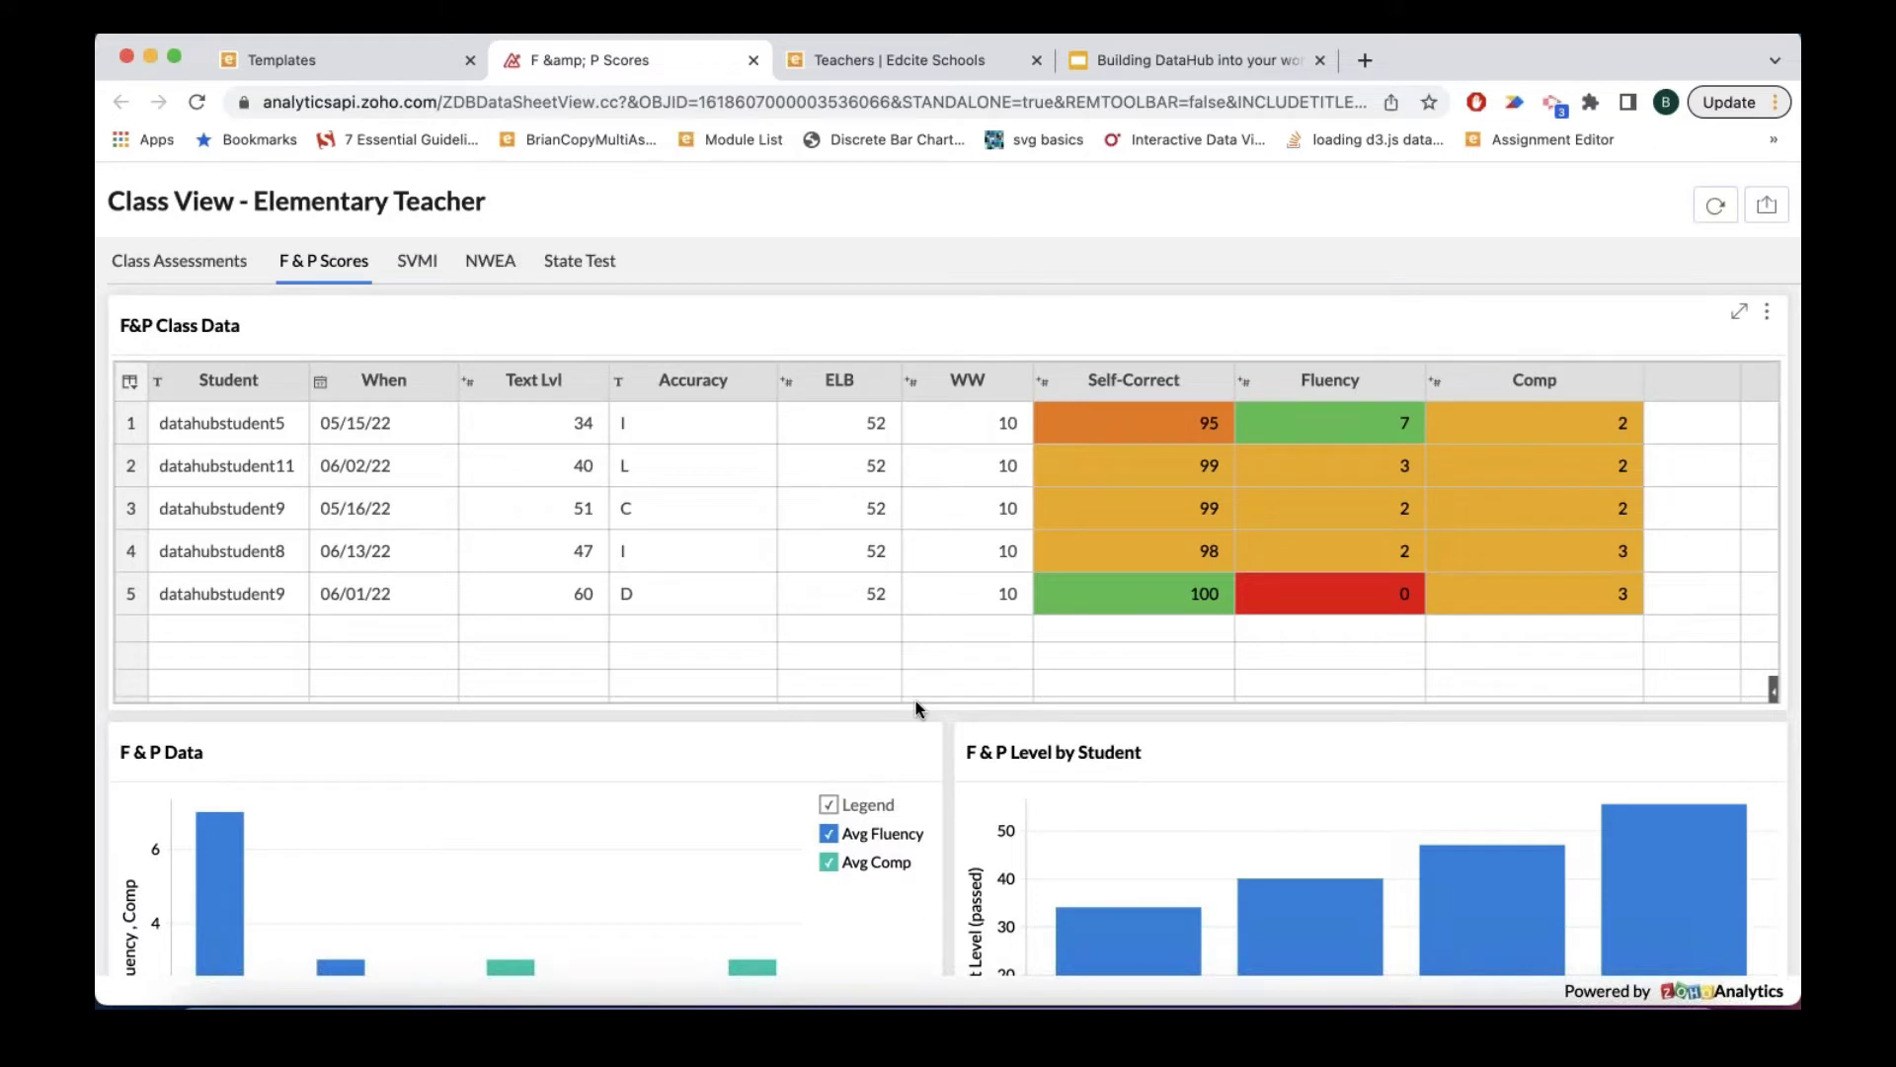
Step: View the SVMI, NWEA and State Test dashboards in the teacher's class view
left_click(431, 263)
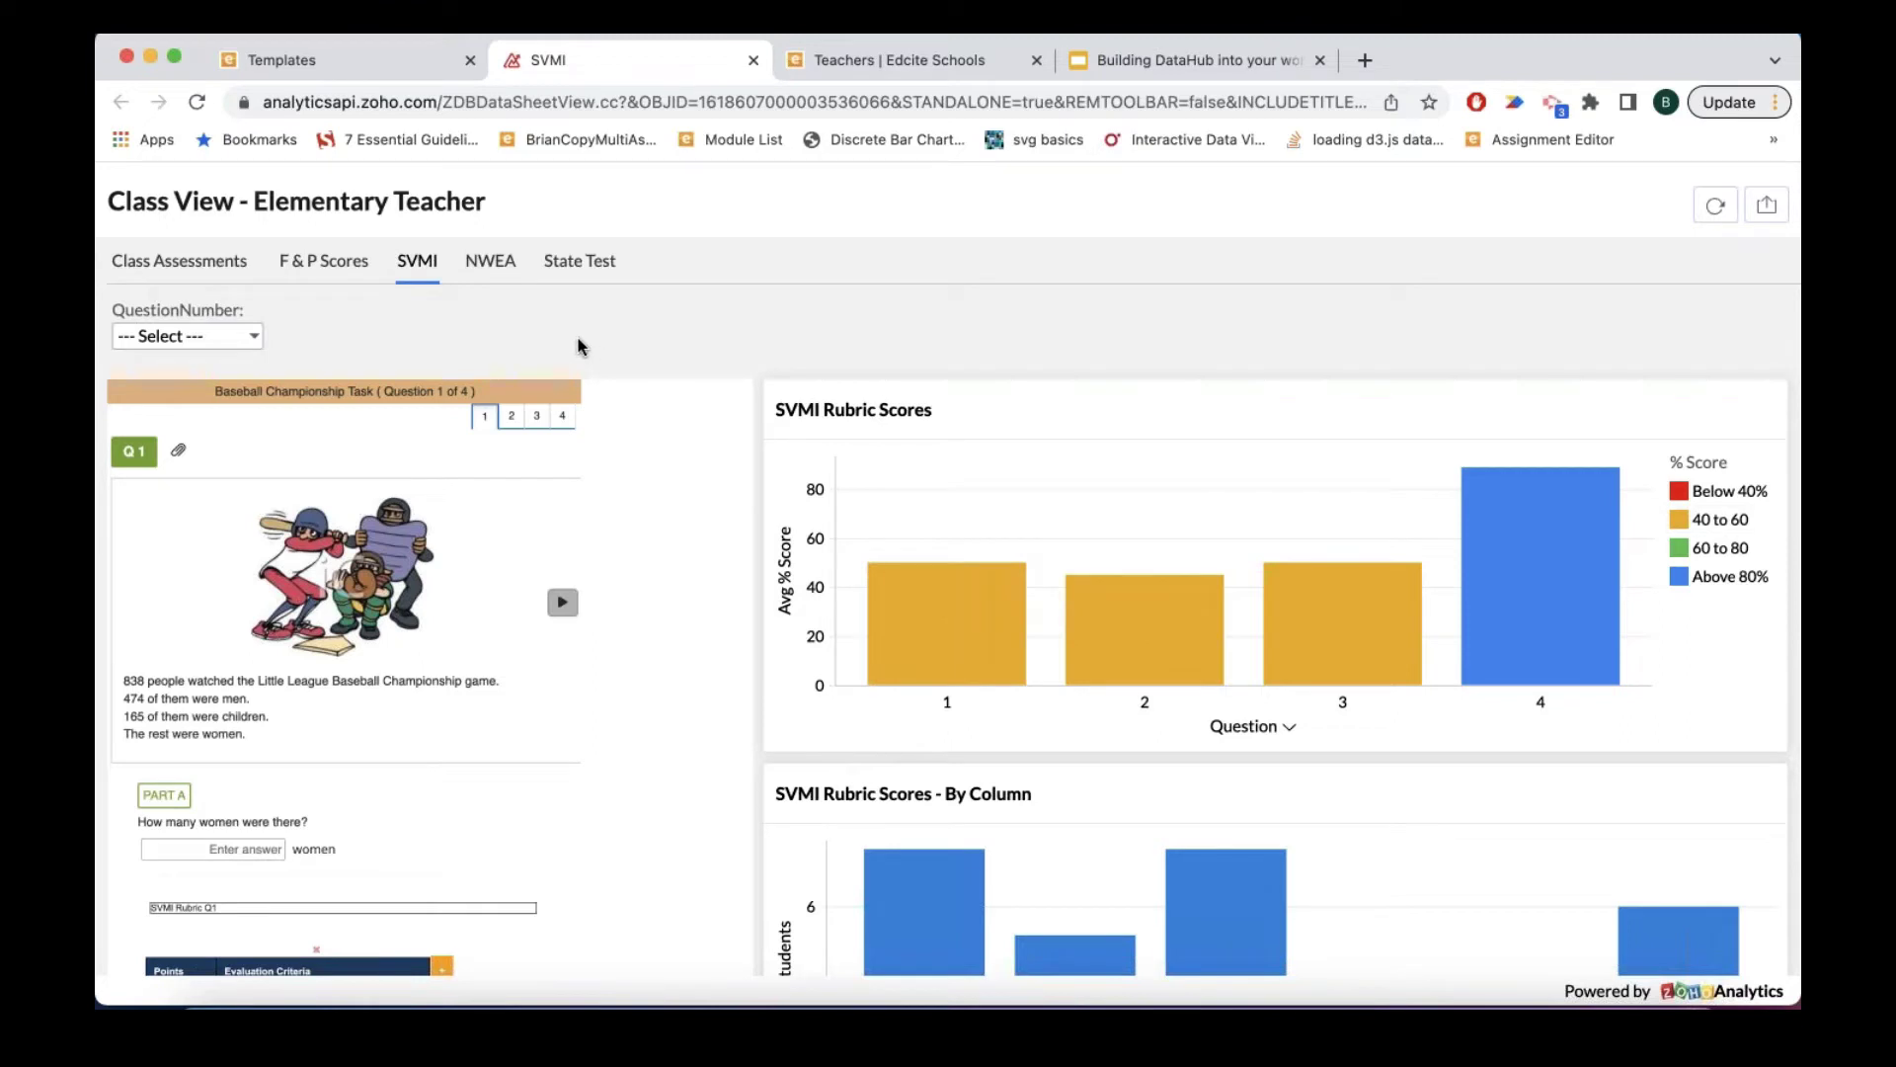
left_click(502, 270)
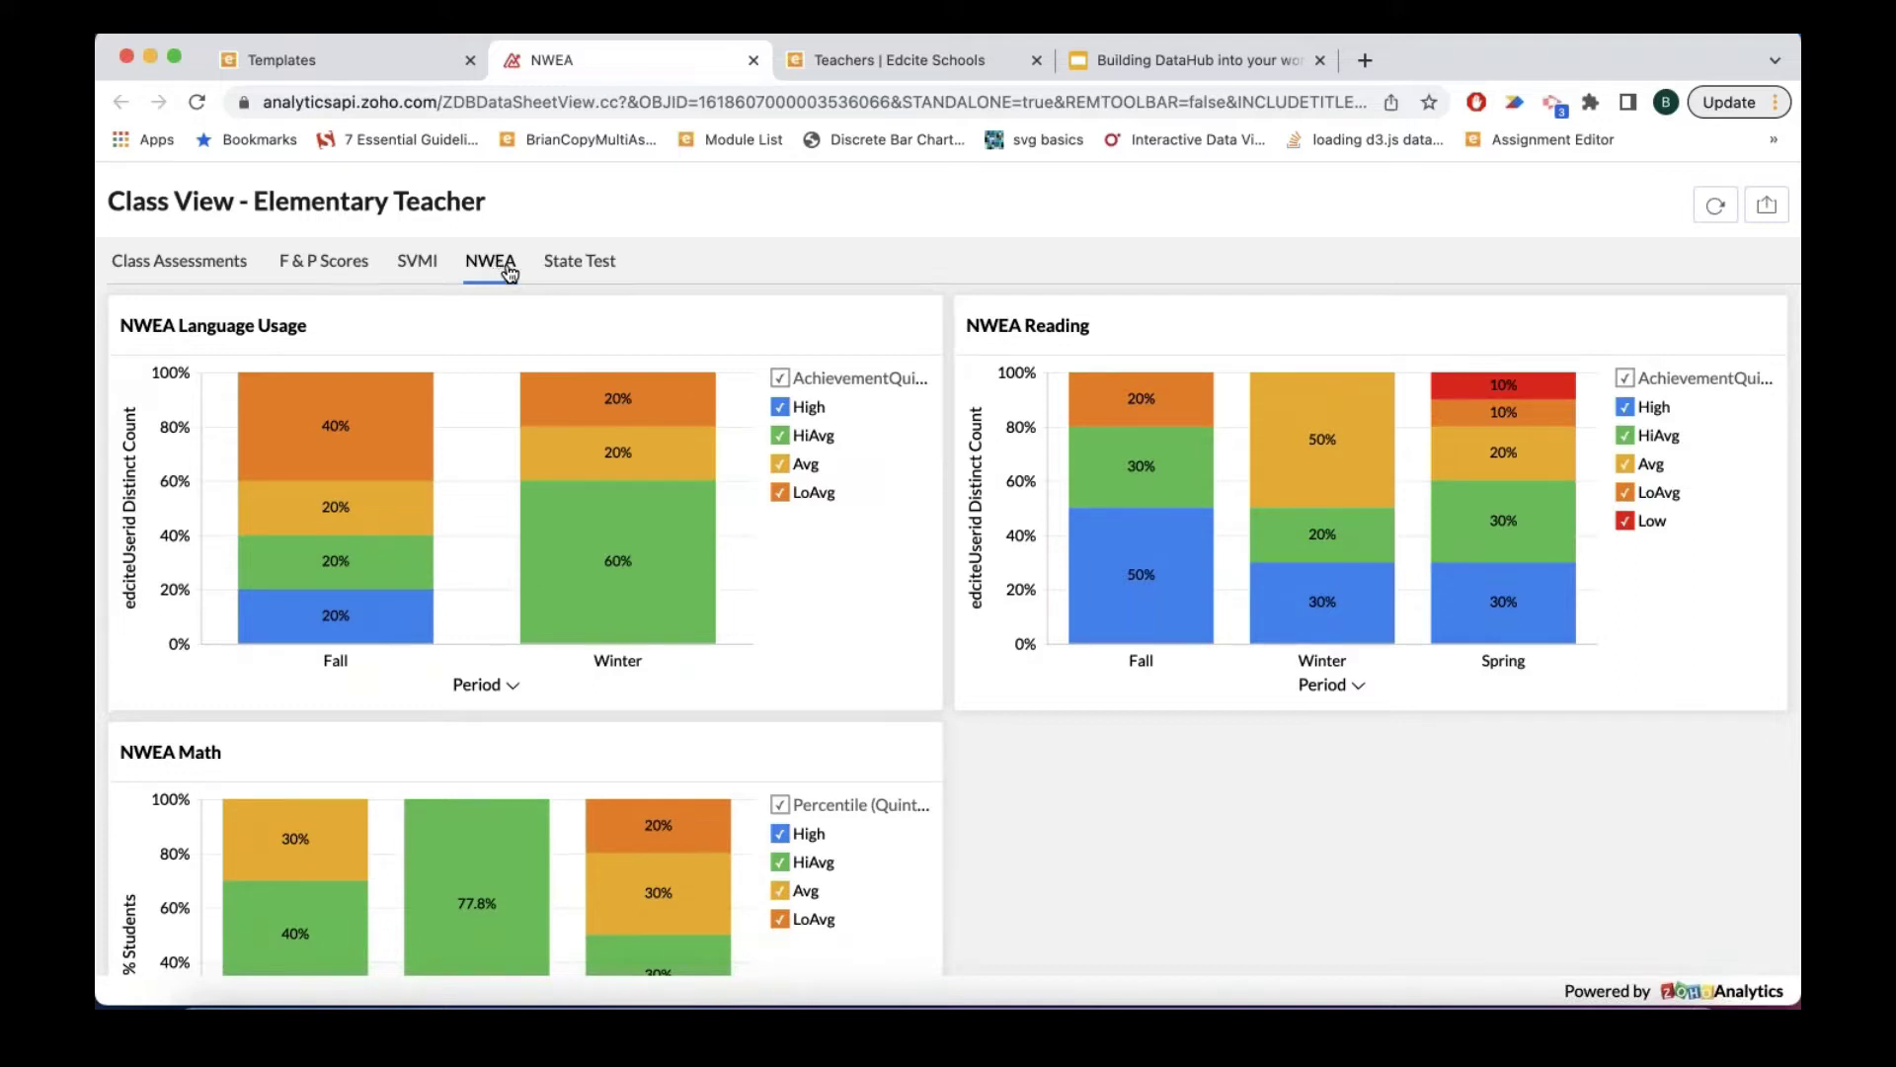
left_click(583, 263)
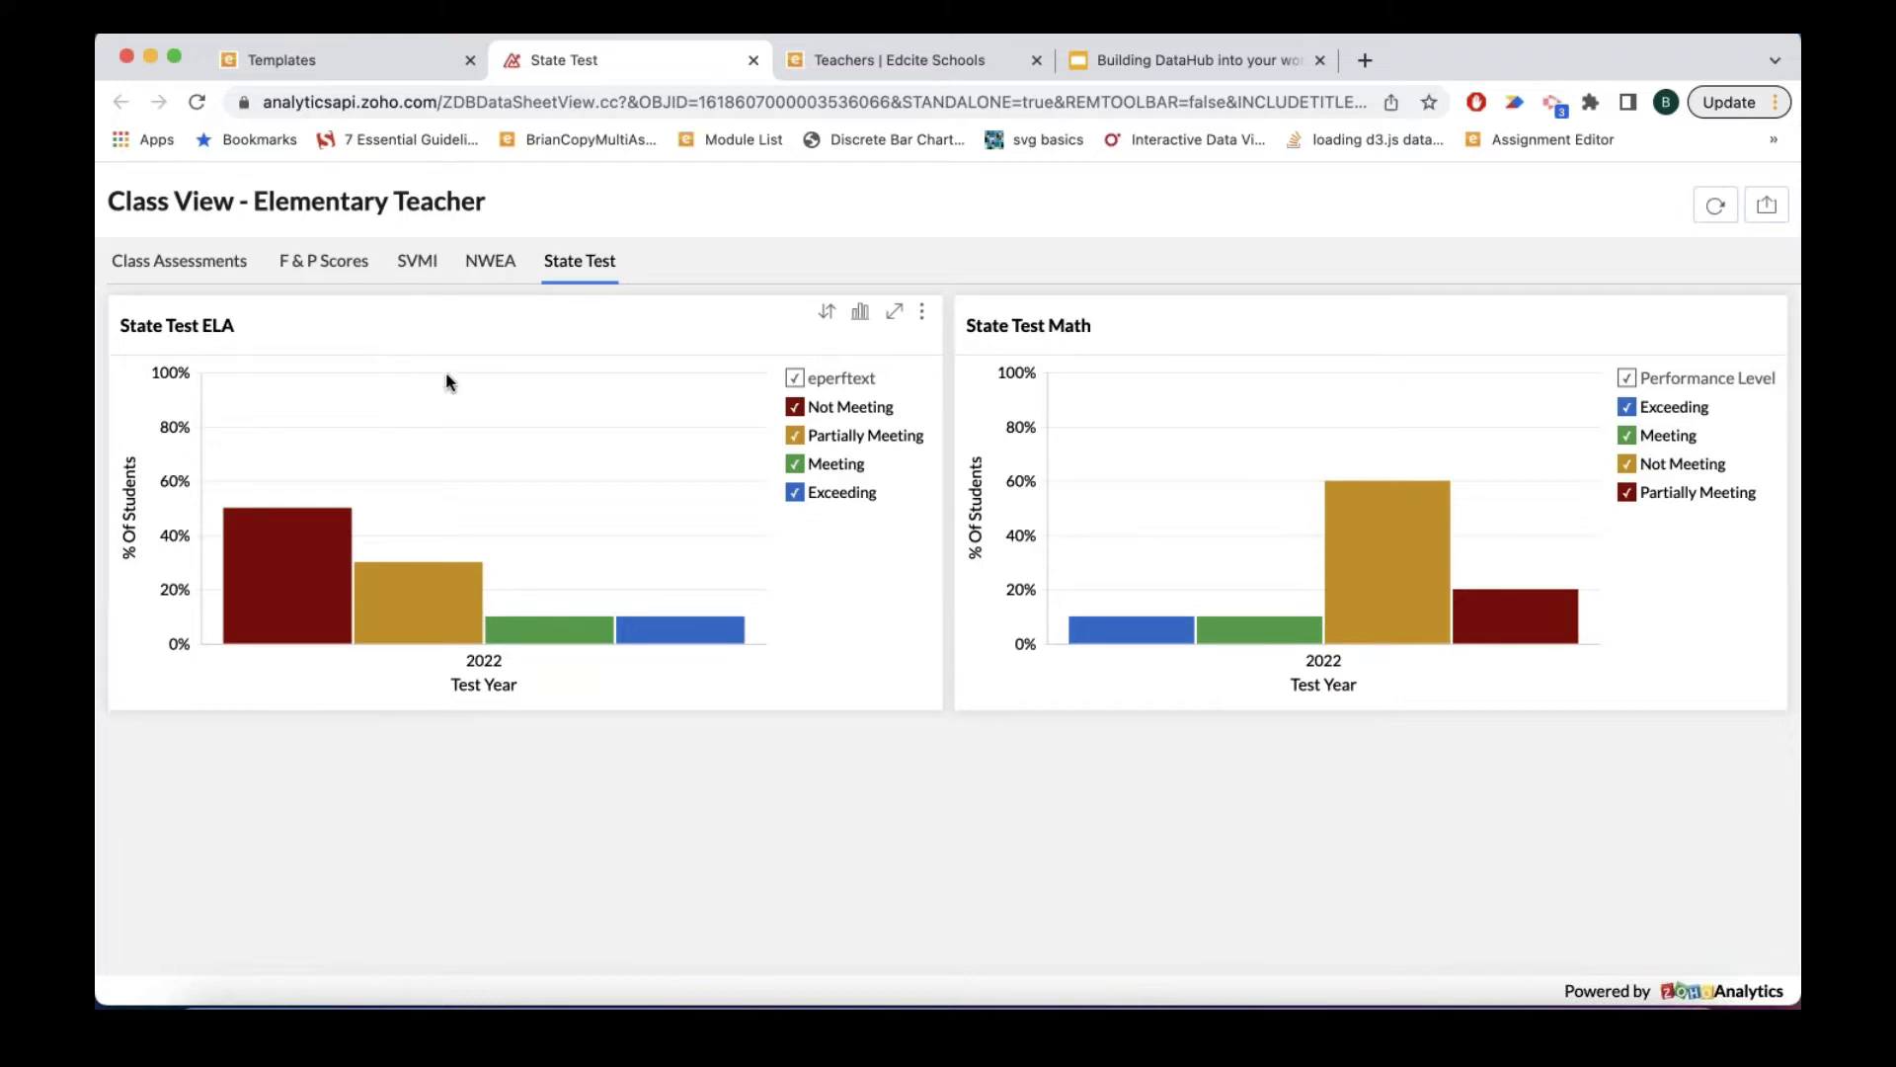
Step: Revisit the Class Assessments, SVMI and NWEA dashboards and close the teacher test view
left_click(175, 262)
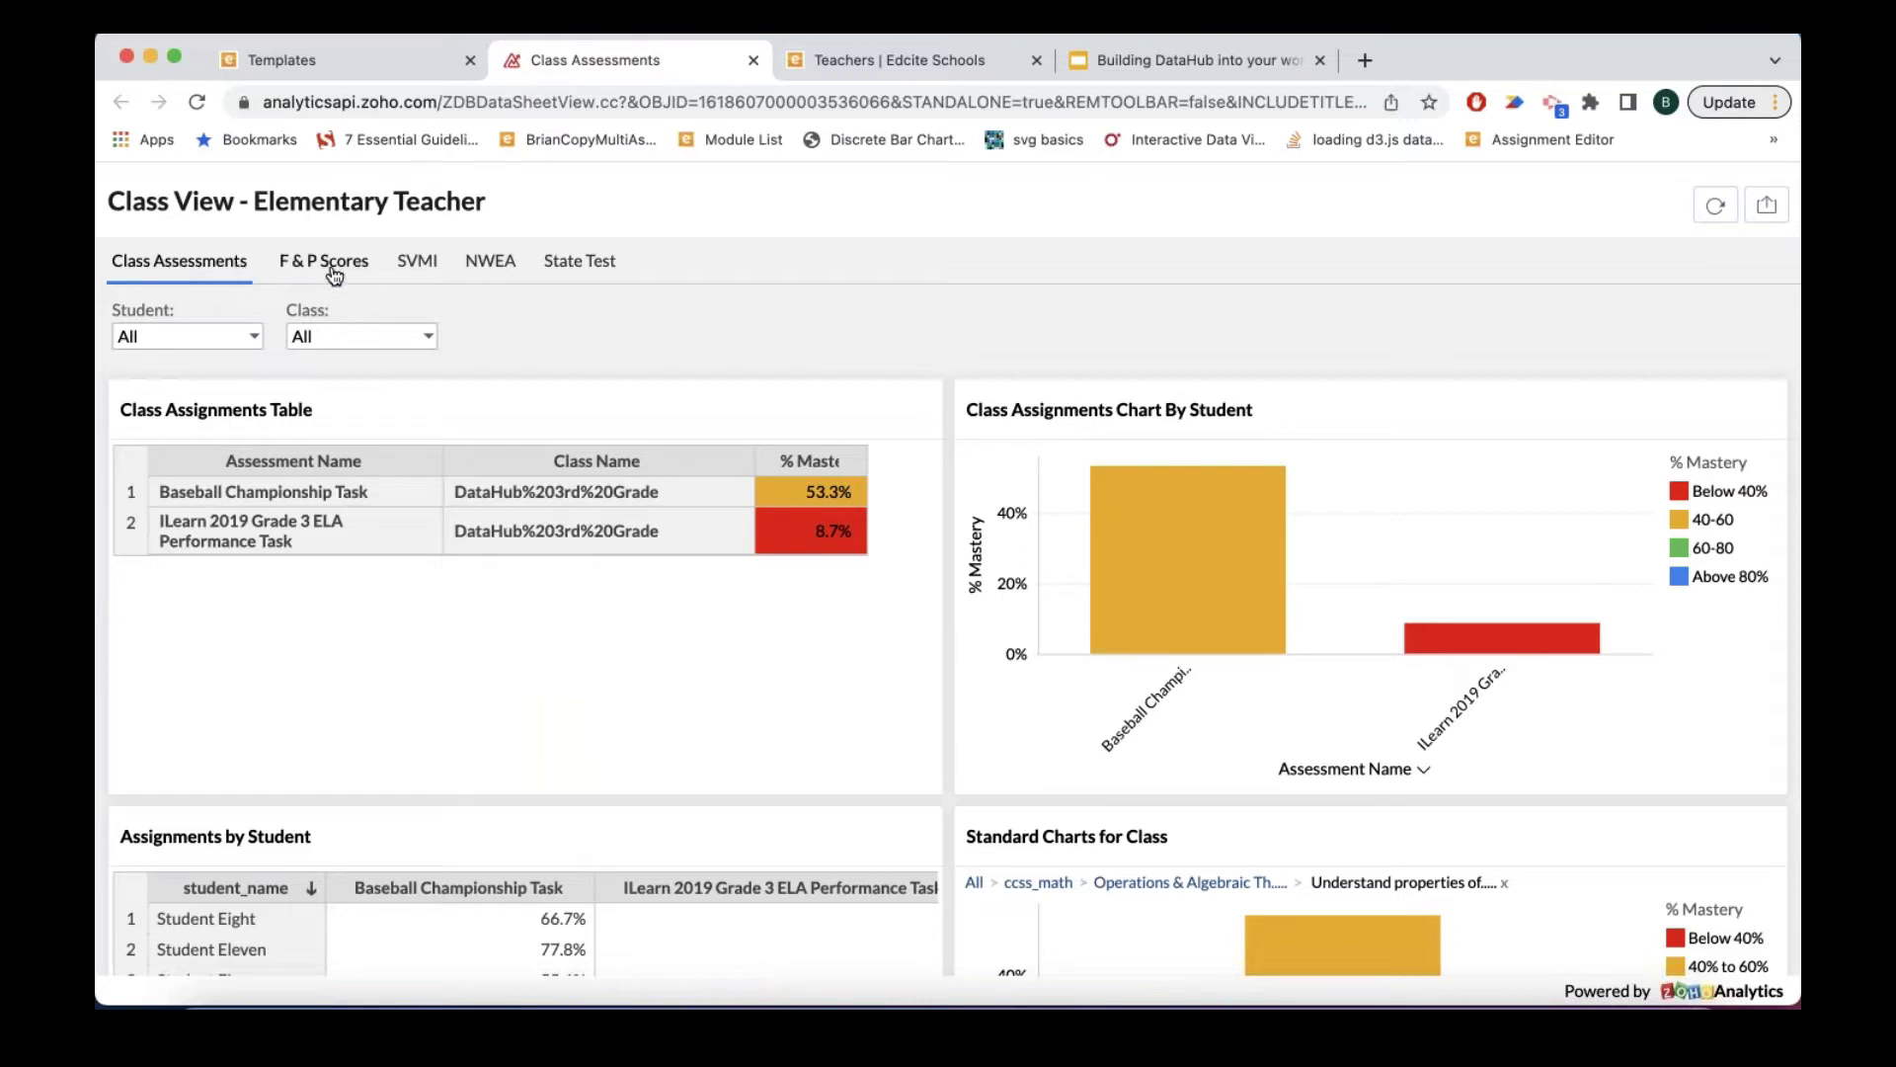
left_click(427, 265)
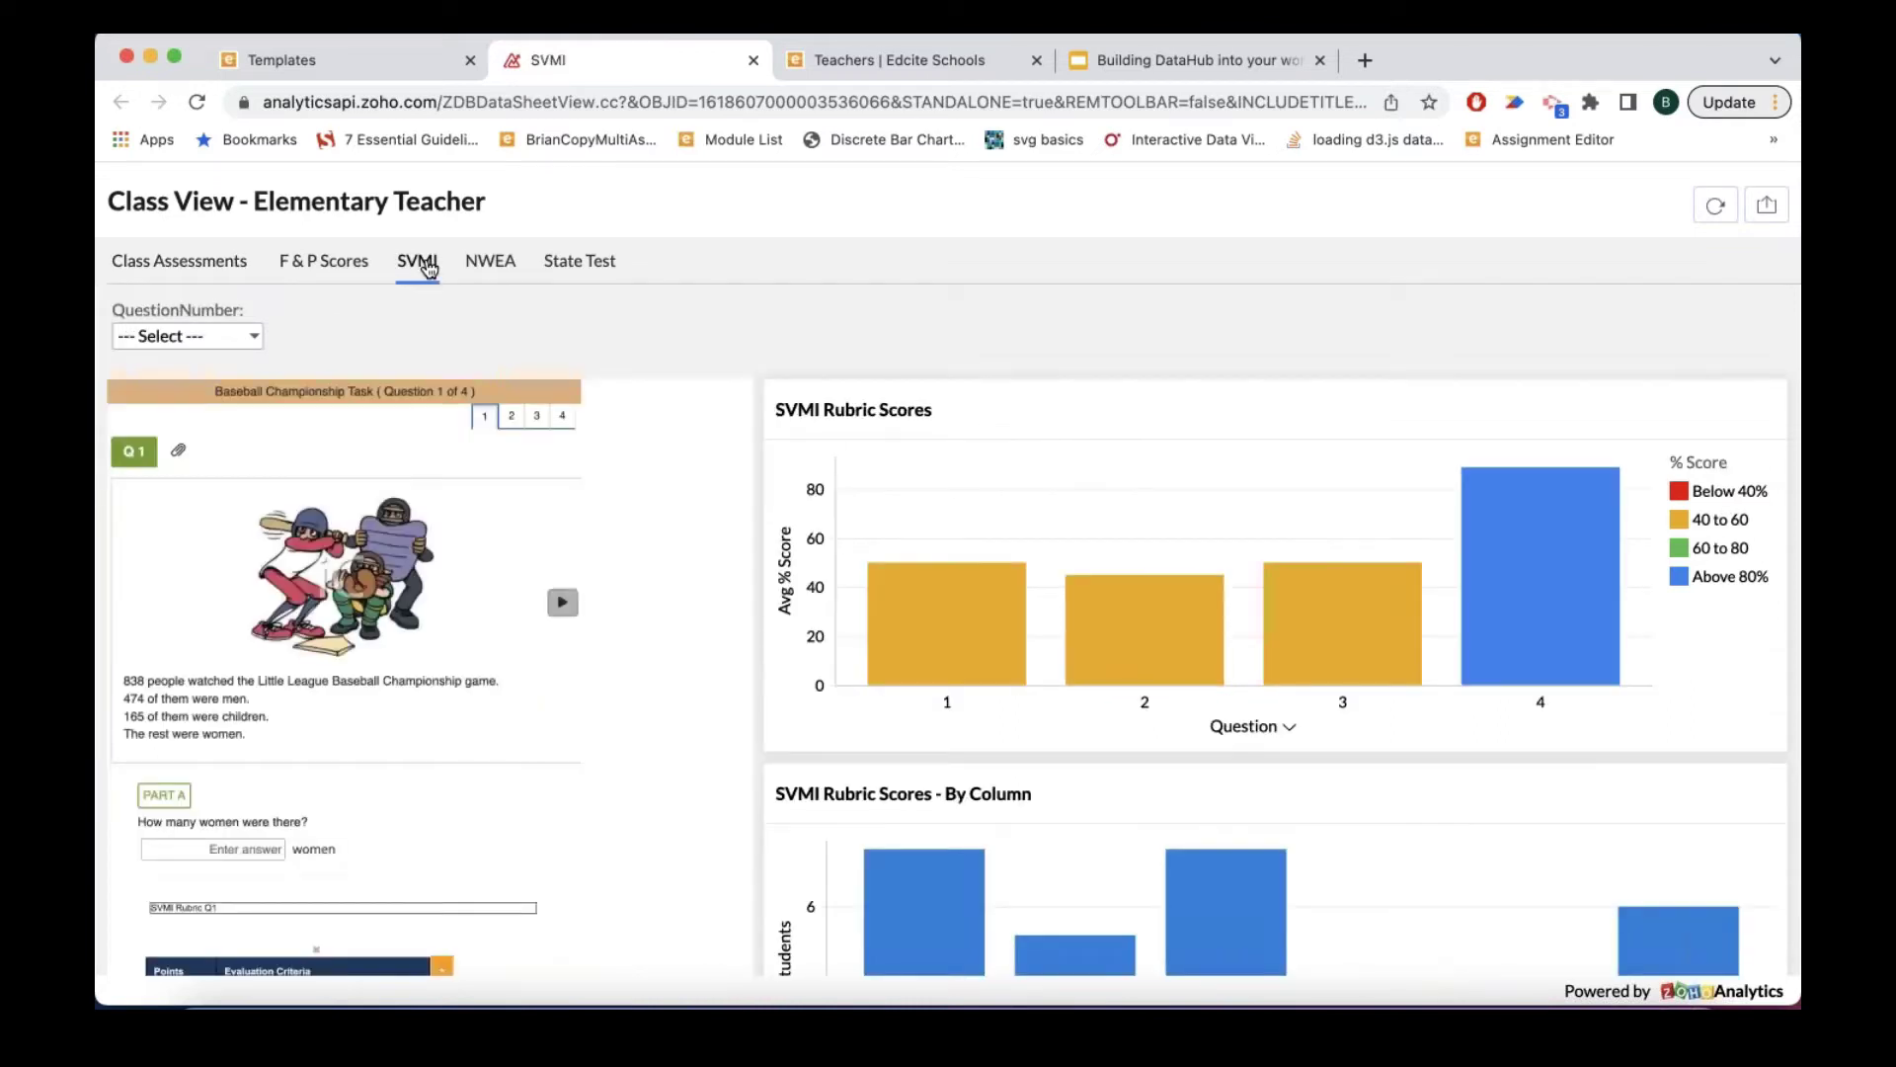
left_click(495, 264)
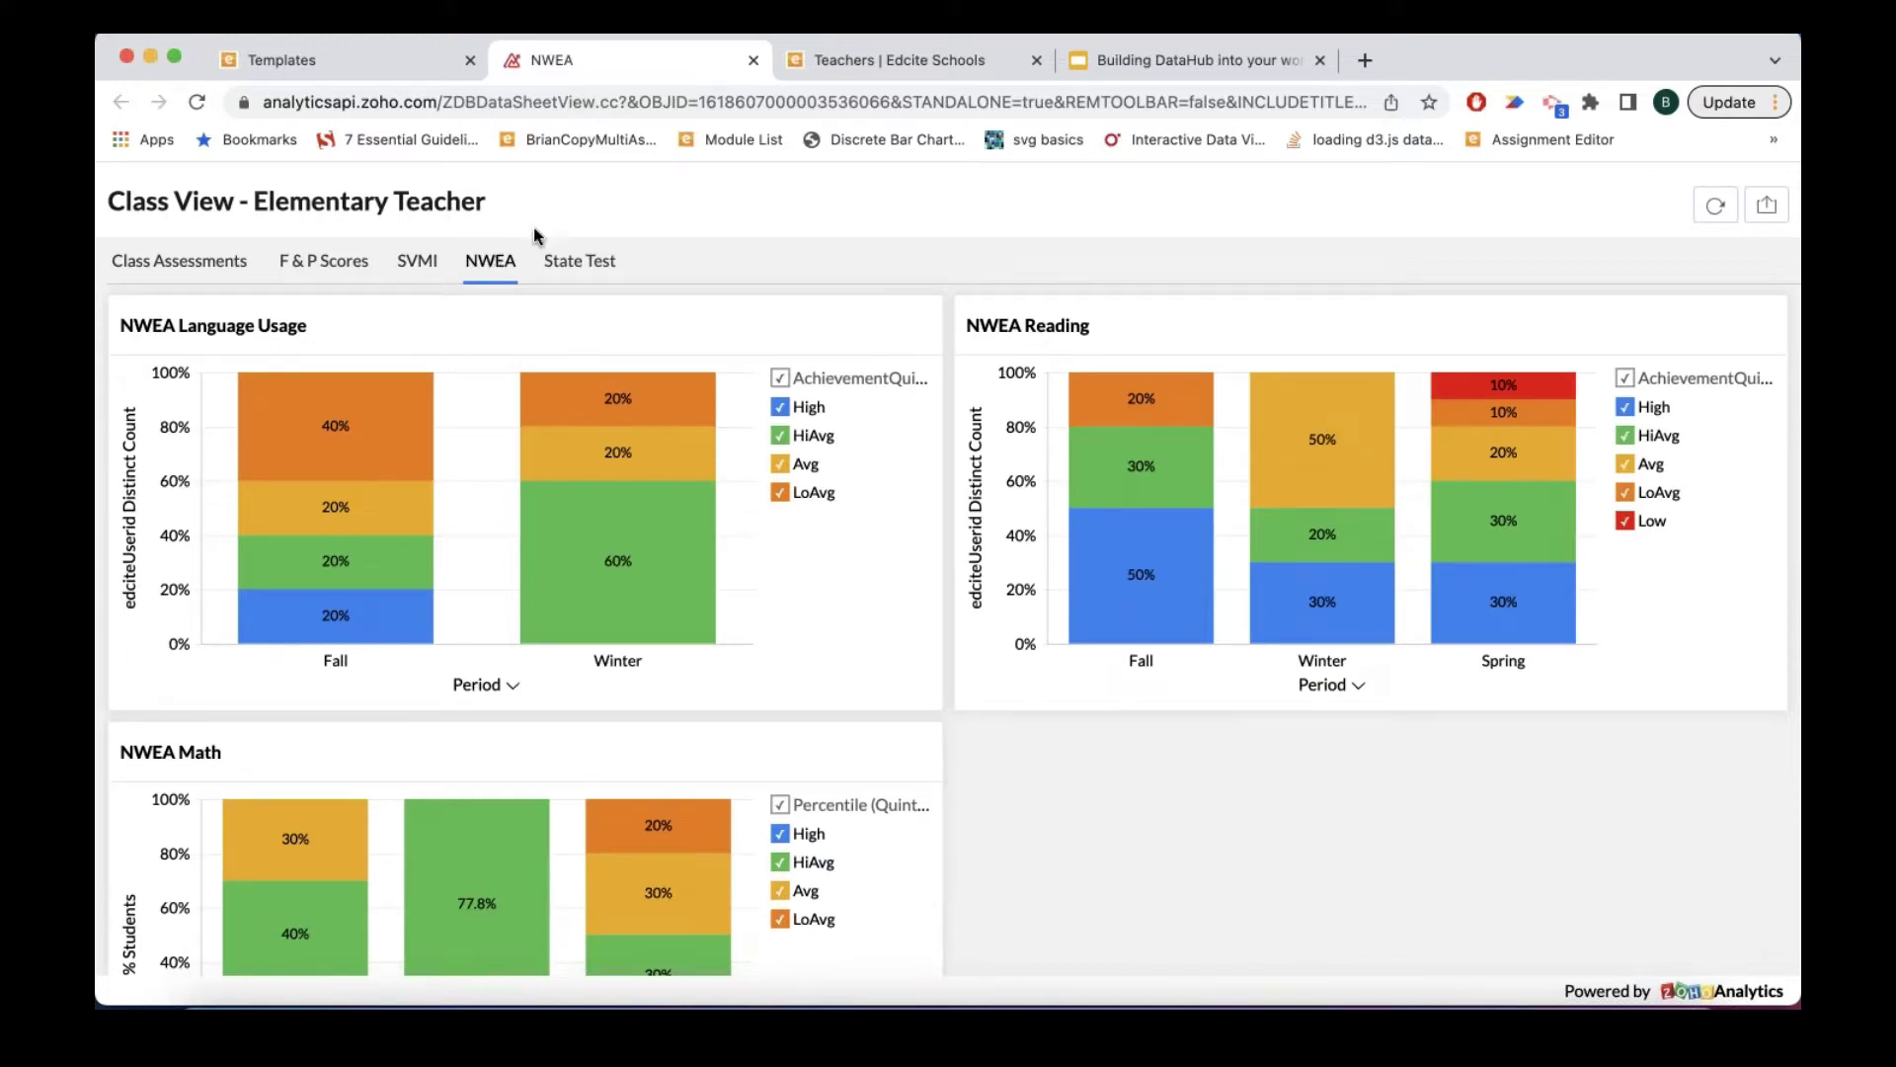
left_click(752, 61)
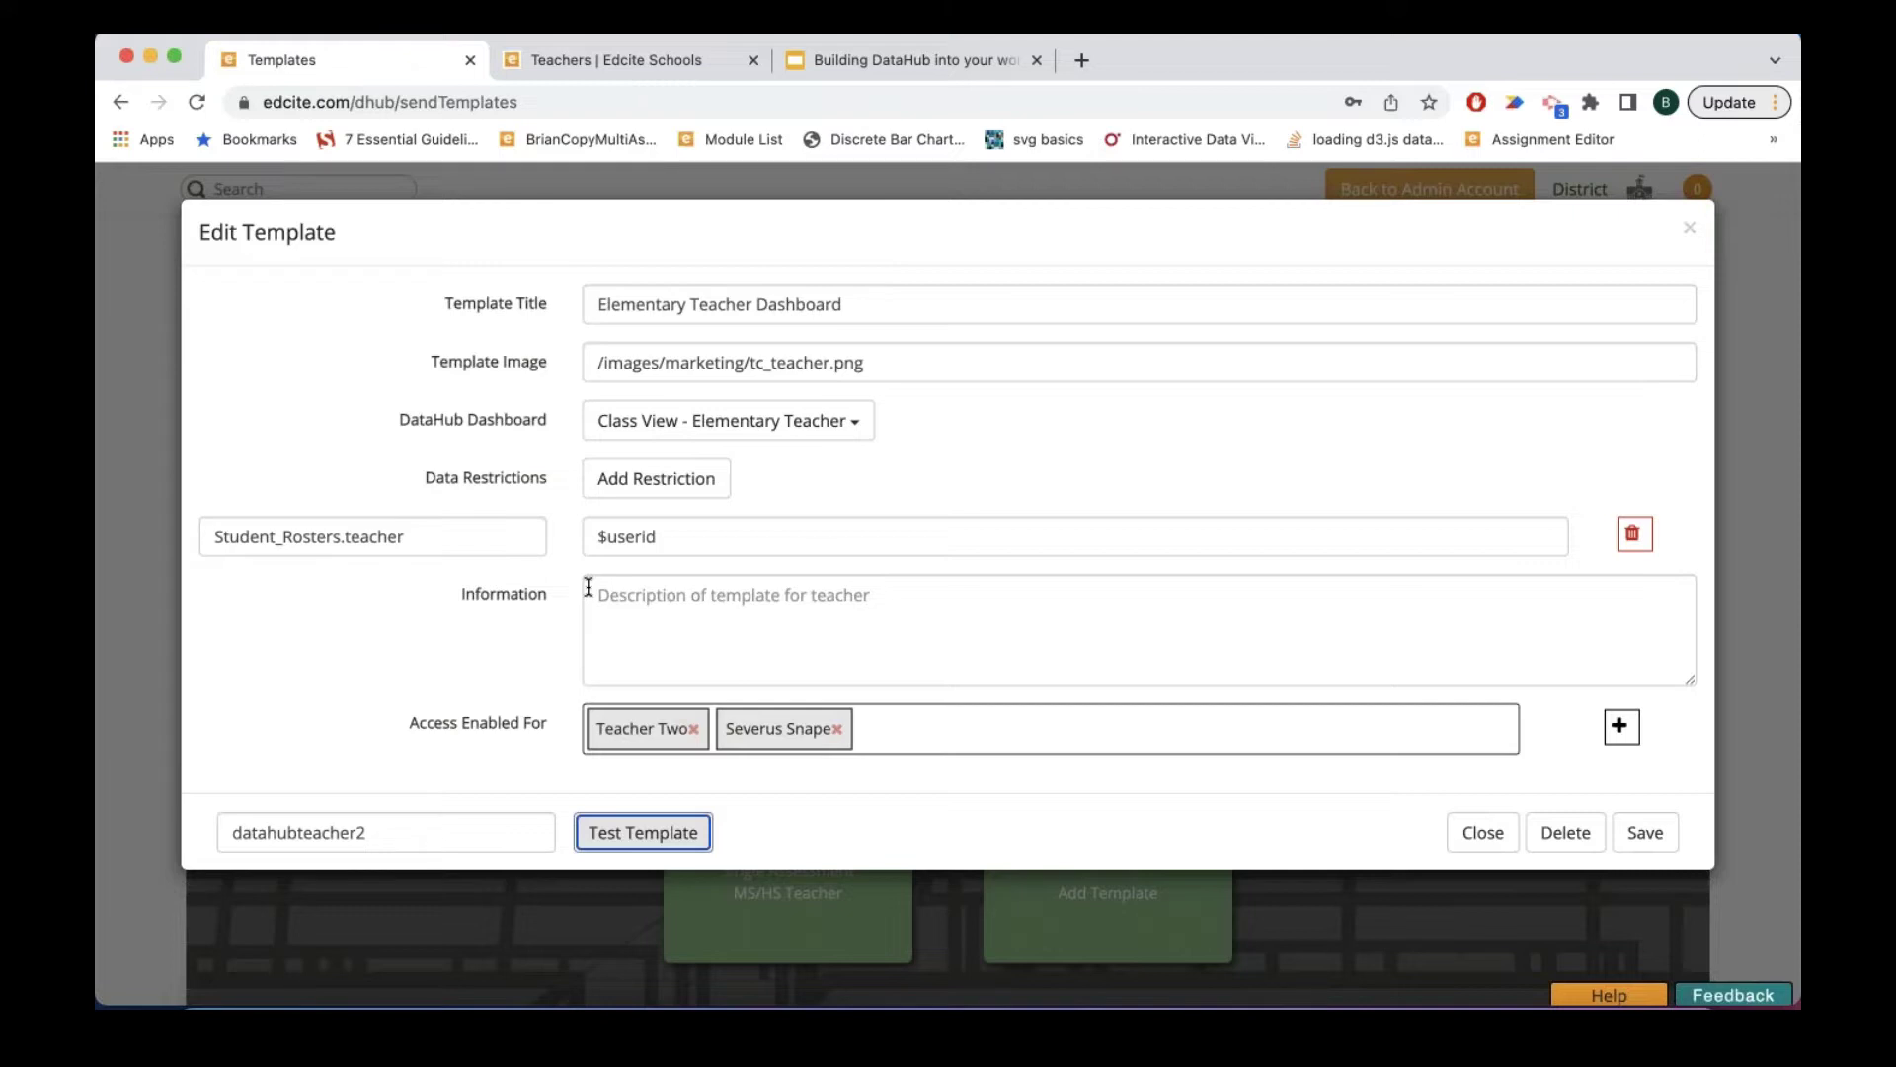
Step: Rerun the template test with Teacher Two's user ID and check the SVMI, Class Assessments and F & P Scores dashboards before closing it
left_click(658, 840)
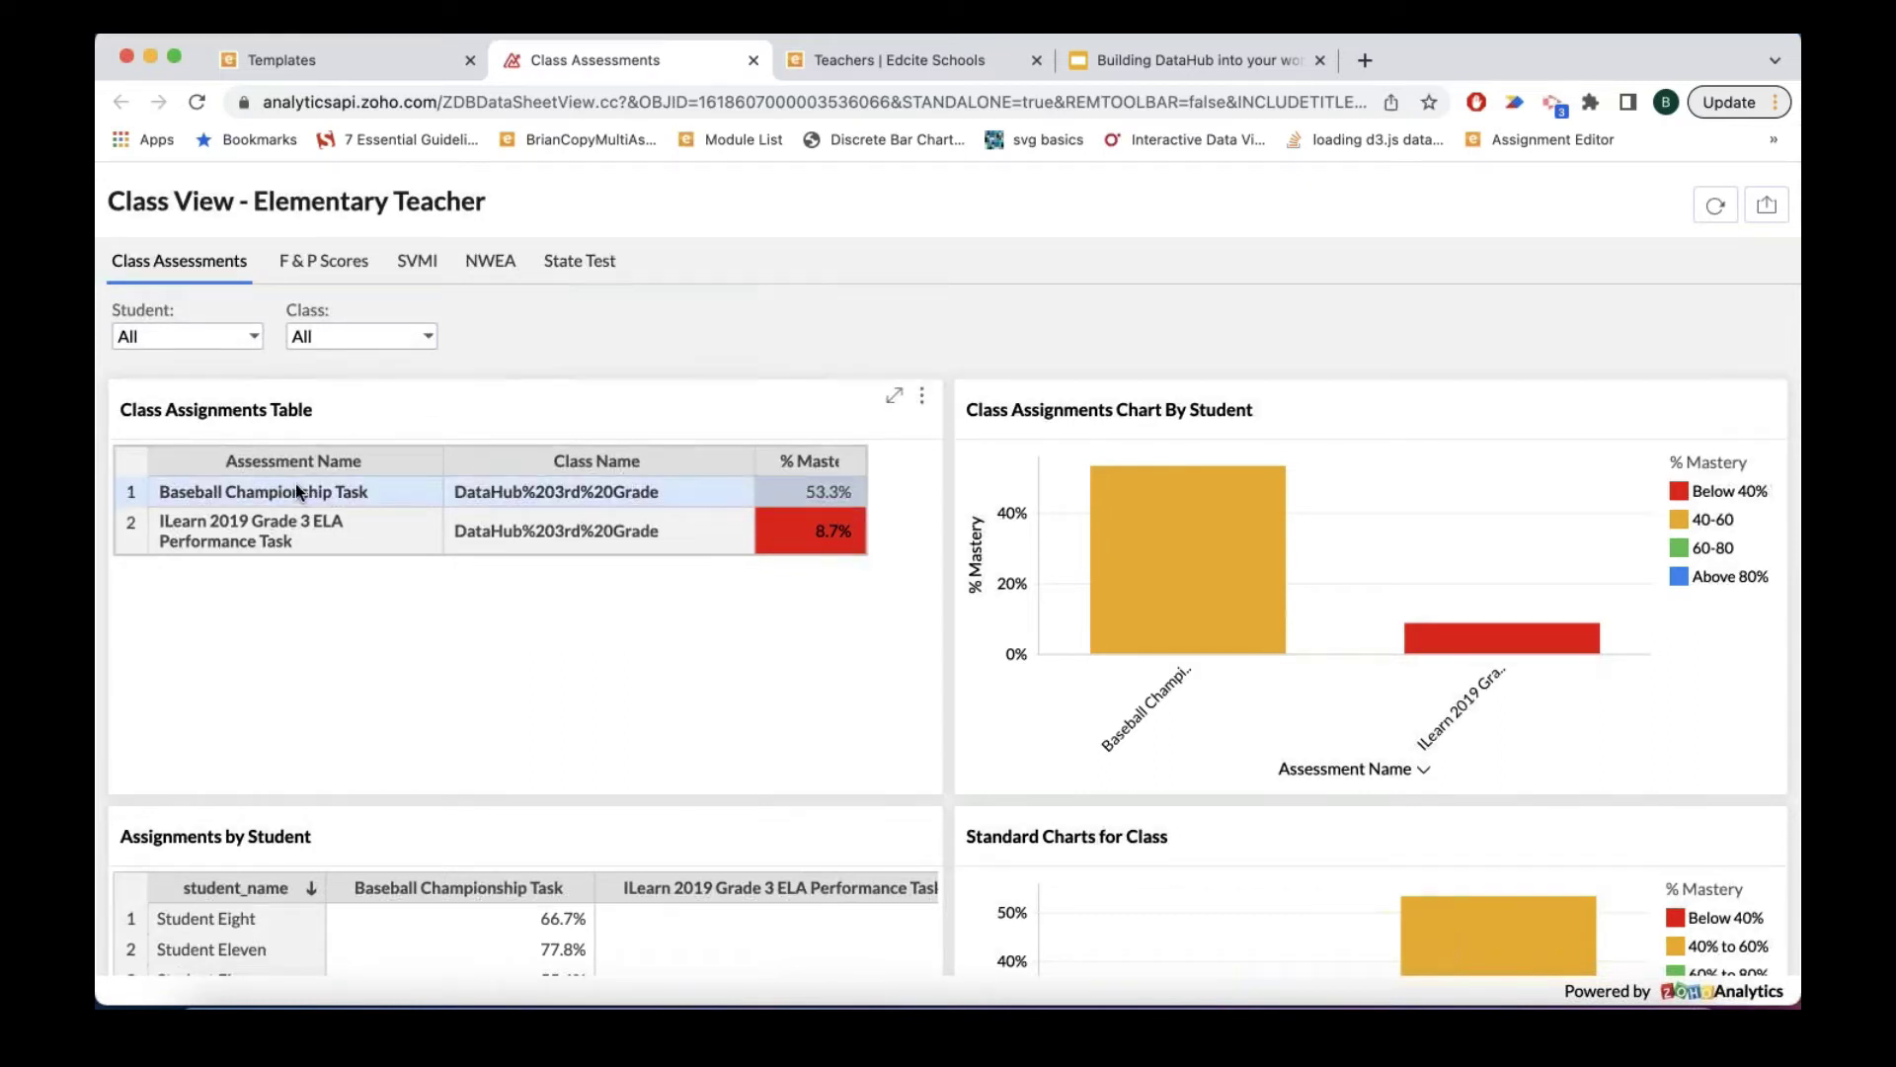
left_click(418, 264)
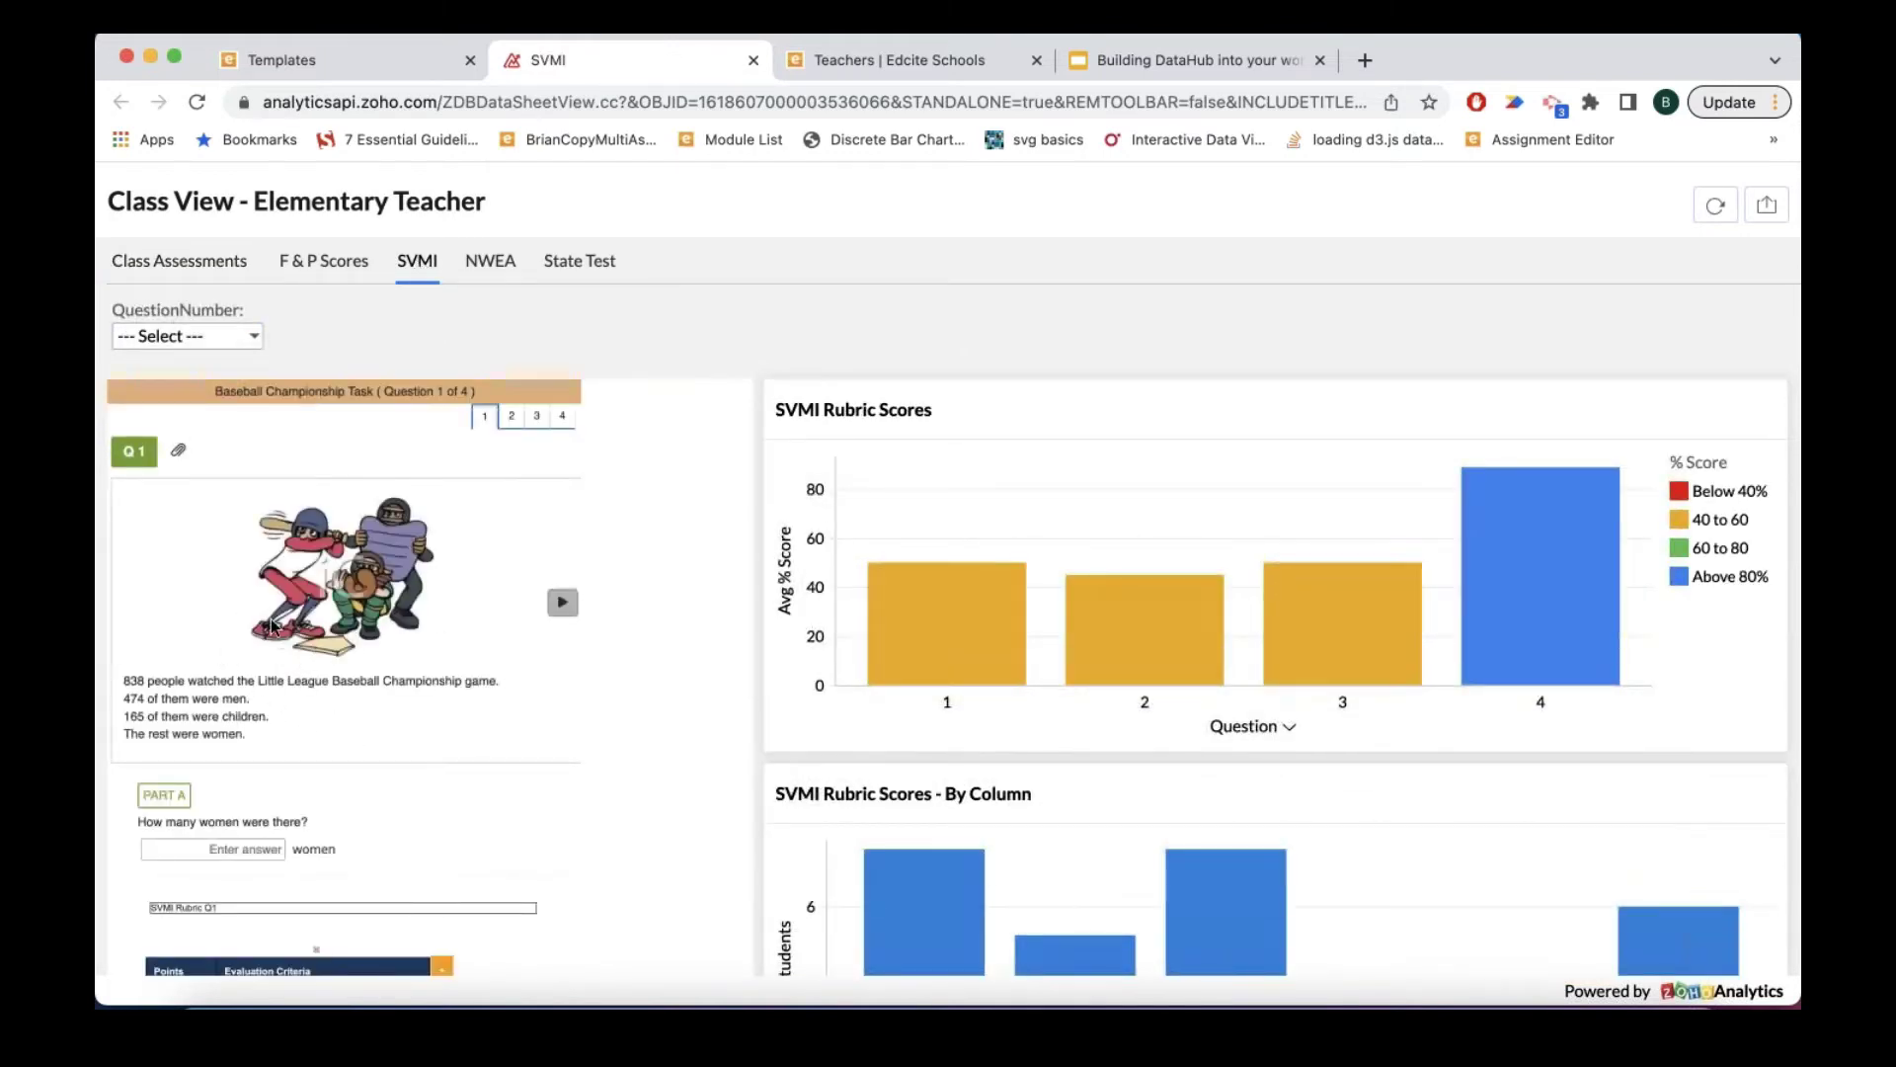
left_click(207, 273)
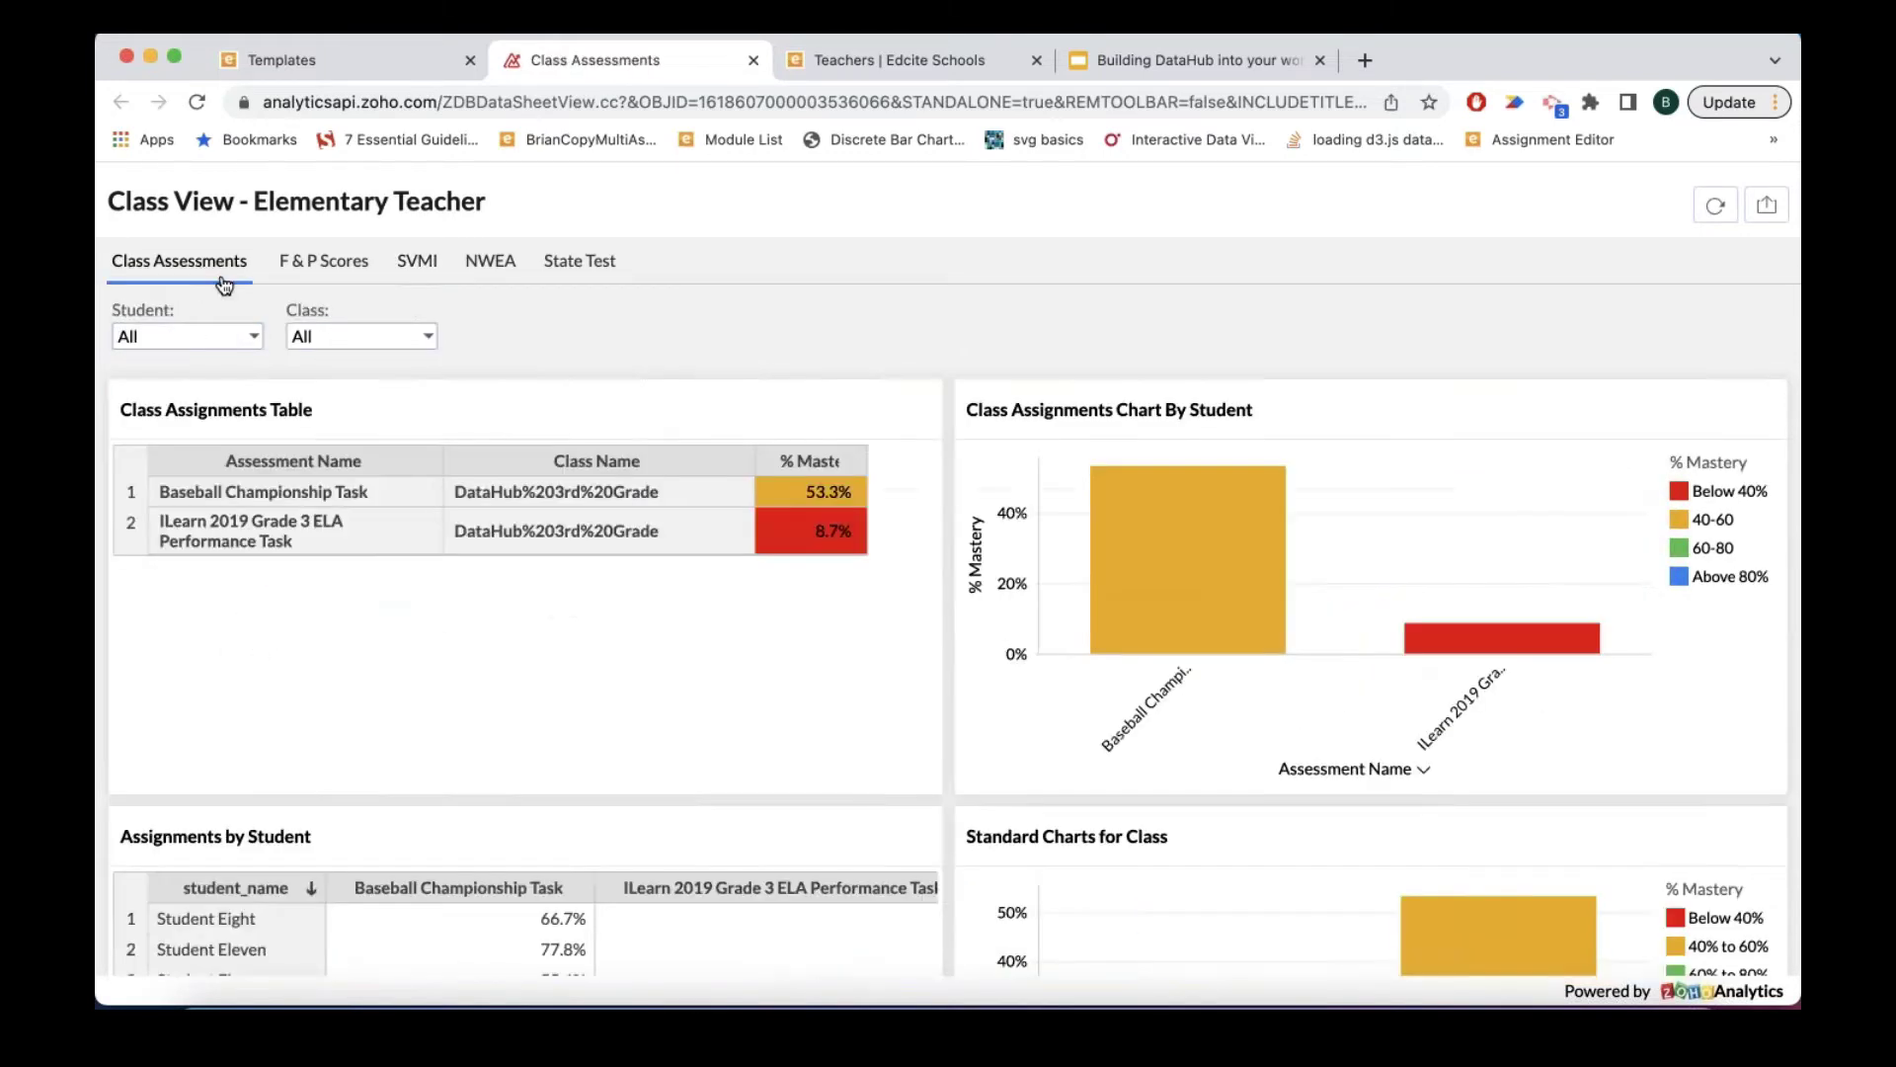
left_click(321, 265)
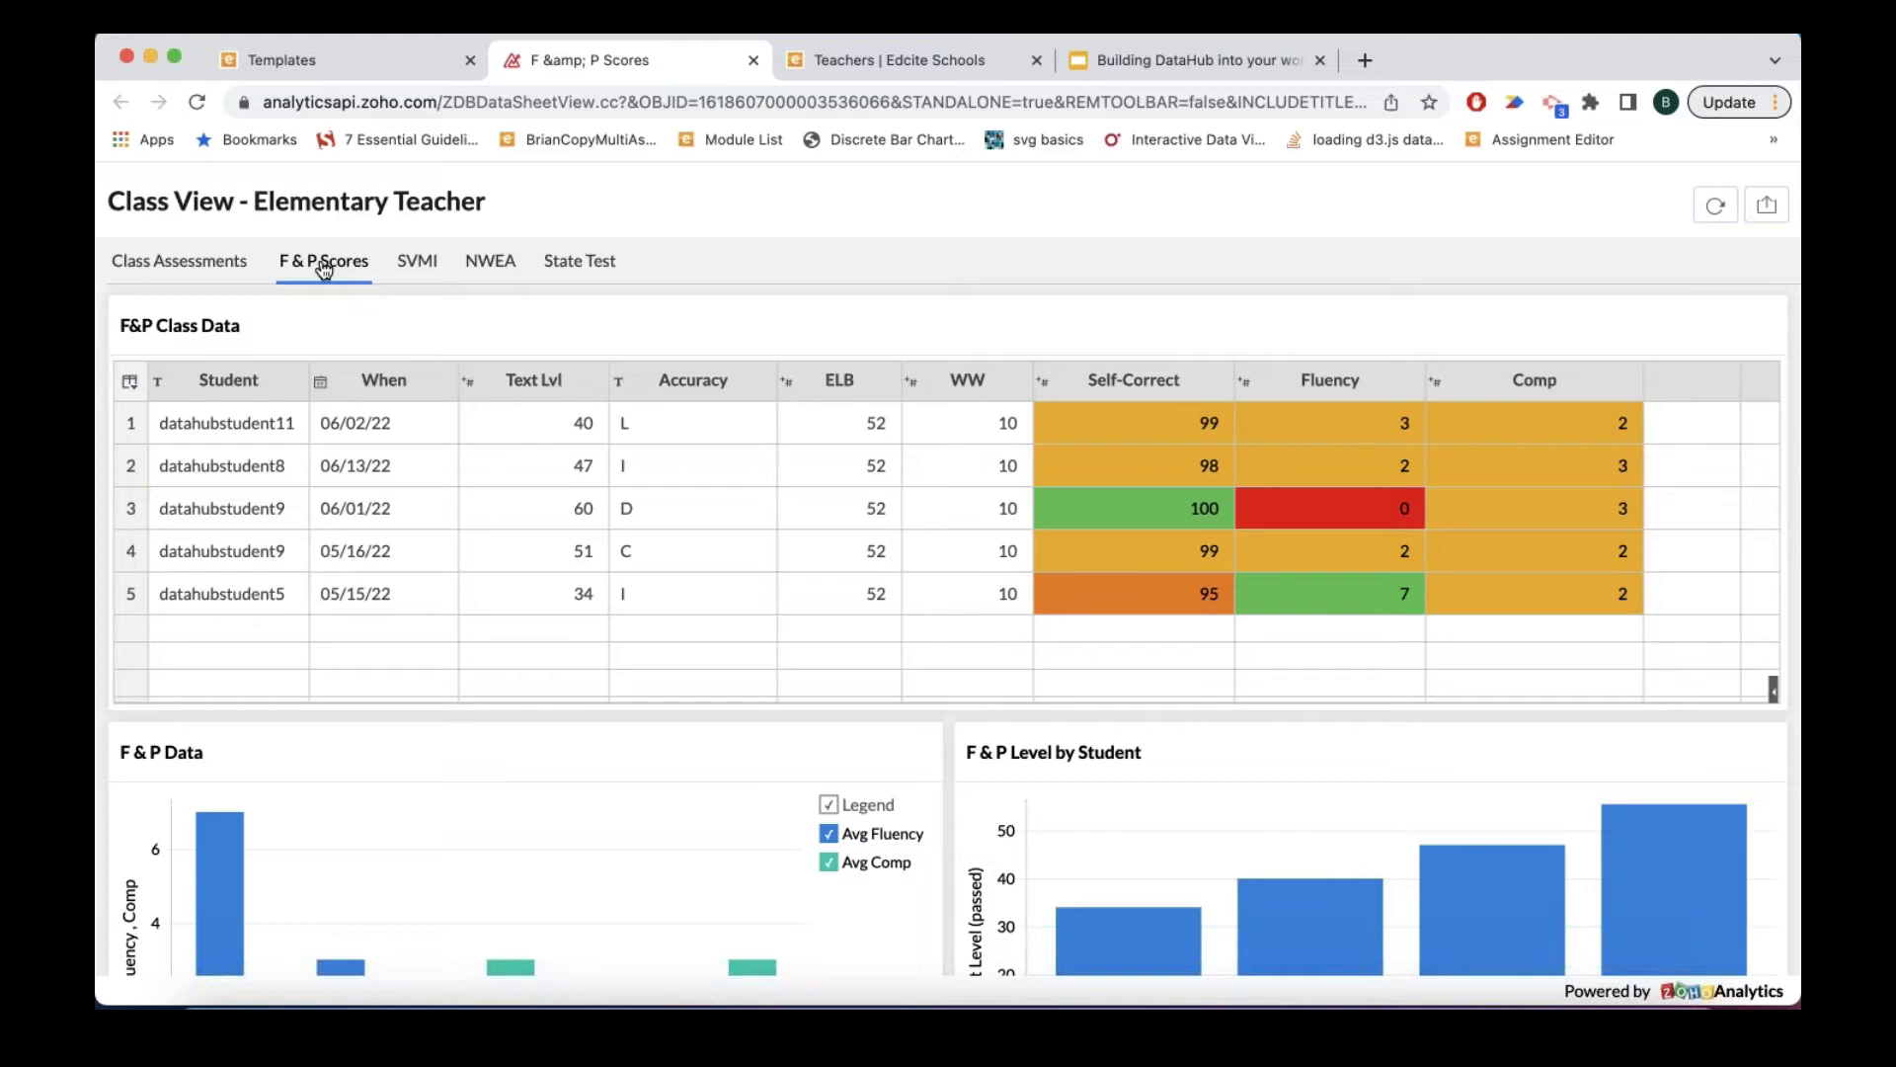
left_click(754, 62)
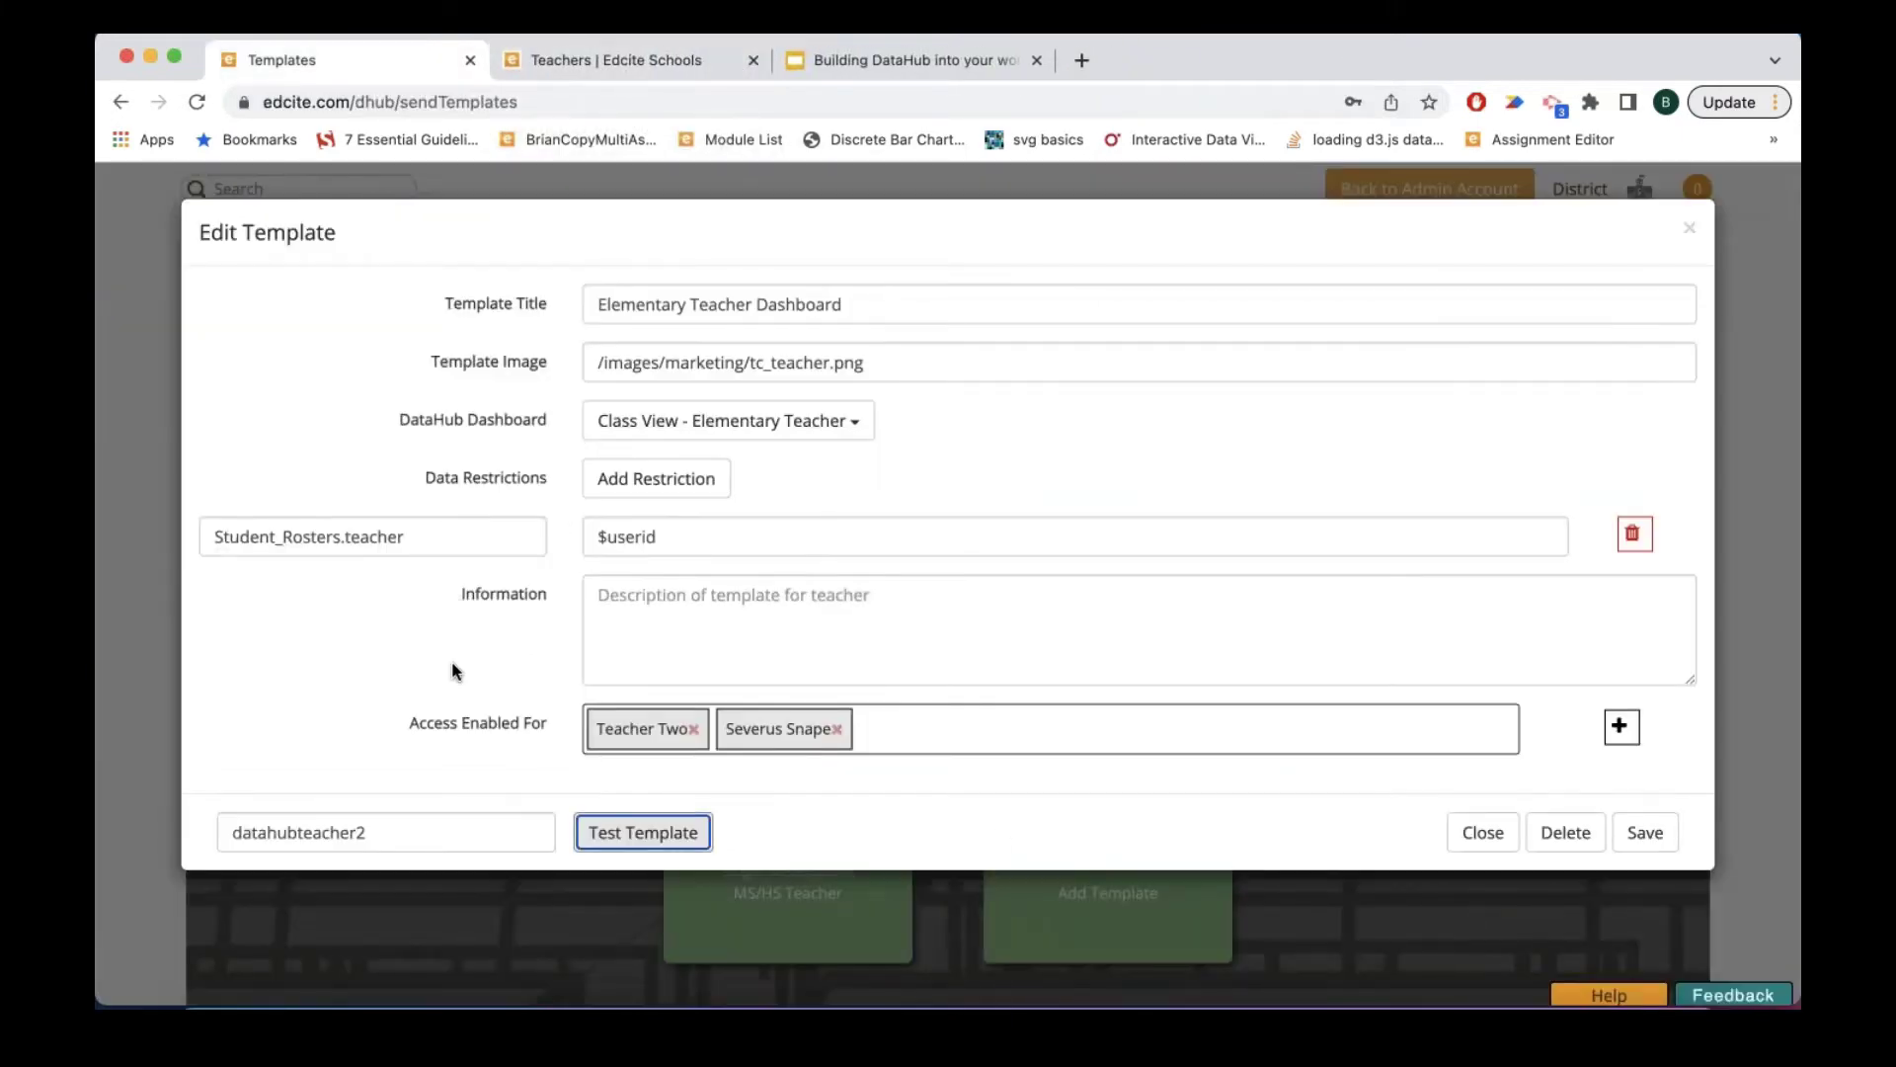
Step: Reopen the Elementary Teacher Dashboard template settings, check the DataHub Dashboard choices, and close the template unchanged
left_click(1479, 835)
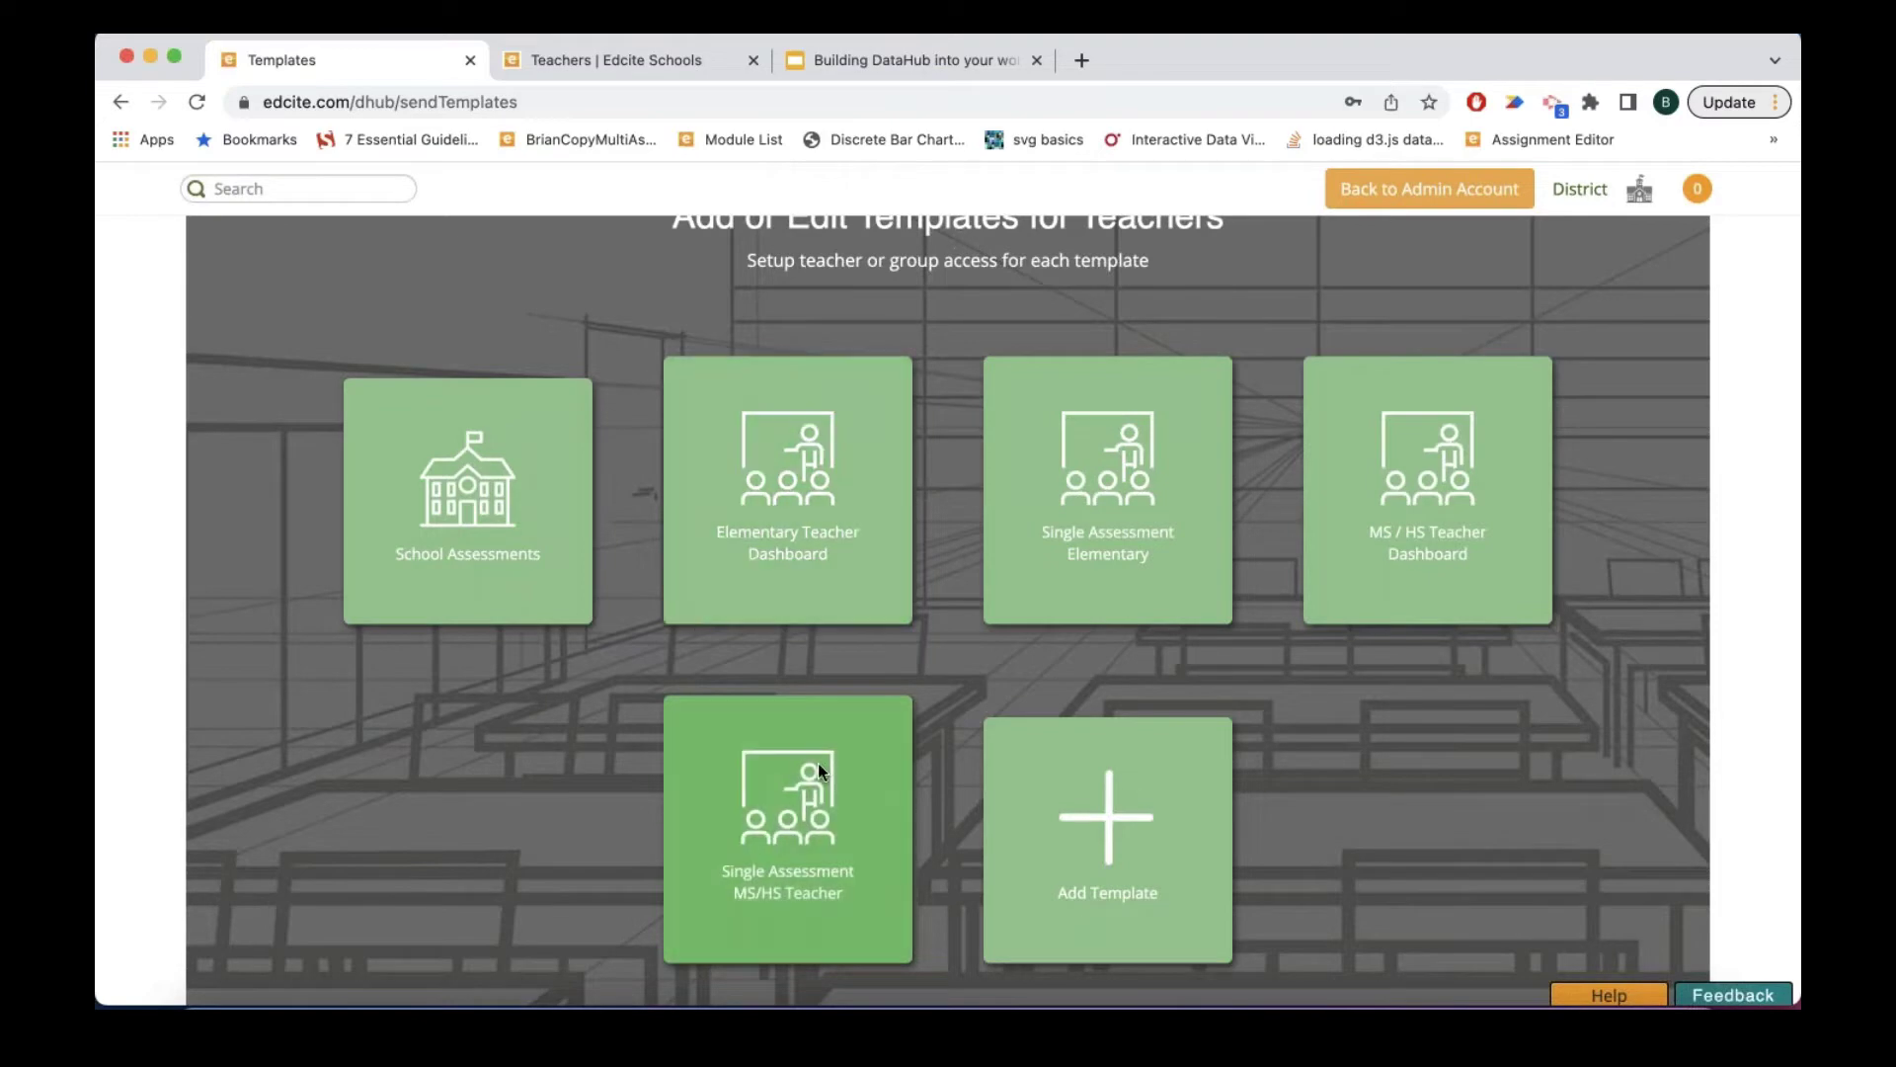
left_click(788, 546)
left_click(729, 421)
left_click(1035, 432)
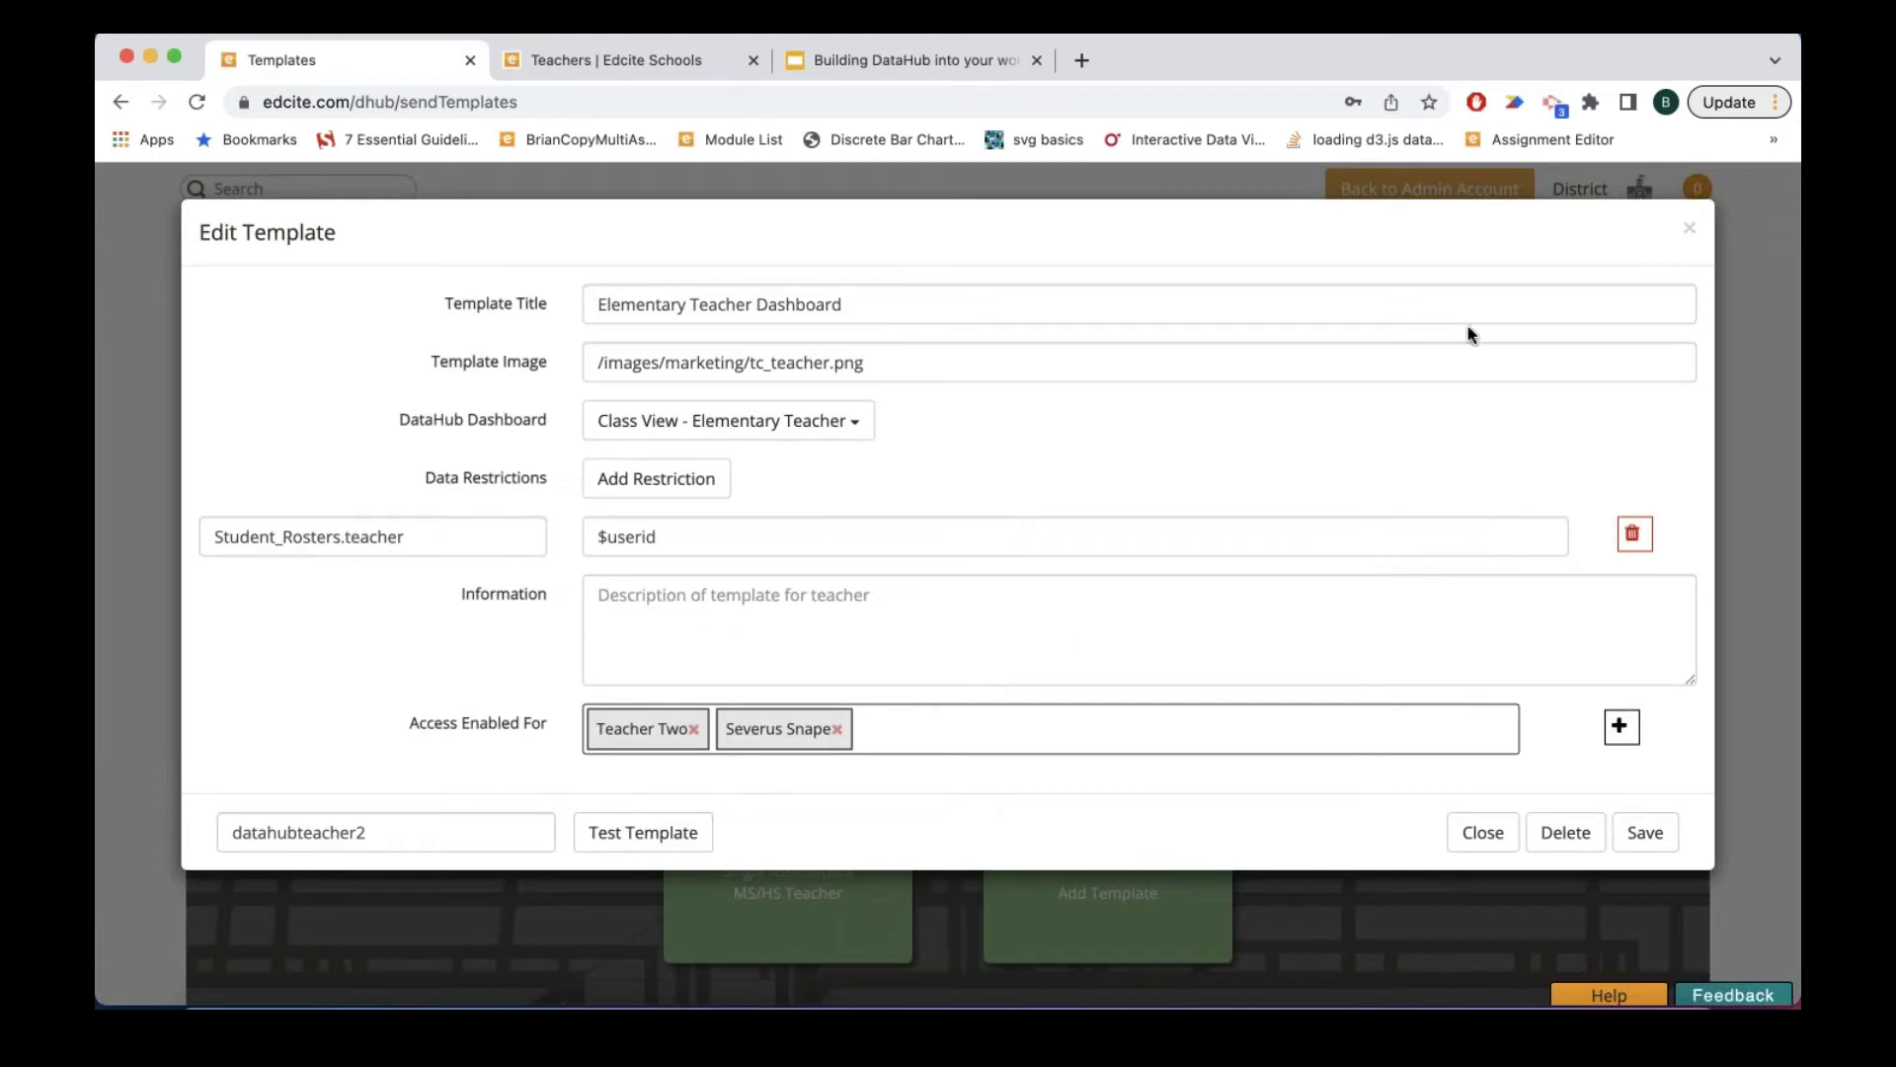
left_click(1691, 234)
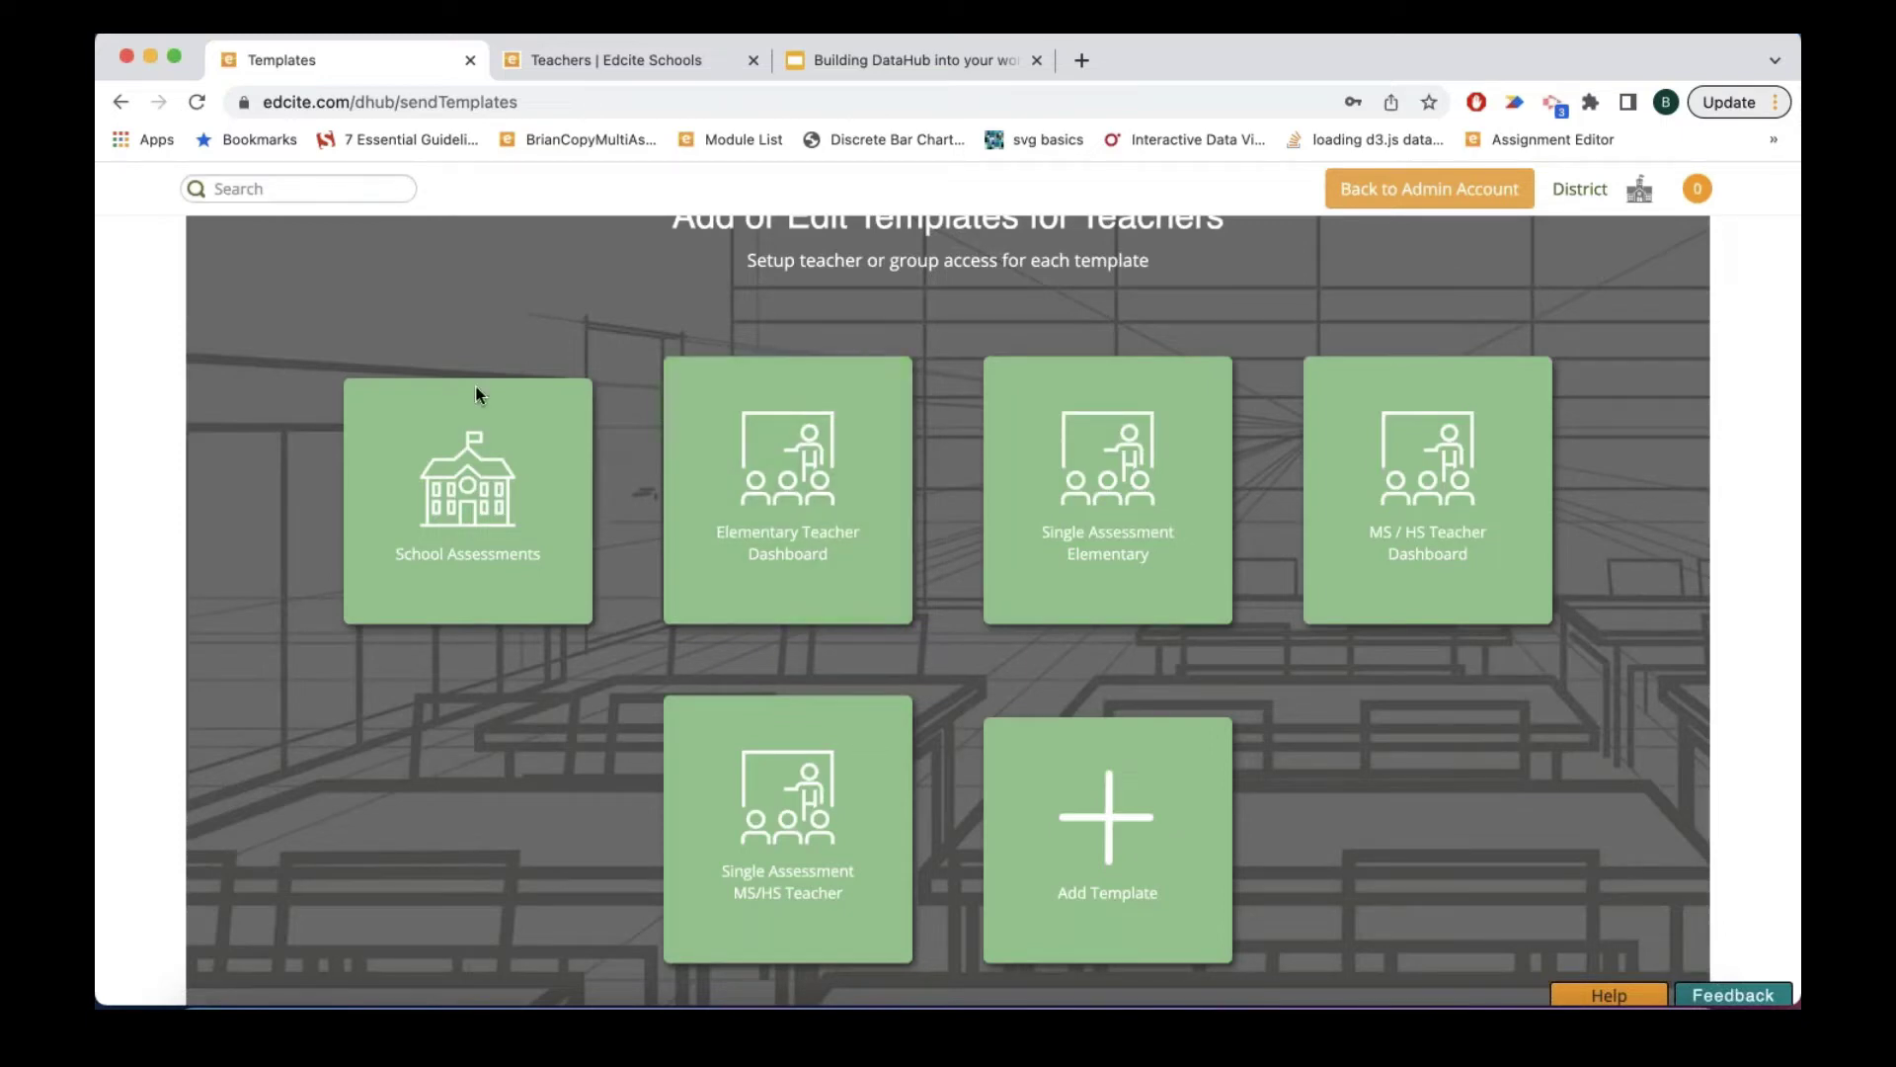
Step: Try $authorized_schools as the student_user.schoolid restriction value in the School Assessments template and close it without saving
left_click(469, 511)
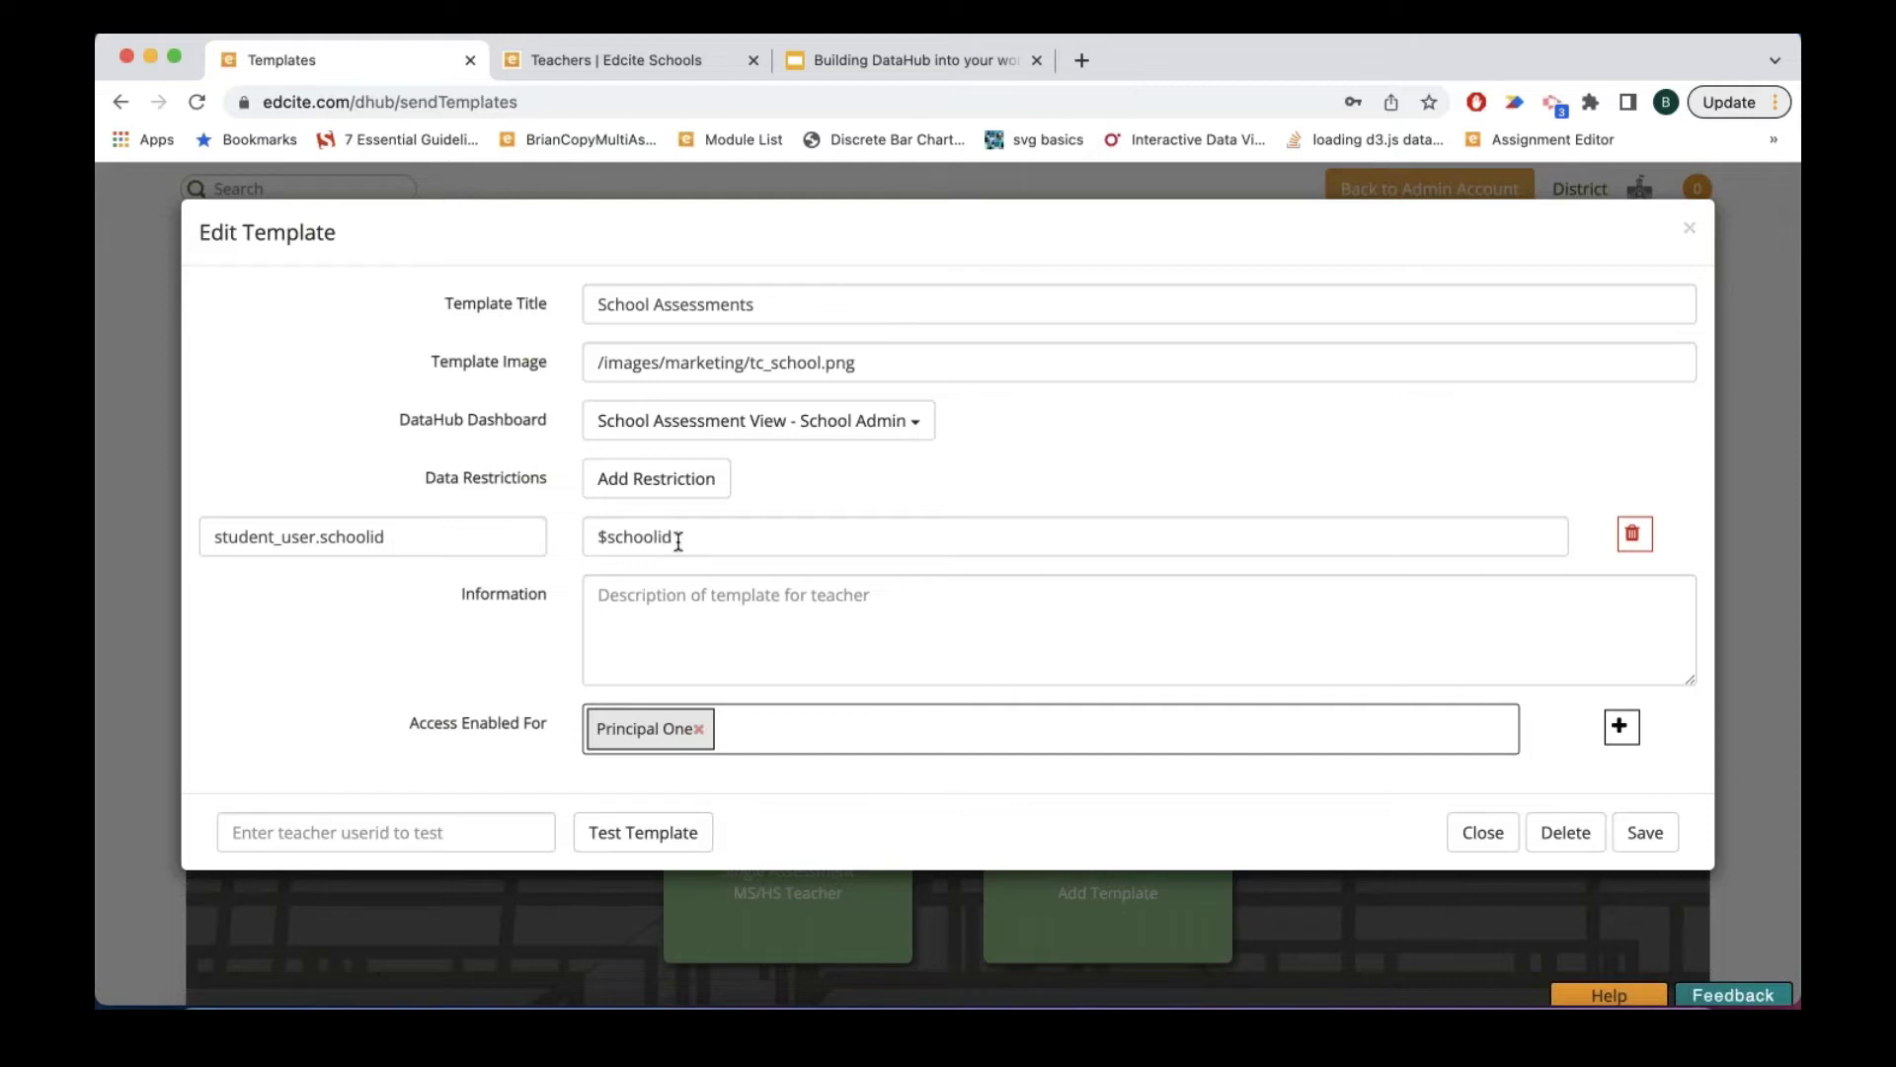
double_click(709, 535)
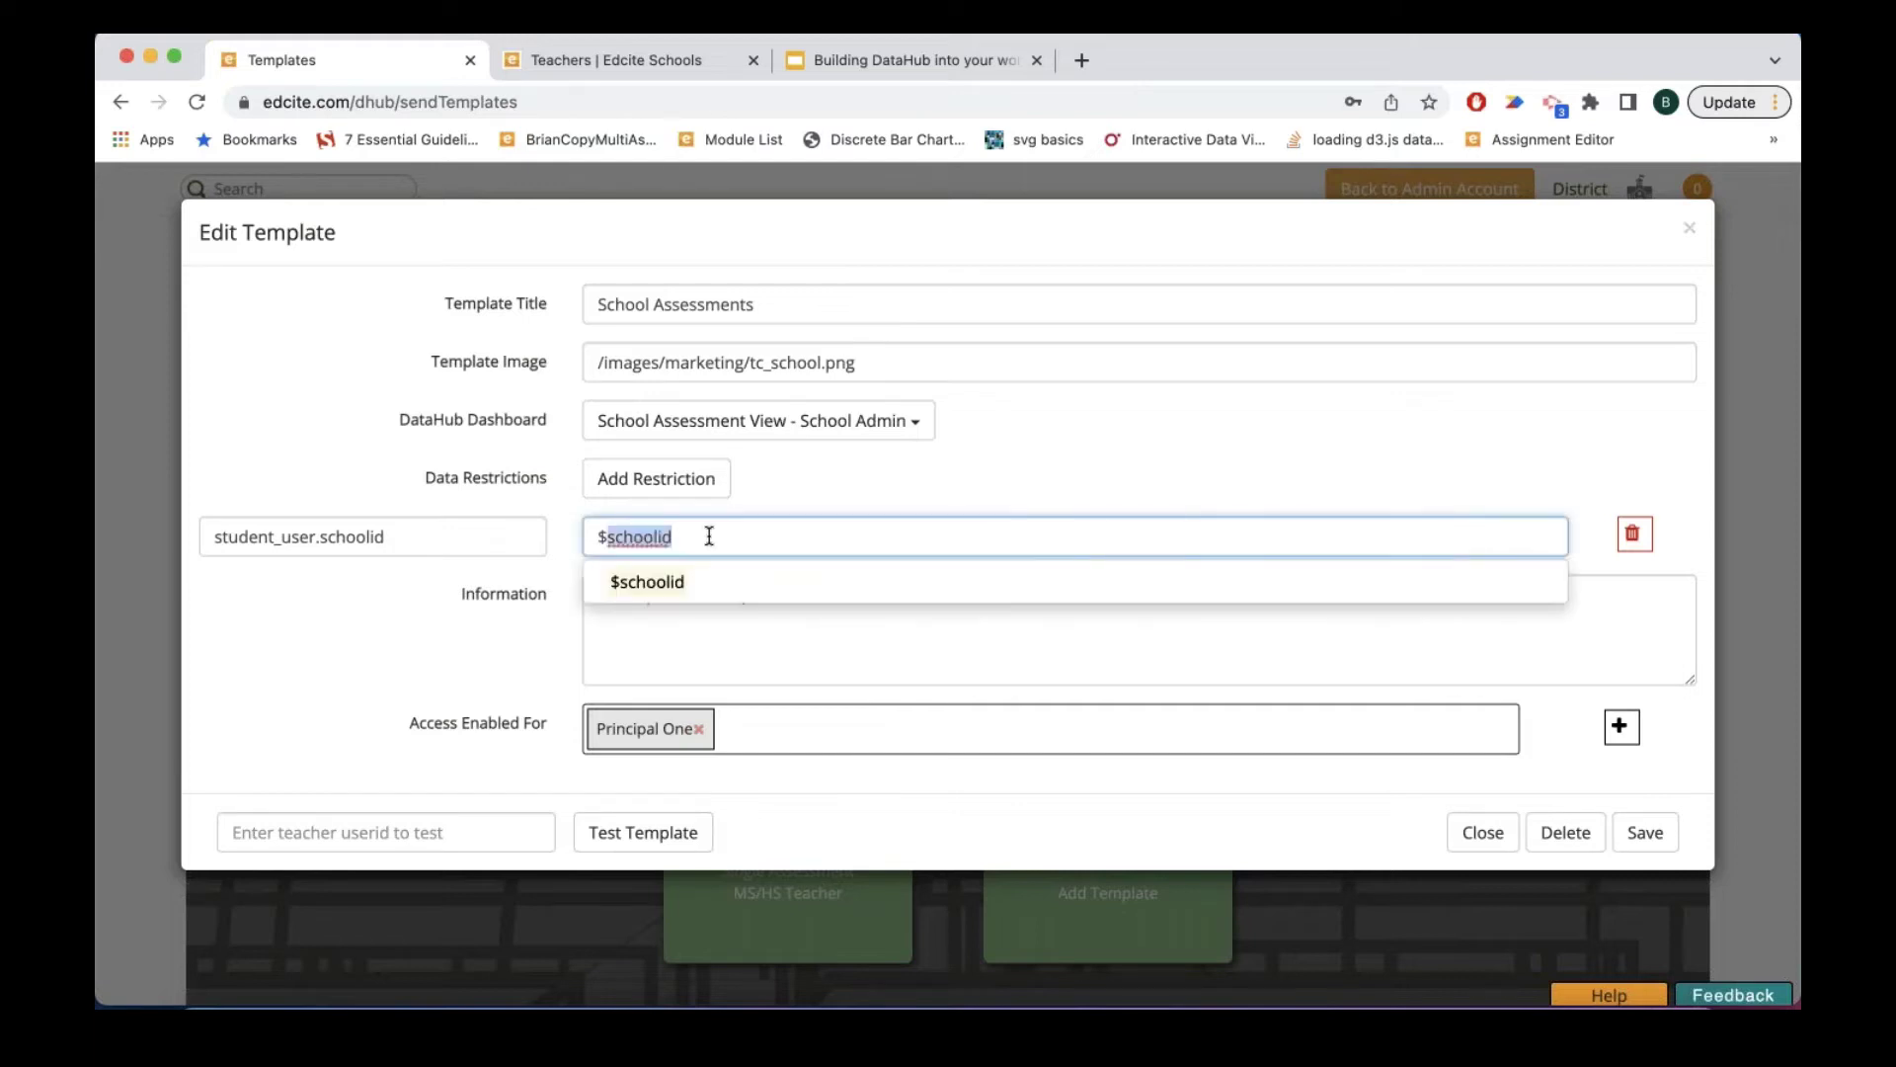
key("BackSpace")
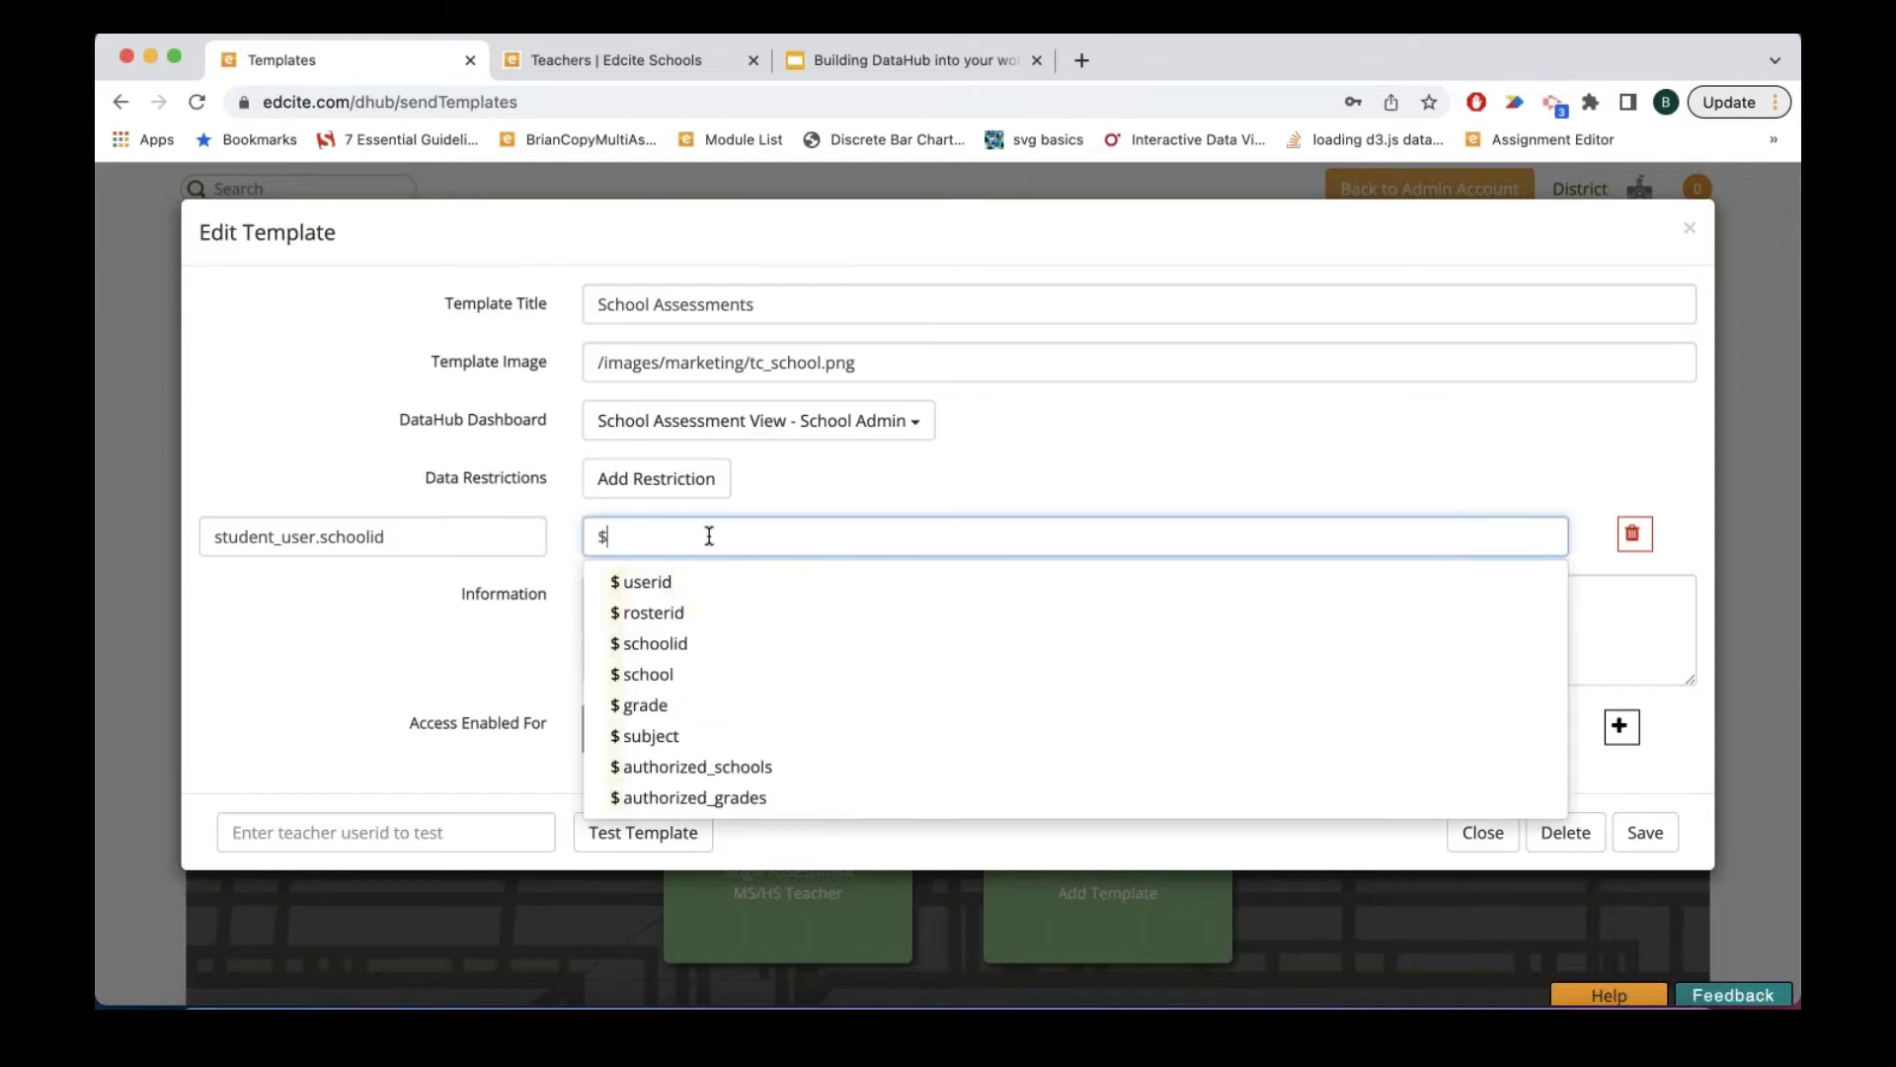
left_click(674, 778)
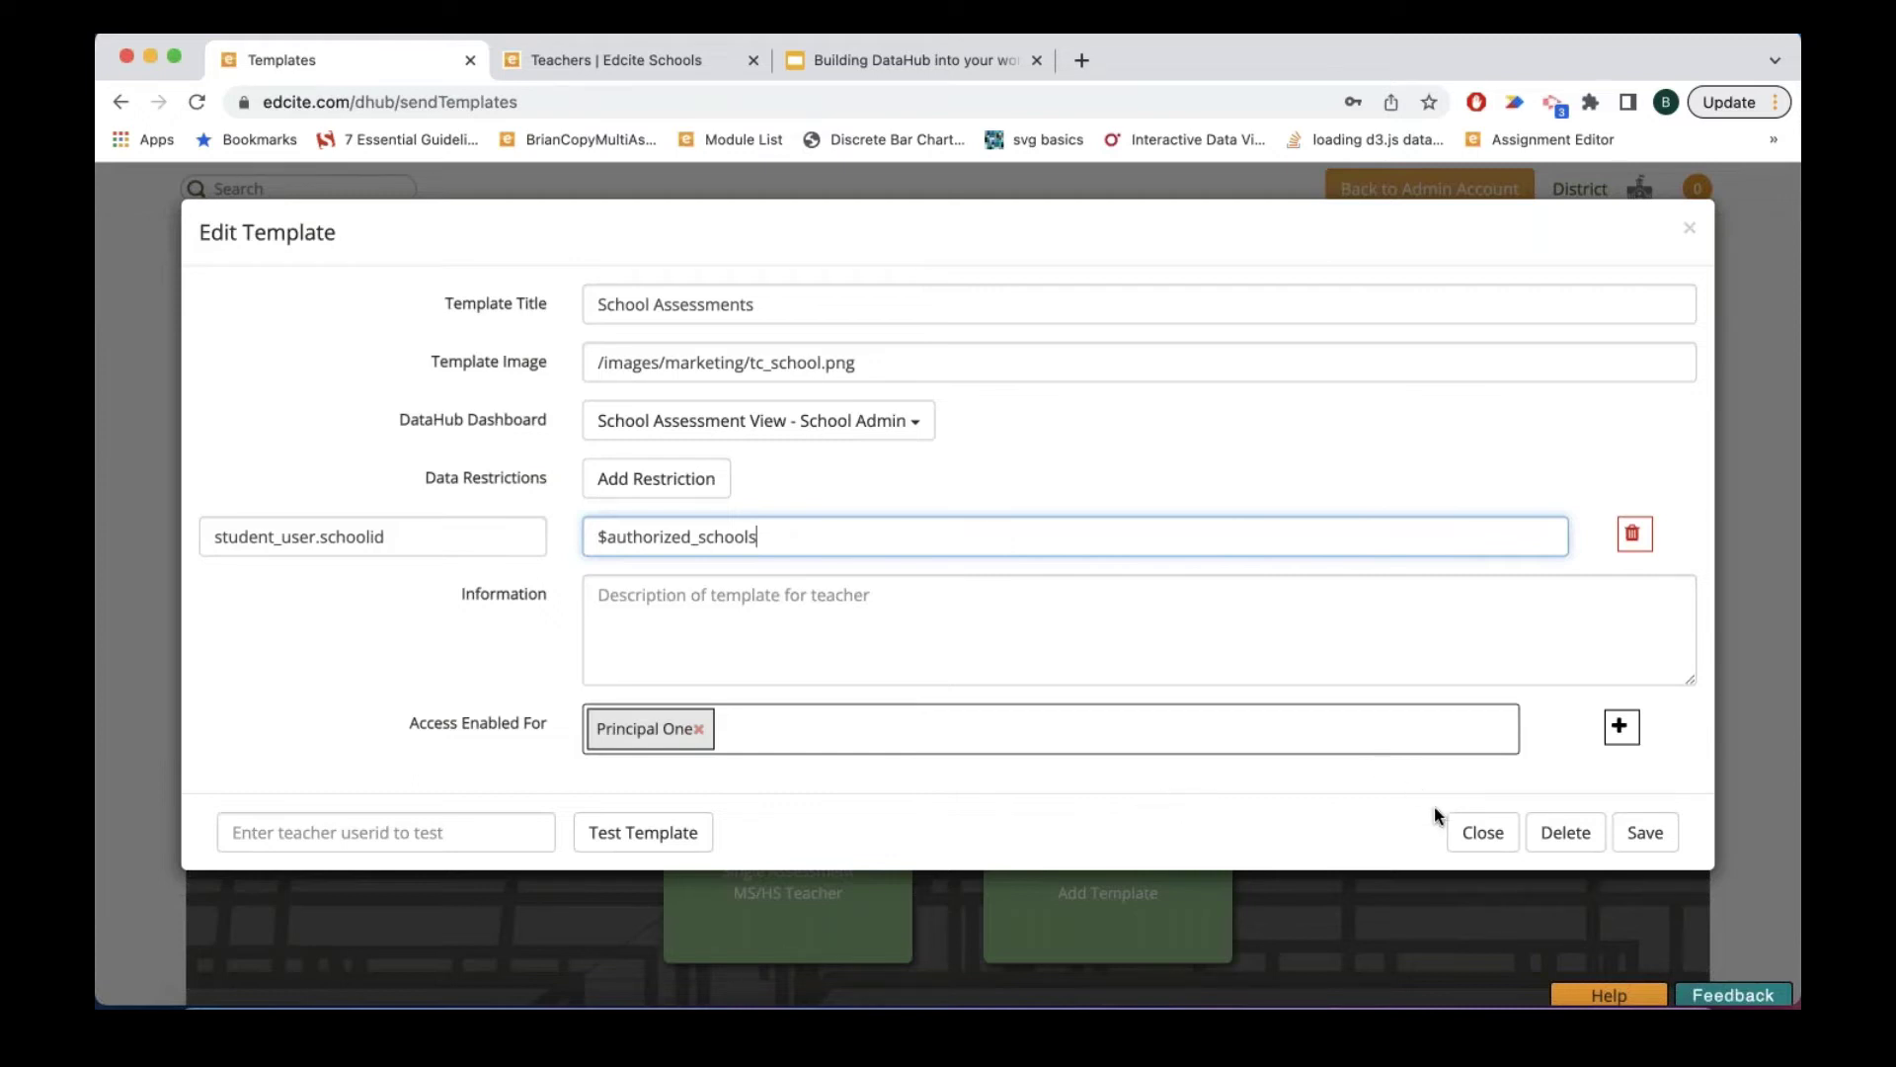
left_click(1474, 831)
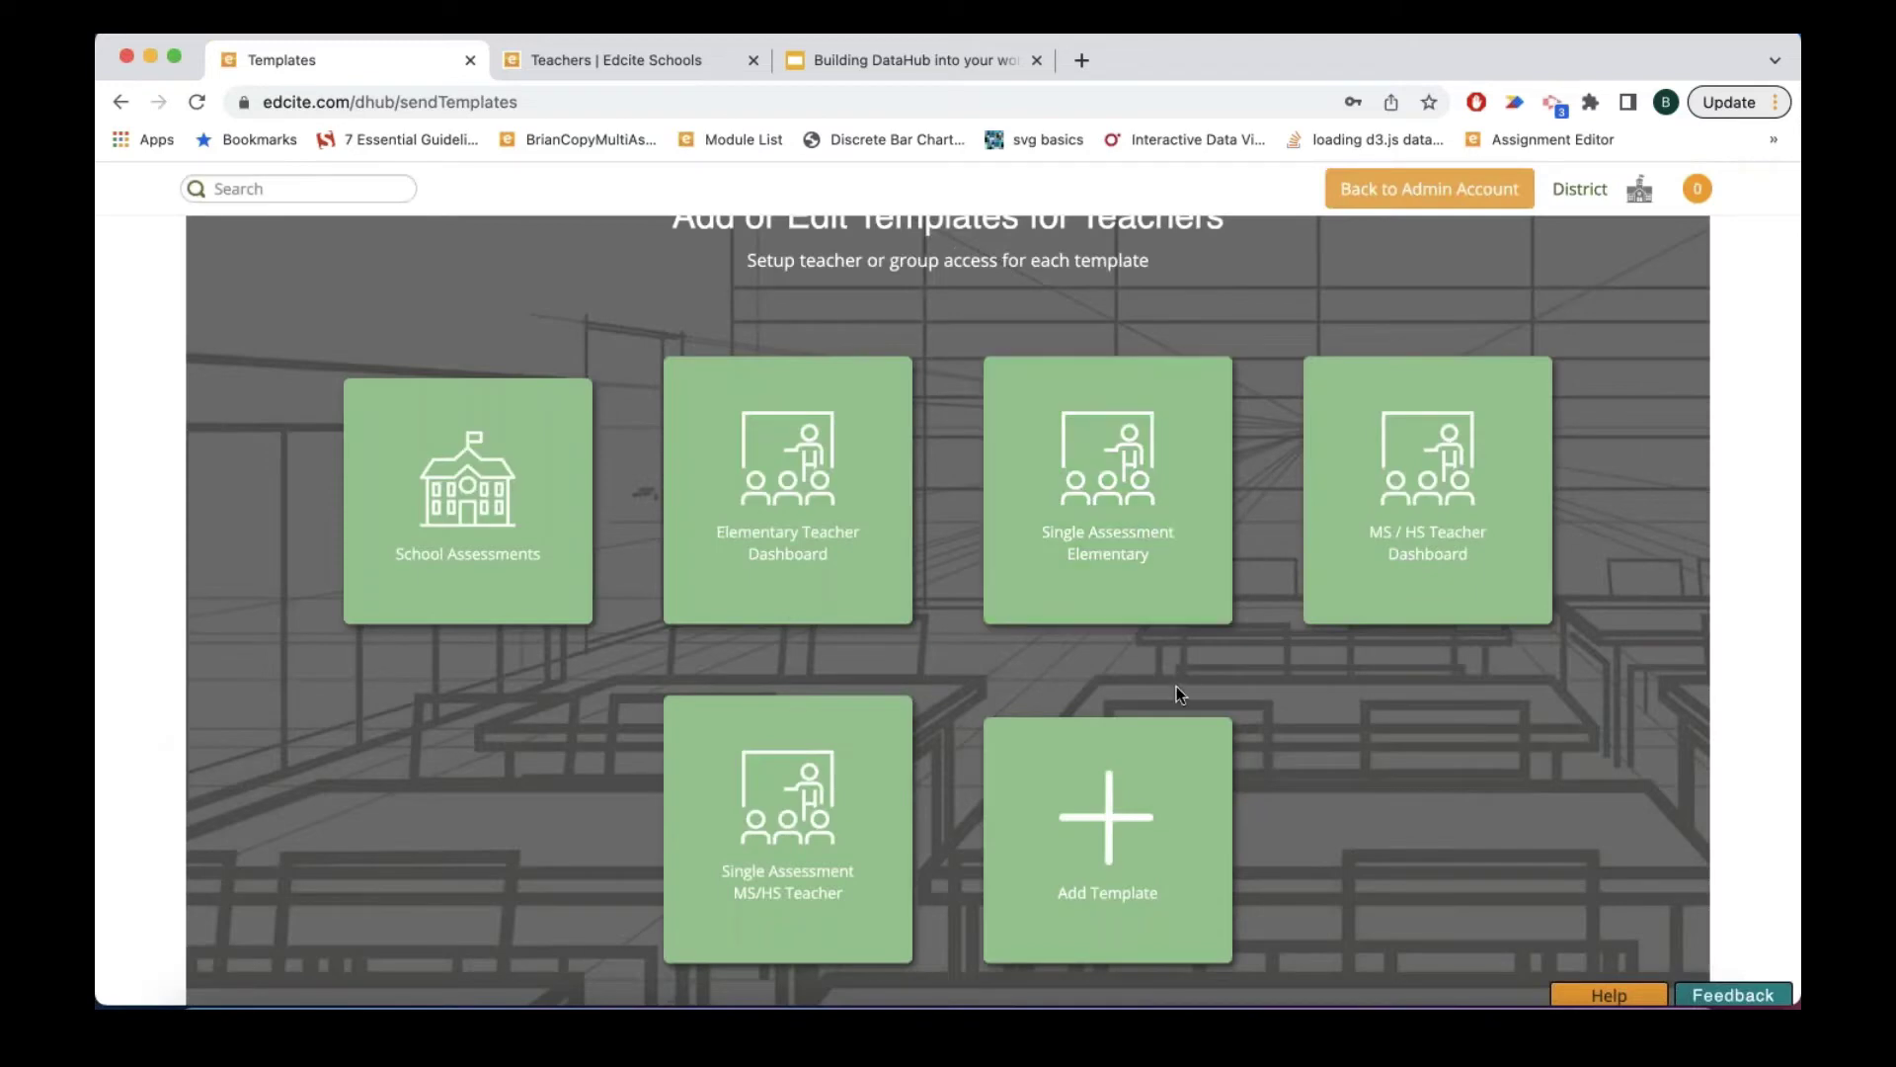
Step: Open the admin Reports Hub from the teachers roster page
left_click(835, 60)
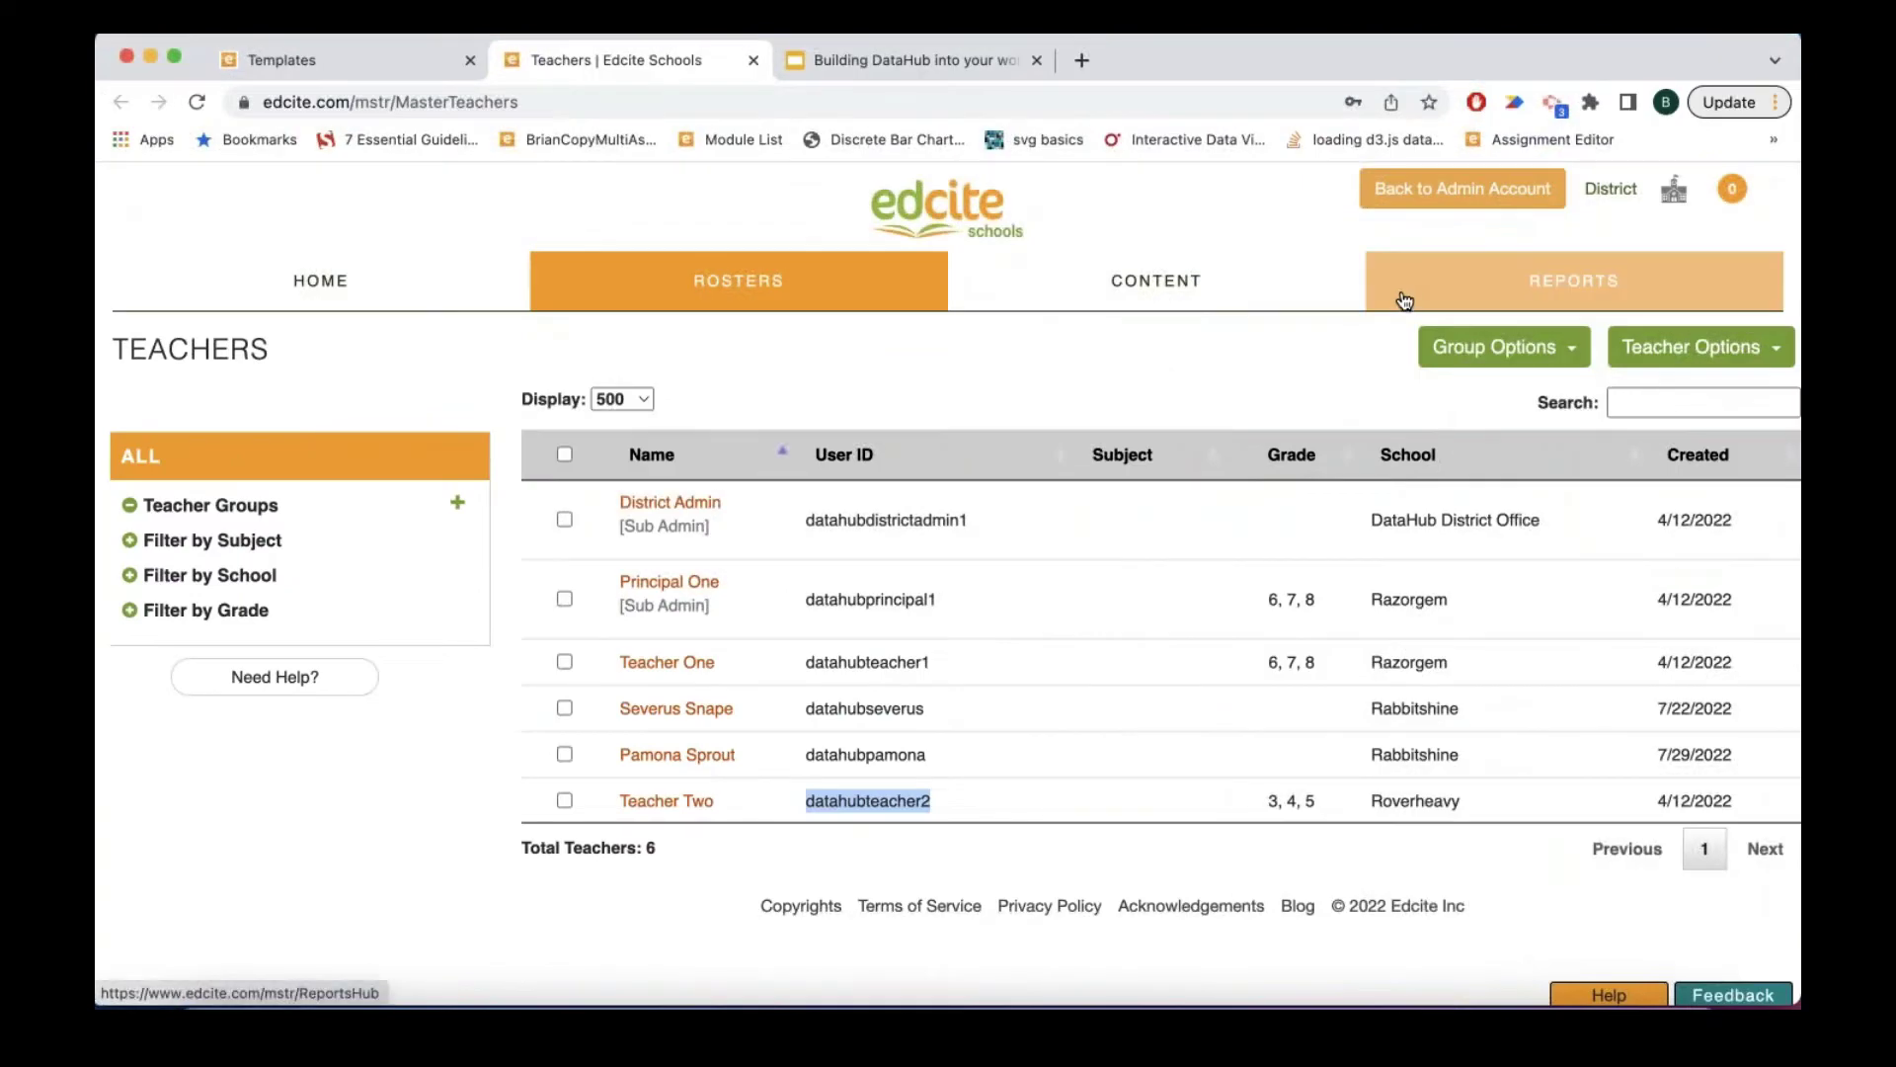
mouse_move(1309, 284)
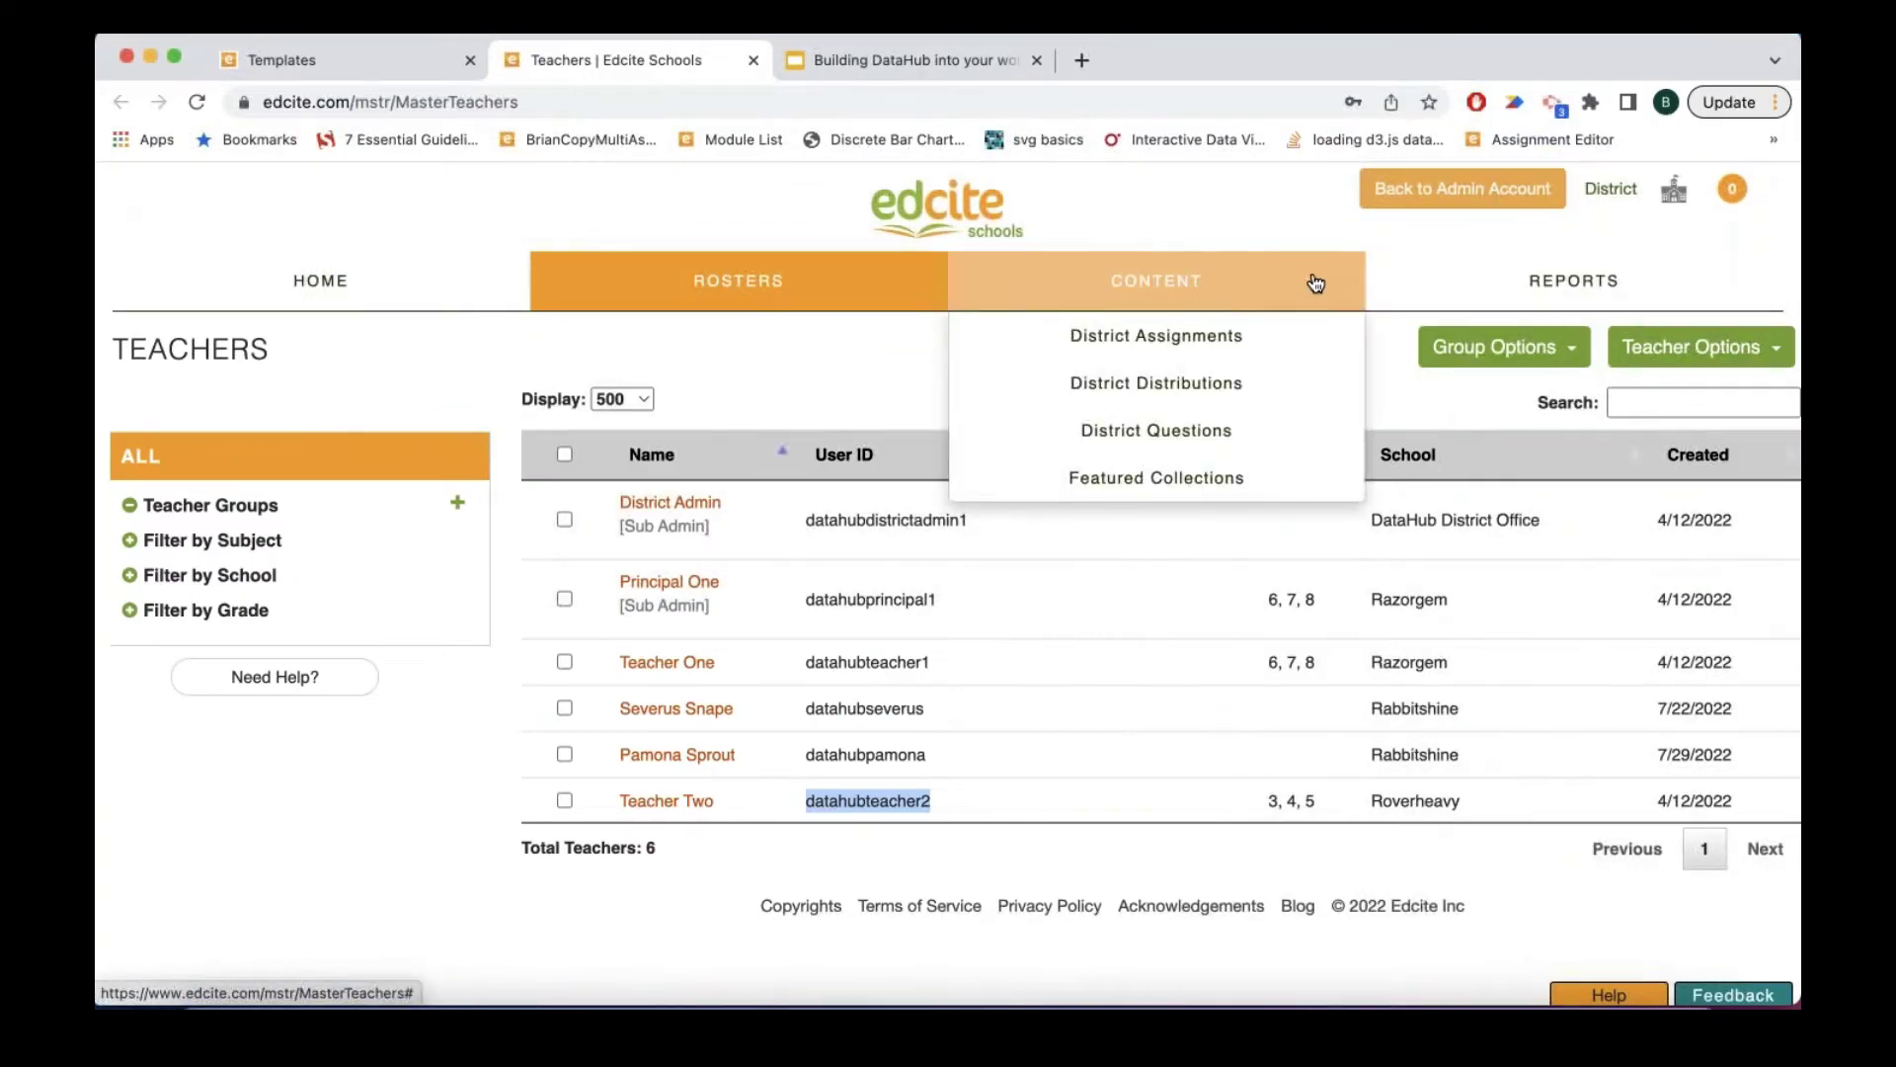
left_click(1514, 289)
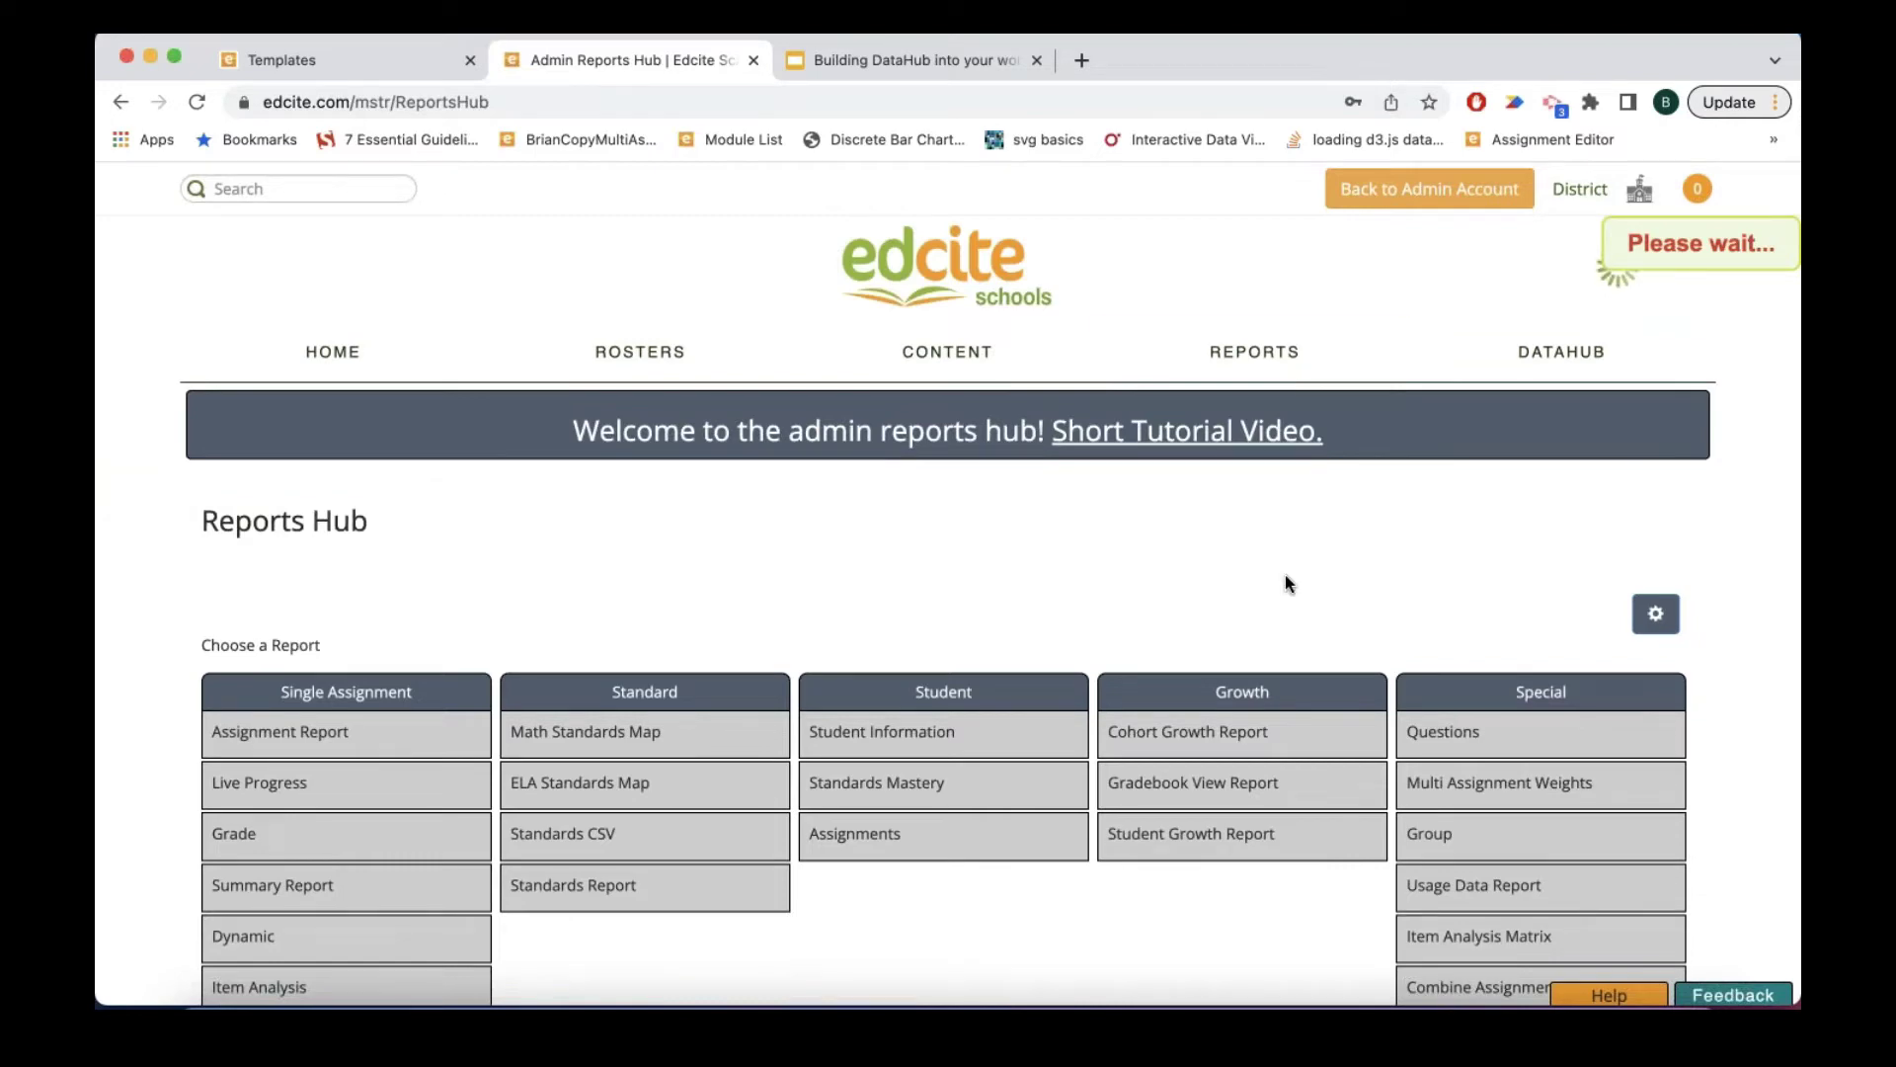
scroll(1287, 581, "down", 1)
scroll(1287, 580, "up", 1)
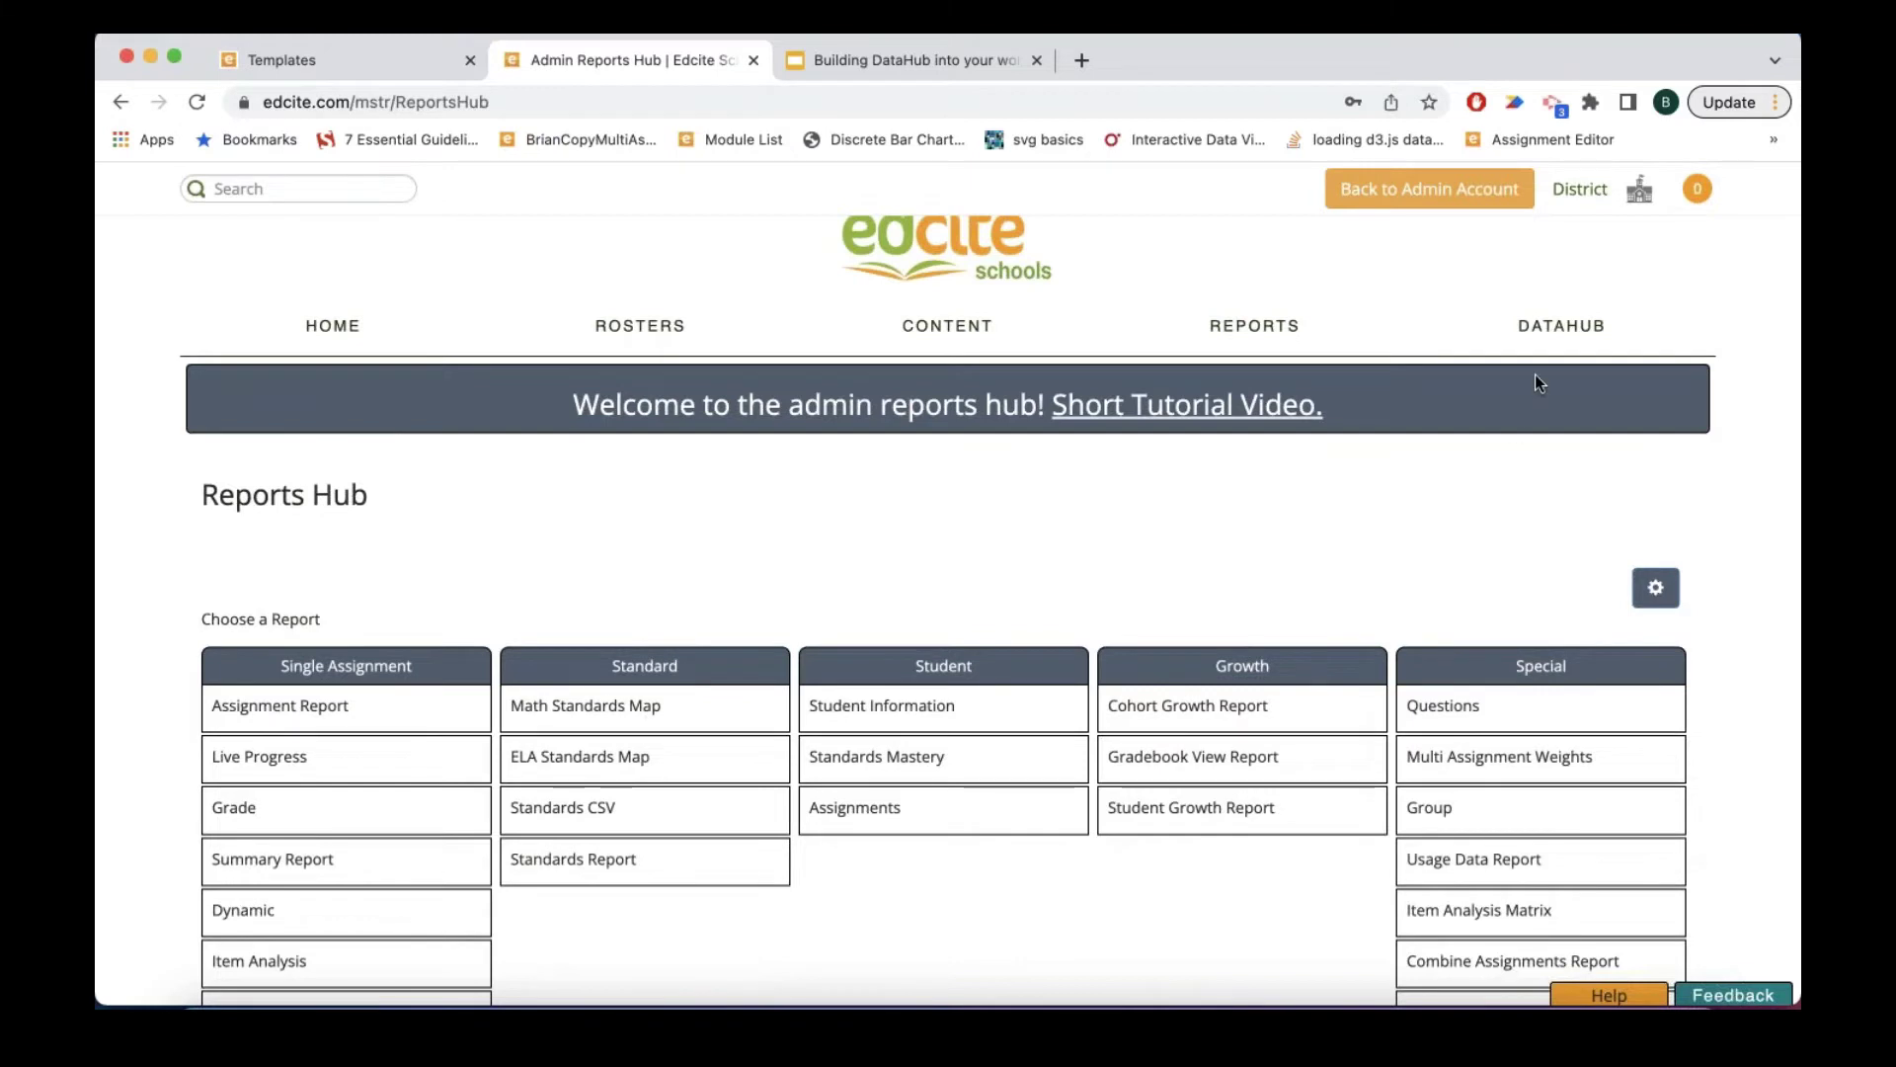
Step: Show the DataHub options on the Reports Hub page and switch to the Zoho Analytics window
left_click(1529, 318)
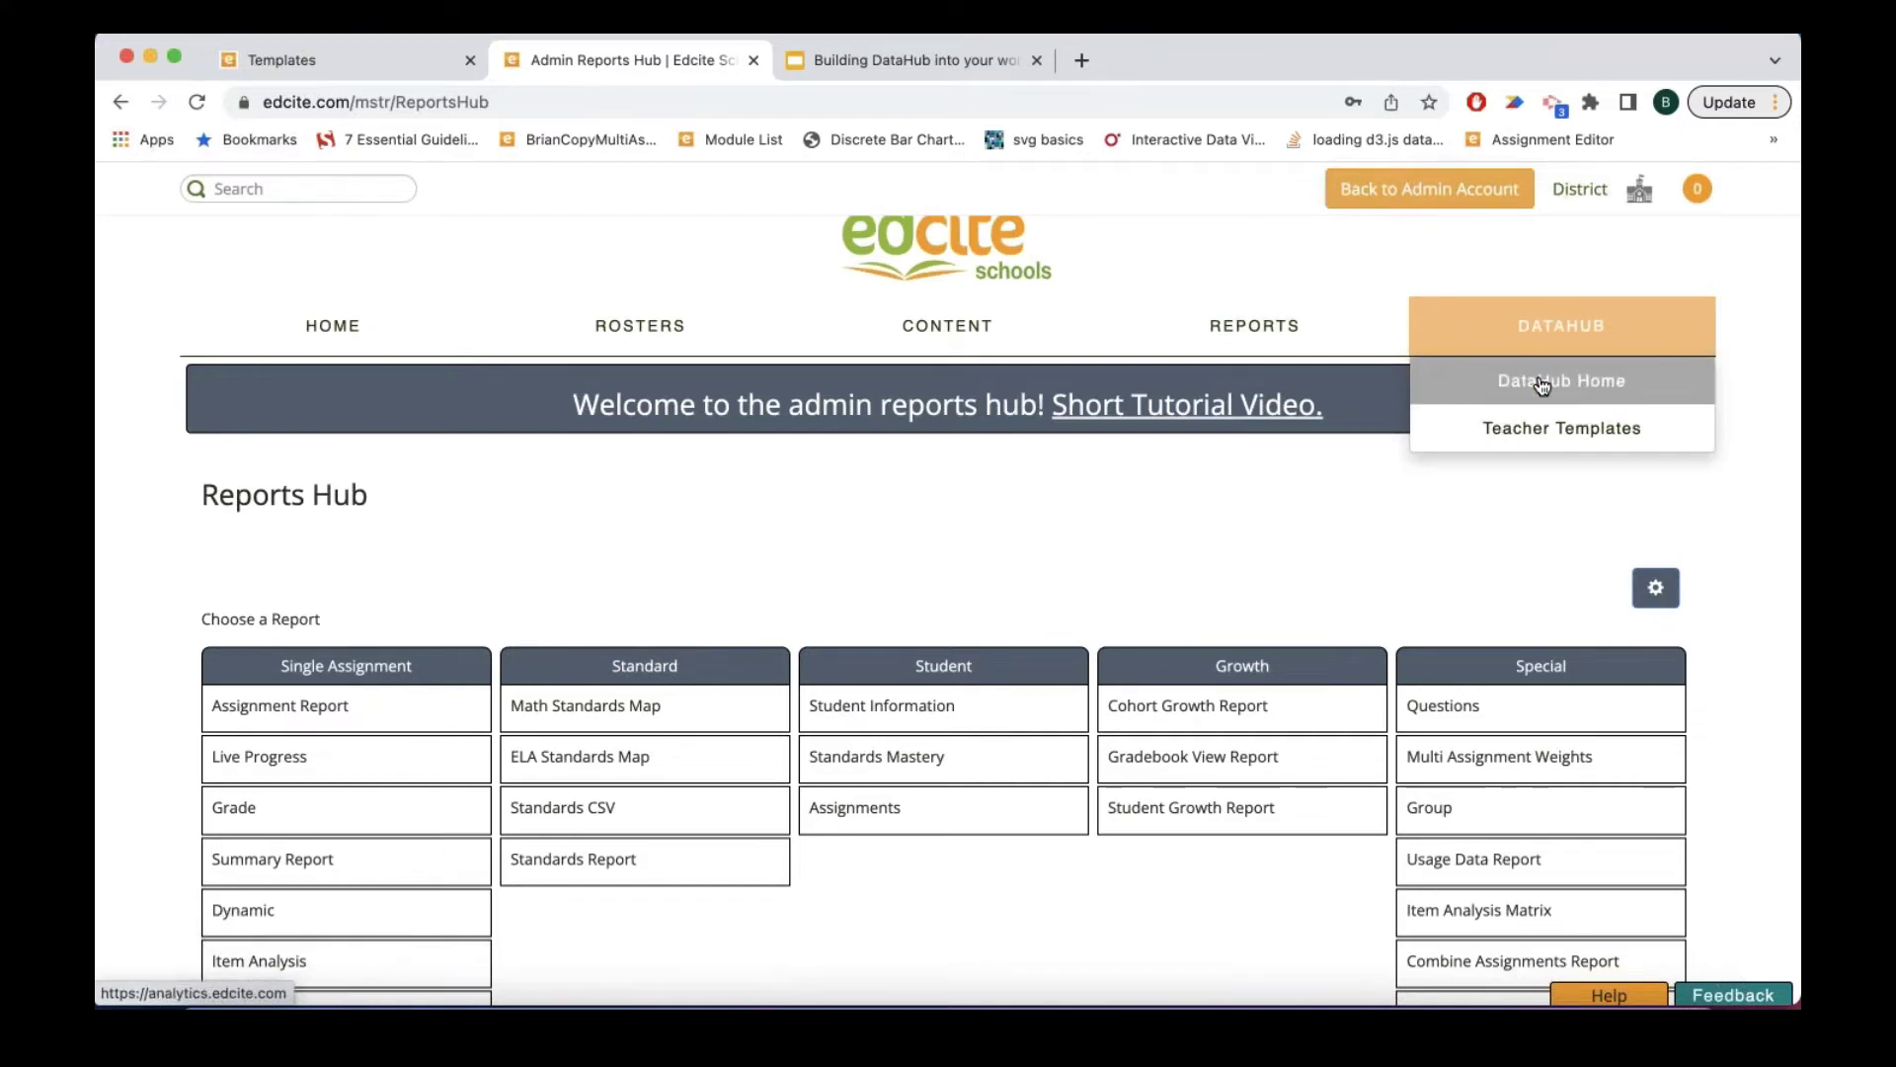
left_click(151, 56)
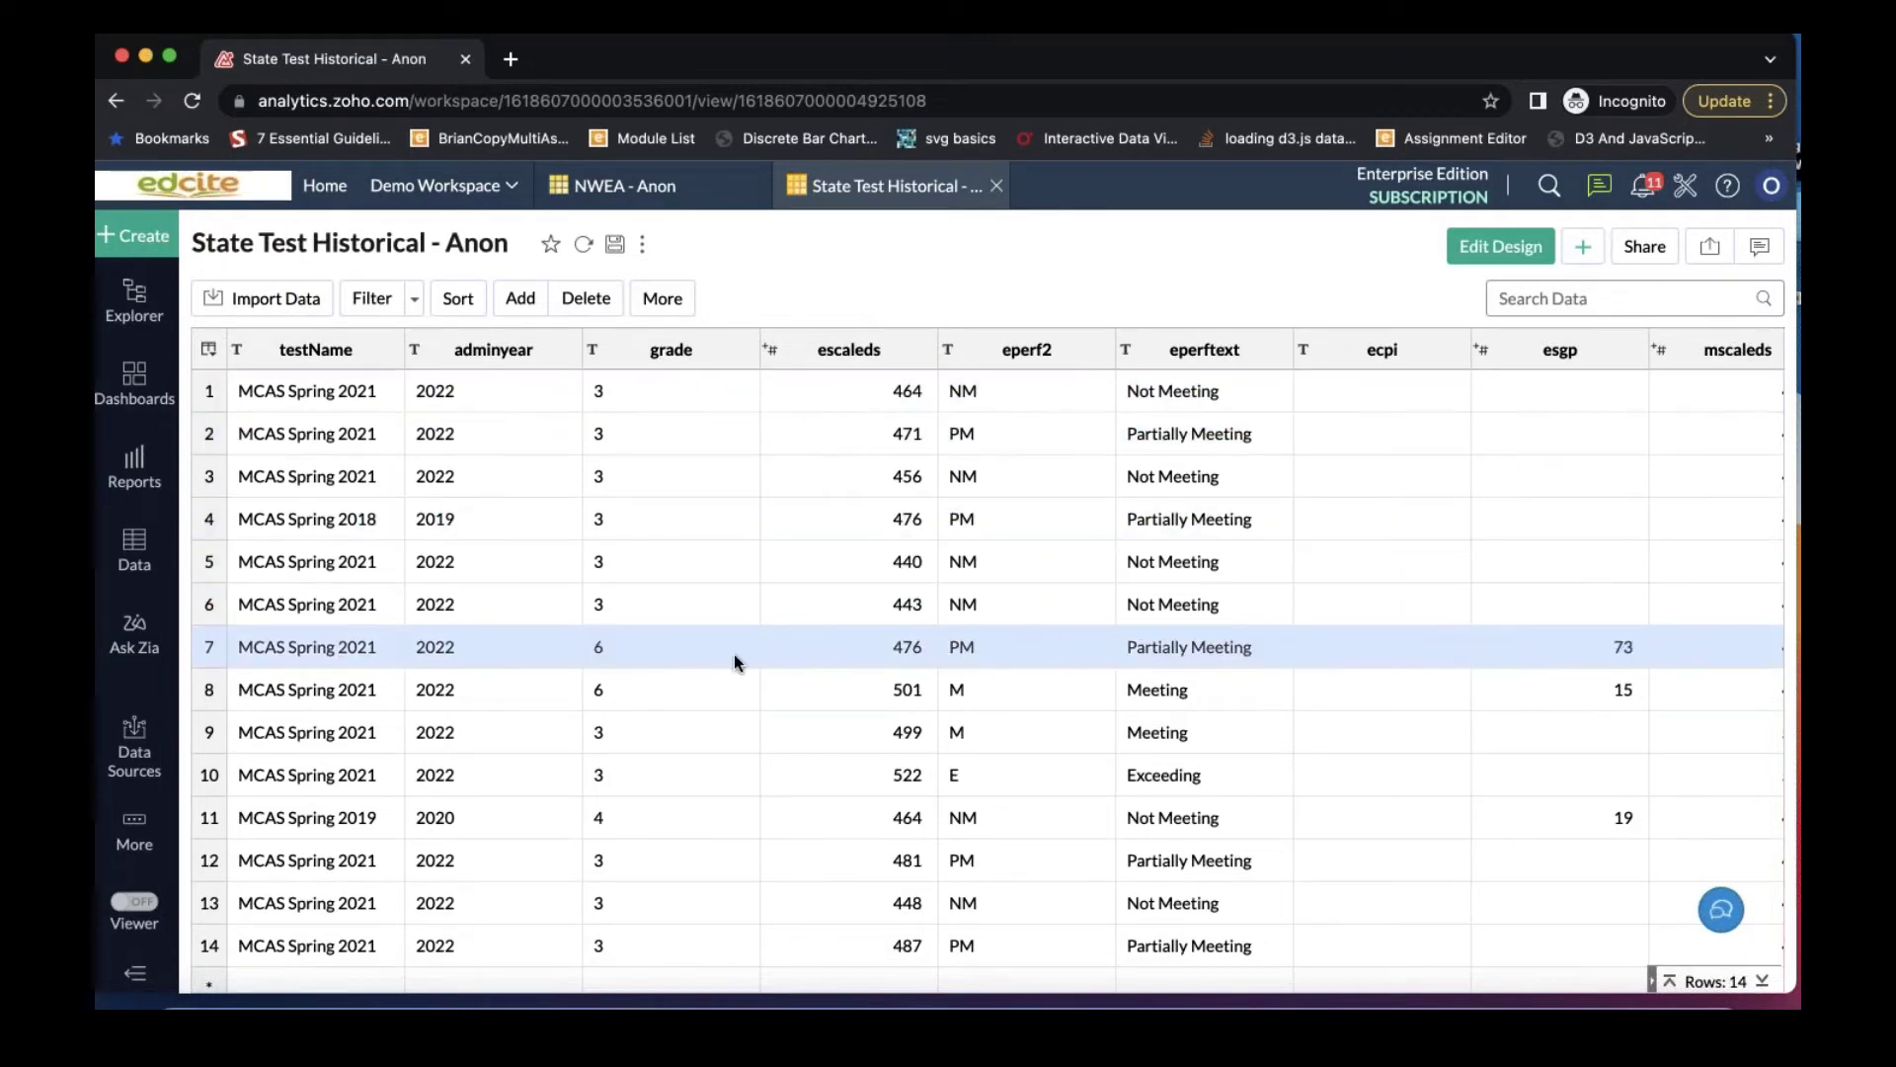
Step: Open the Demo Workspace explorer and look through its tables, reports and folders
left_click(134, 301)
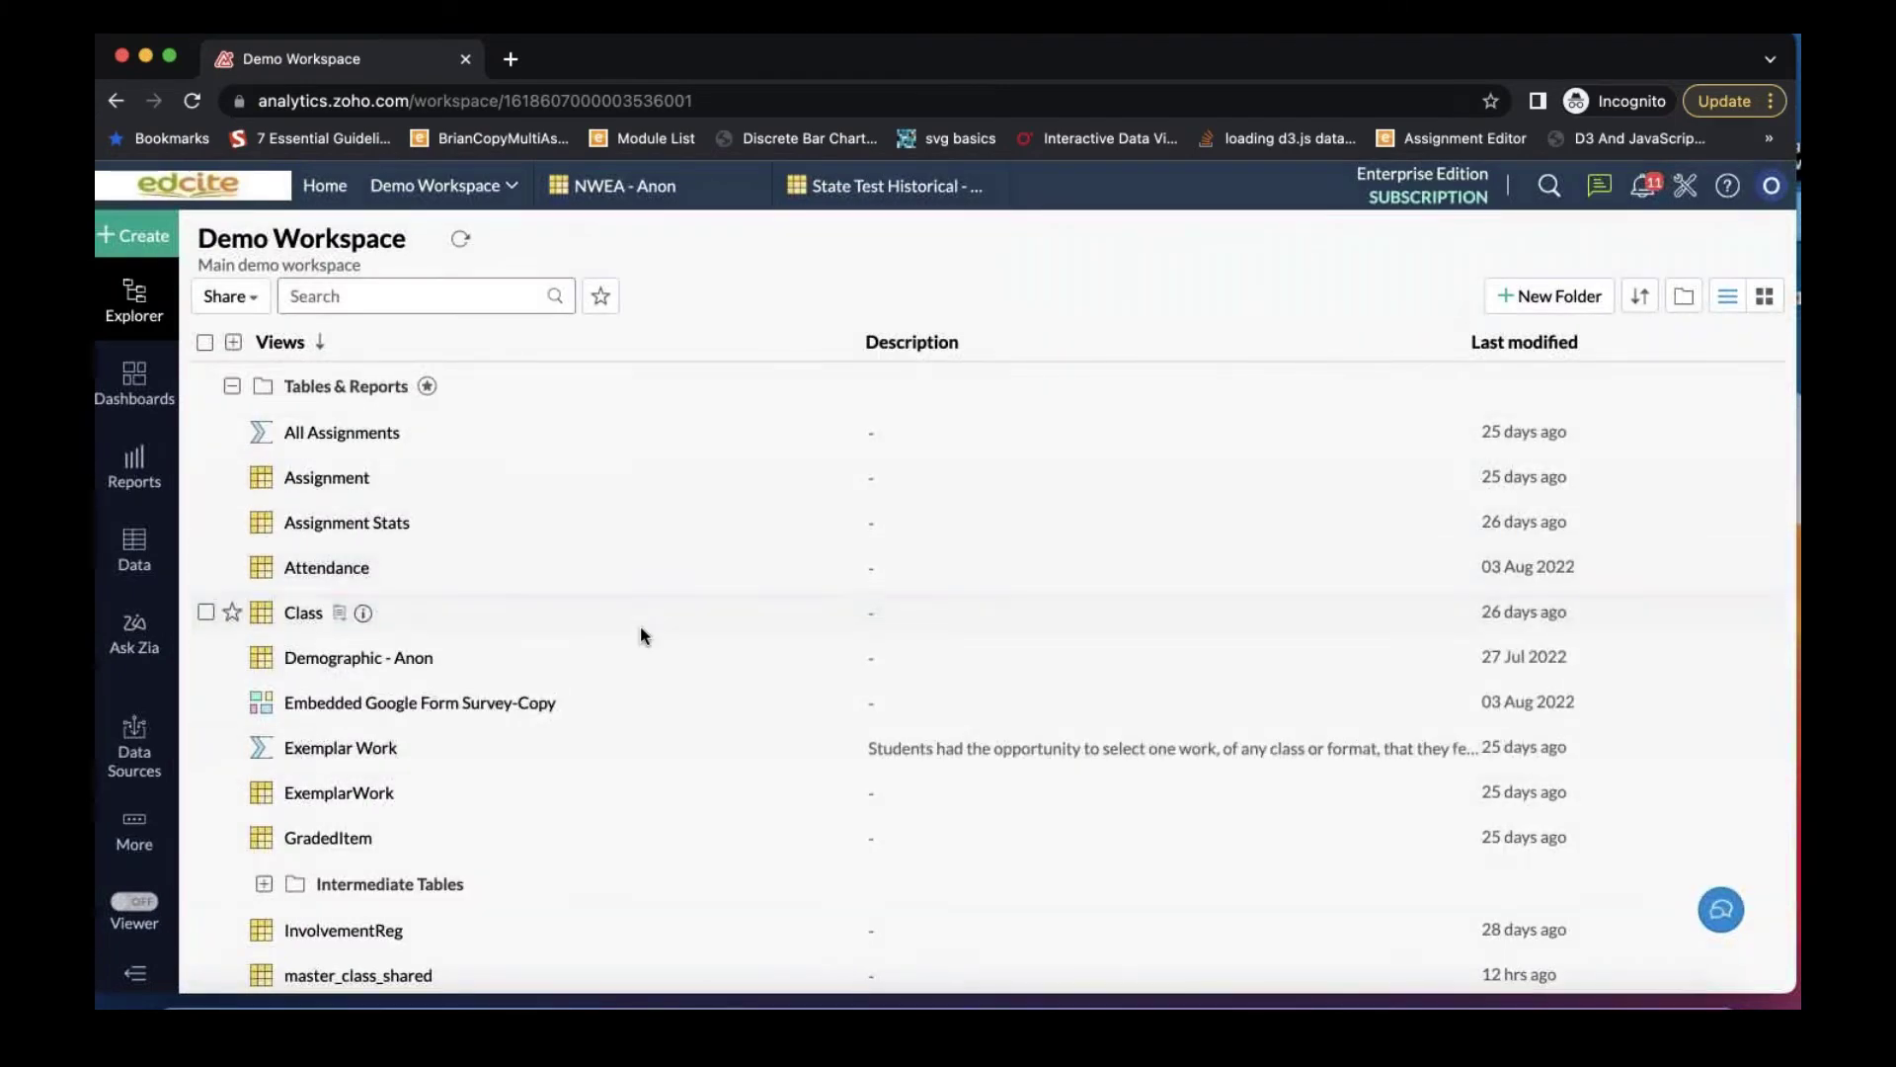
scroll(642, 634, "down", 10)
scroll(642, 634, "up", 10)
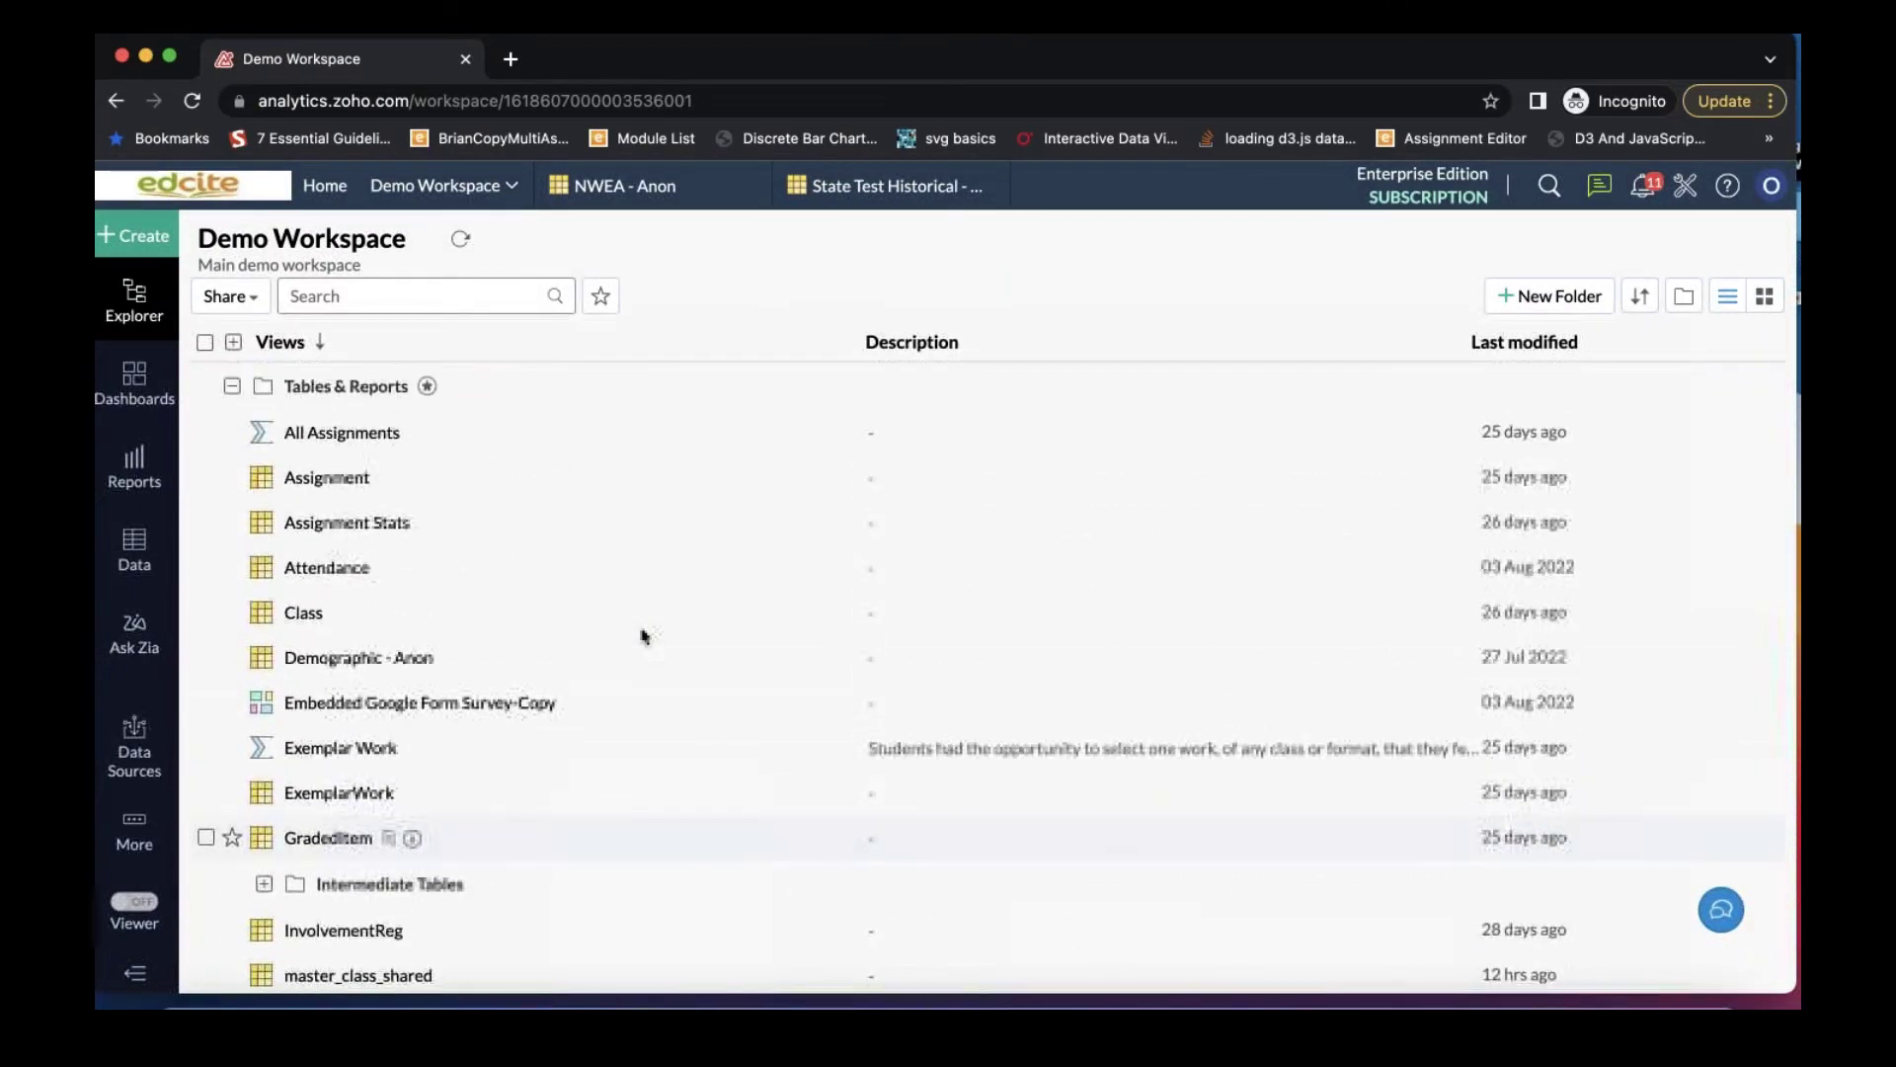
scroll(643, 635, "down", 3)
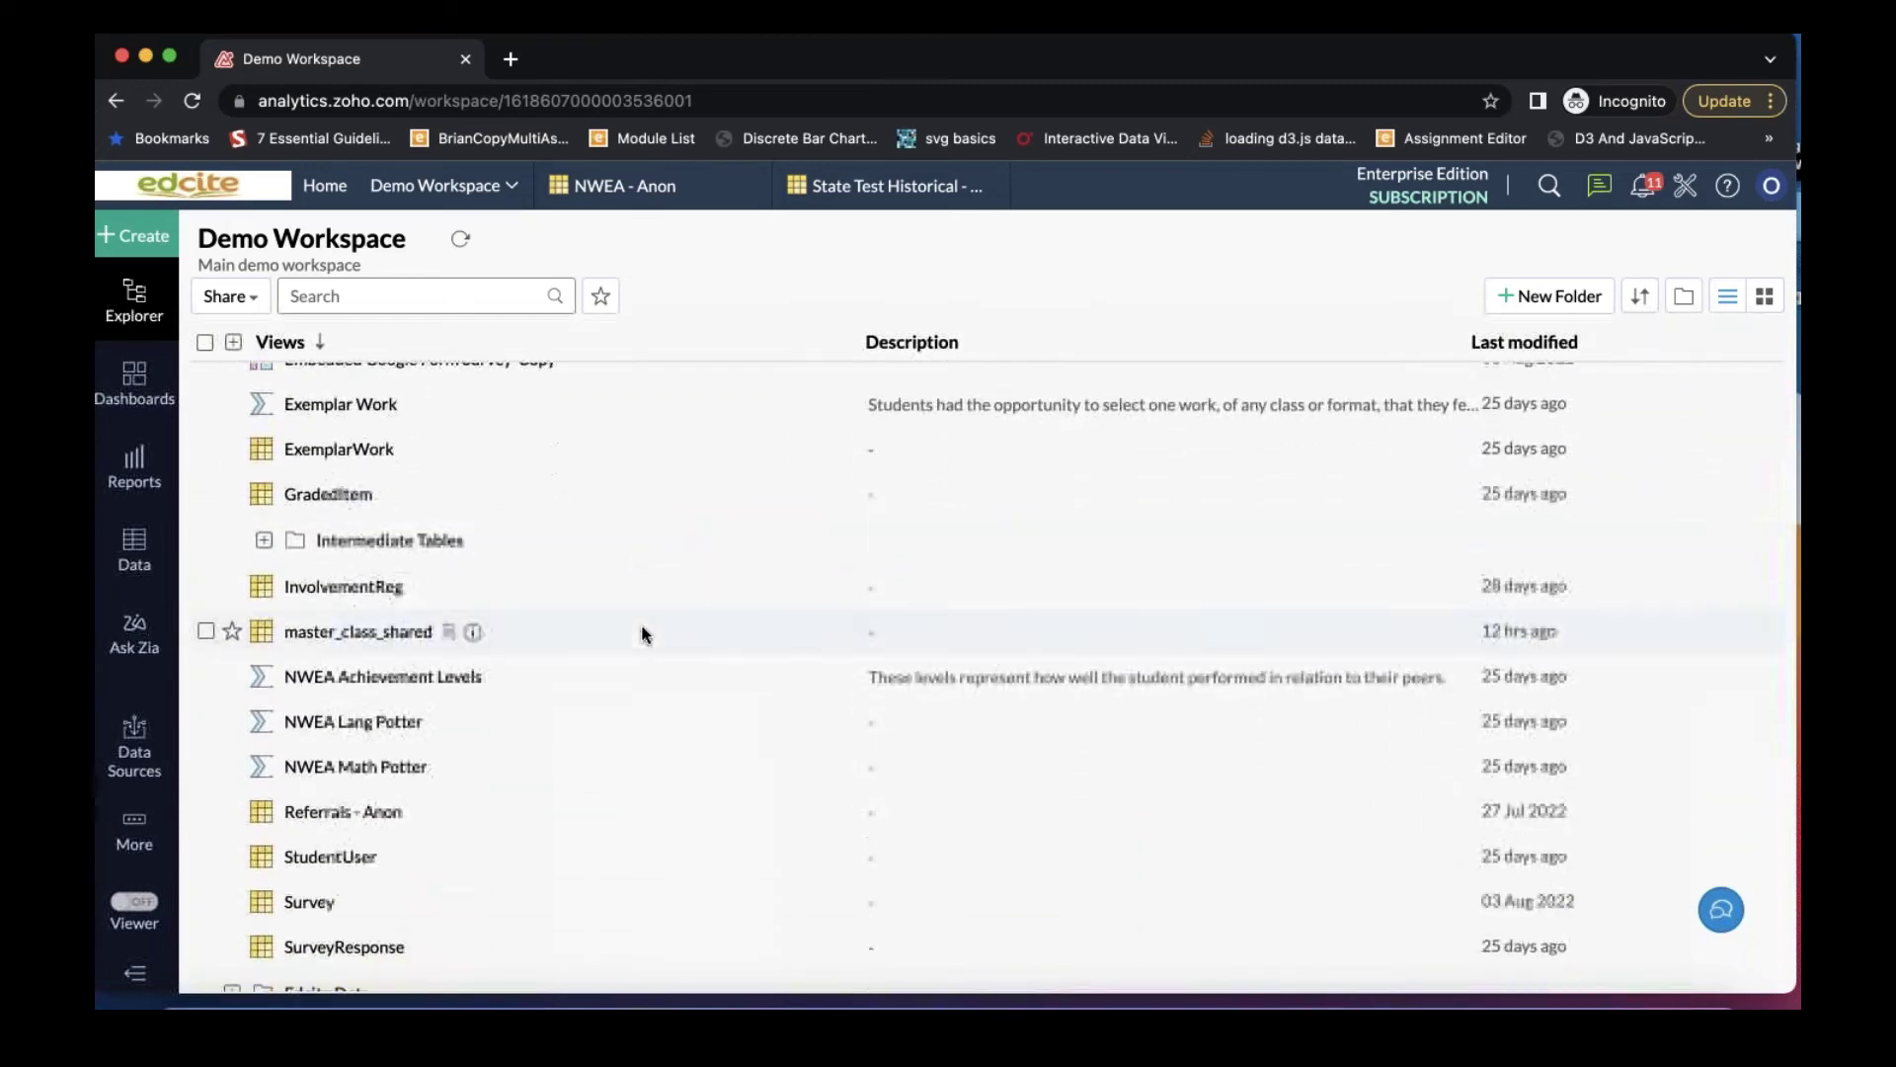
scroll(643, 635, "down", 2)
scroll(643, 635, "down", 1)
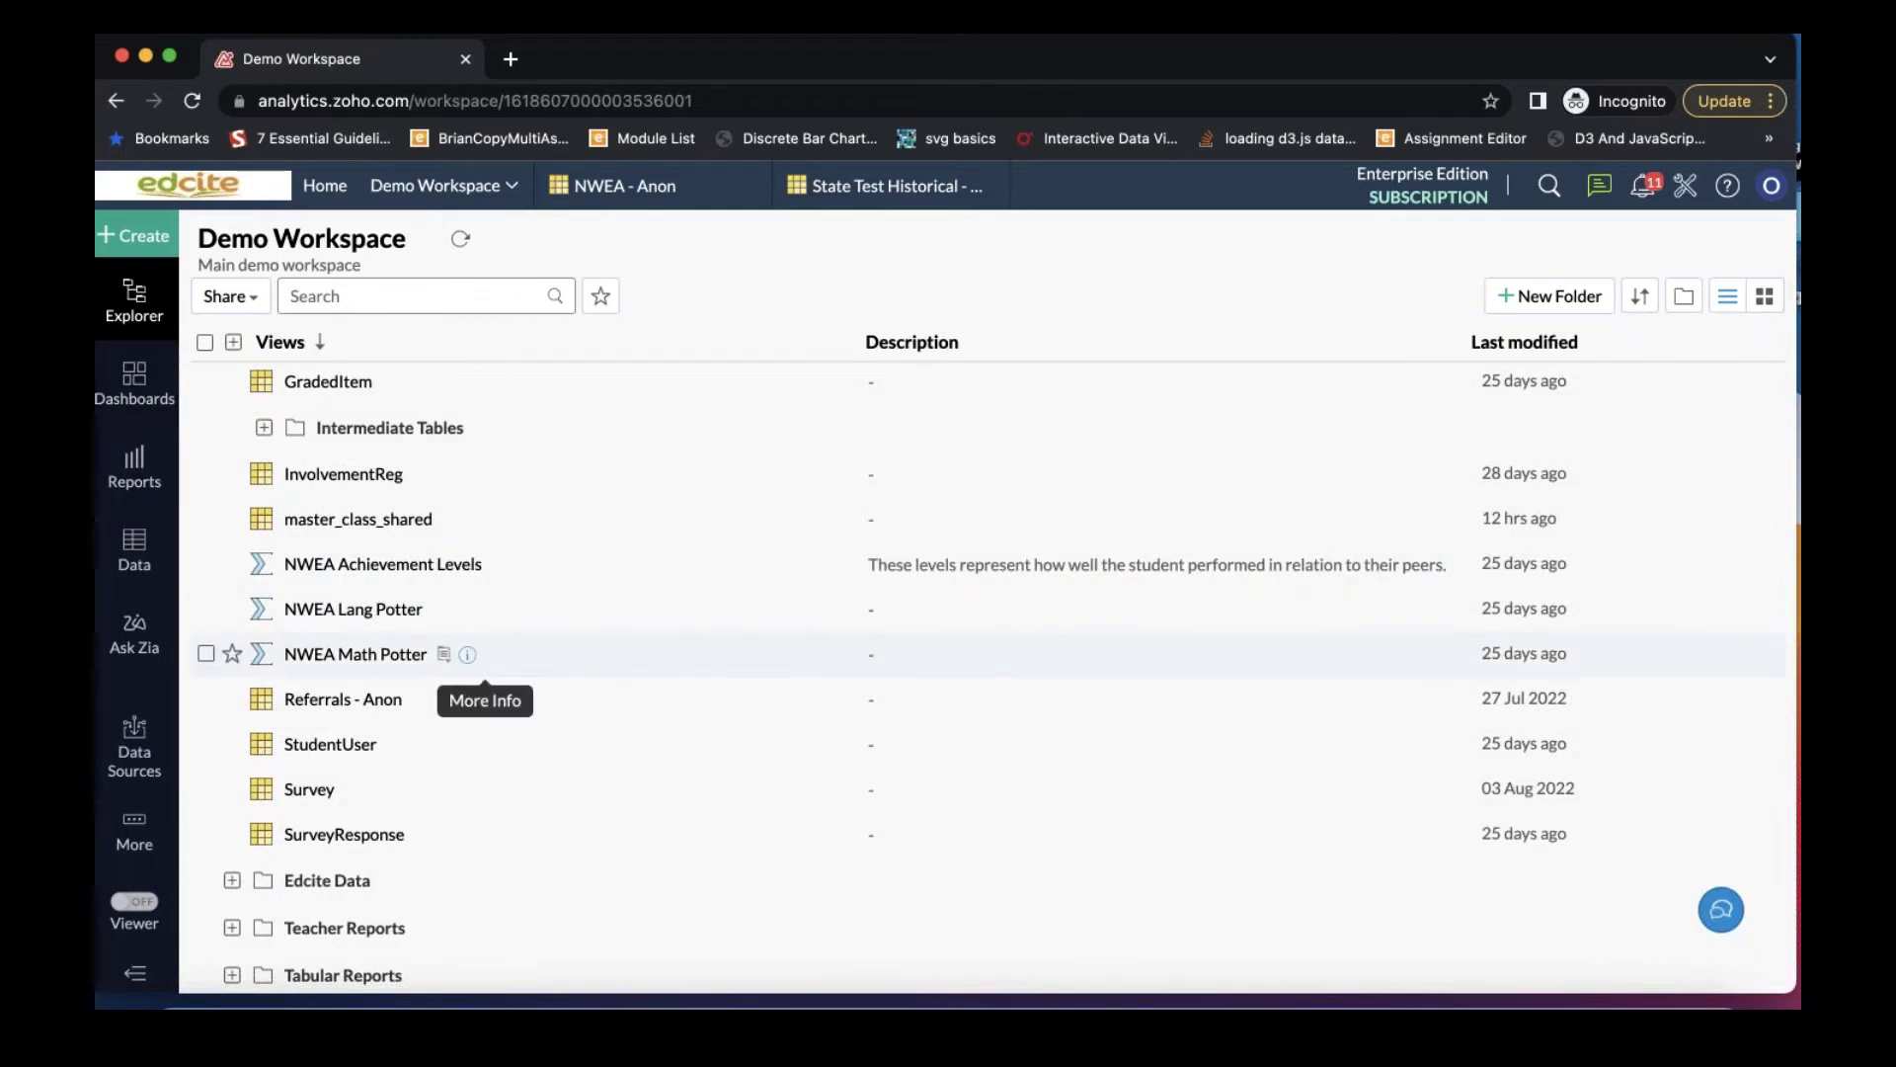
scroll(467, 656, "up", 5)
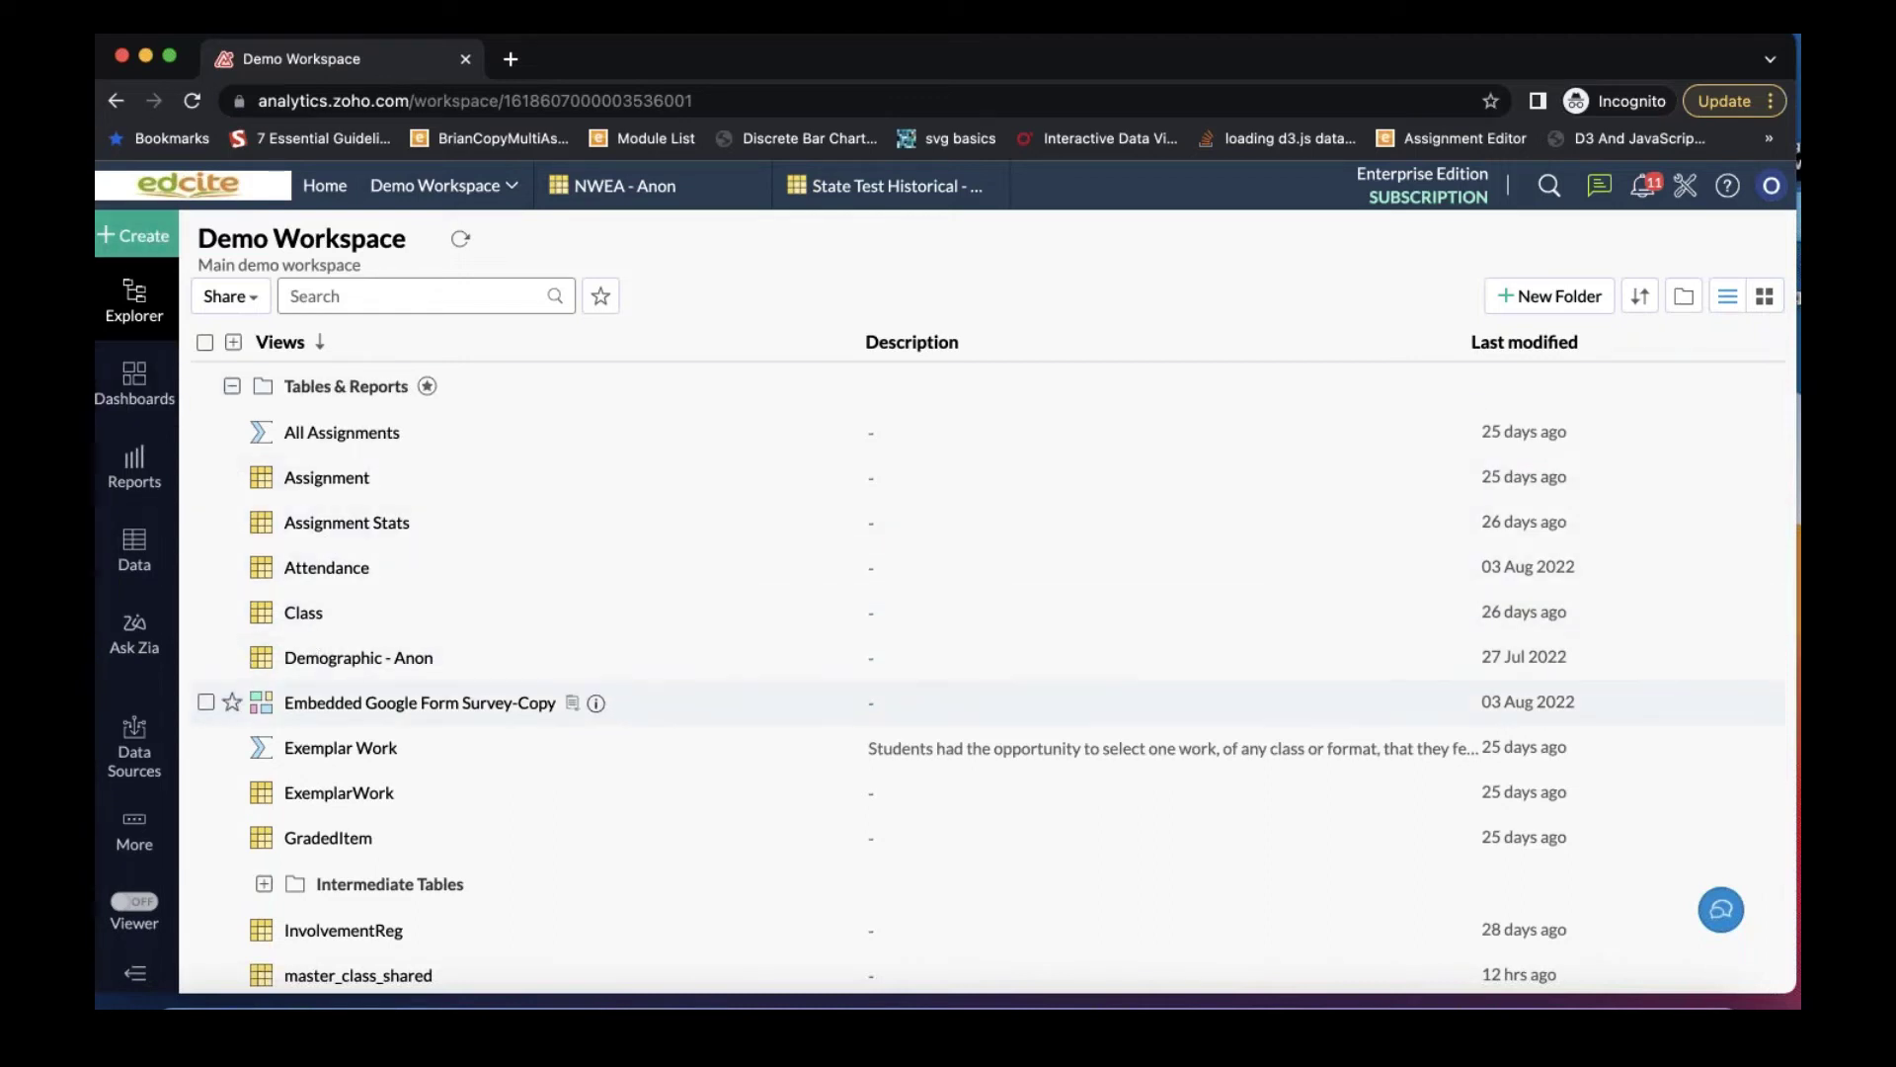
scroll(208, 696, "down", 1)
scroll(345, 696, "up", 1)
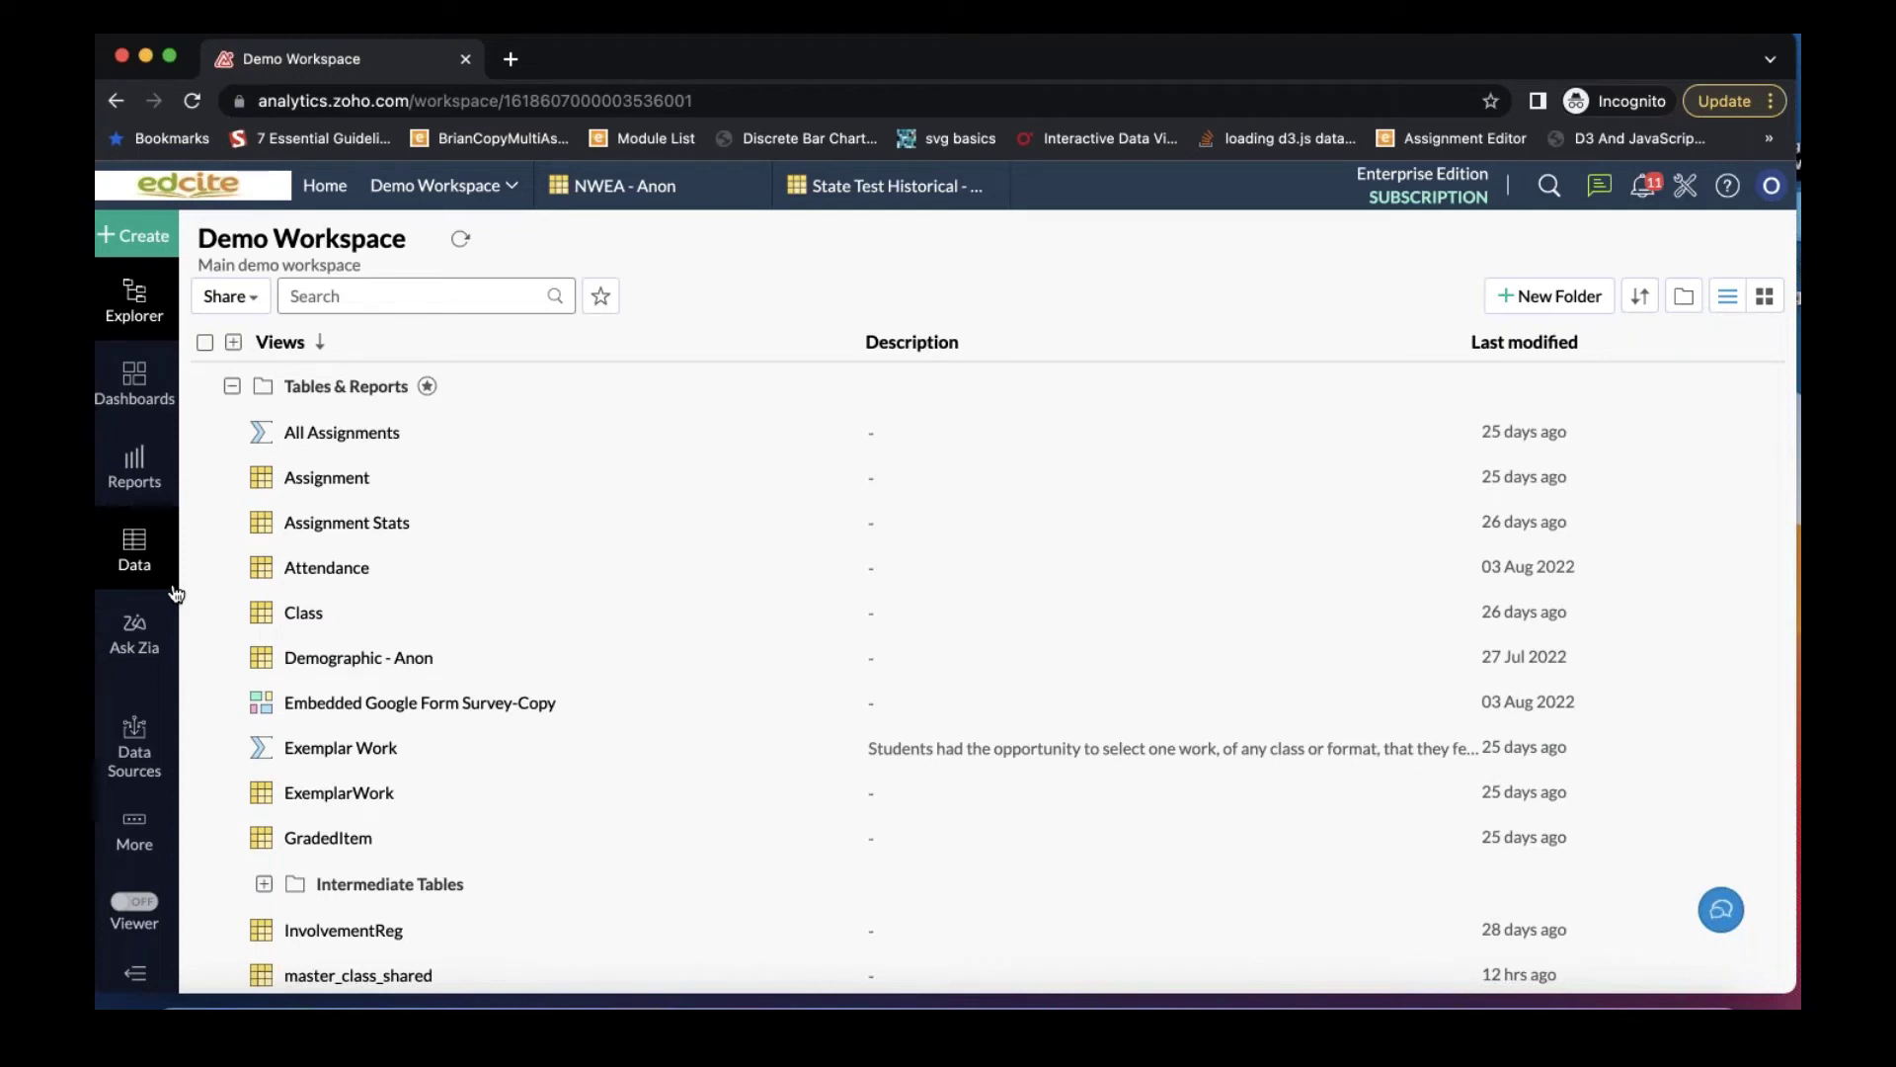
Step: Check the workspace's list of data tables, return to the State Test Historical - Anon table and look across its columns
left_click(136, 563)
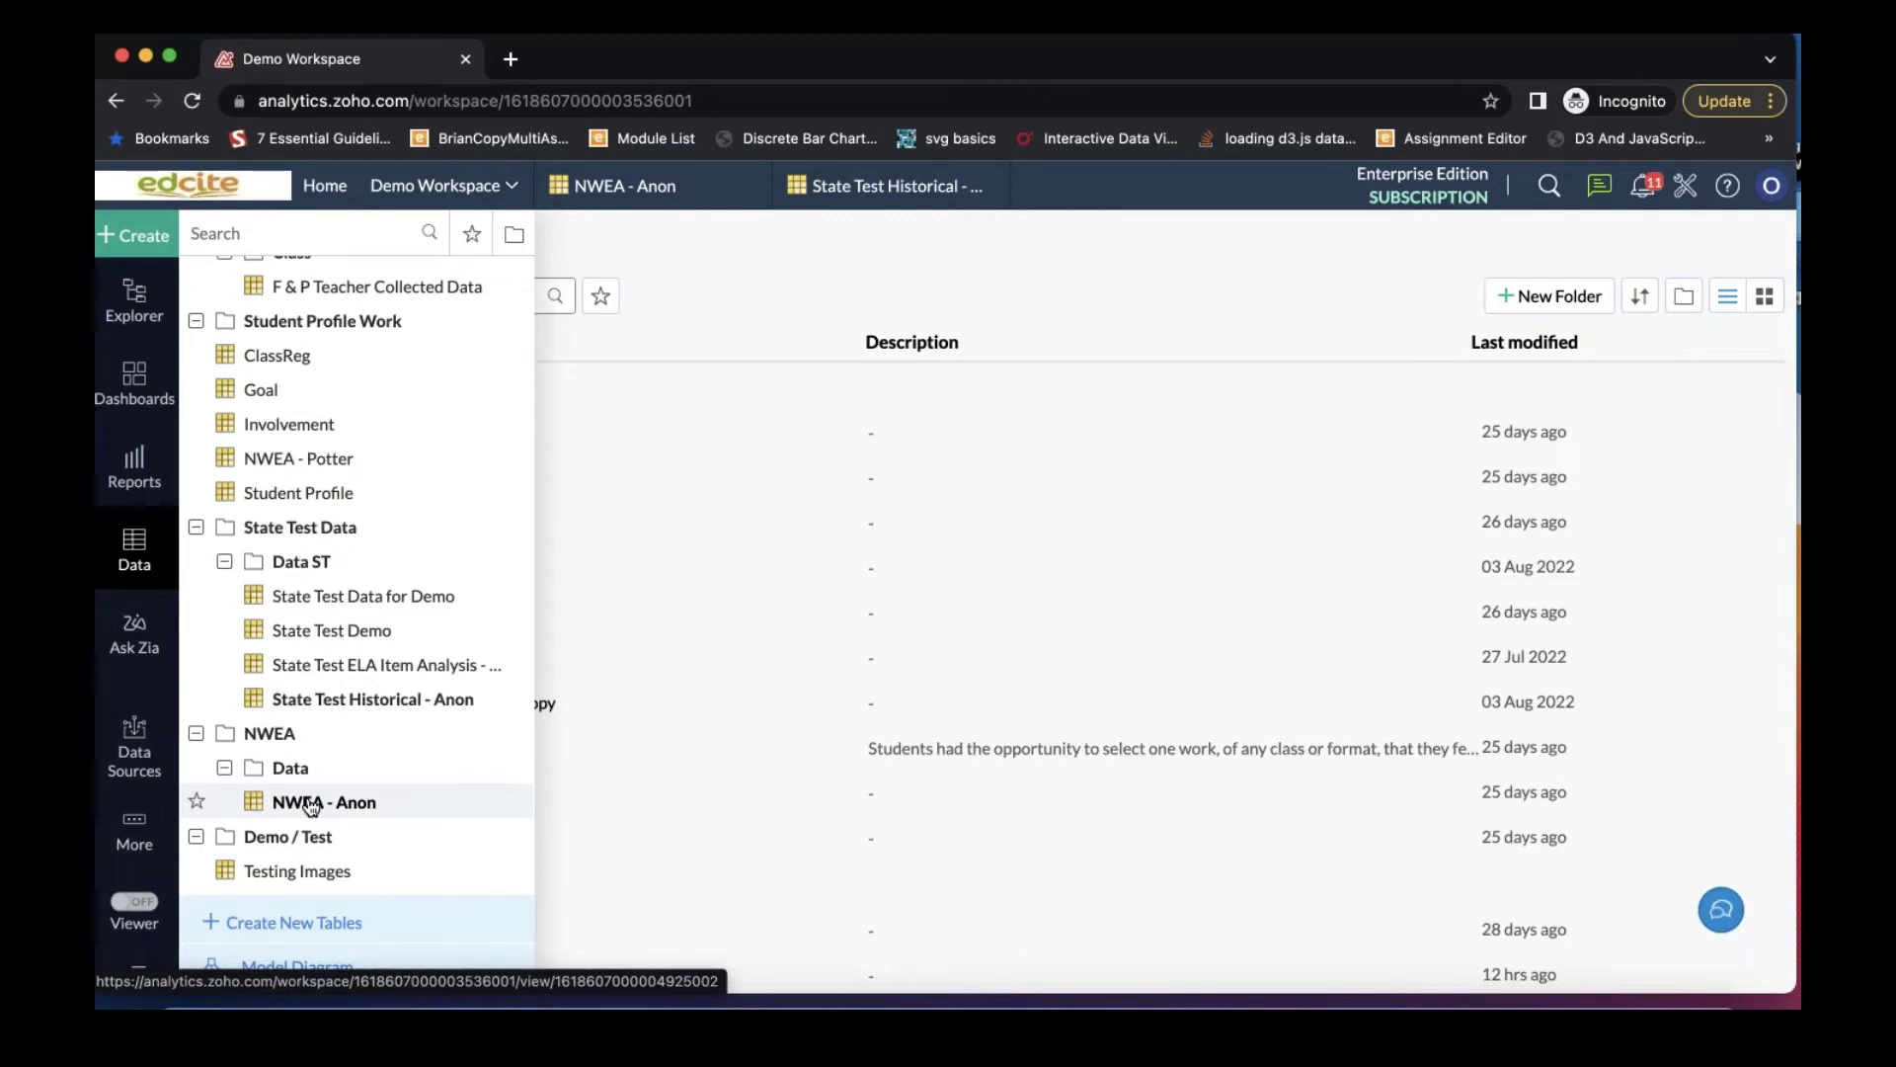
left_click(846, 202)
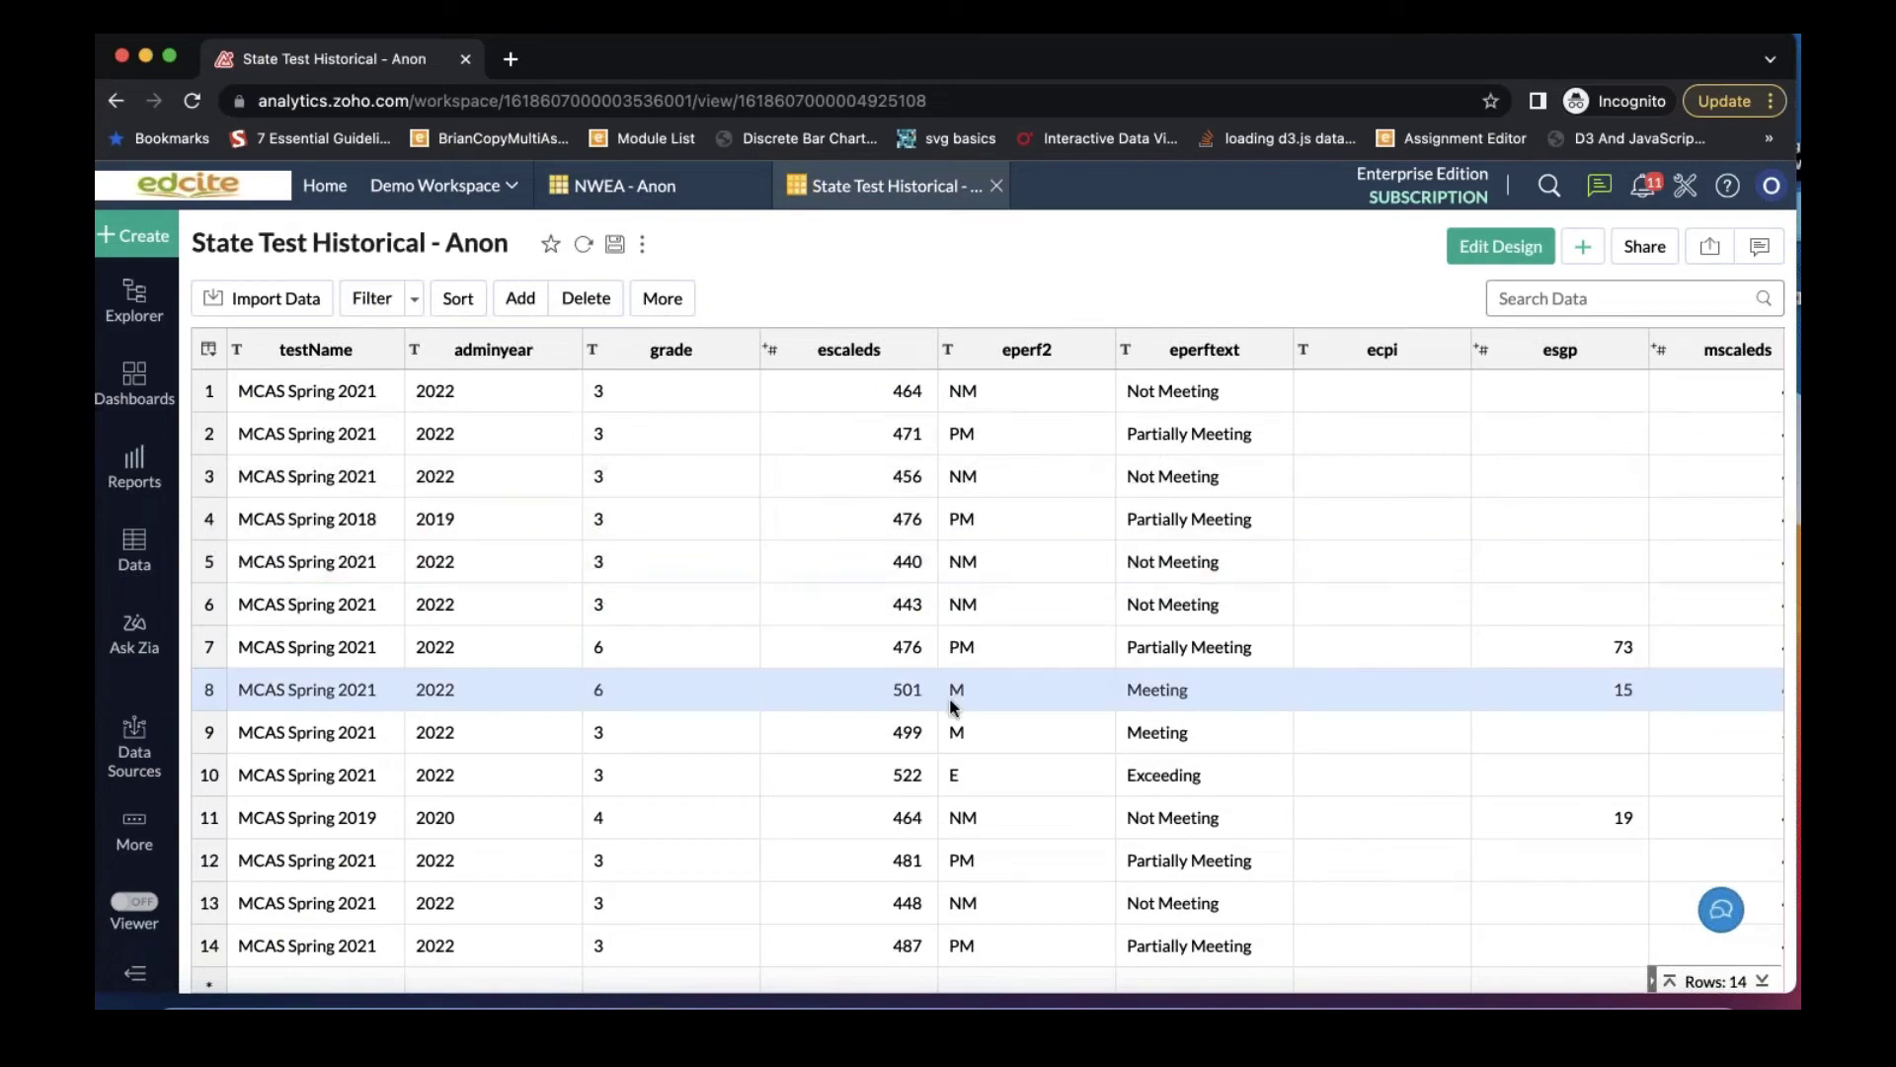
scroll(953, 708, "right", 5)
scroll(953, 708, "right", 10)
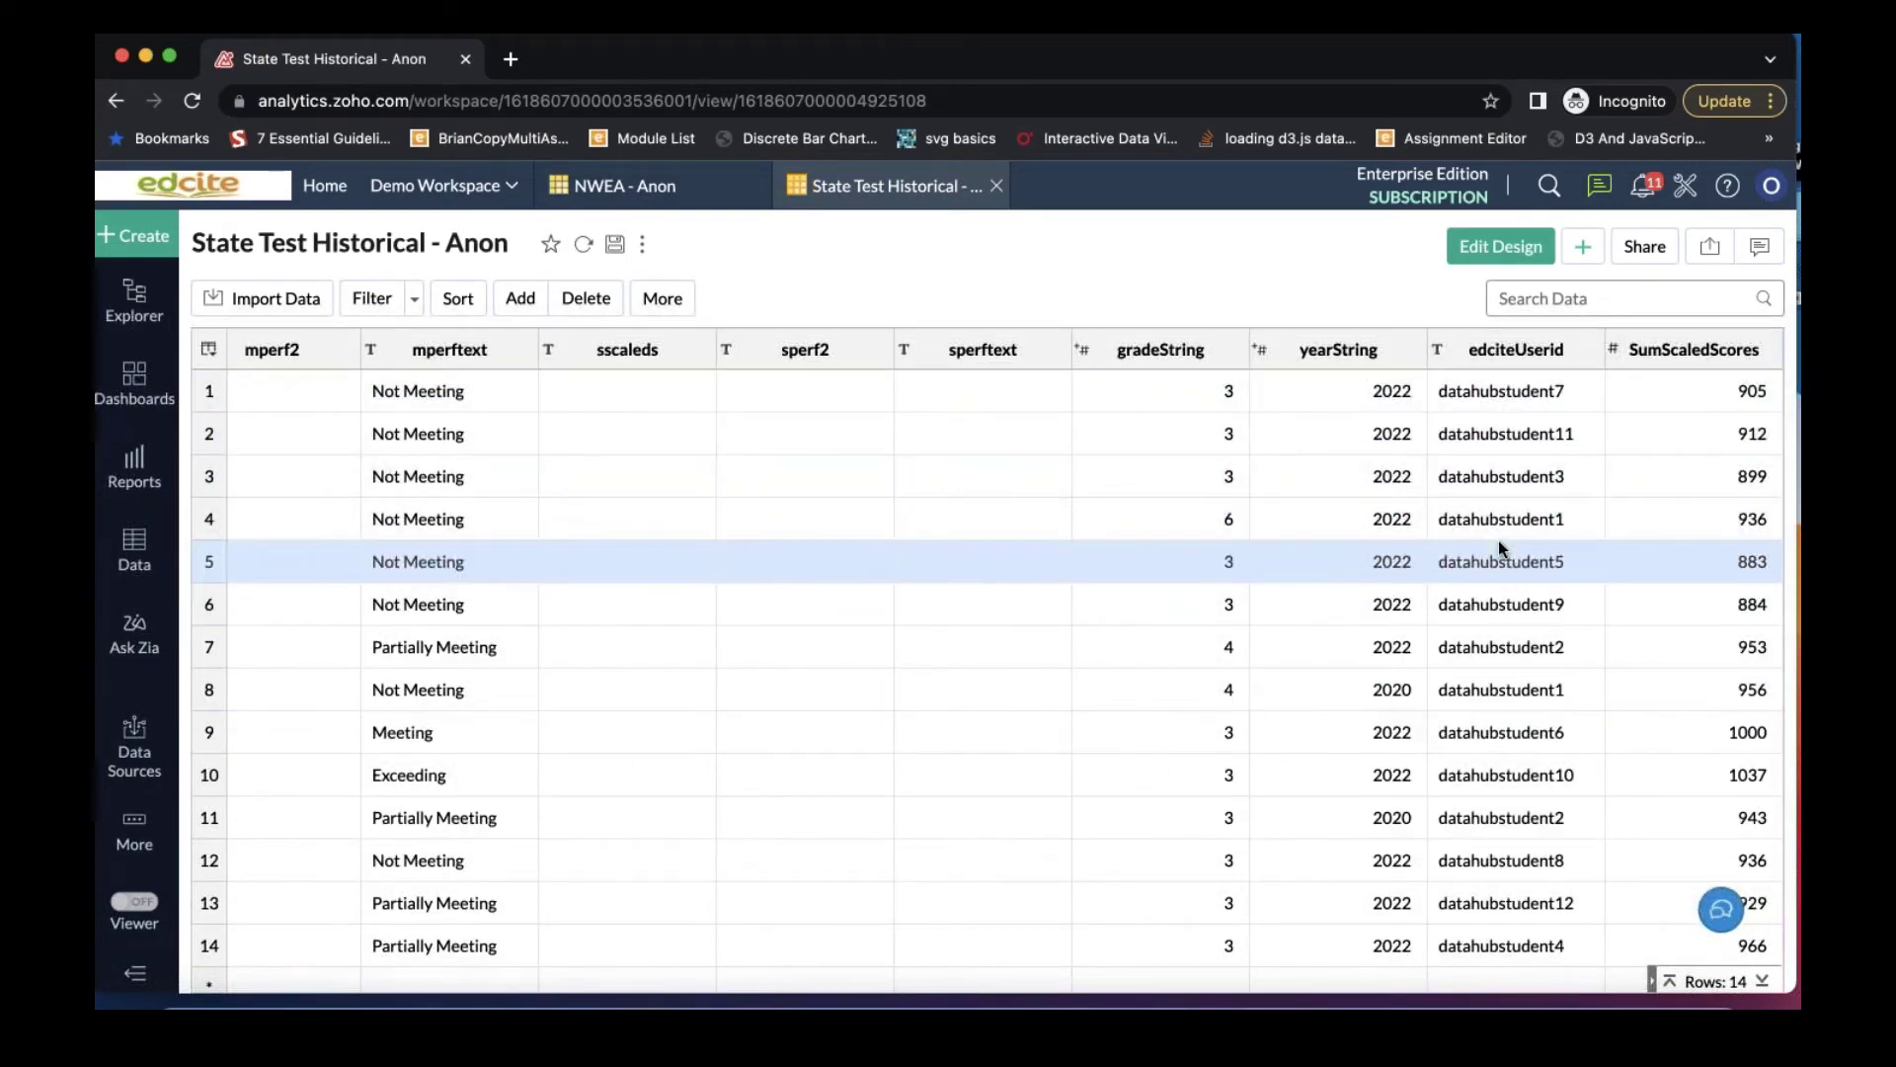
scroll(1497, 541, "left", 15)
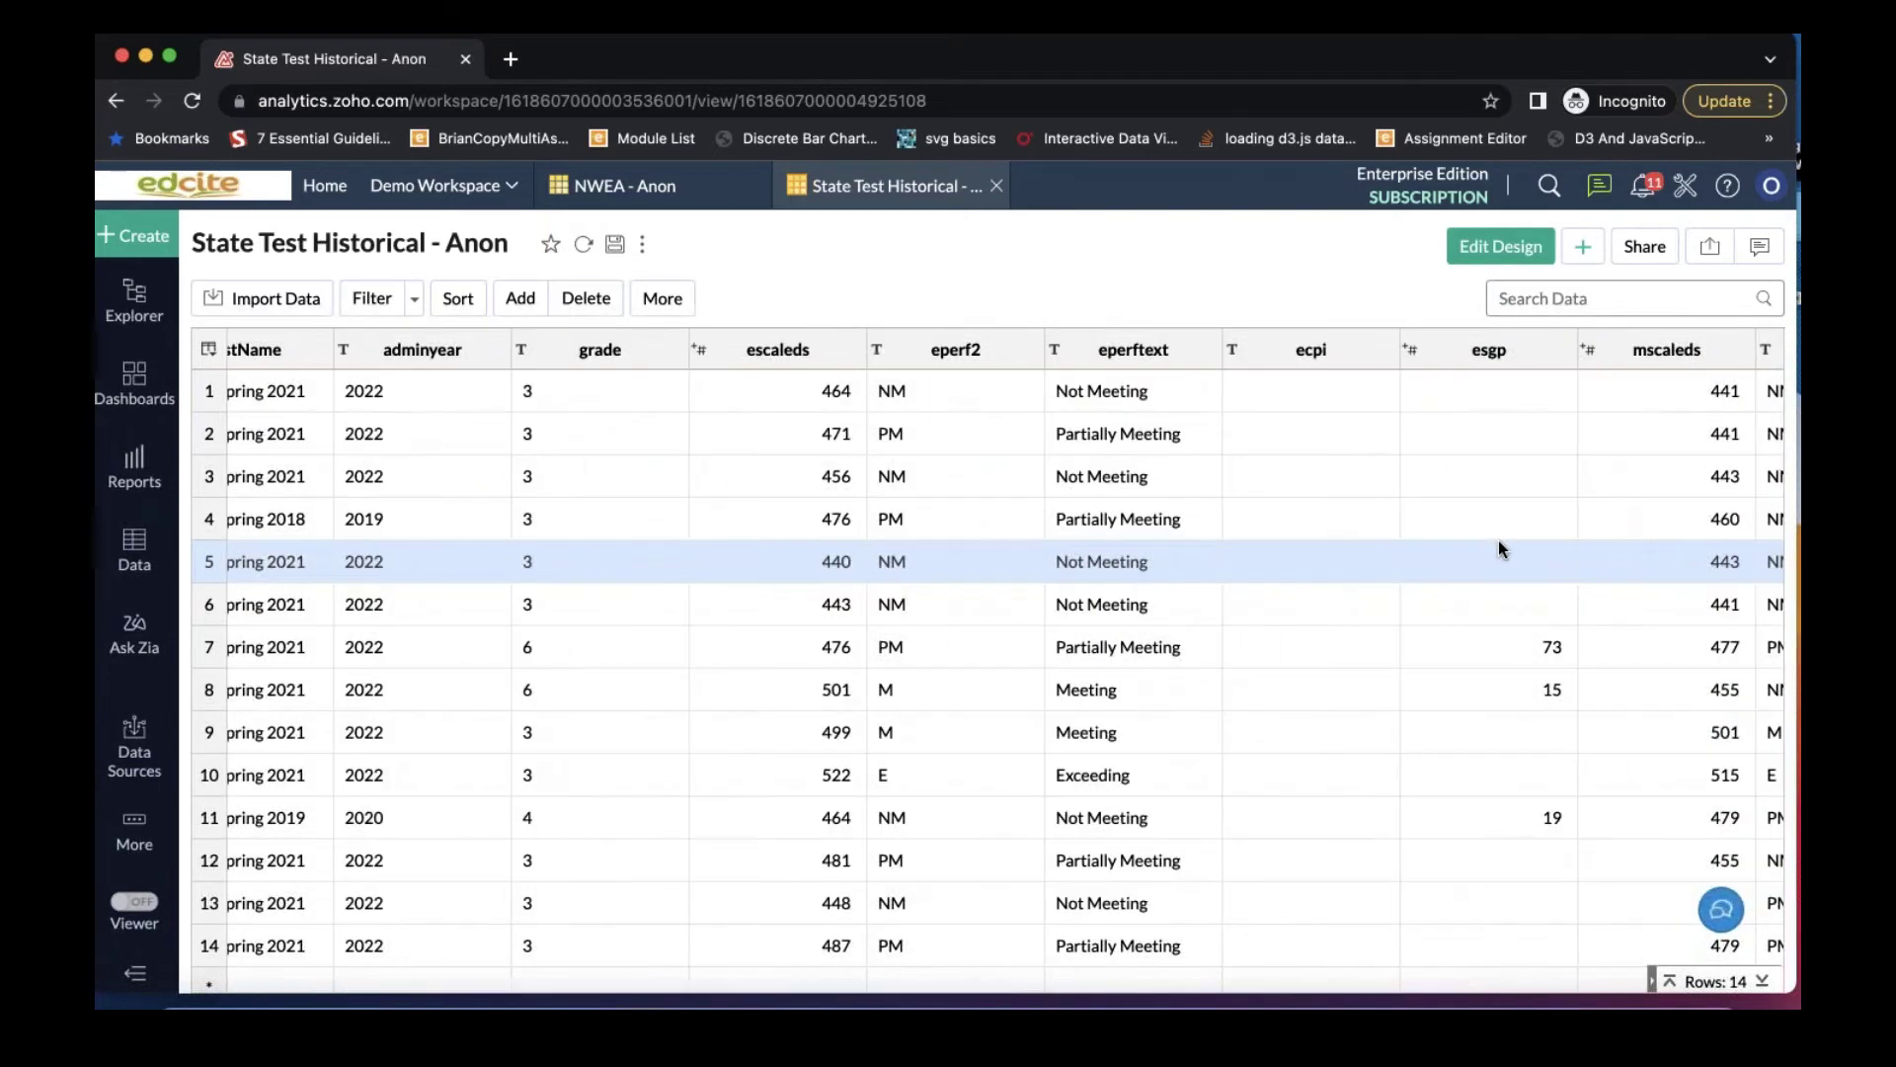
scroll(1497, 542, "left", 2)
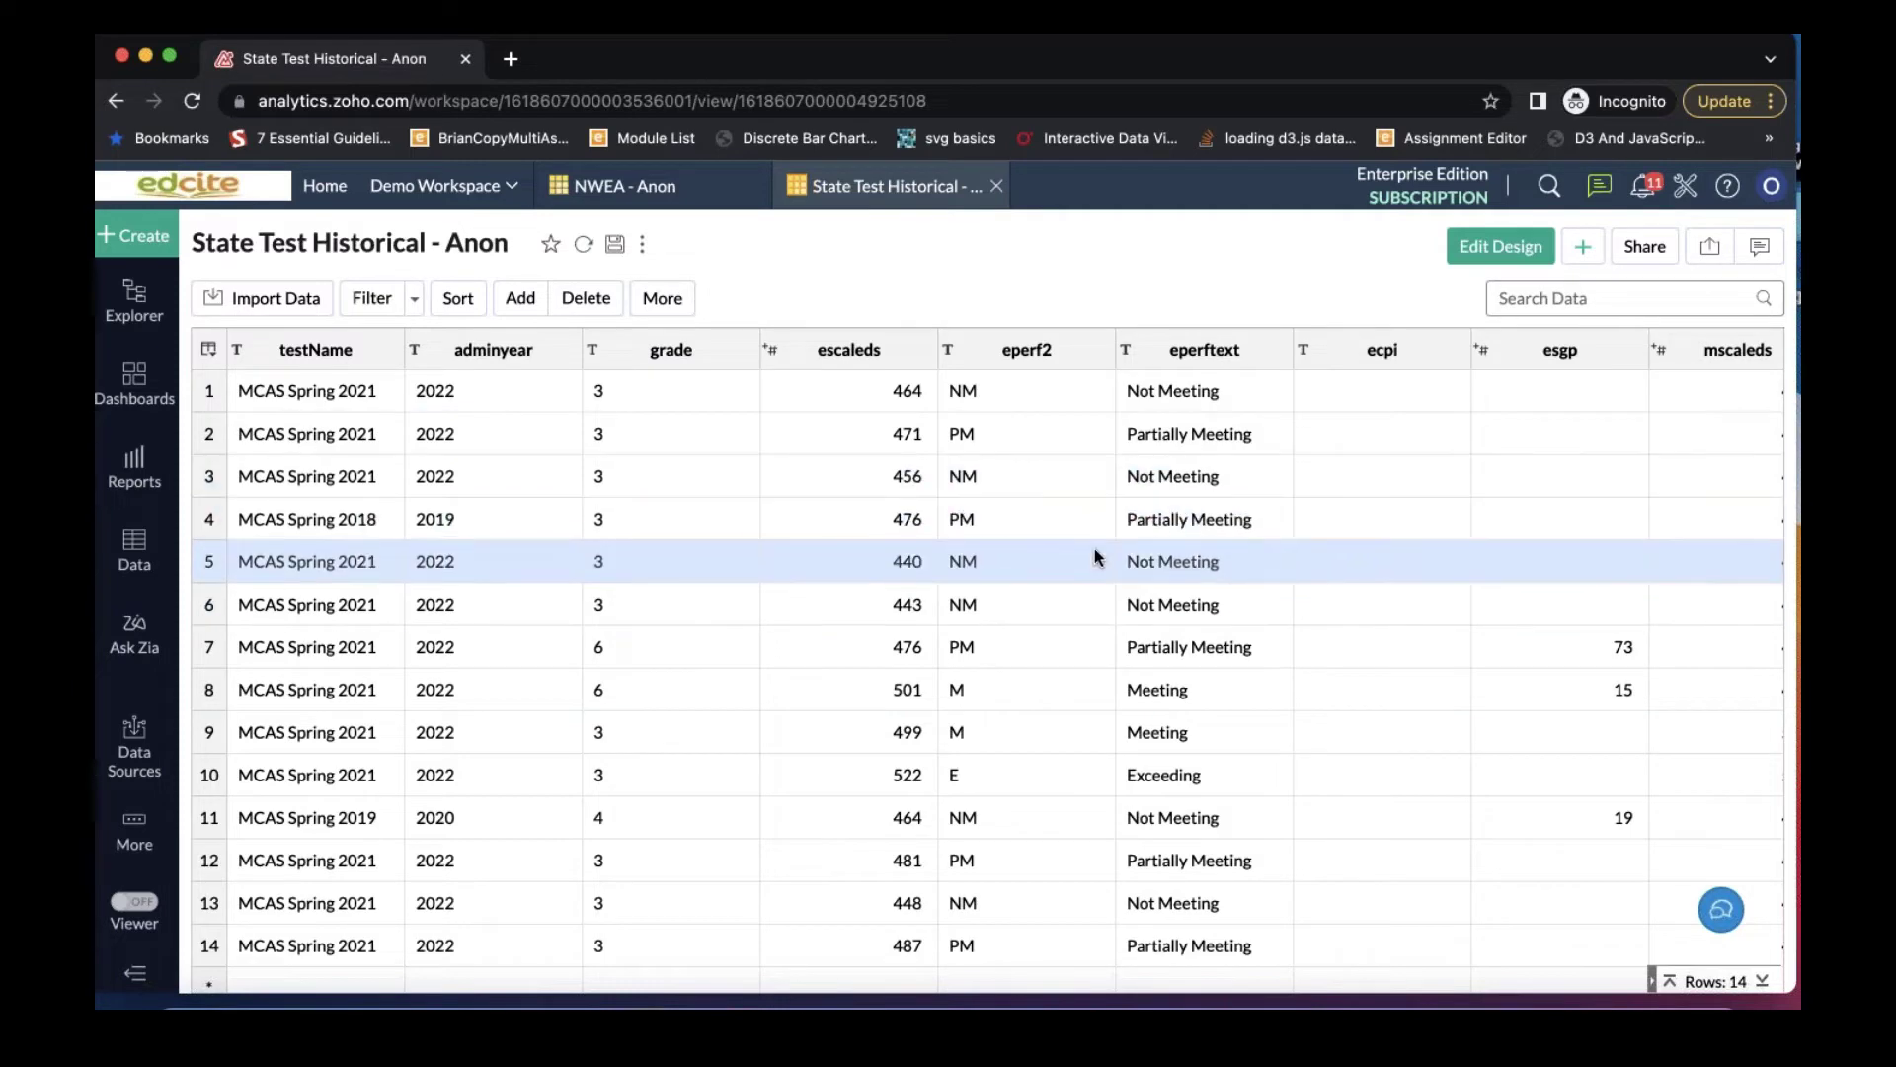
Step: Examine the ELA and math score and performance columns of the State Test Historical - Anon table, especially mperf2 and mperftext
scroll(1095, 552, "right", 3)
scroll(1094, 548, "up", 1)
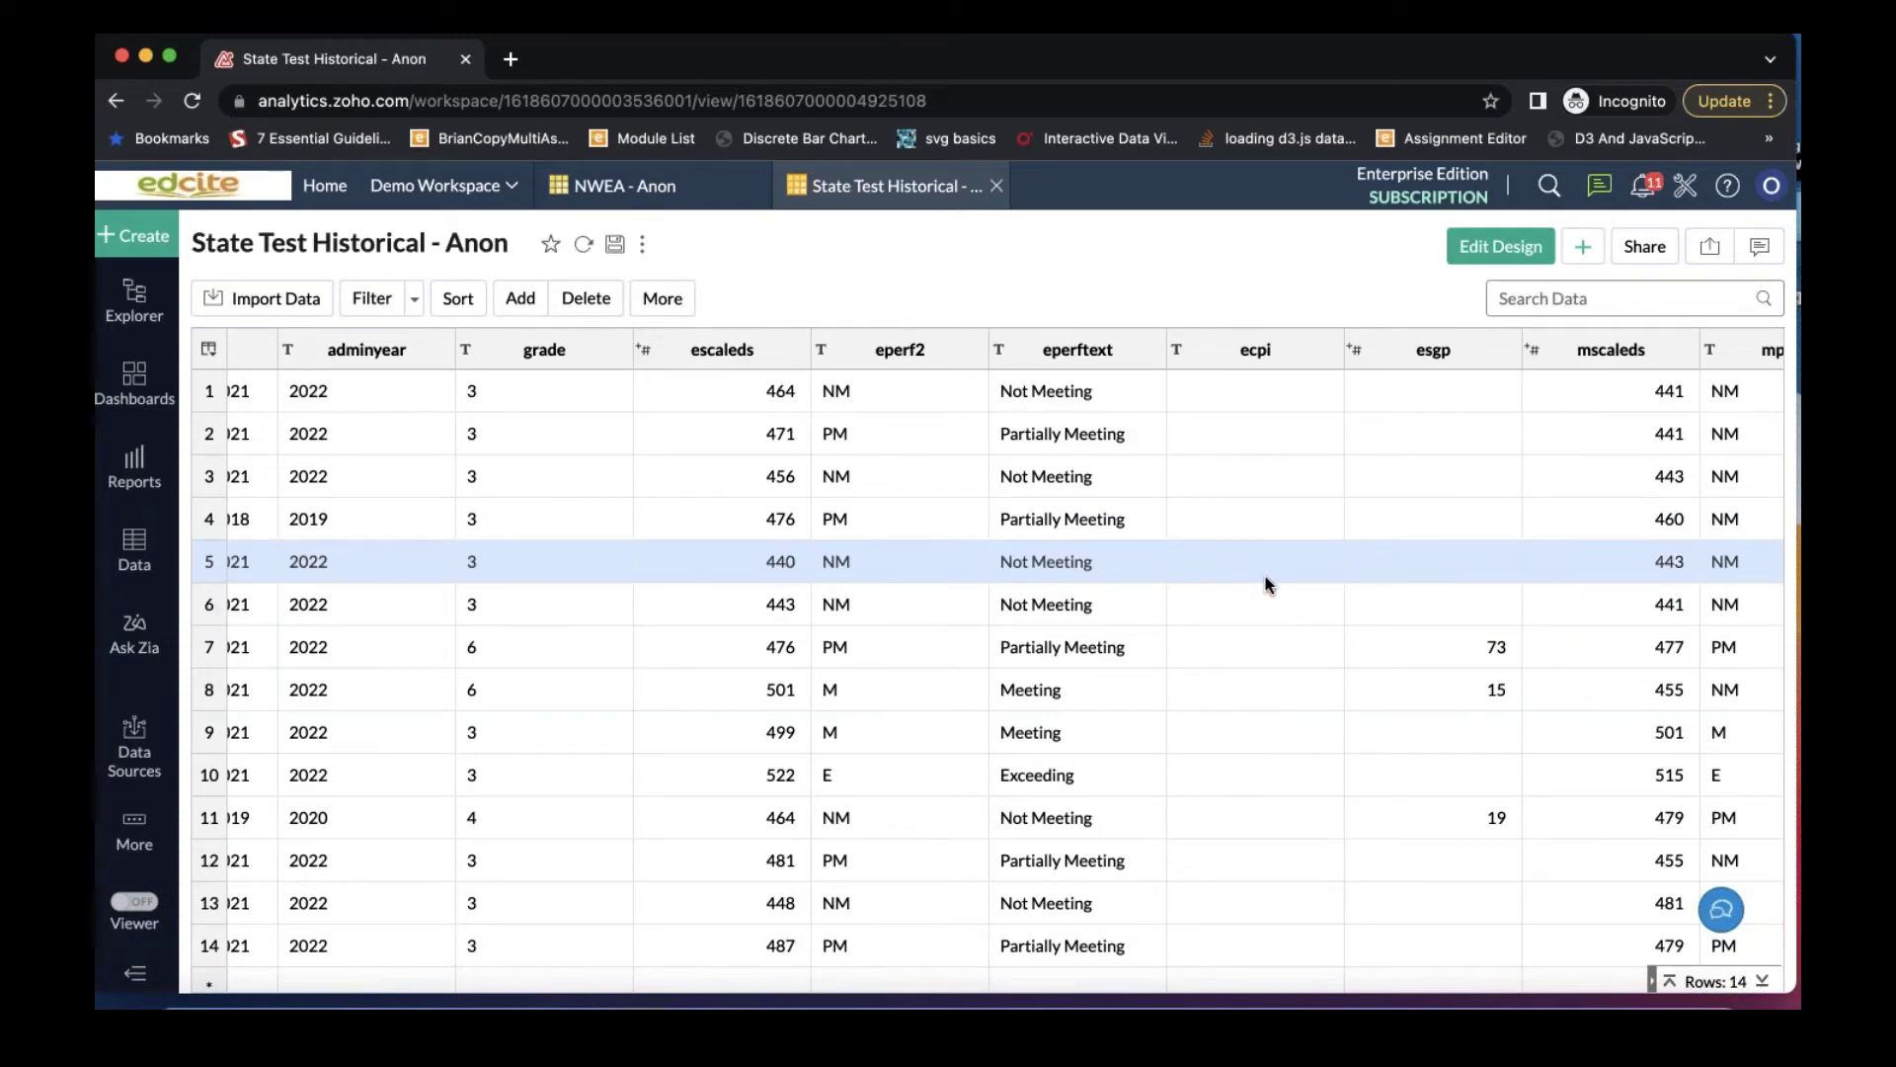
scroll(1265, 582, "right", 5)
scroll(1265, 583, "right", 5)
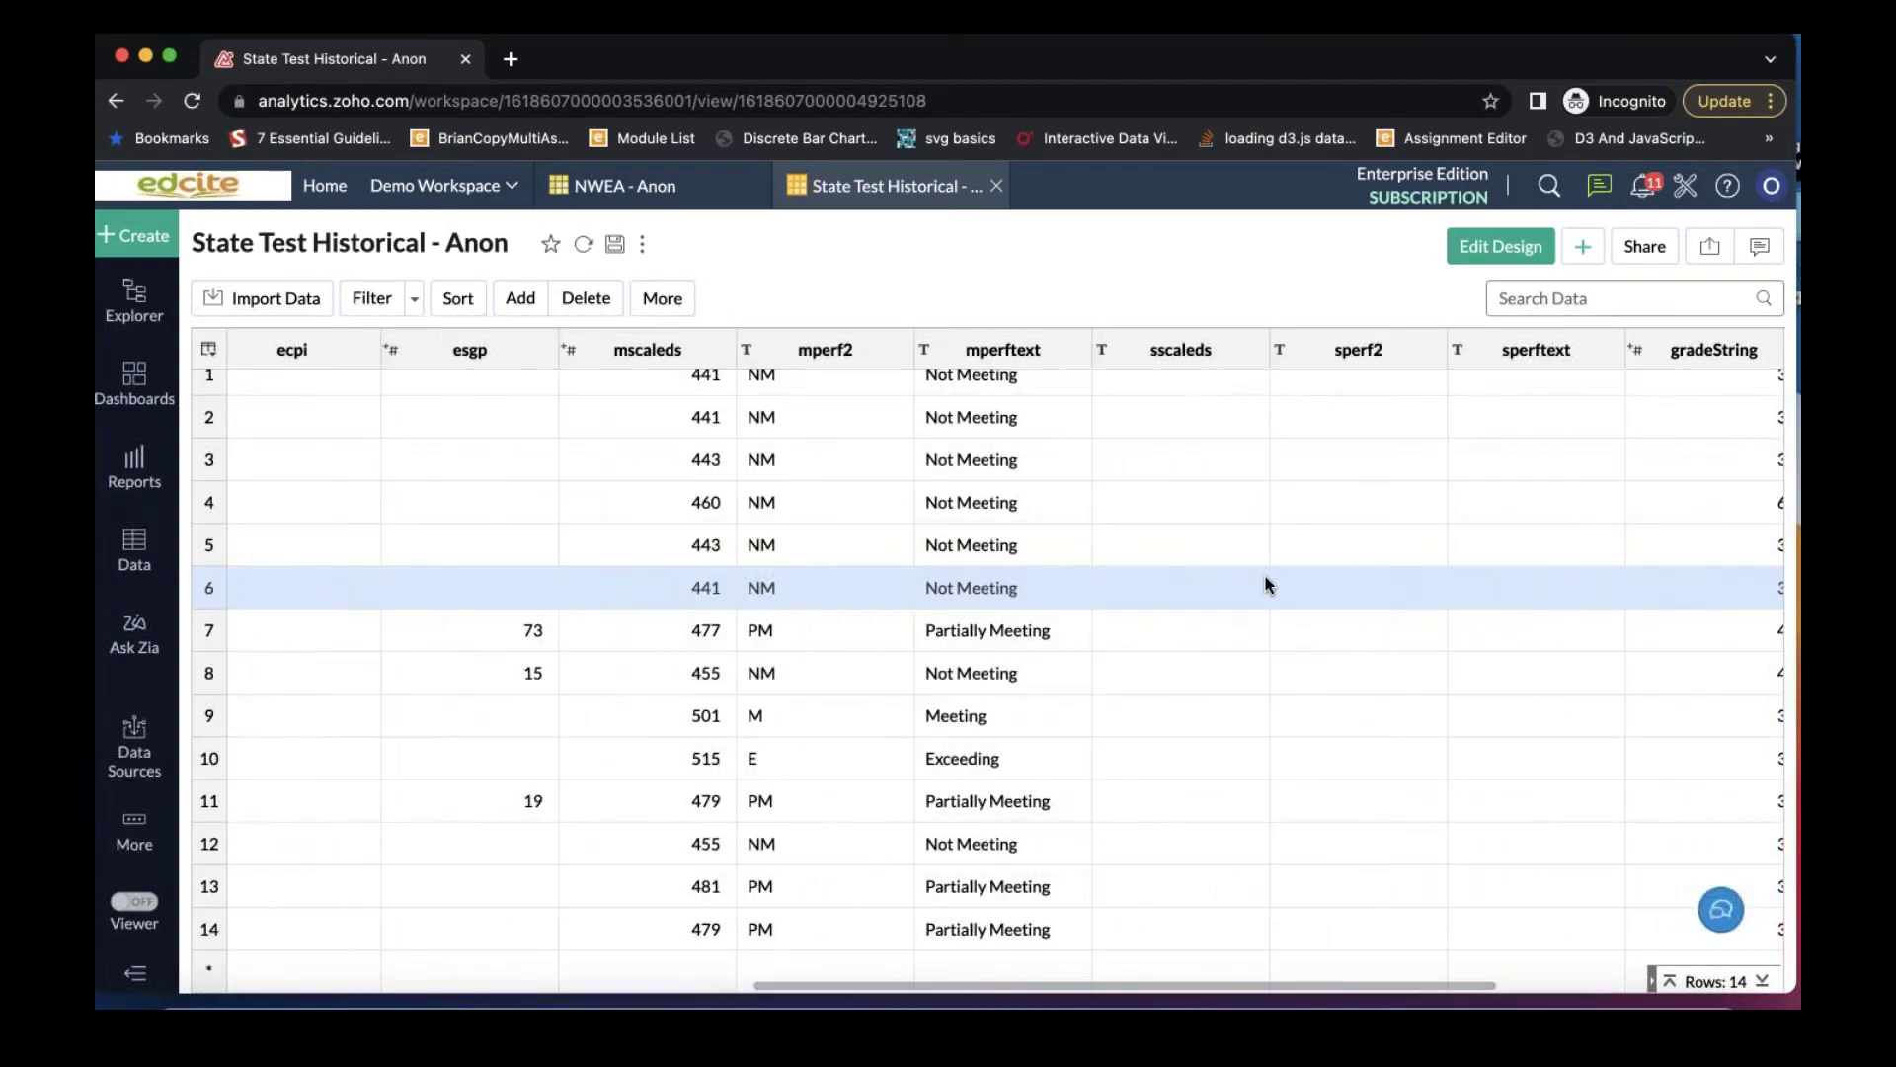
scroll(1265, 583, "left", 10)
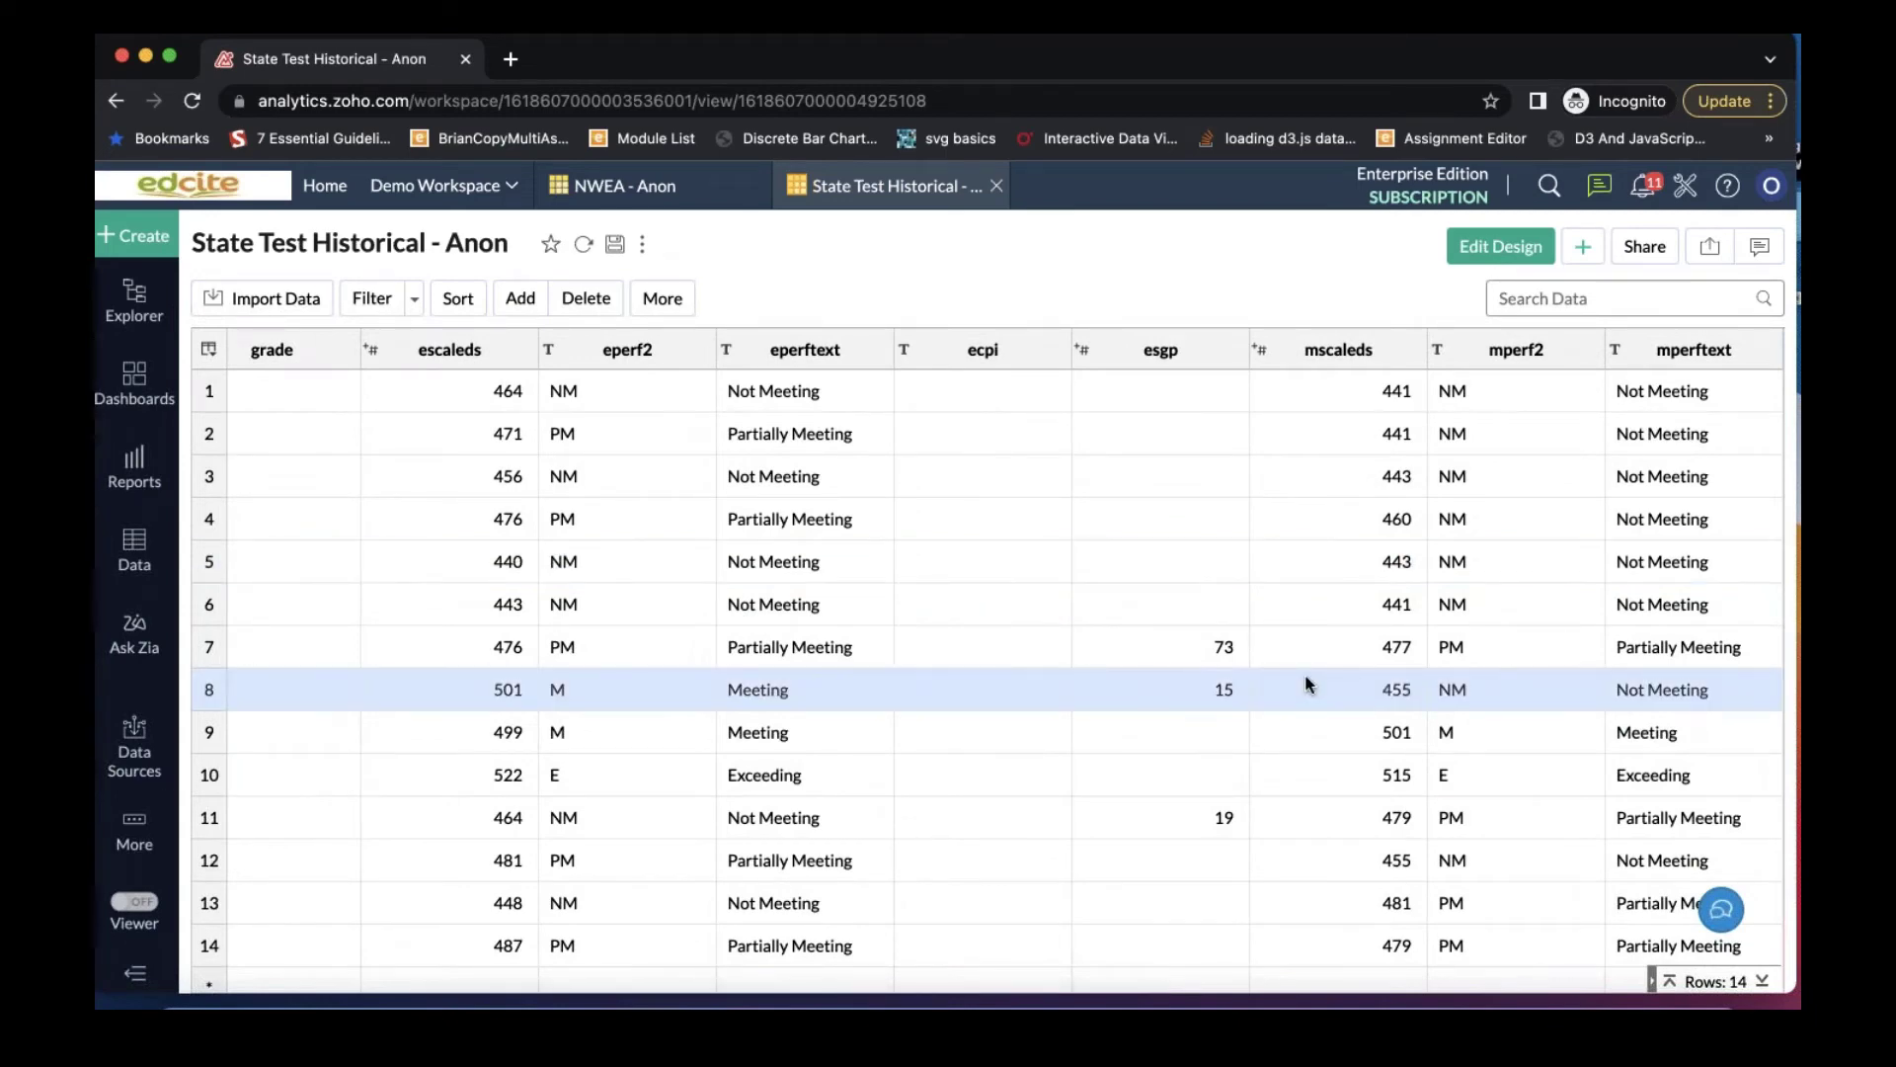
scroll(1306, 681, "right", 1)
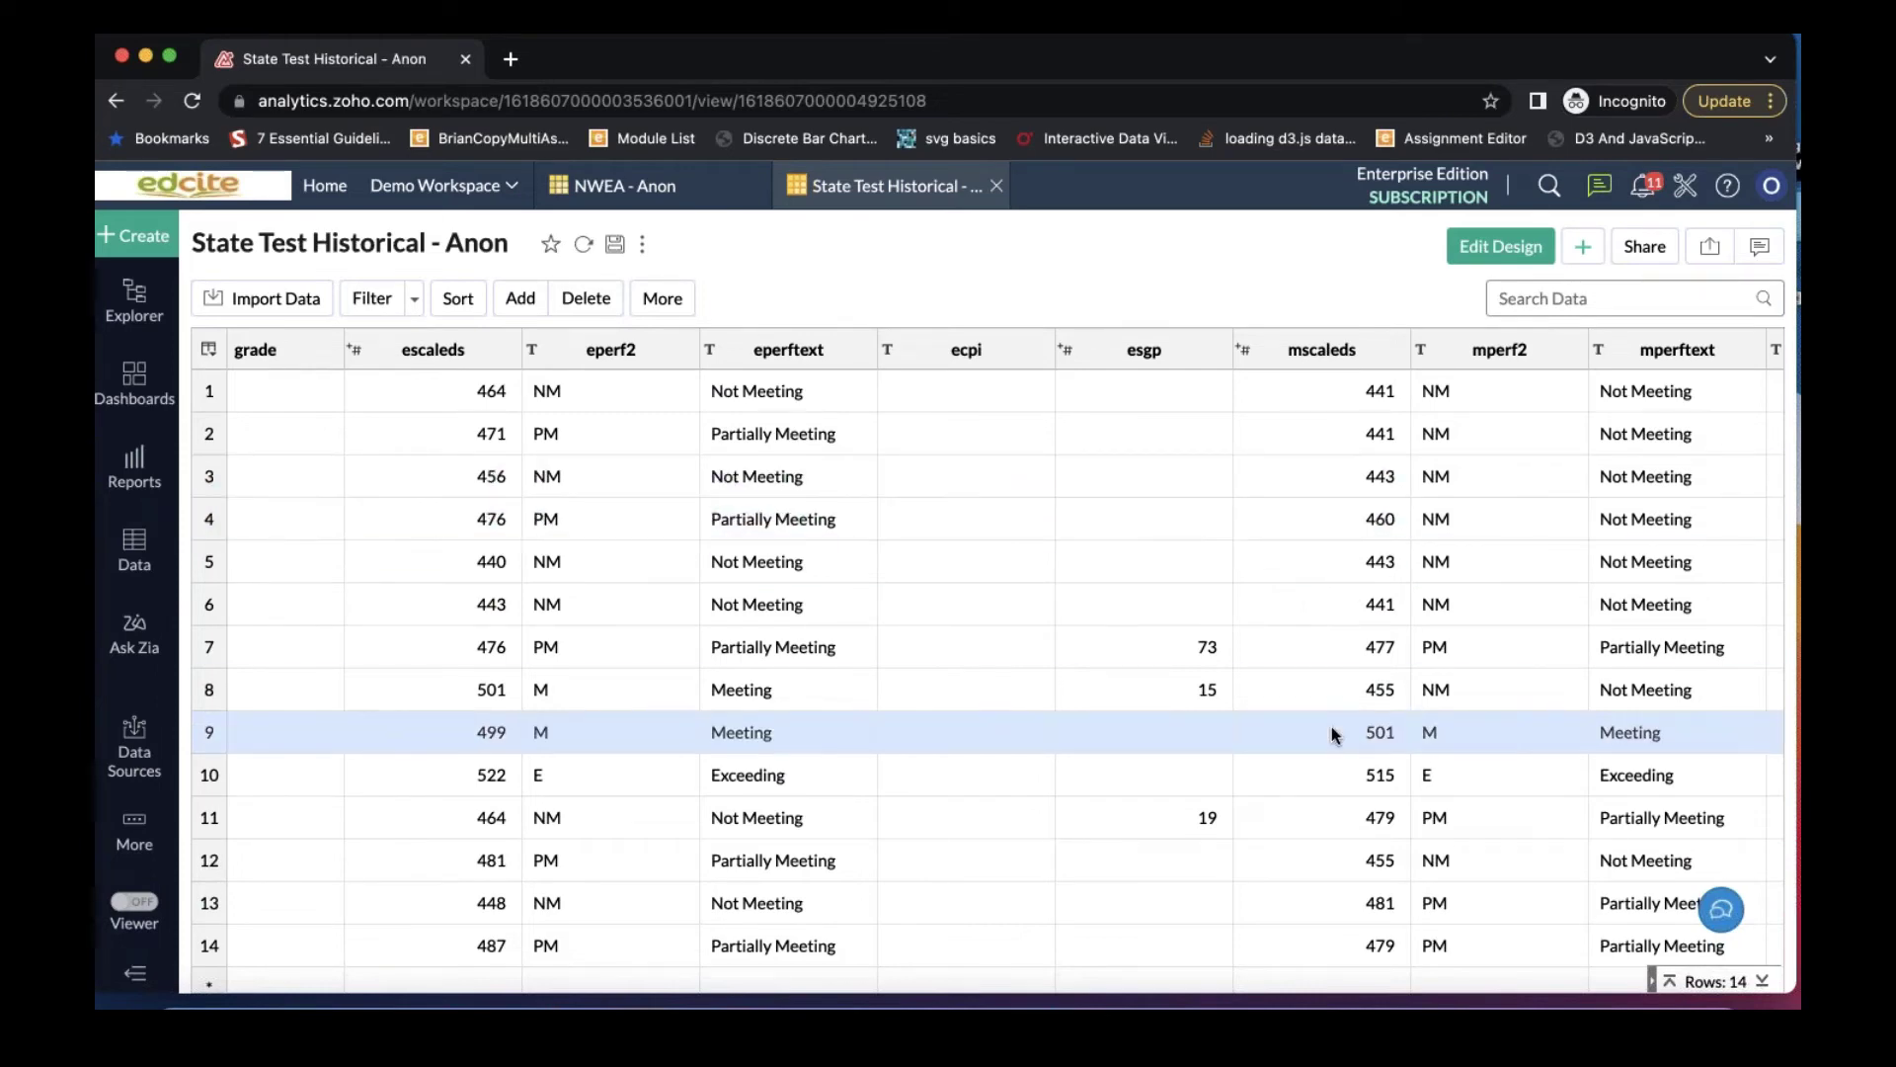
scroll(1331, 732, "right", 3)
scroll(1332, 732, "right", 10)
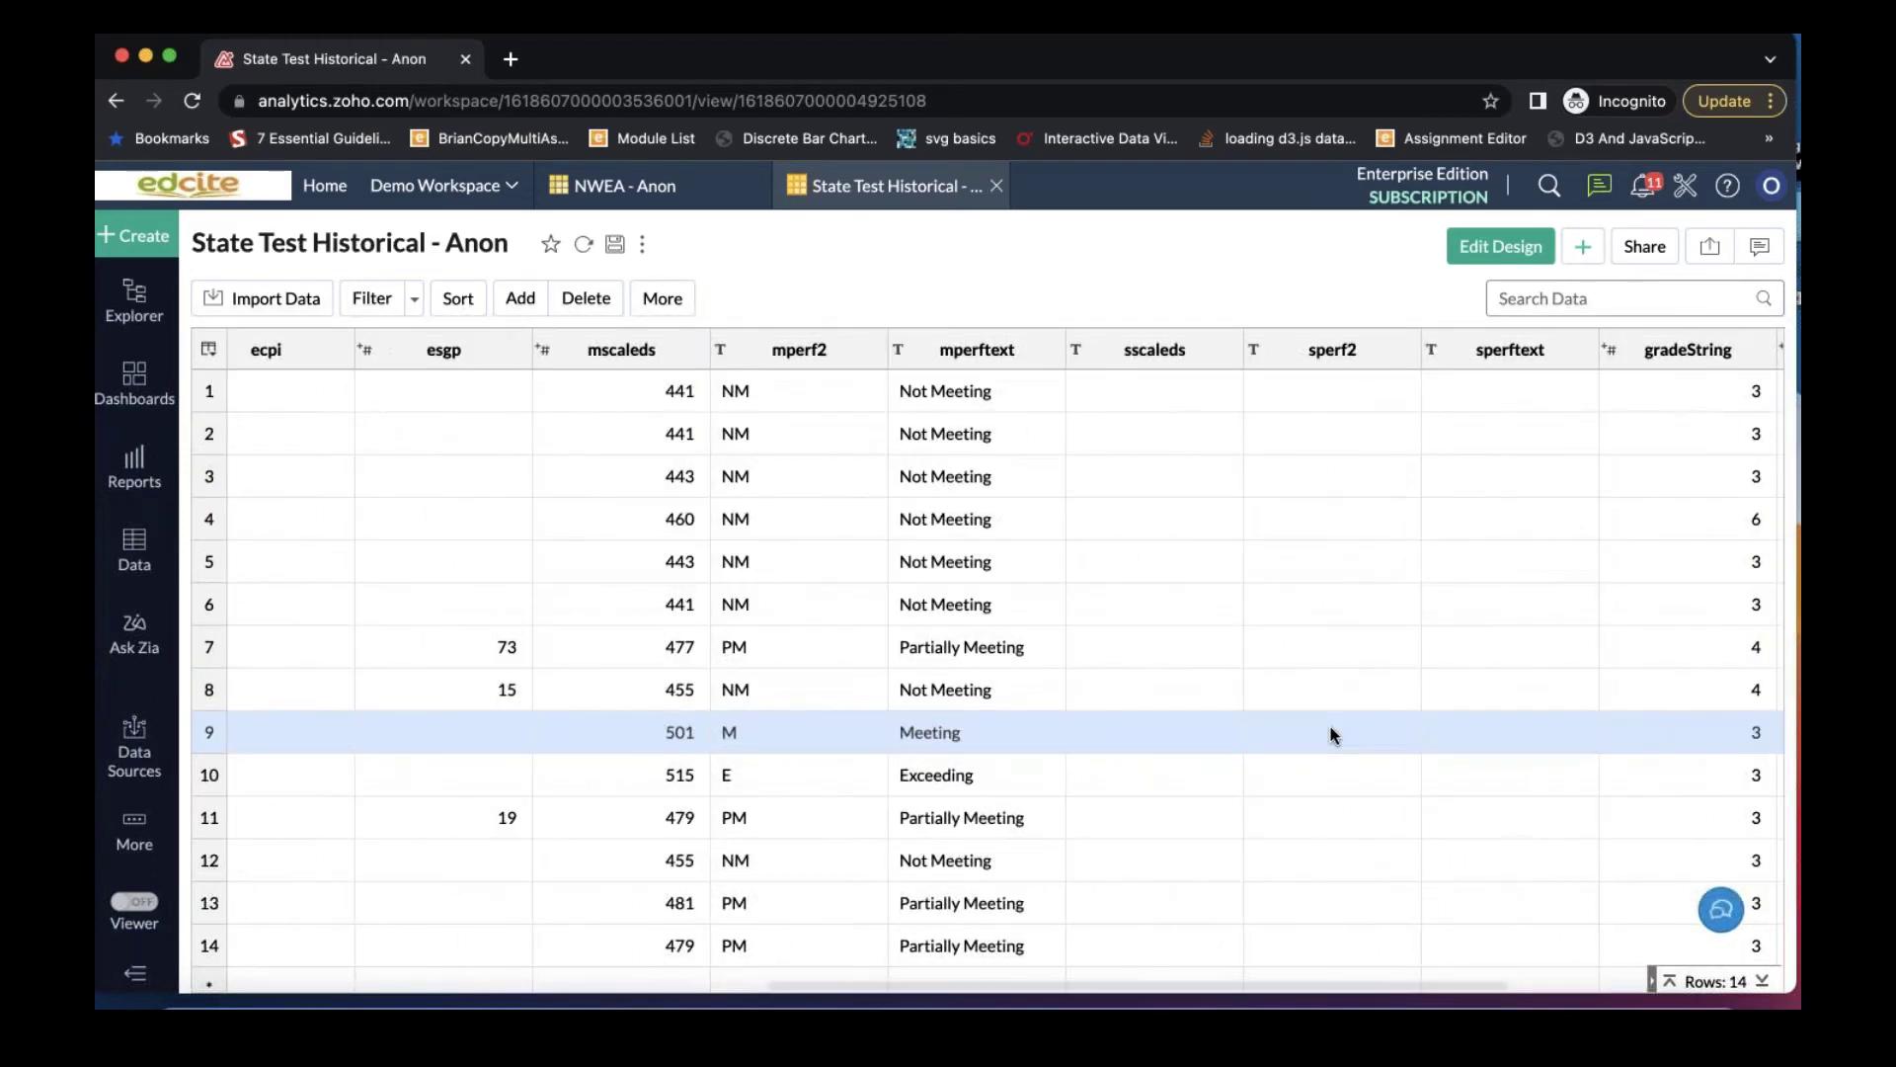
scroll(940, 726, "left", 1)
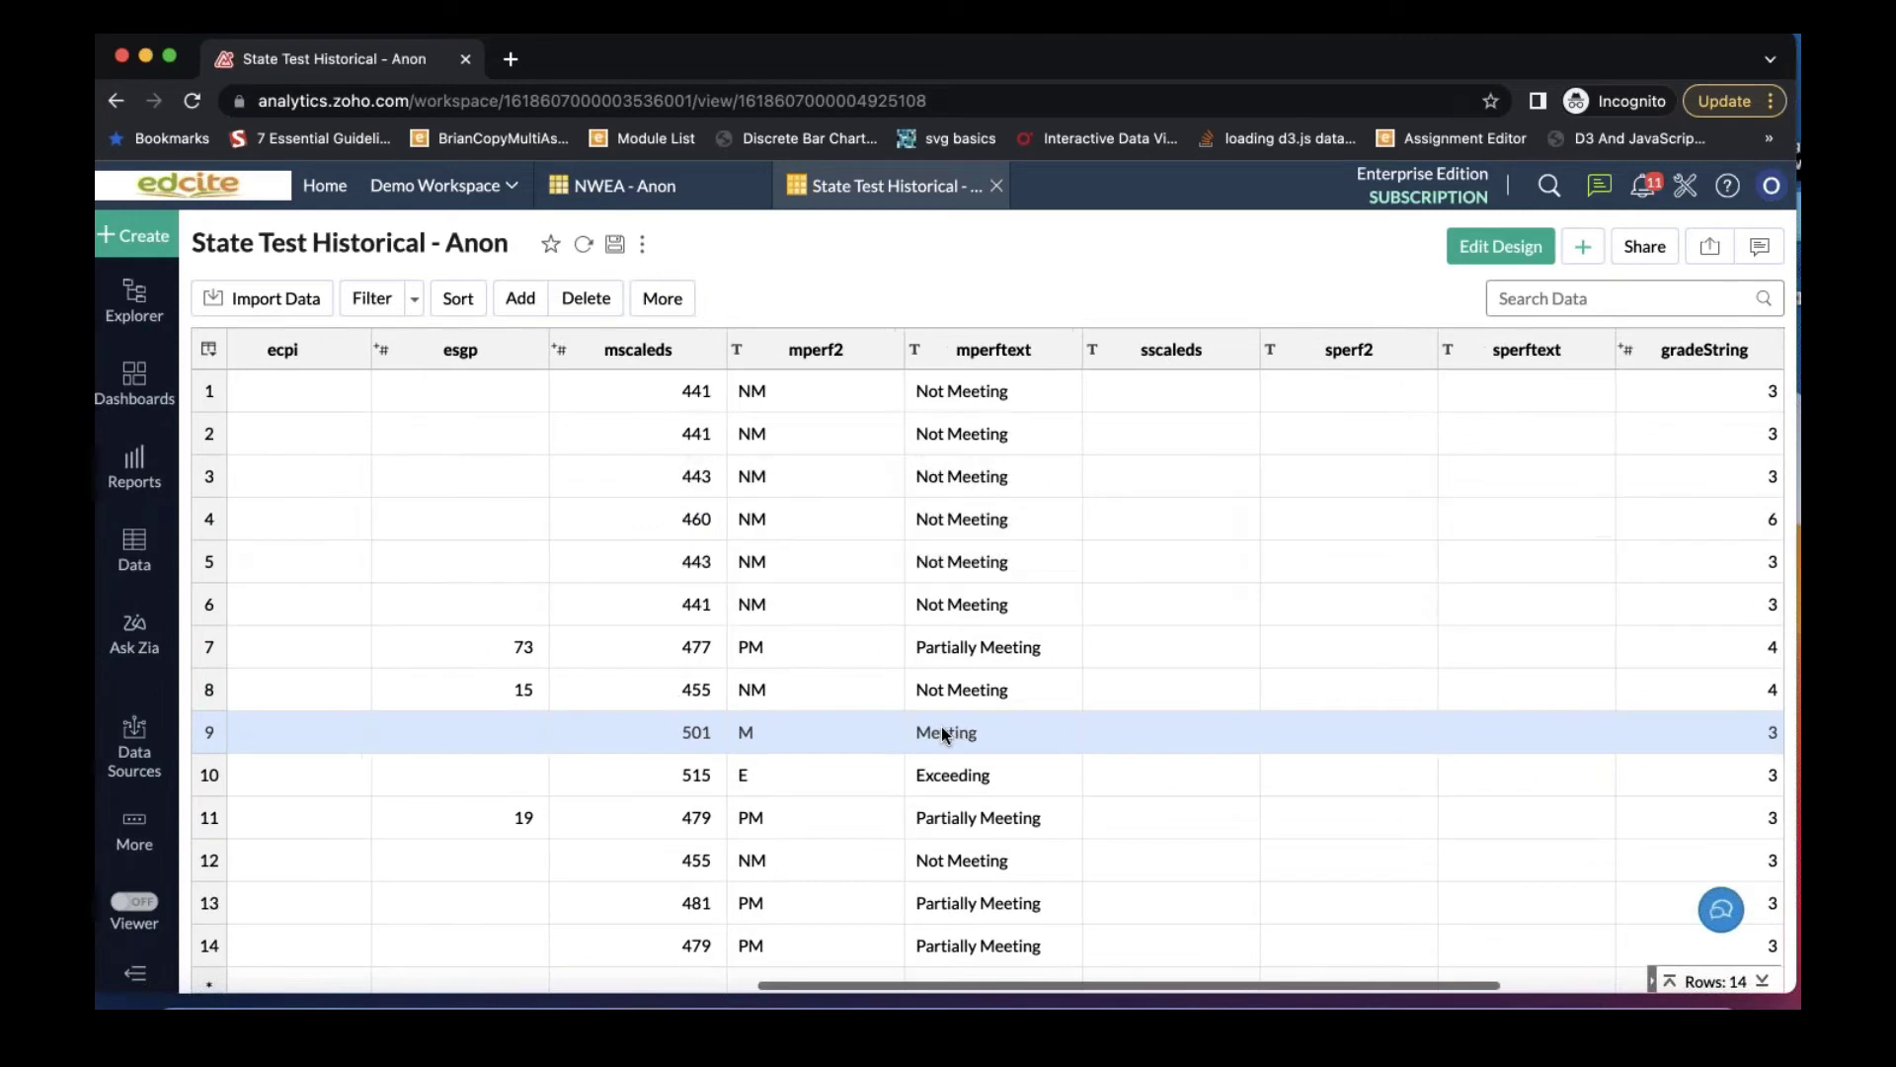
scroll(928, 618, "down", 1)
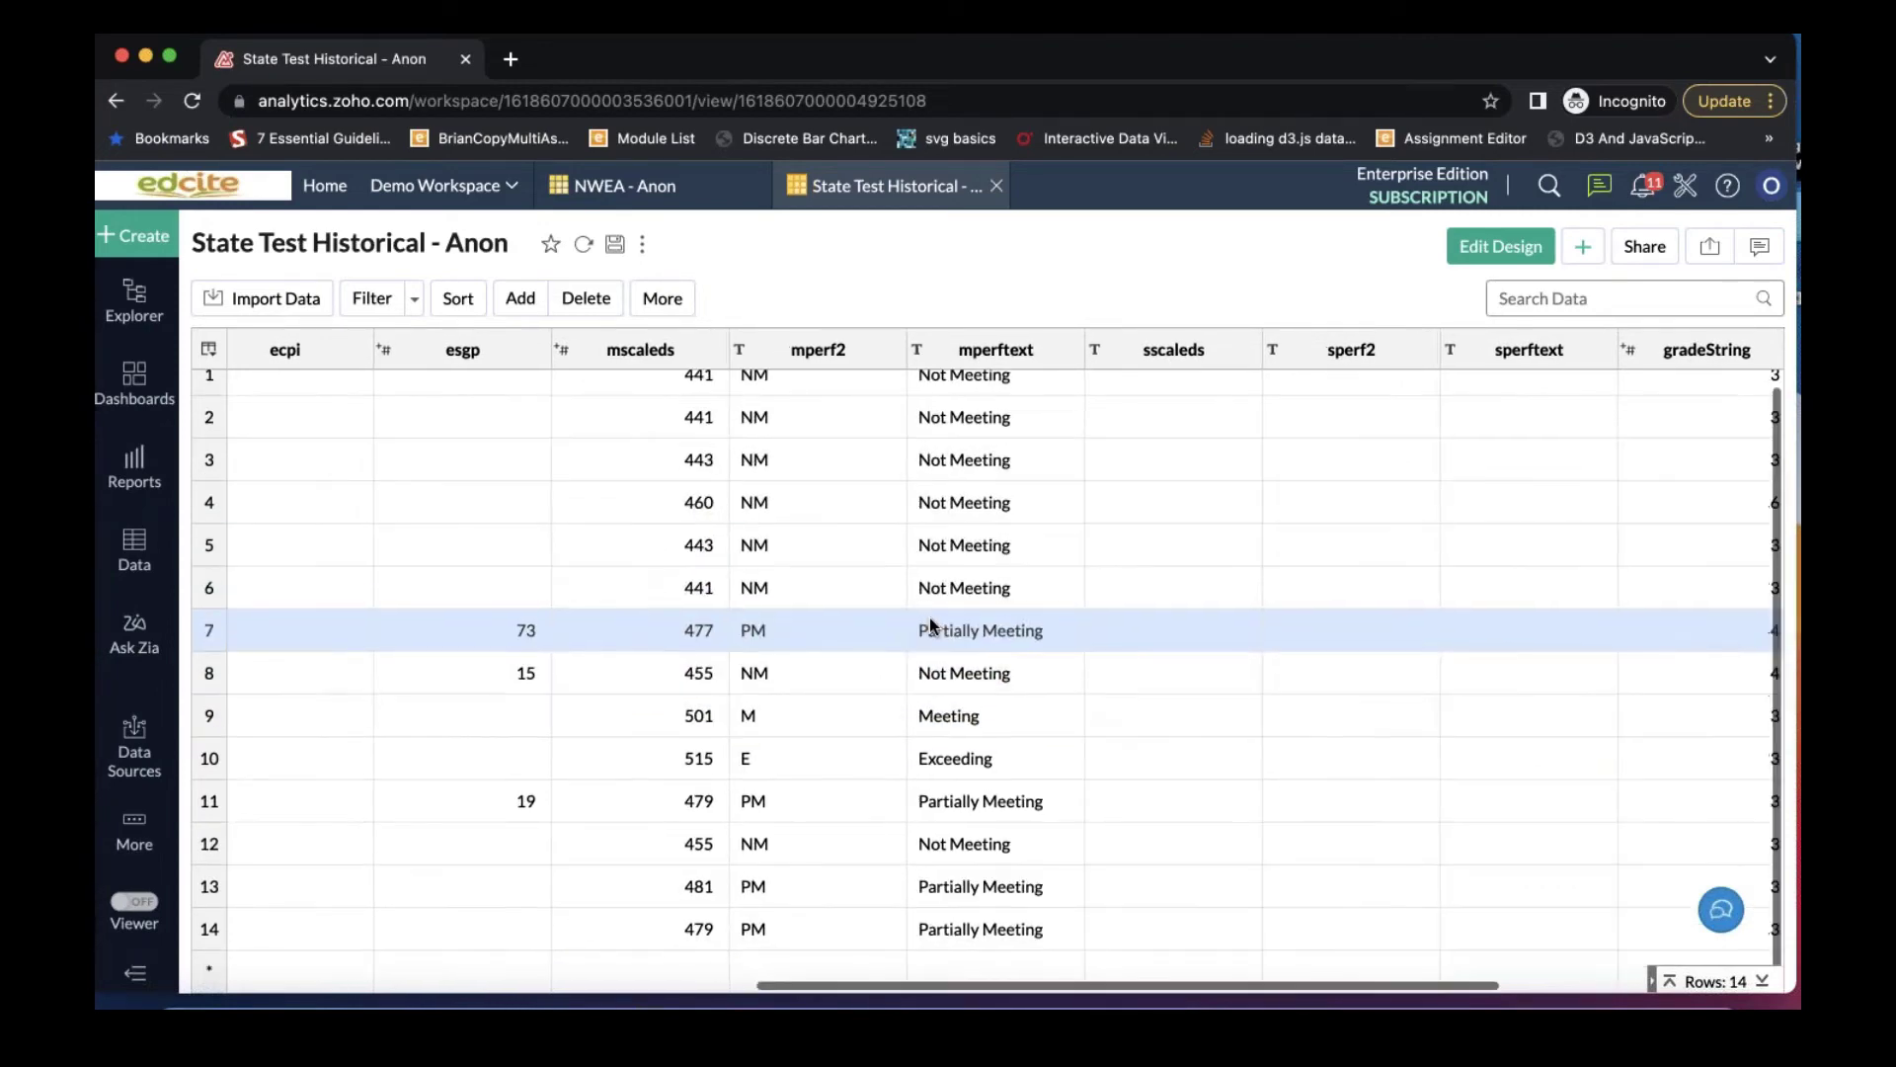
scroll(929, 618, "up", 1)
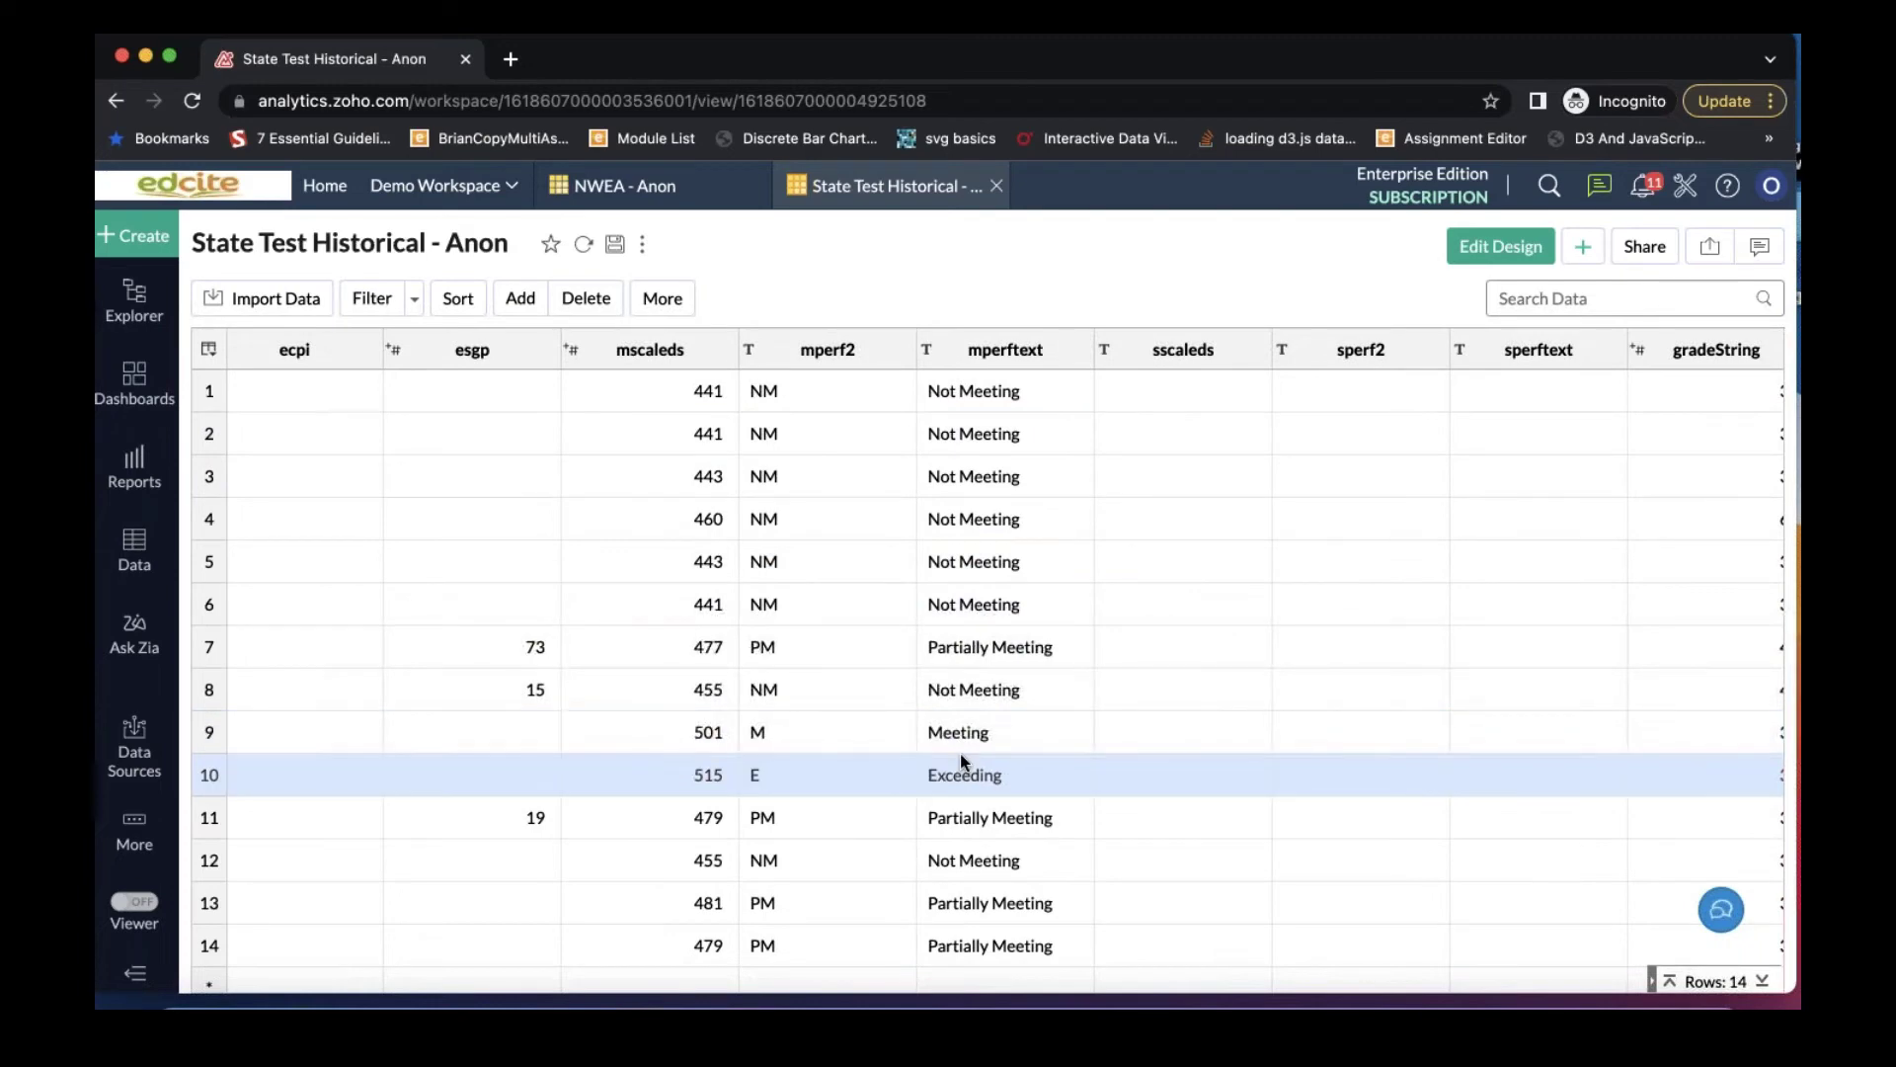
scroll(970, 695, "right", 1)
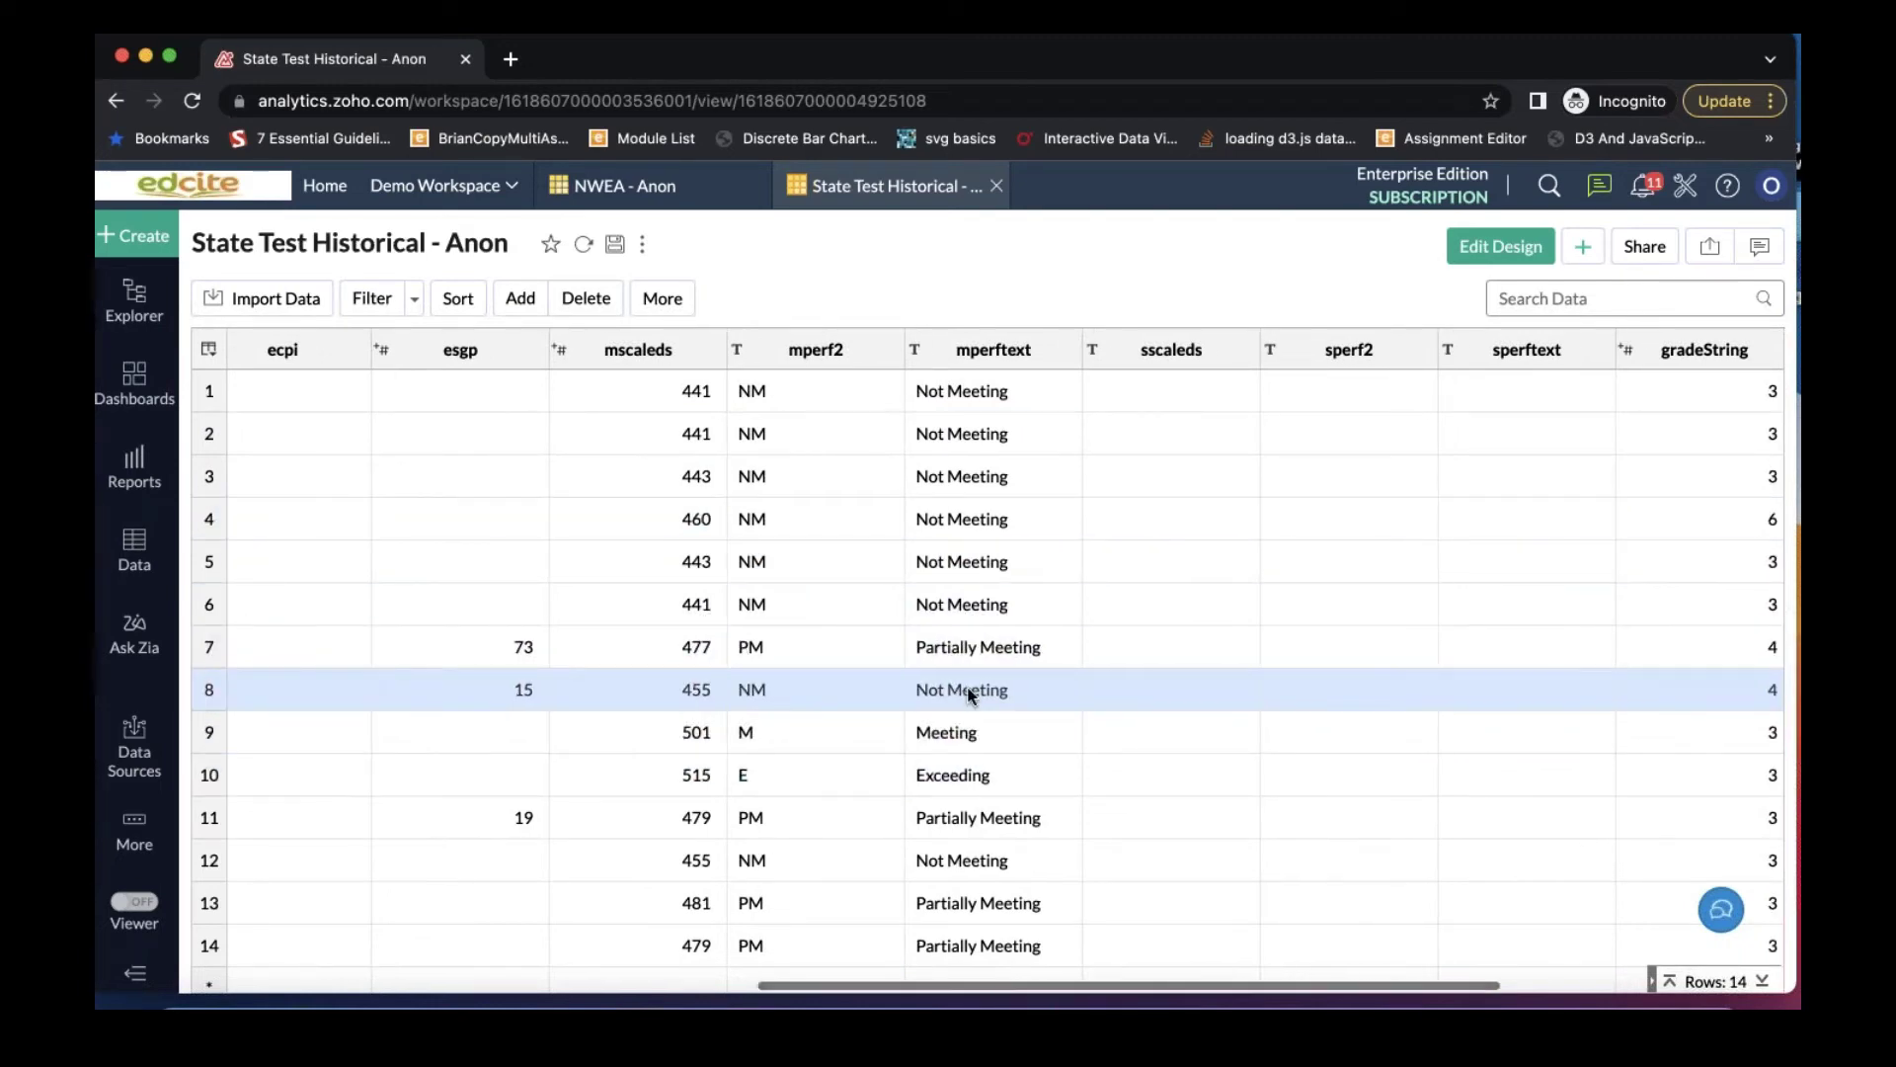
scroll(970, 695, "down", 1)
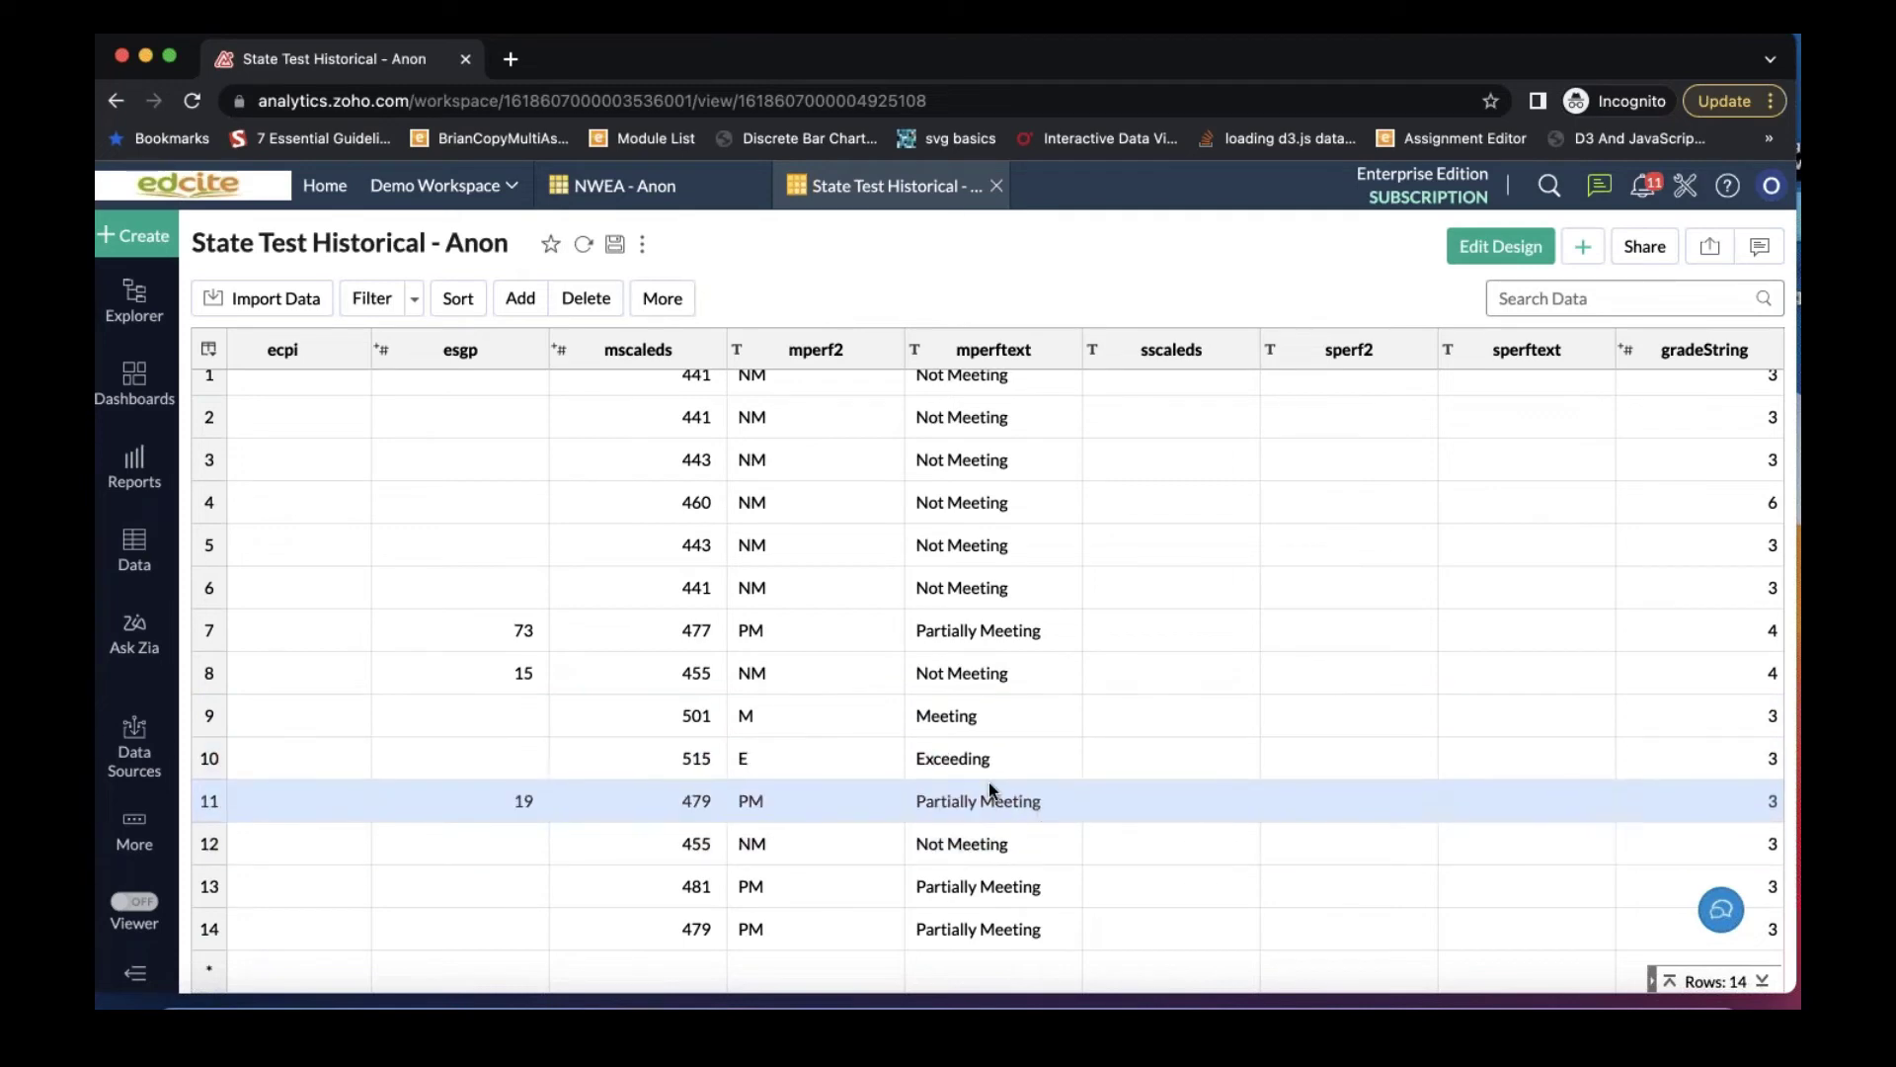
Step: Step through the mperftext cells from row 4 to row 10, comparing the Meeting and Exceeding entries
left_click(988, 512)
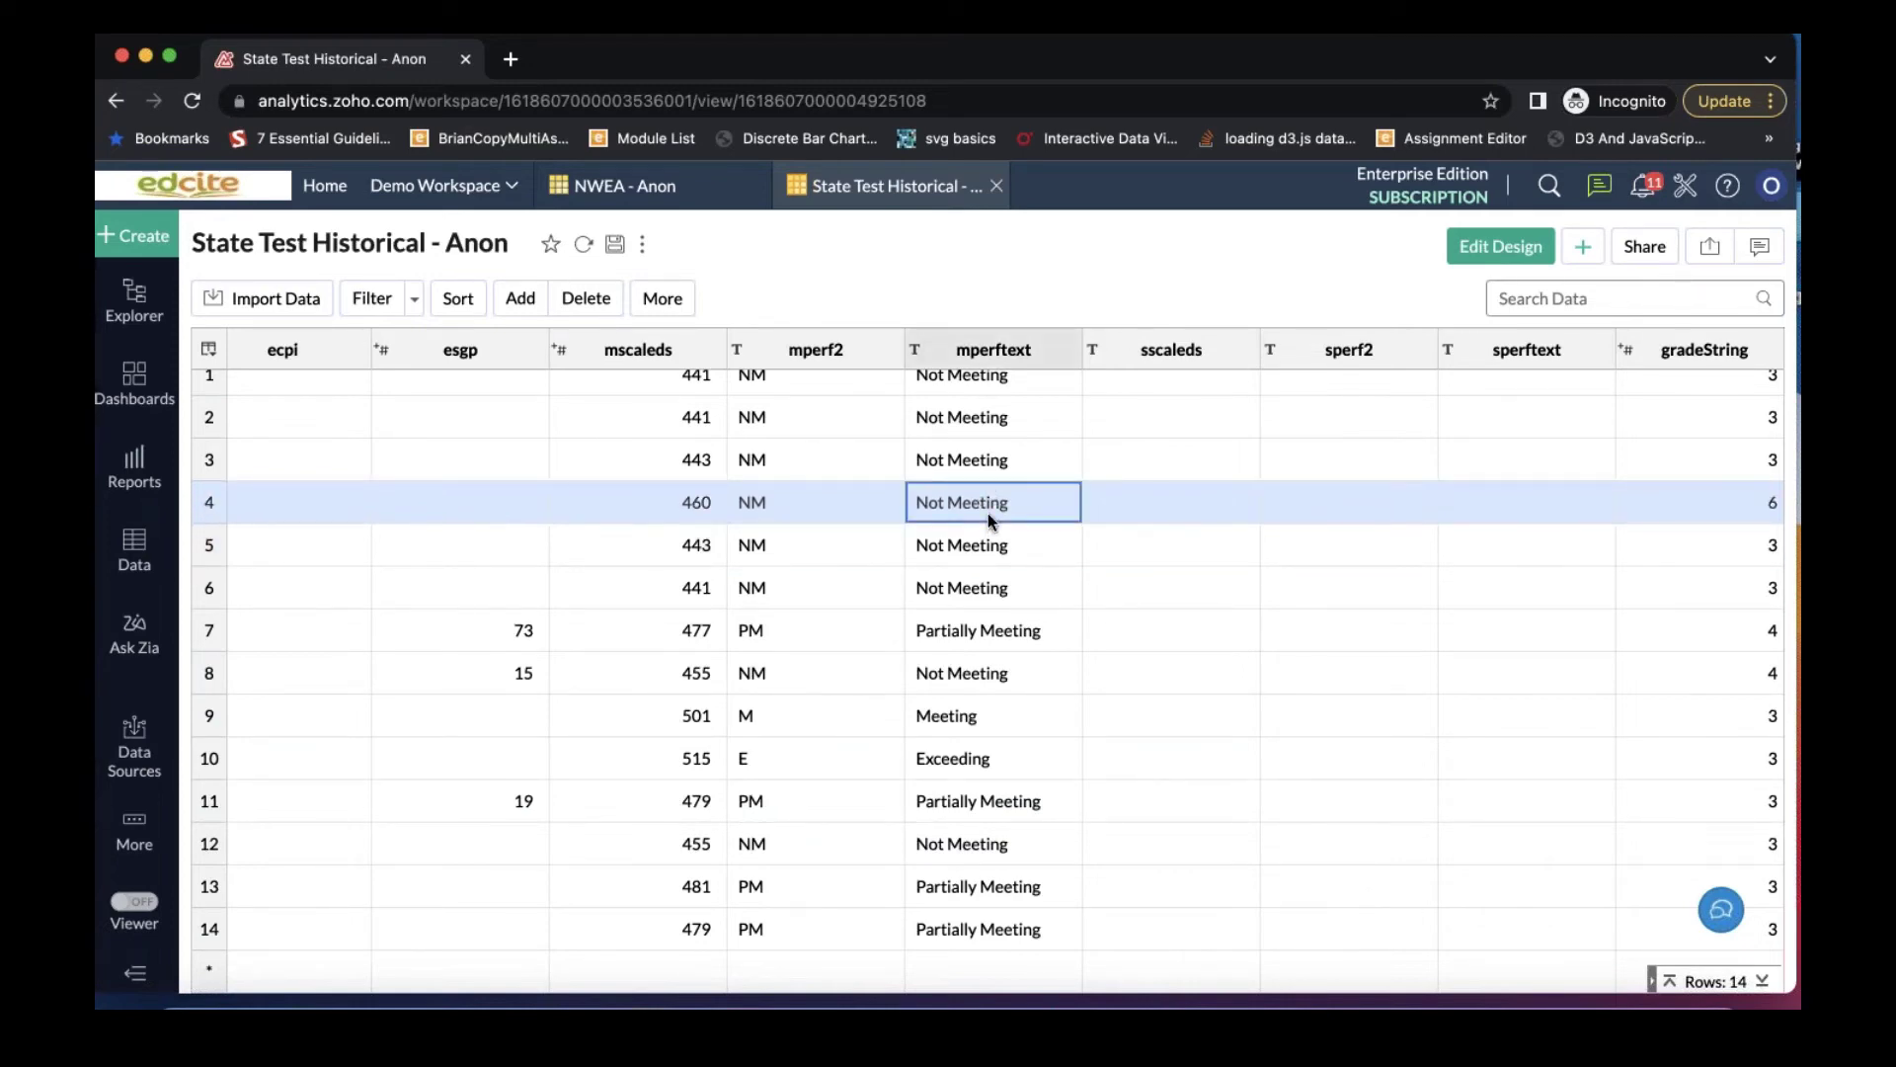
key("Down")
key("Down")
key("Down")
key("Down")
key("Down")
key("Down")
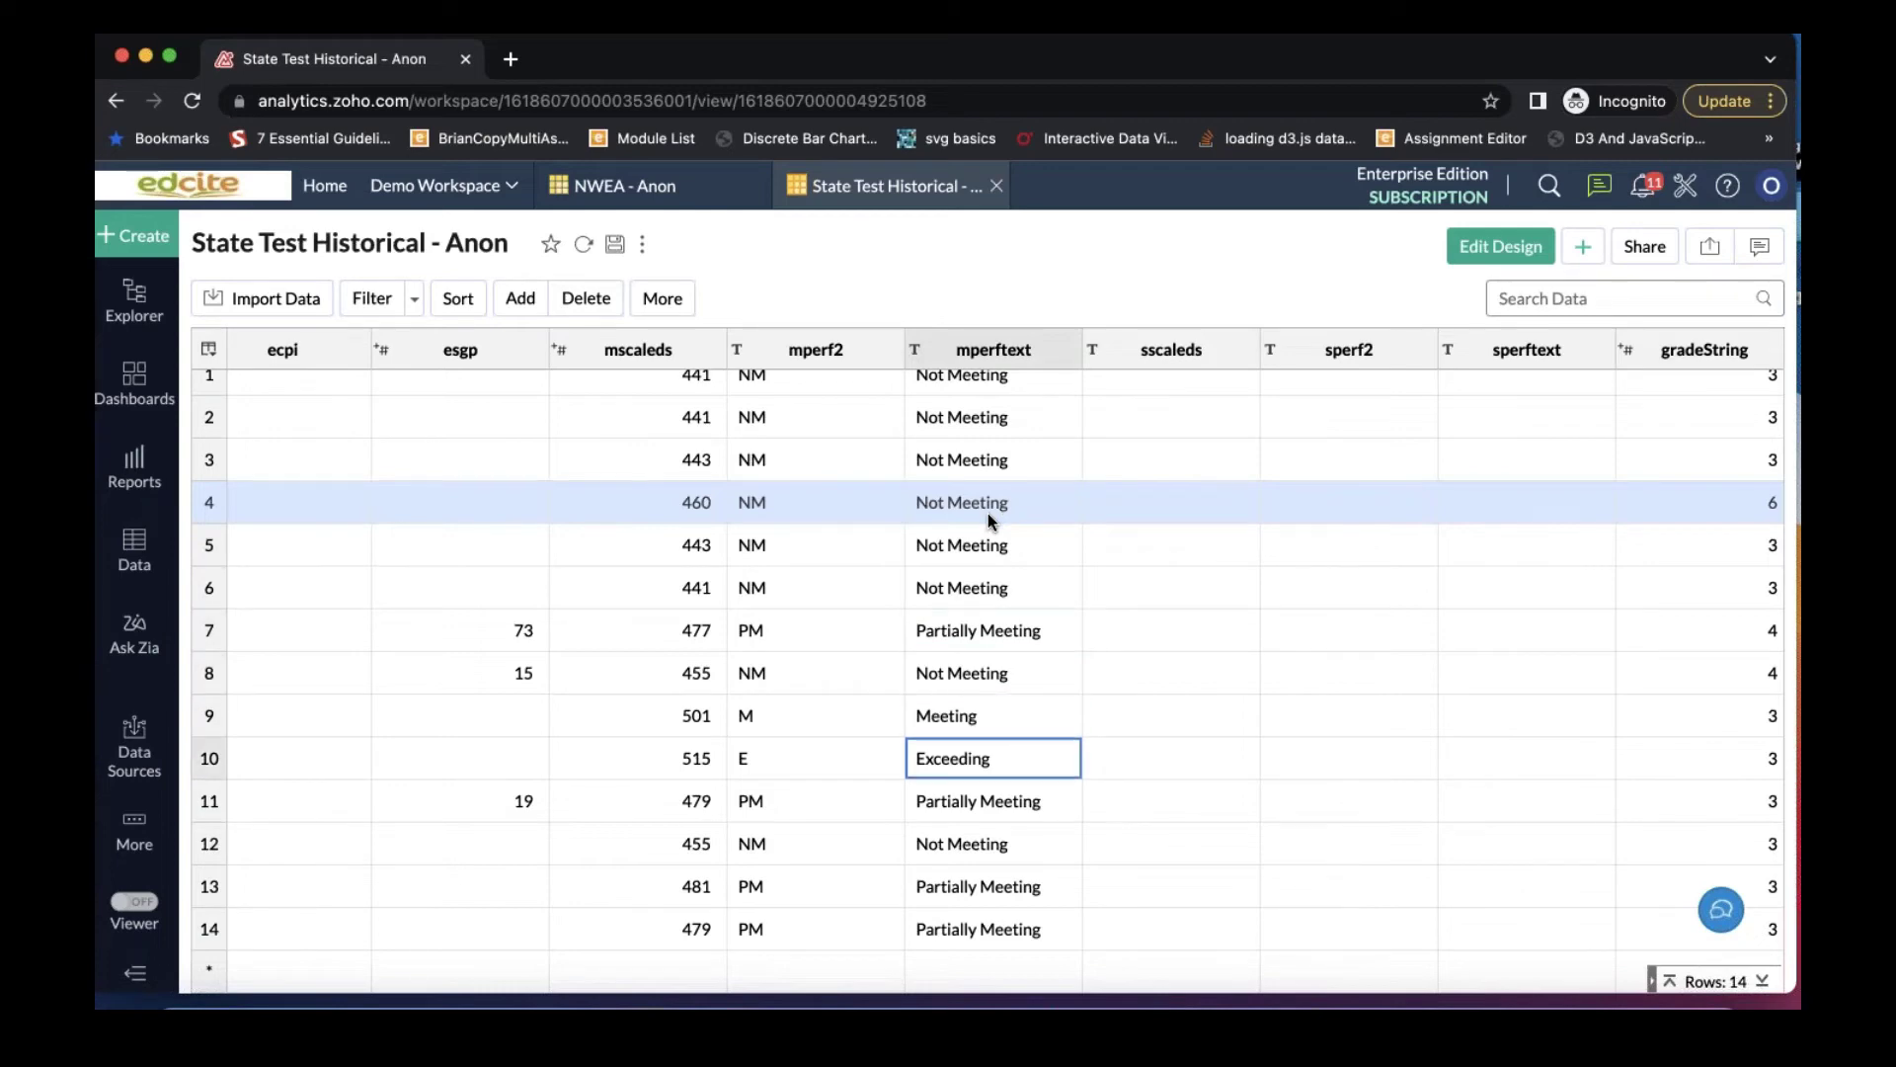
key("Up")
key("Down")
key("Up")
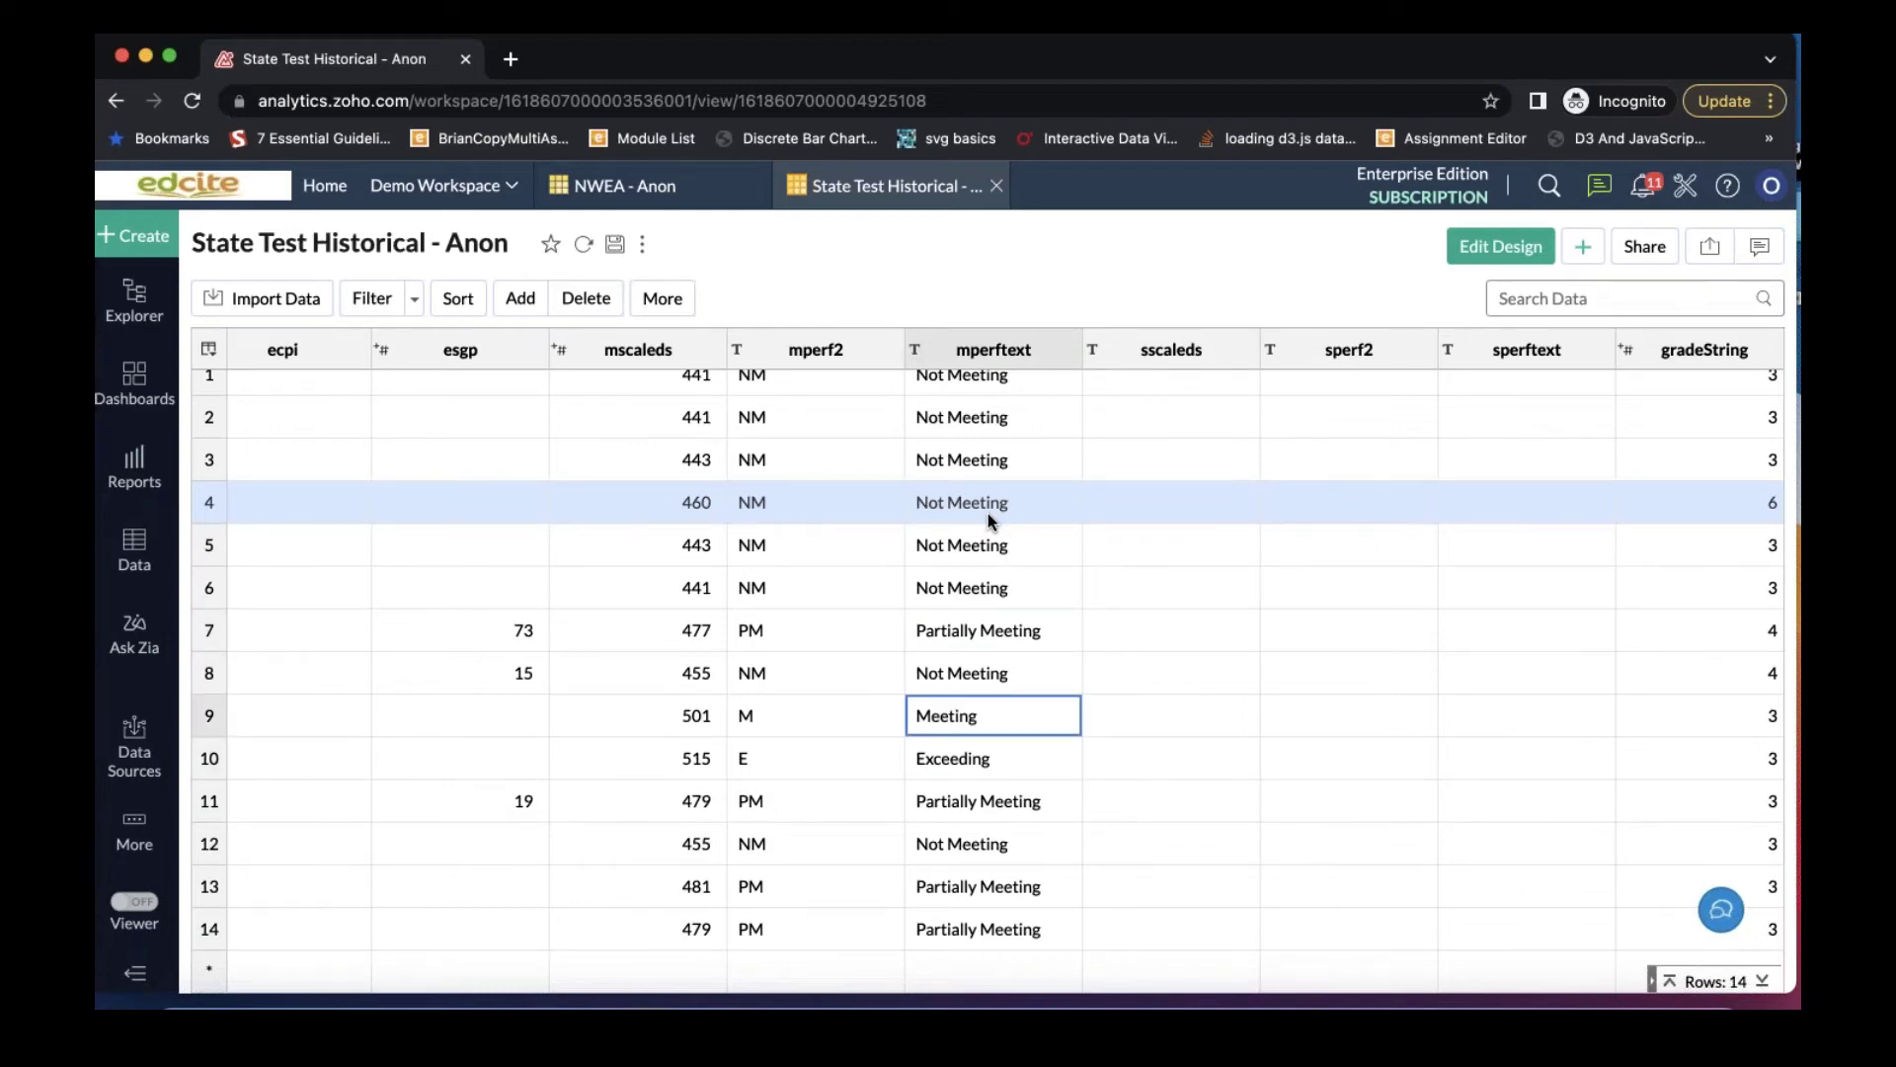
key("Down")
key("Up")
key("Down")
key("Up")
key("Down")
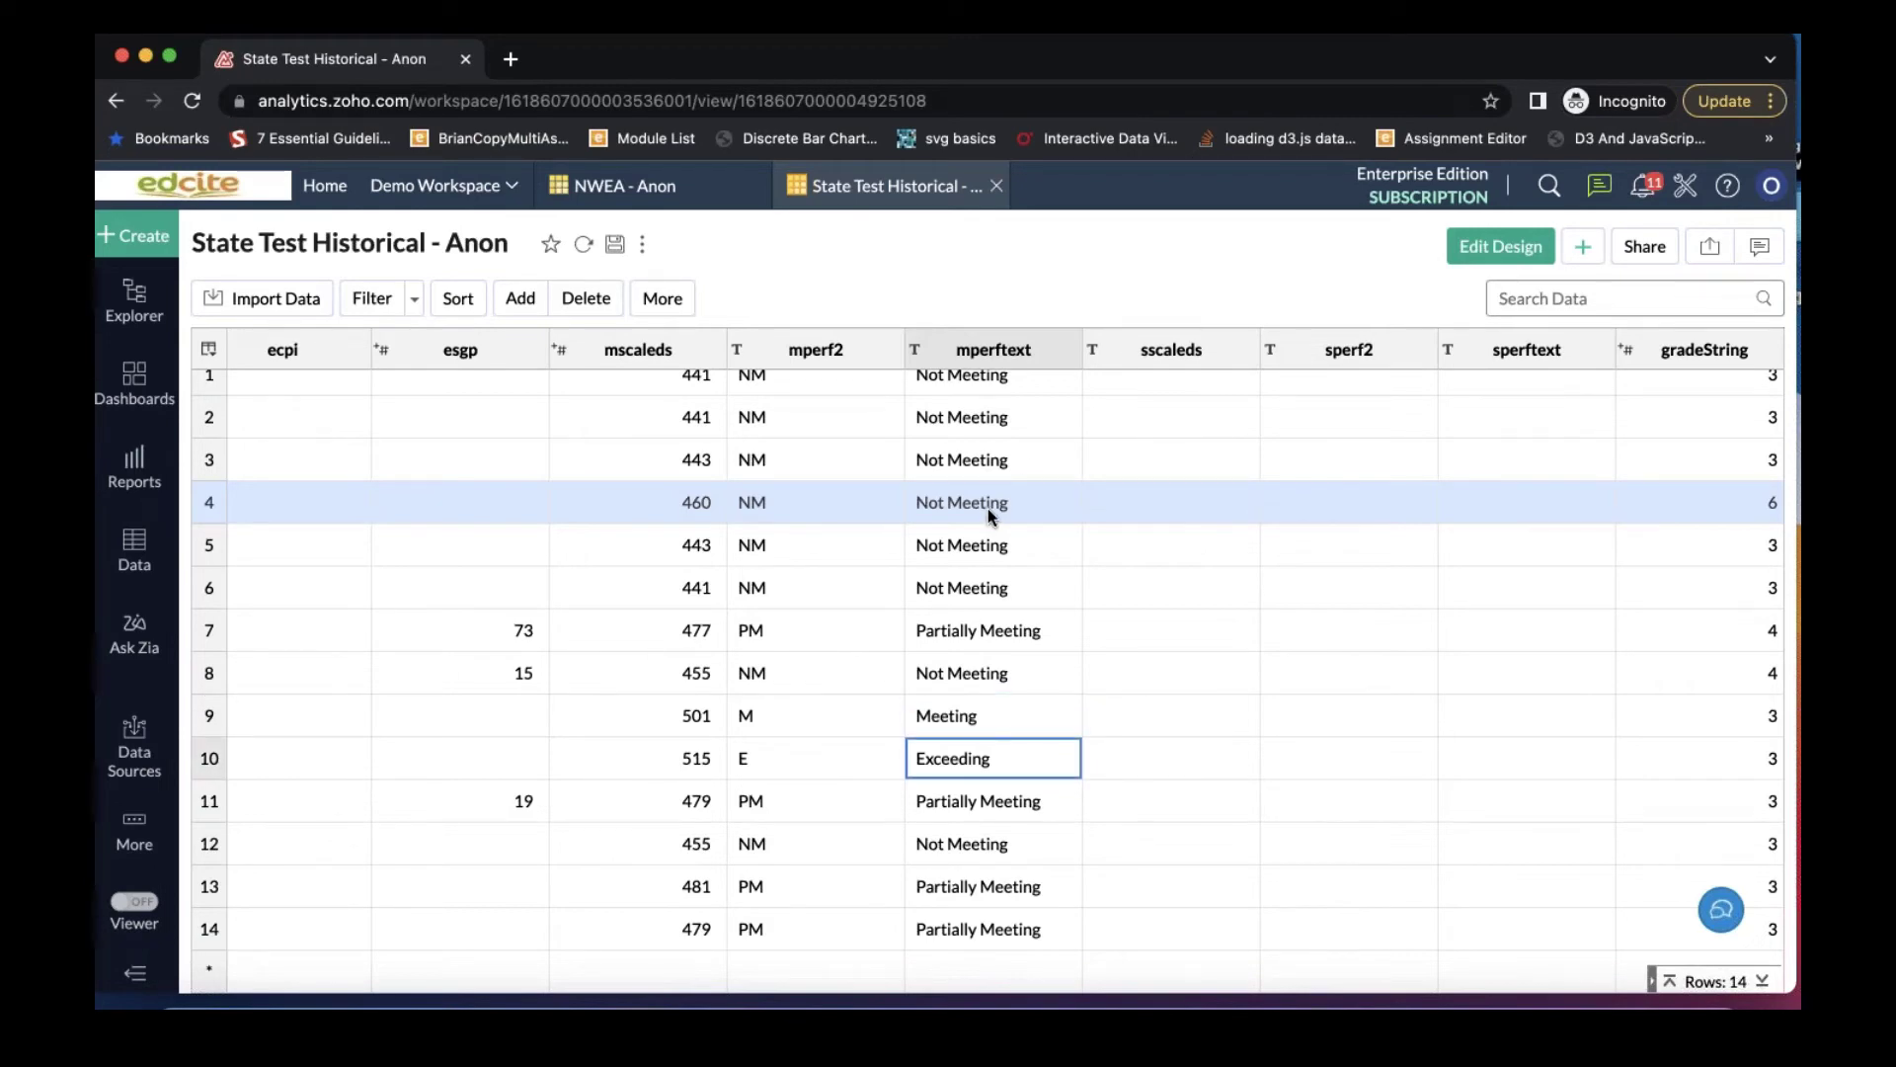
Step: Edit the design of the State Test Historical - Anon table and start a new formula column named Proficiency
left_click(1509, 248)
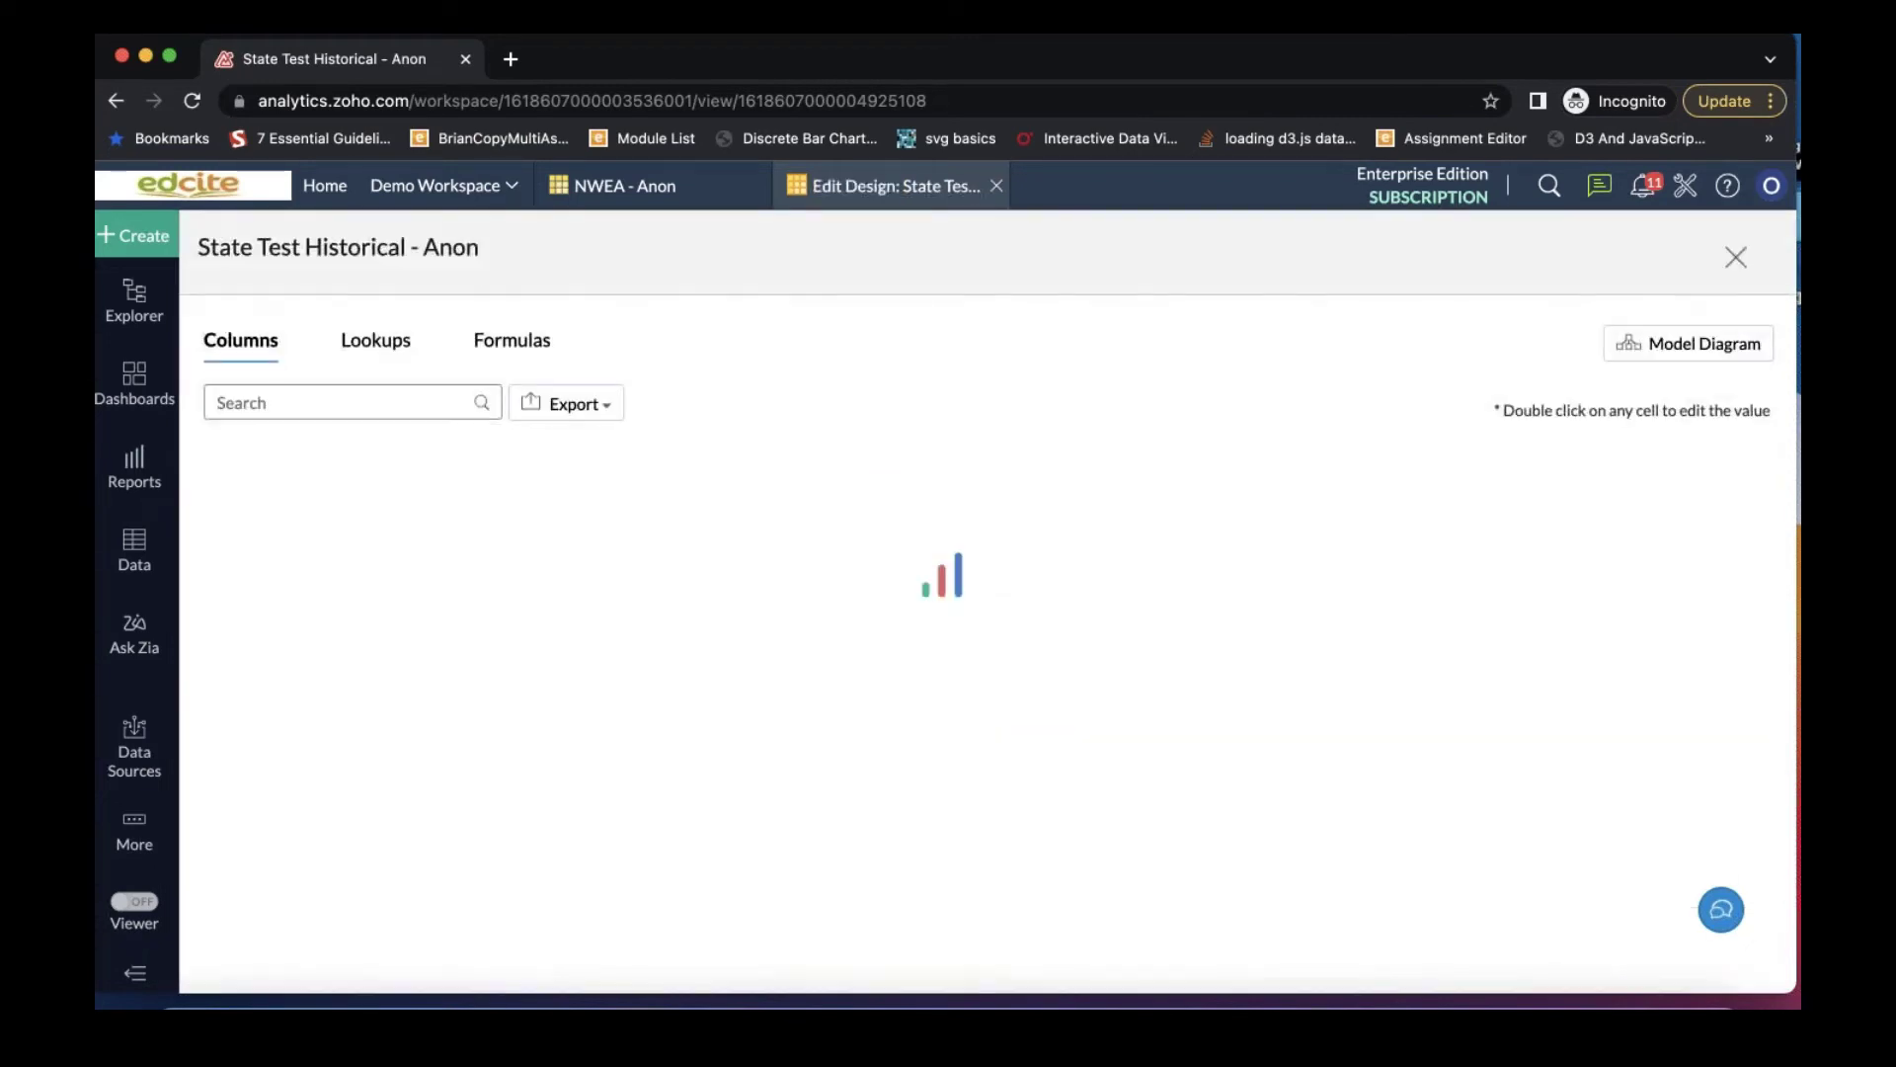
left_click(529, 345)
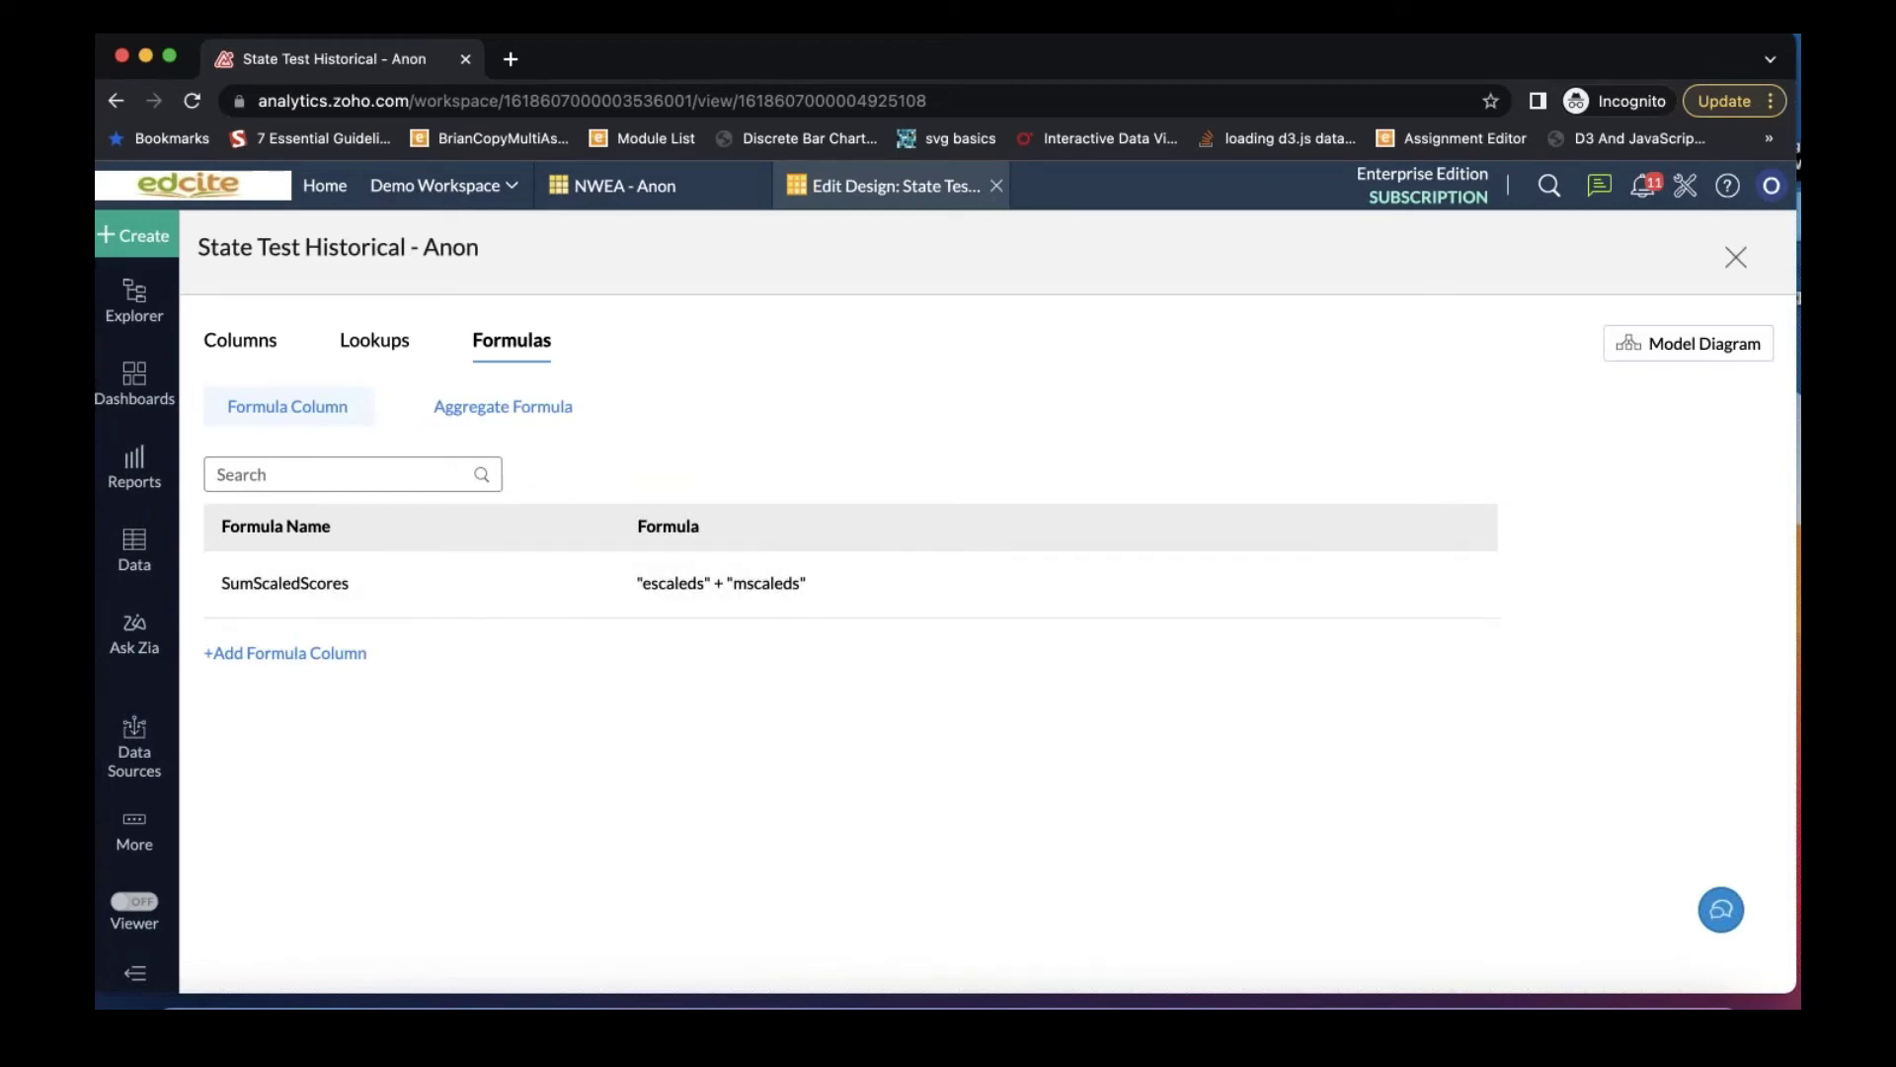
left_click(330, 654)
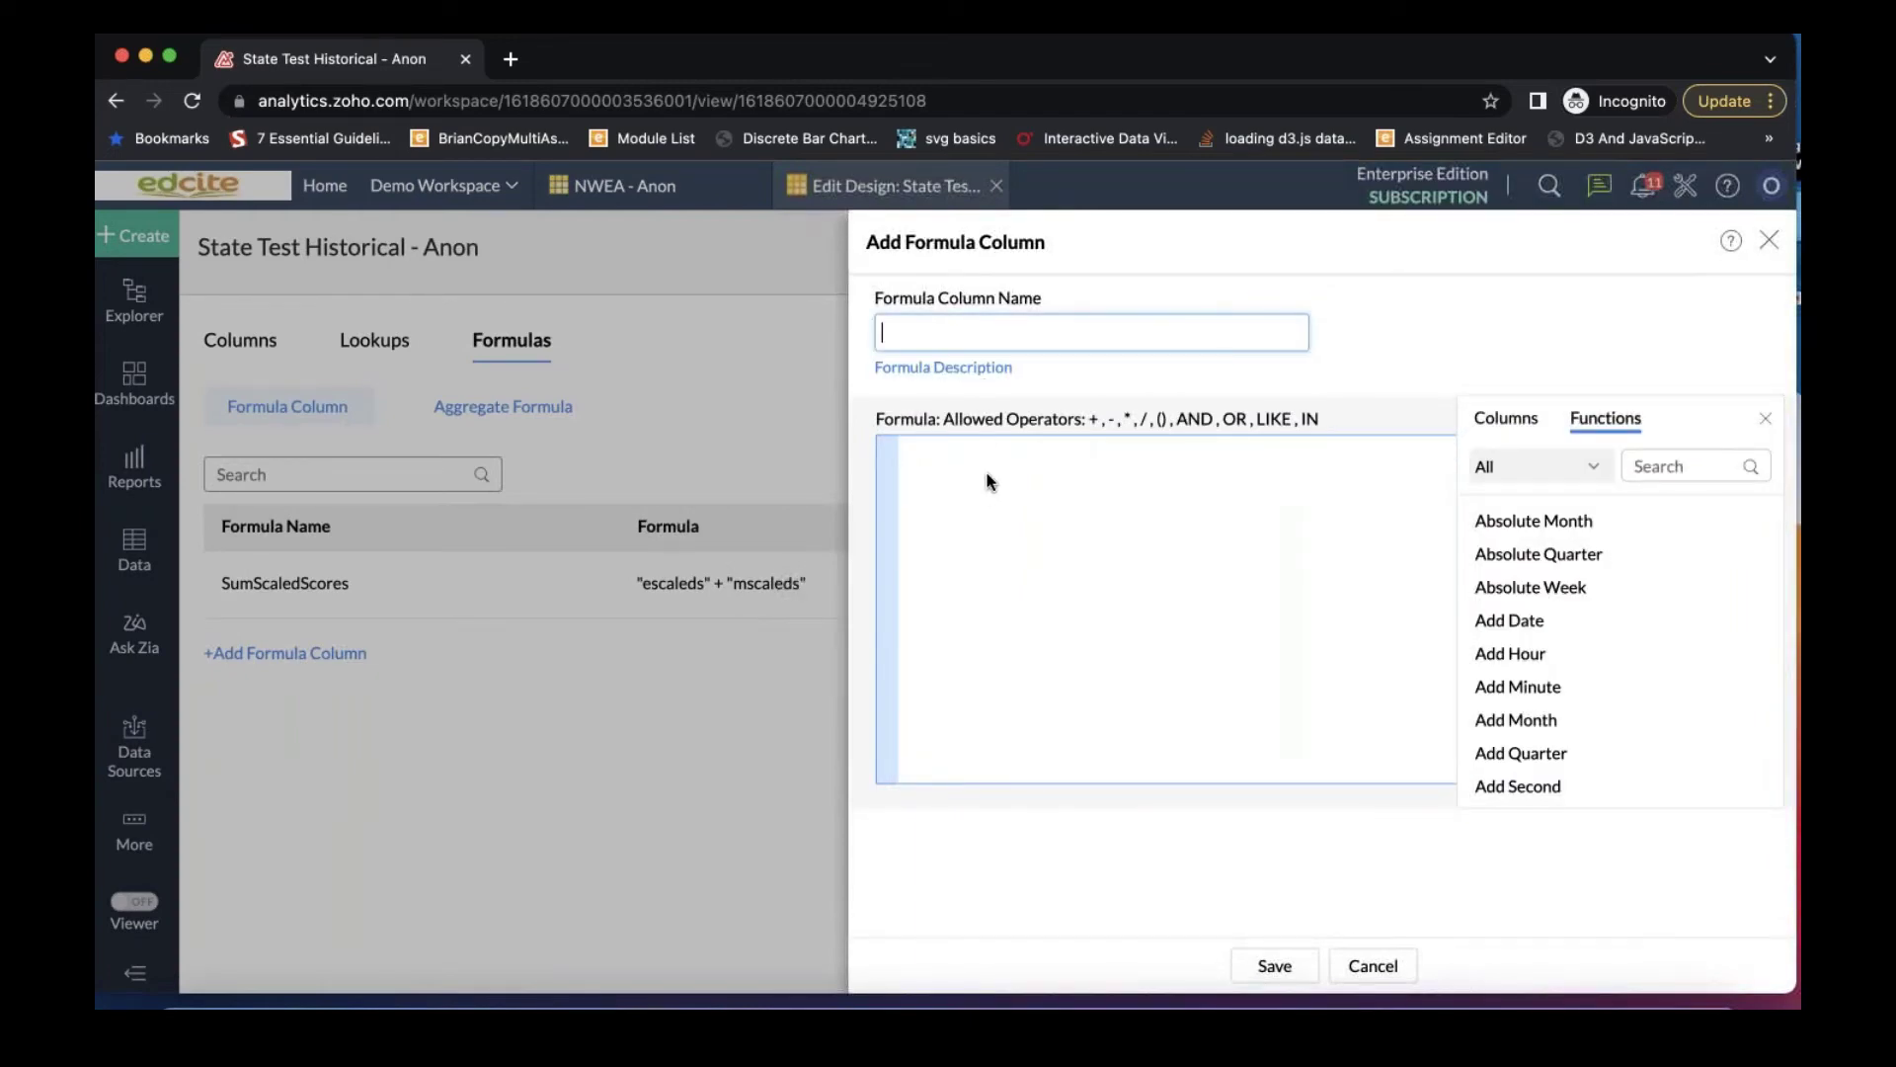
type("Proficient or Not")
left_click(1055, 530)
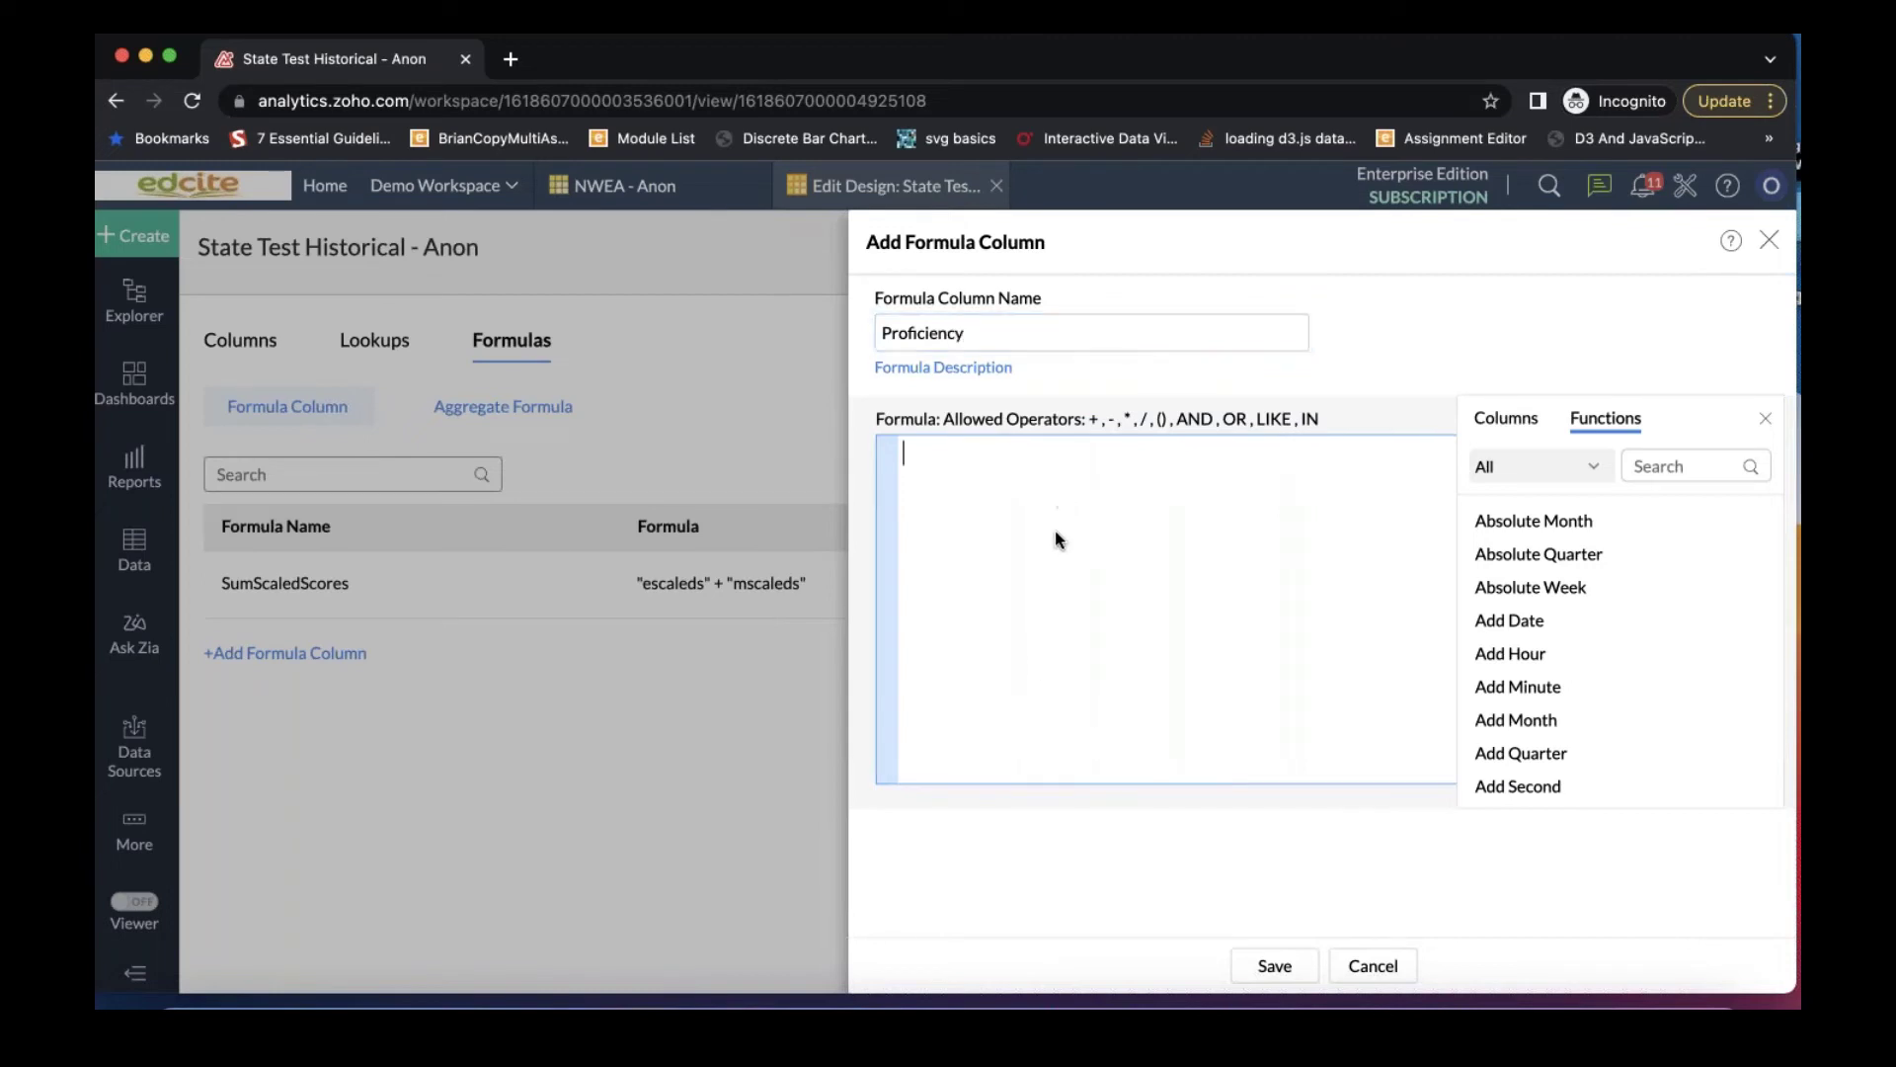
Step: Begin the Proficiency formula with an if condition testing whether the mperf2 column equals 'Exceeding'
left_click(1512, 425)
scroll(1531, 682, "down", 2)
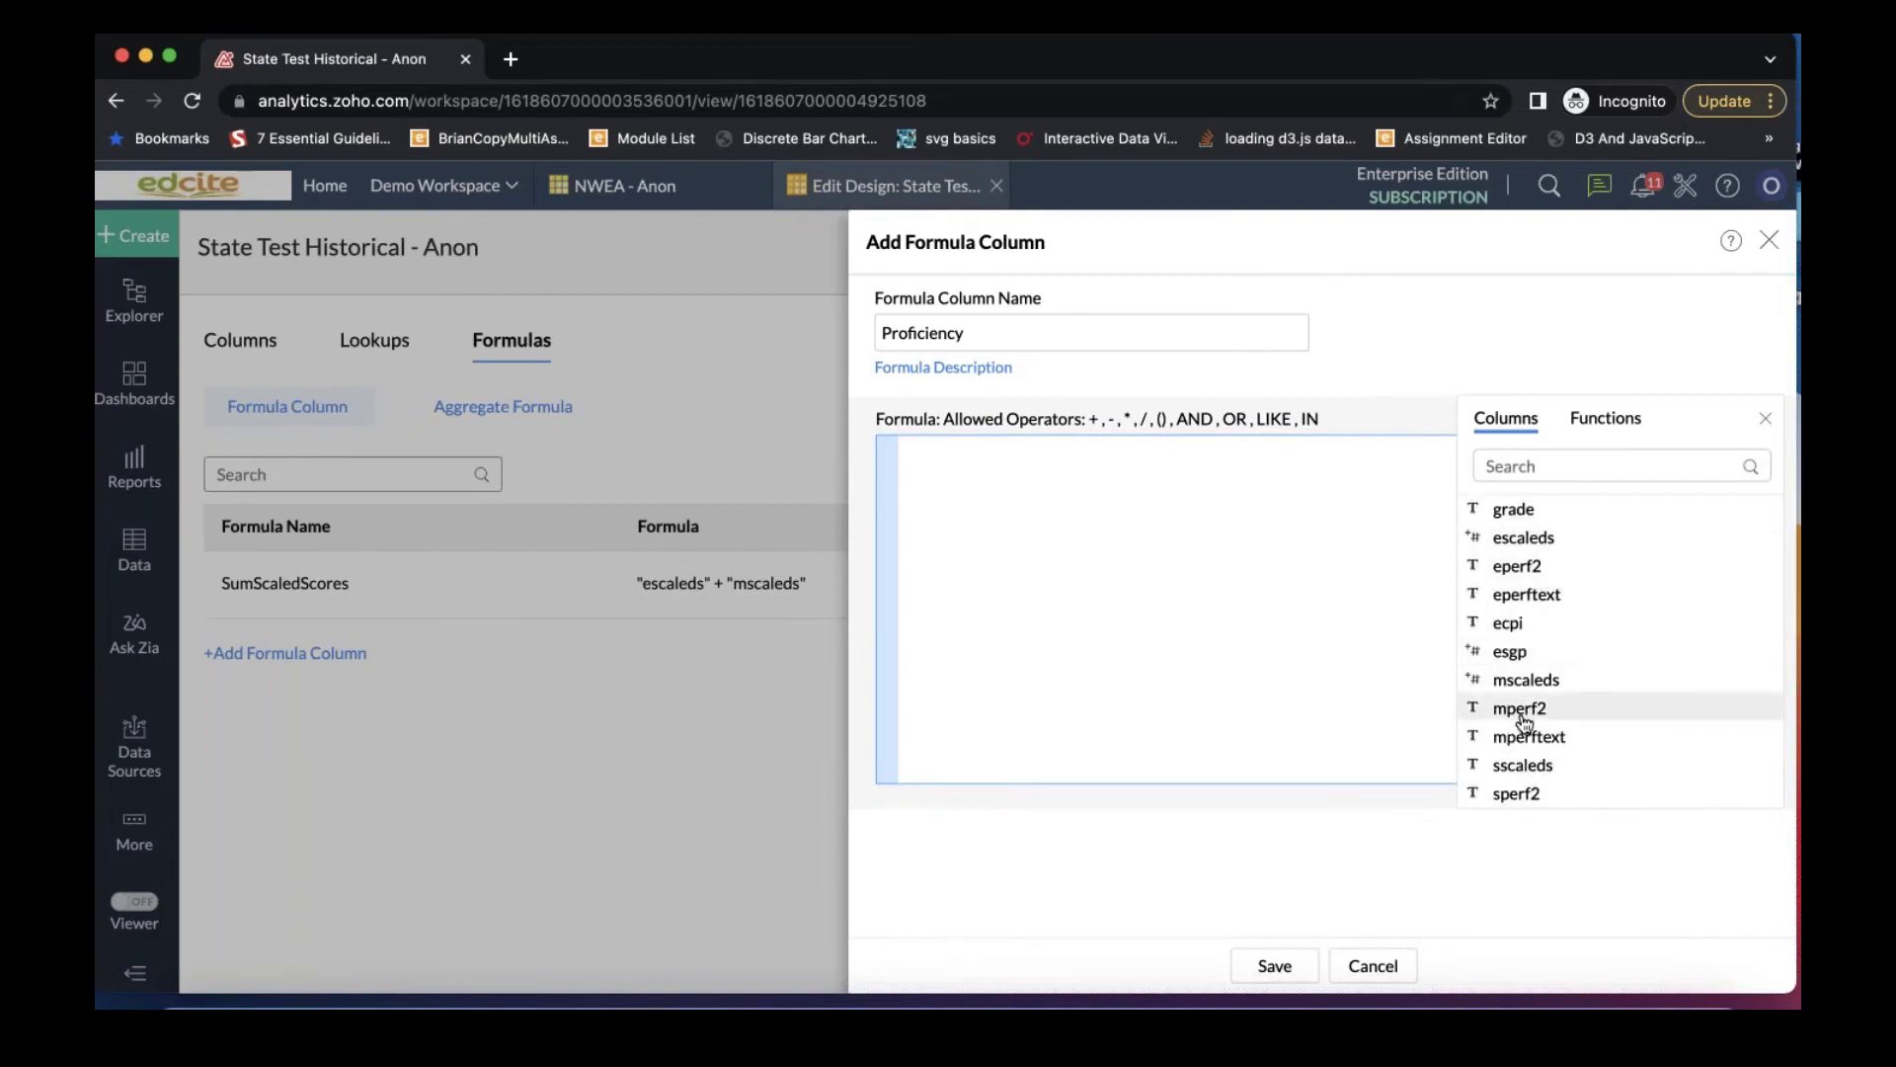
left_click(1522, 710)
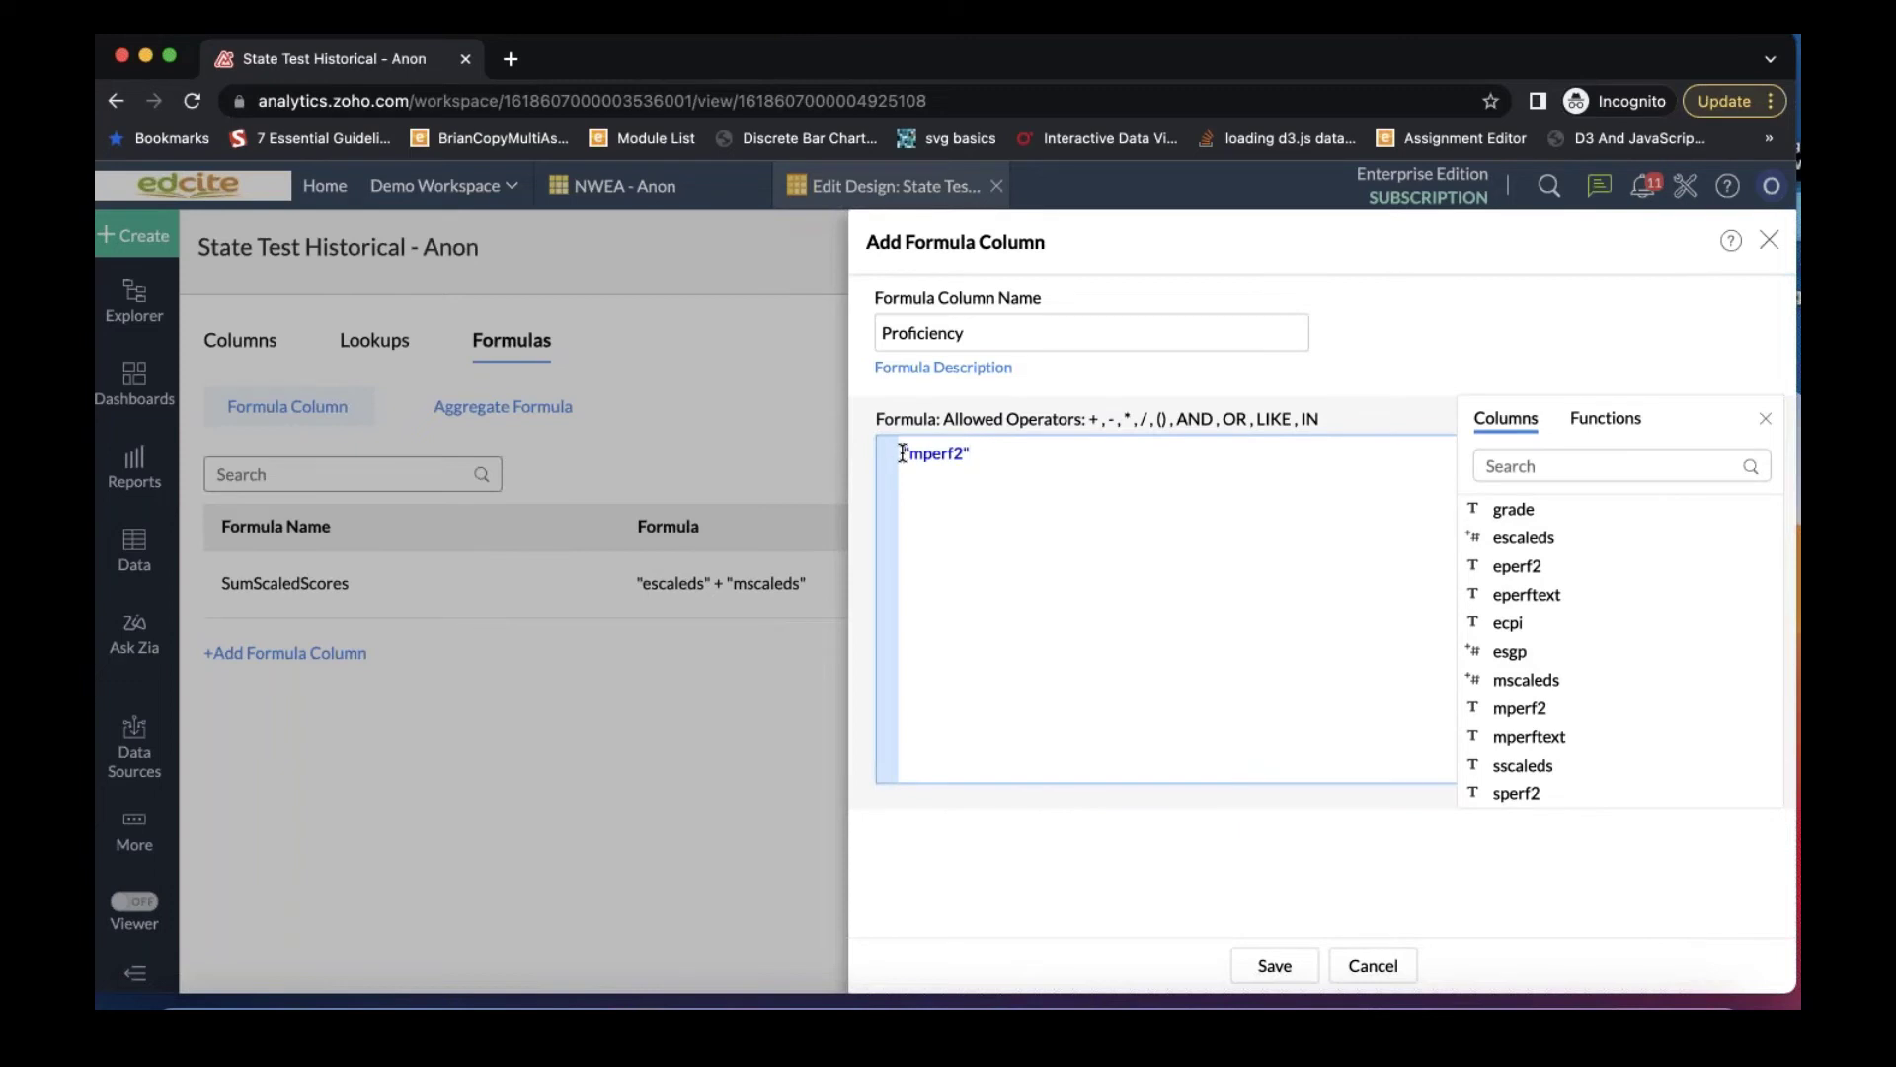
type("if(")
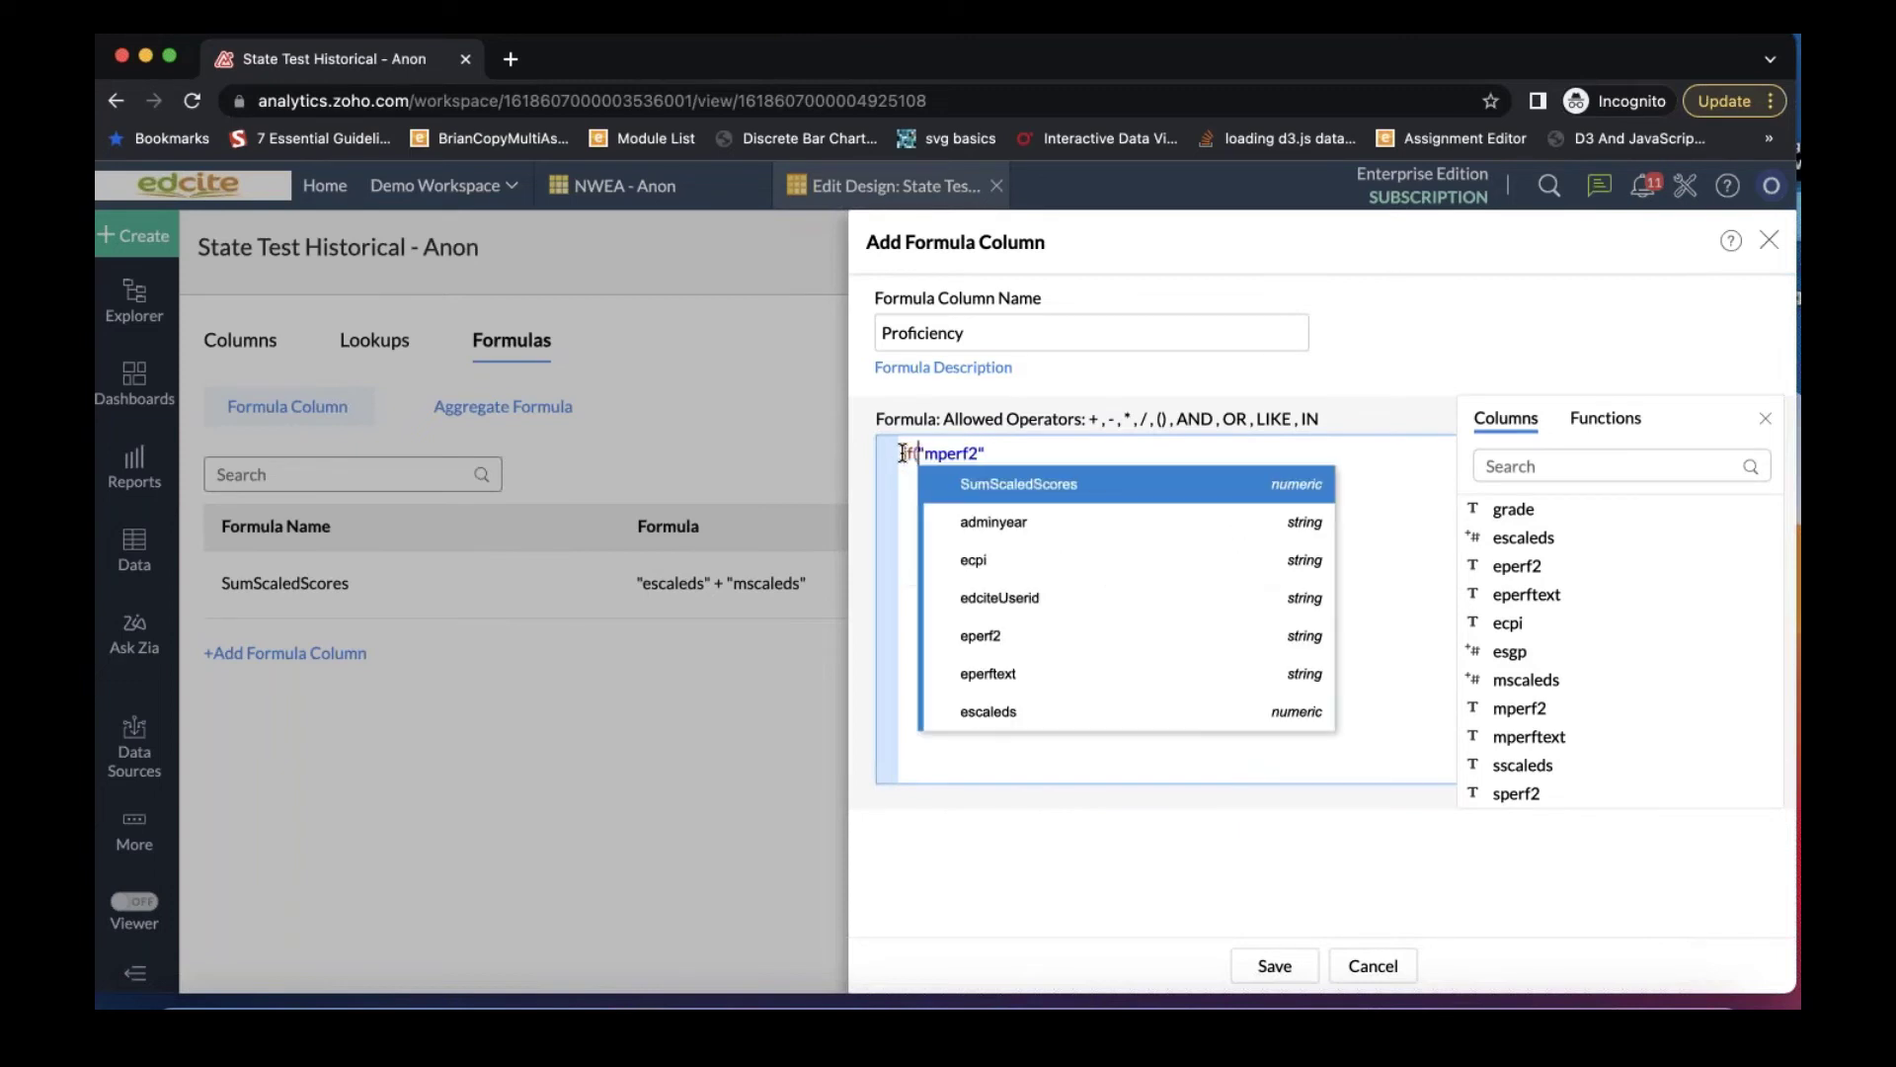
left_click(1000, 454)
type("=")
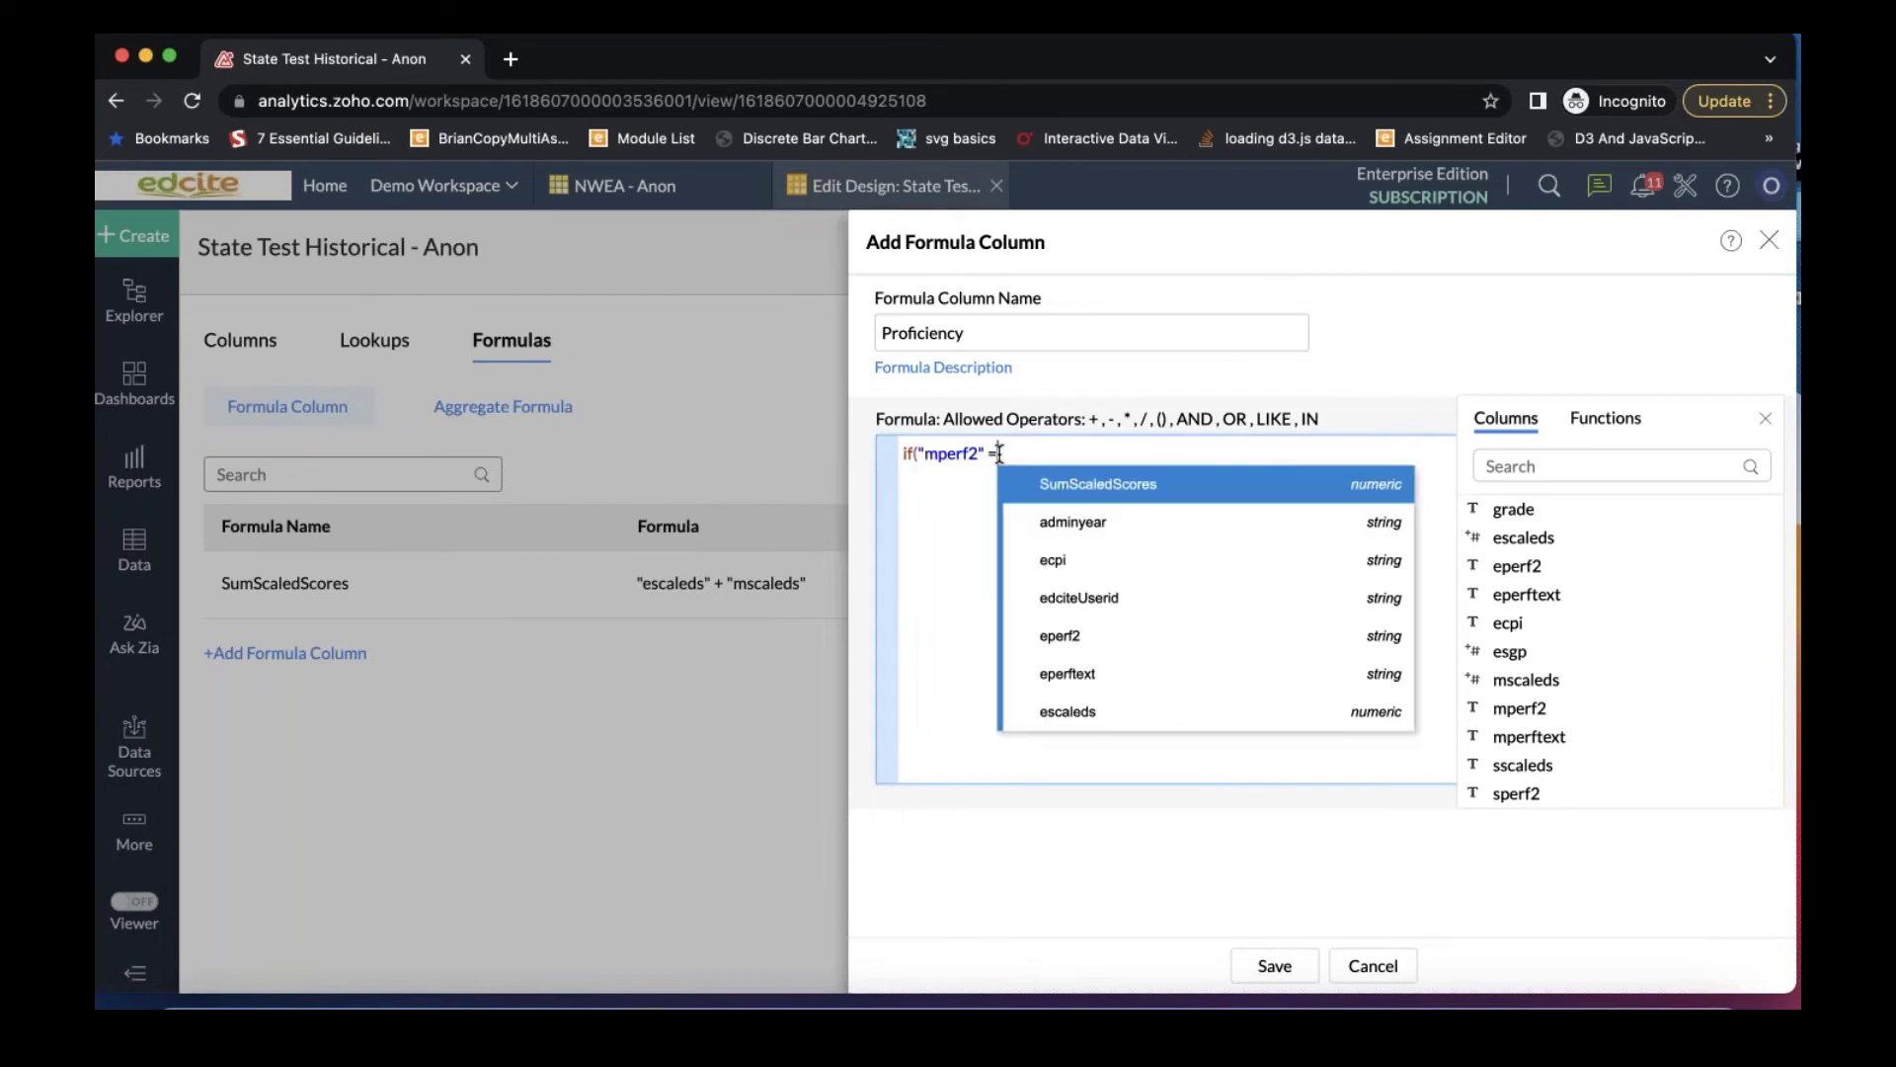
key("BackSpace")
type("'Exceeding")
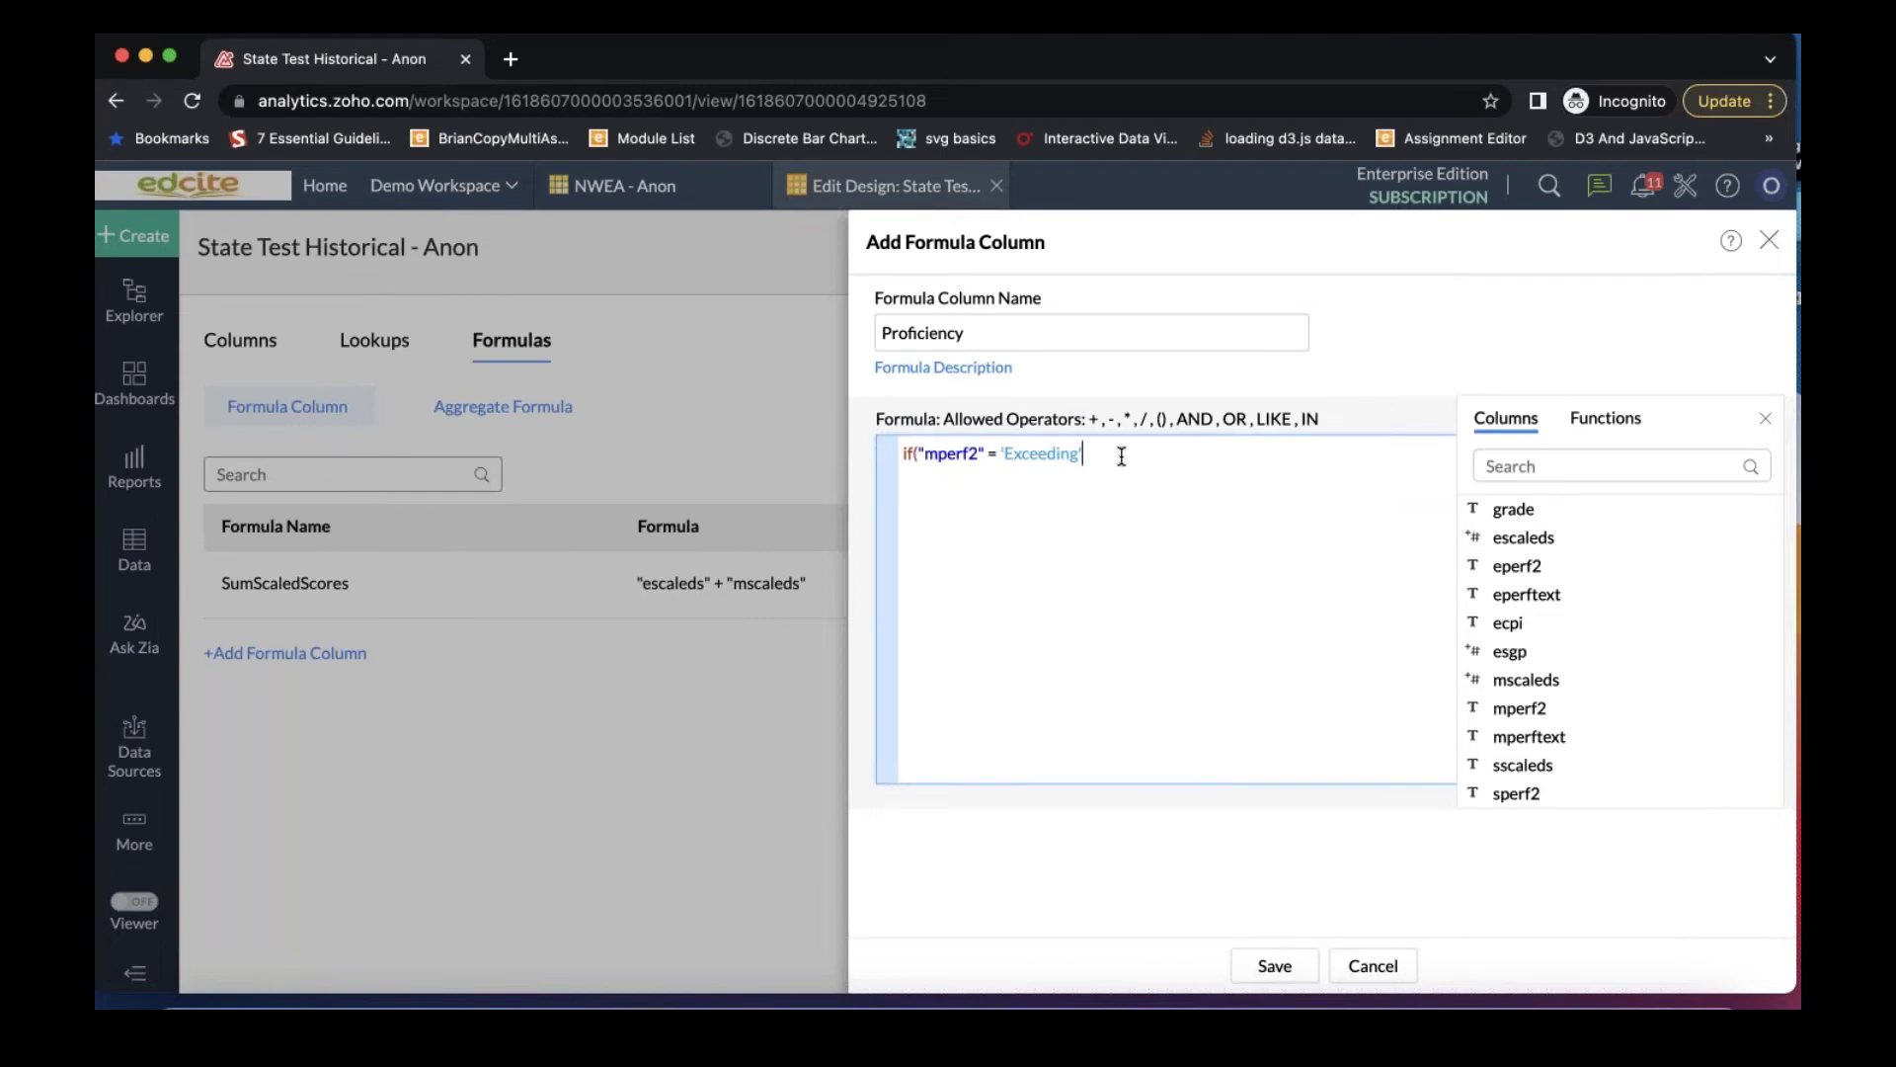
Step: Add 'Proficient' as the result for the 'Exceeding' condition and try to save the formula column
type("',")
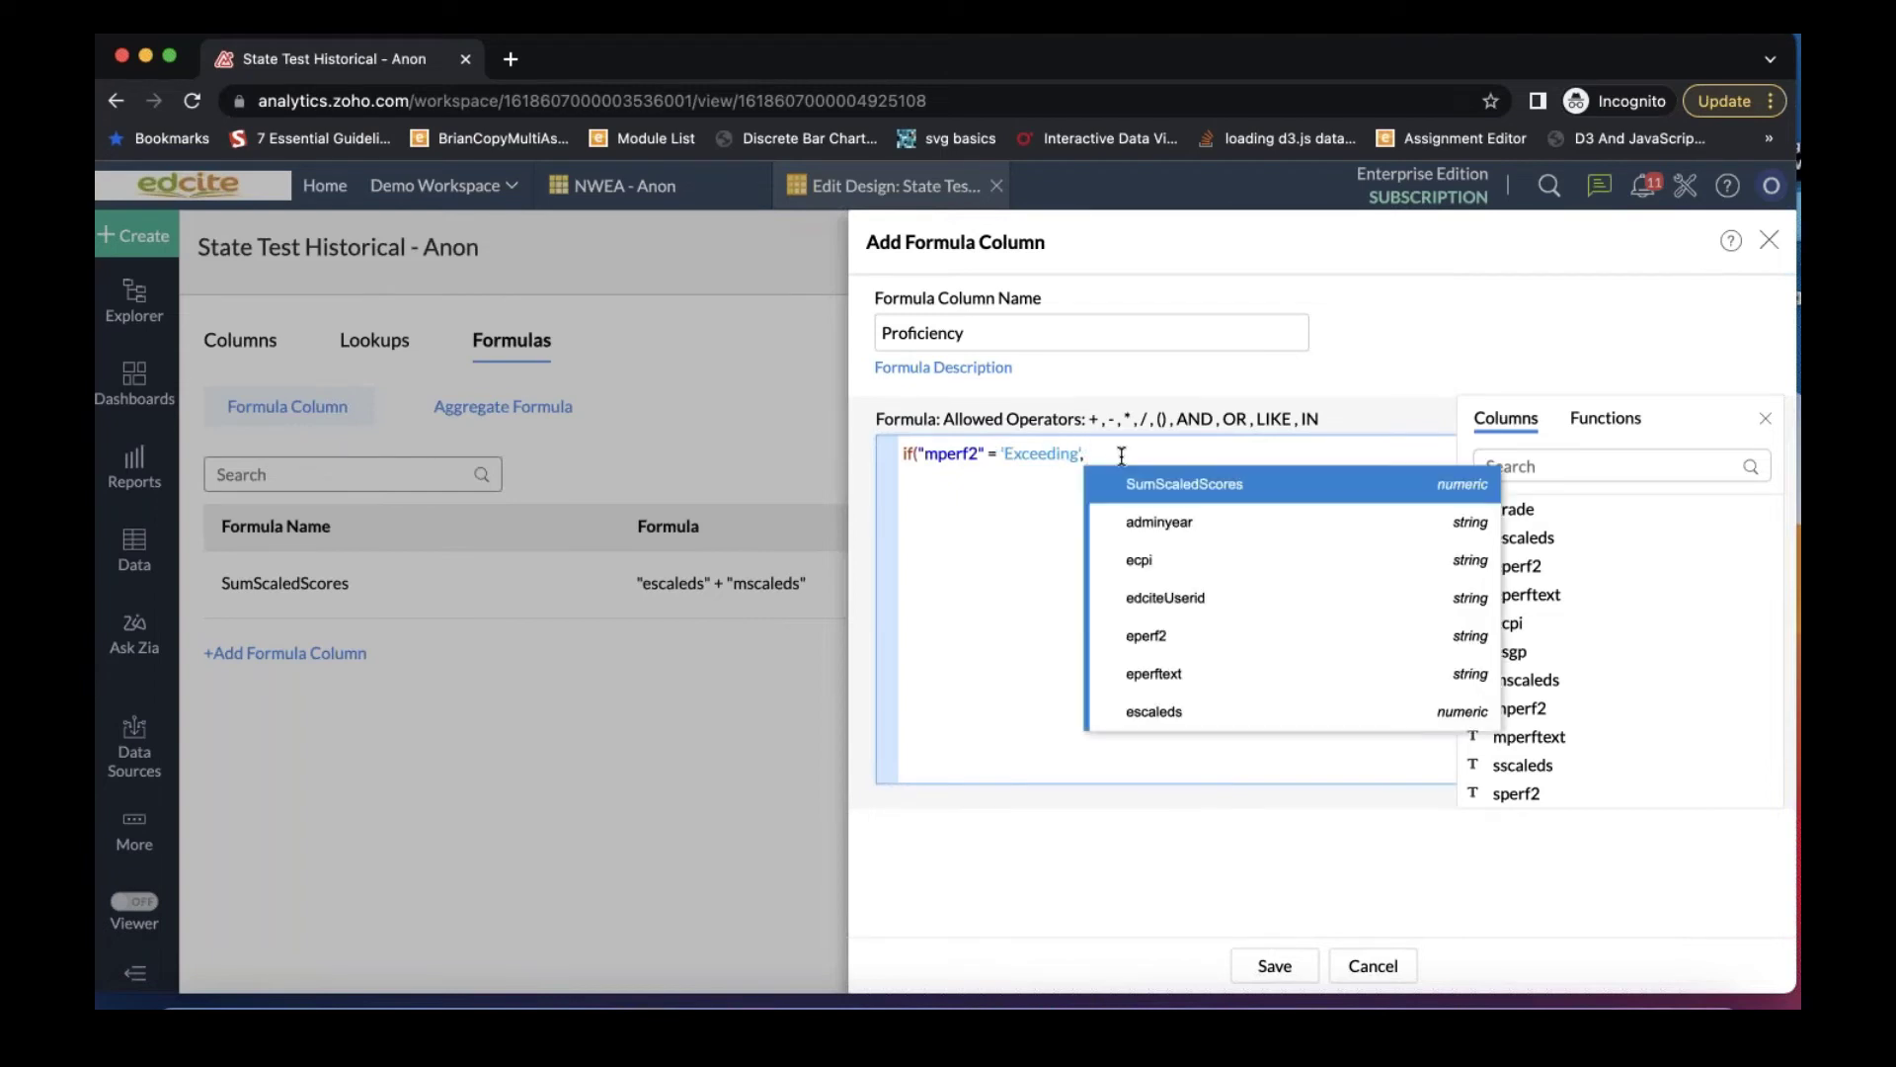
type(" 'Profic")
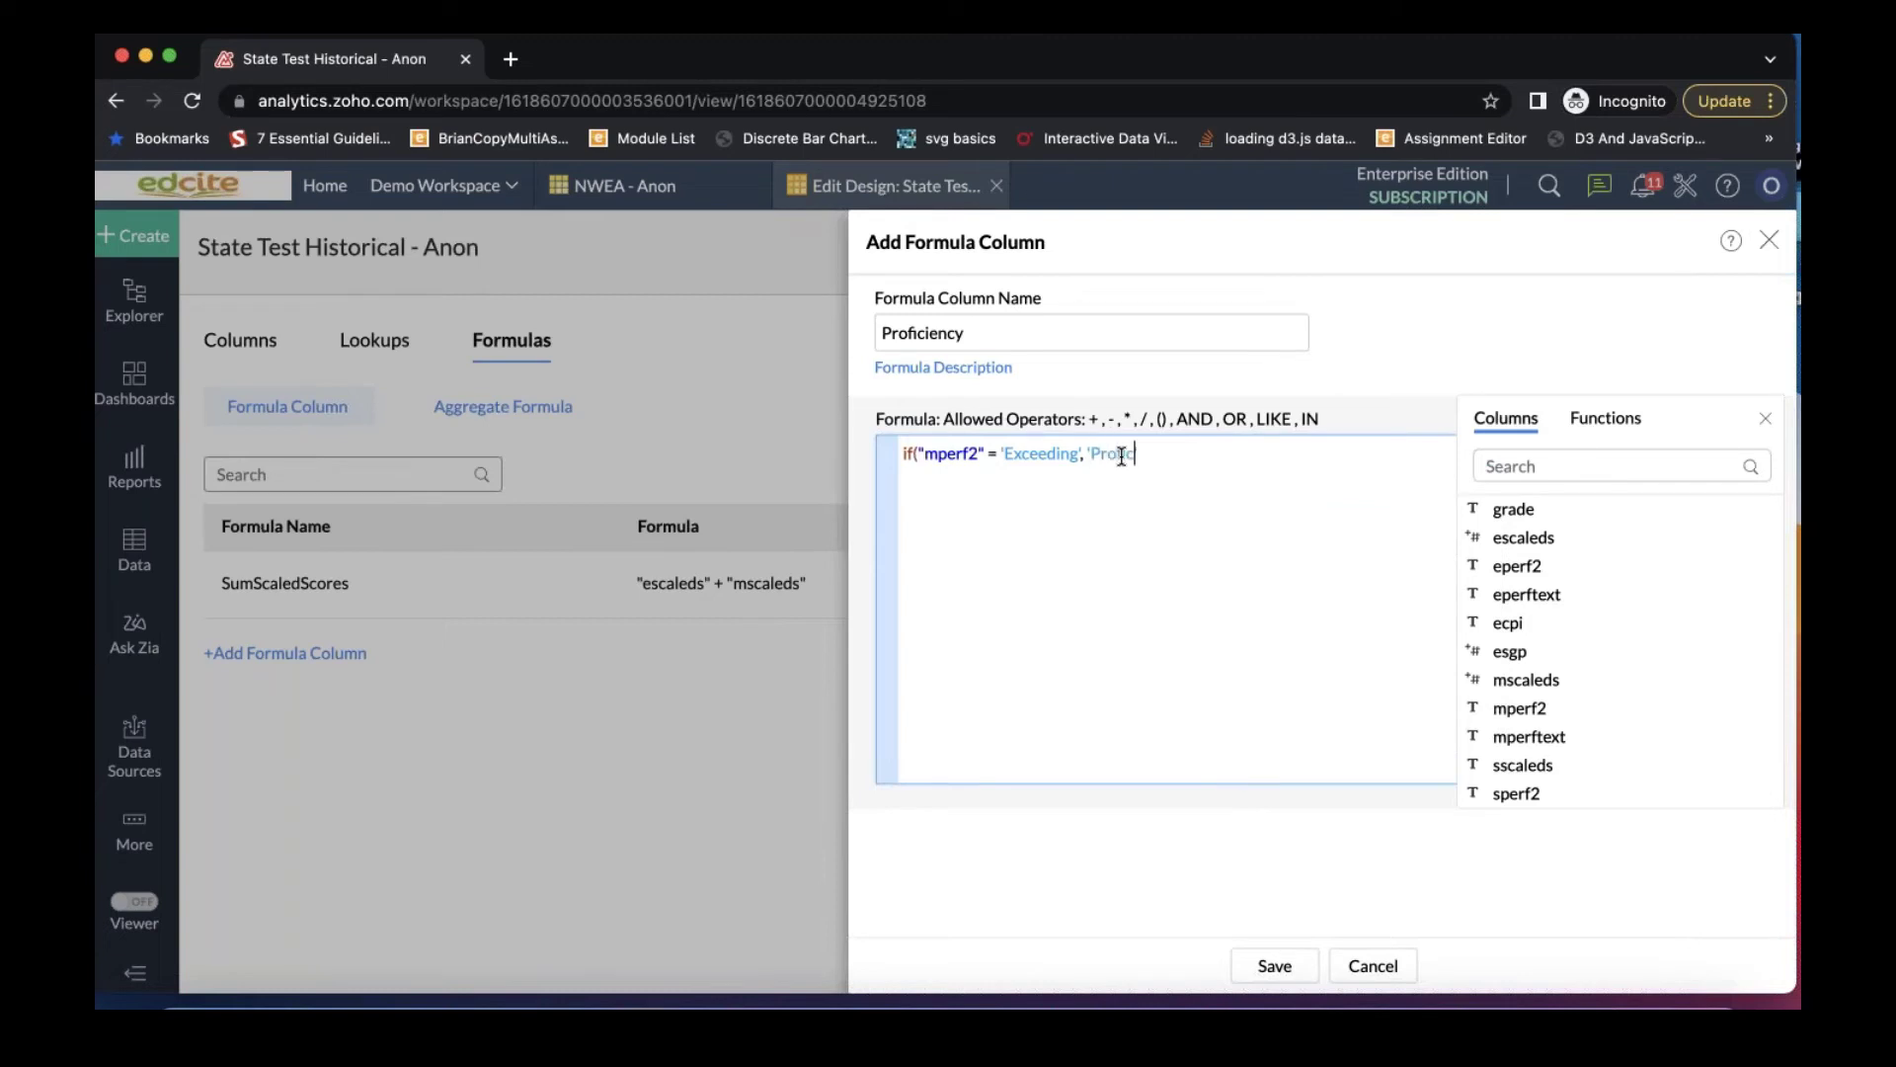
type("ient',")
key("BackSpace")
left_click(1272, 965)
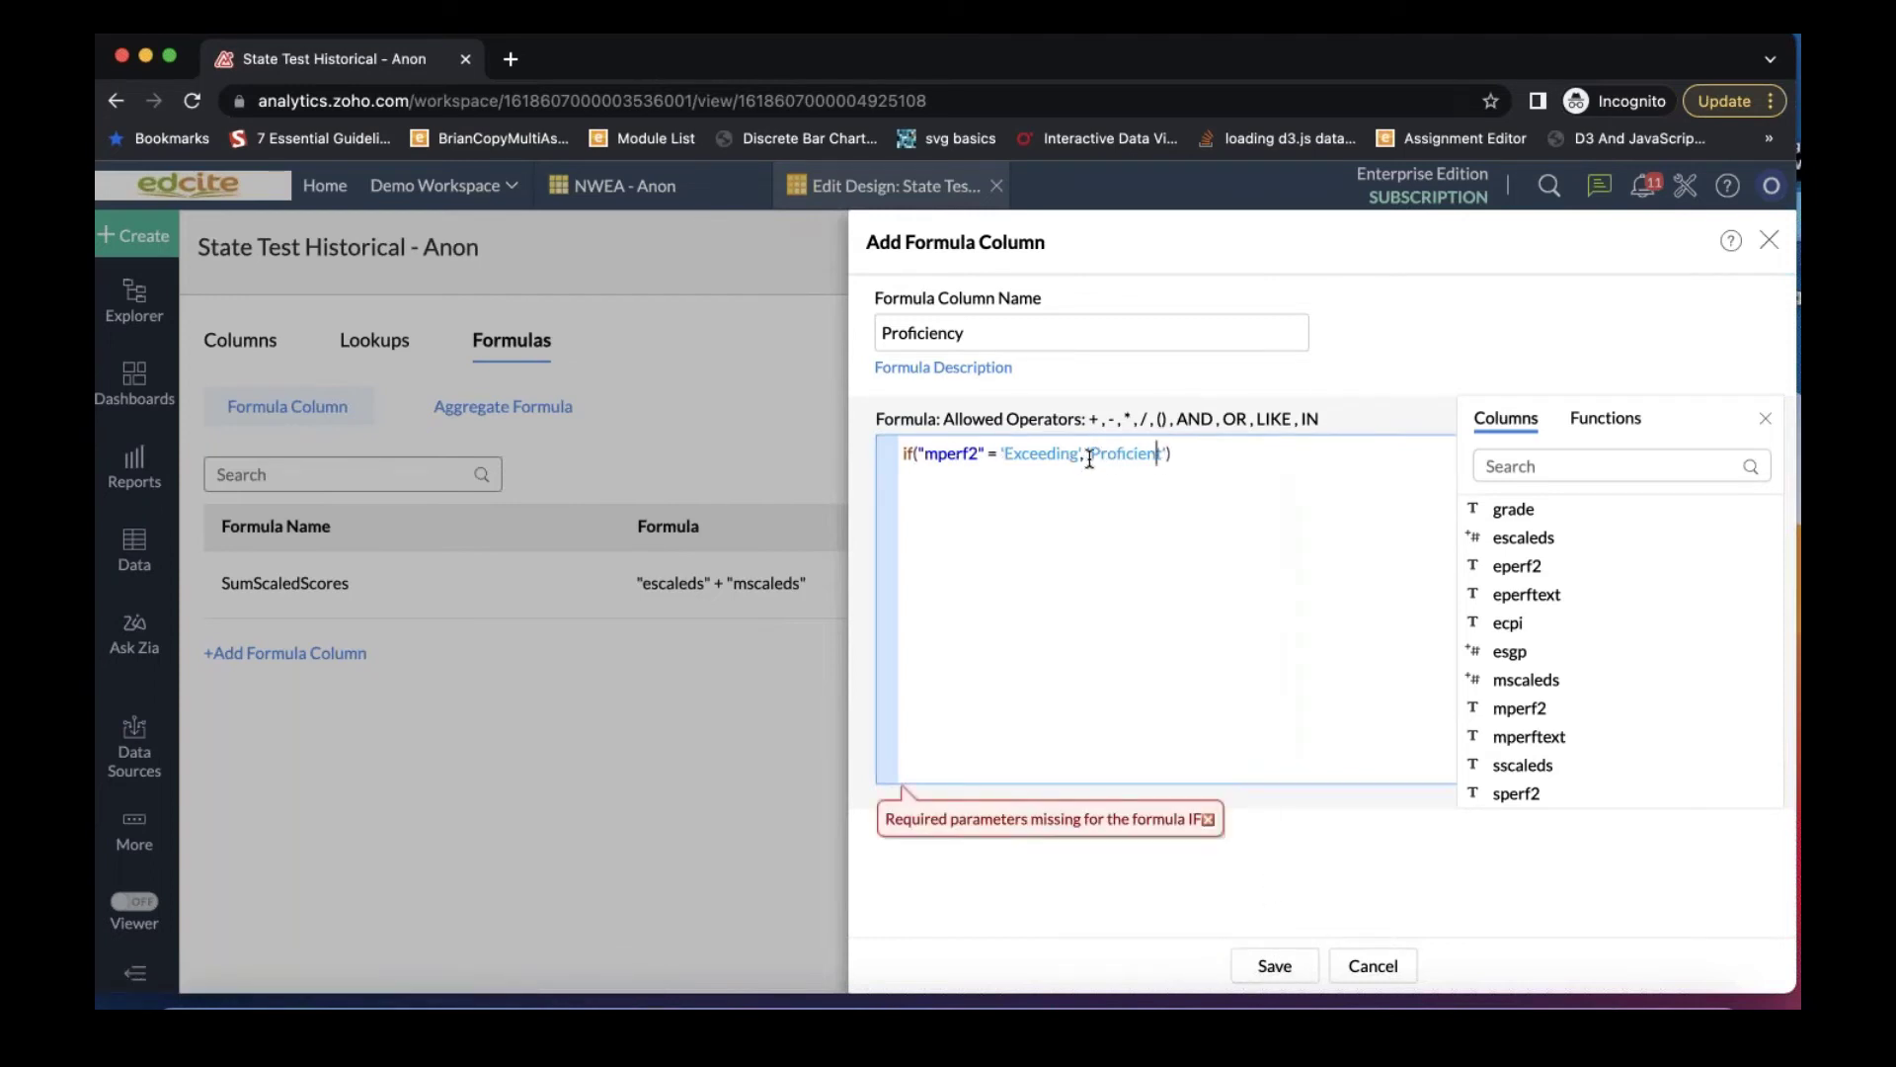
Step: Add 'At Risk' as the formula's else result and save the Proficiency column
left_click(1167, 453)
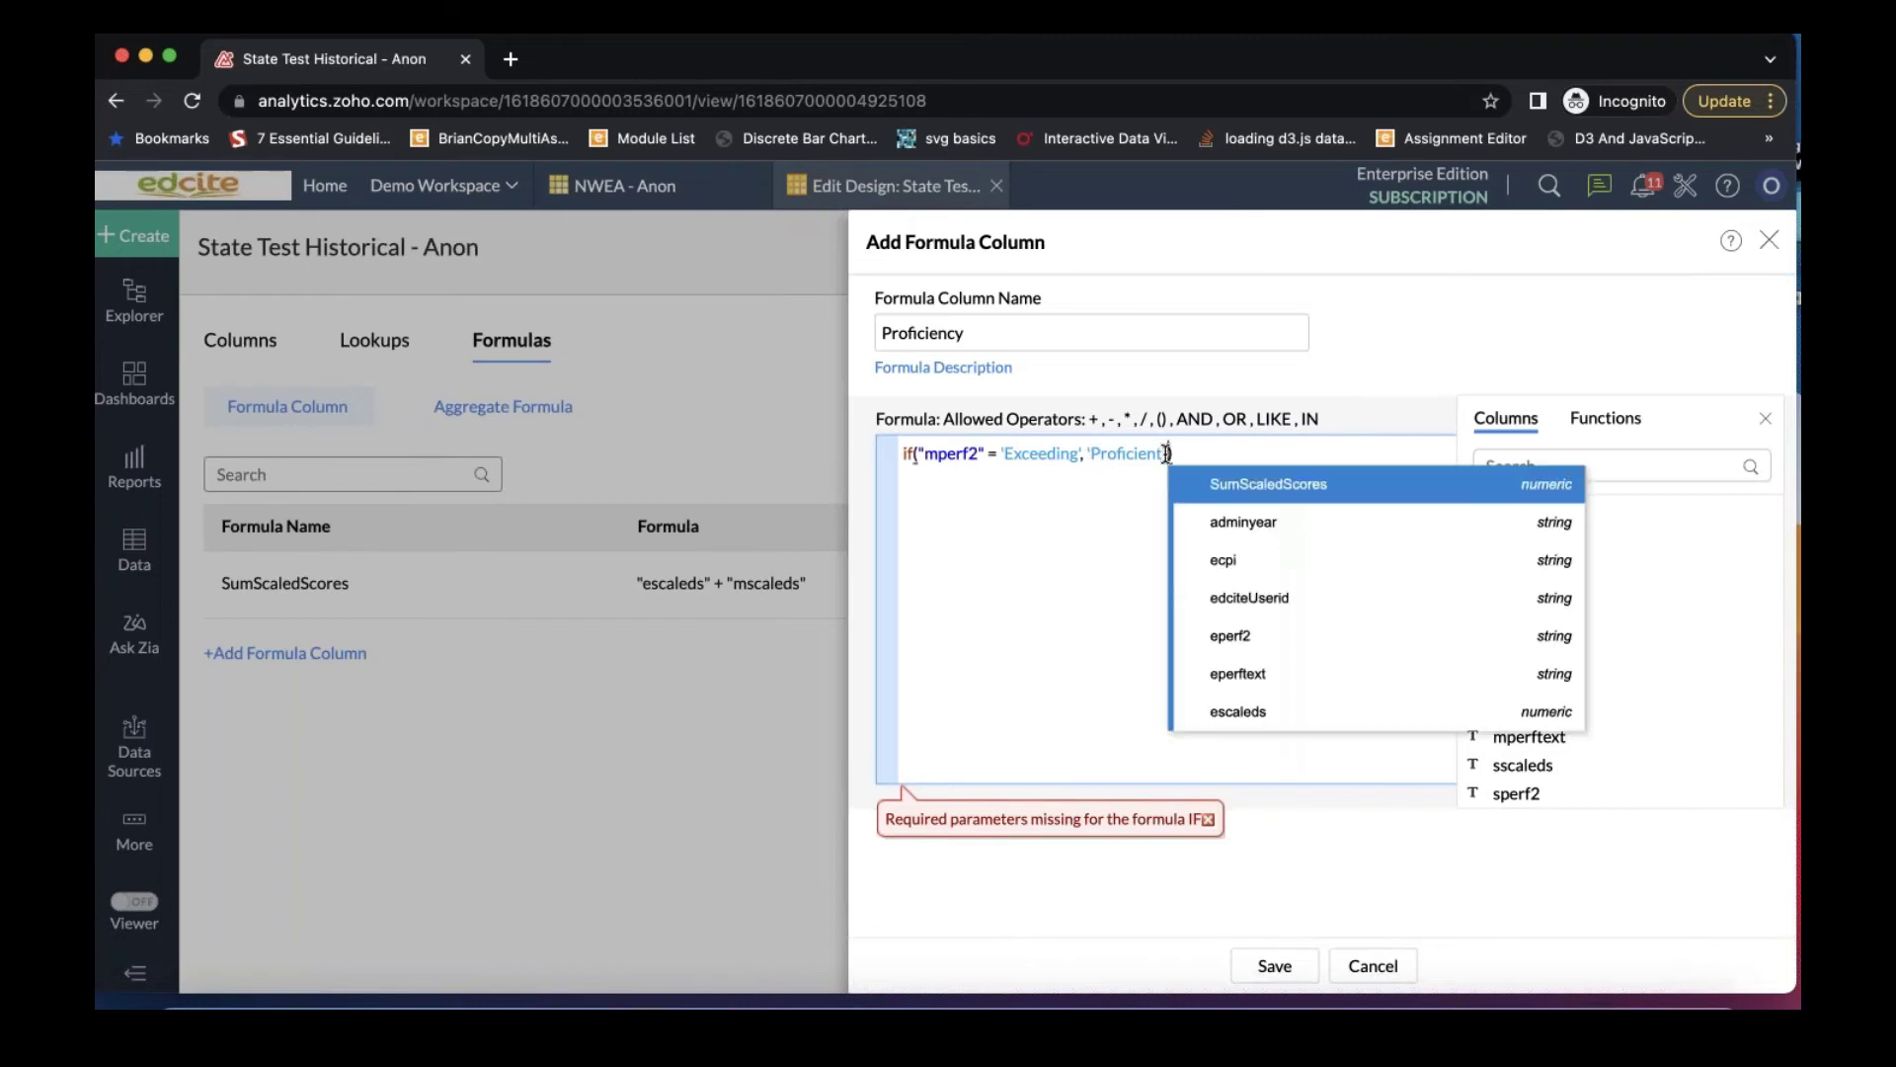
type(", ")
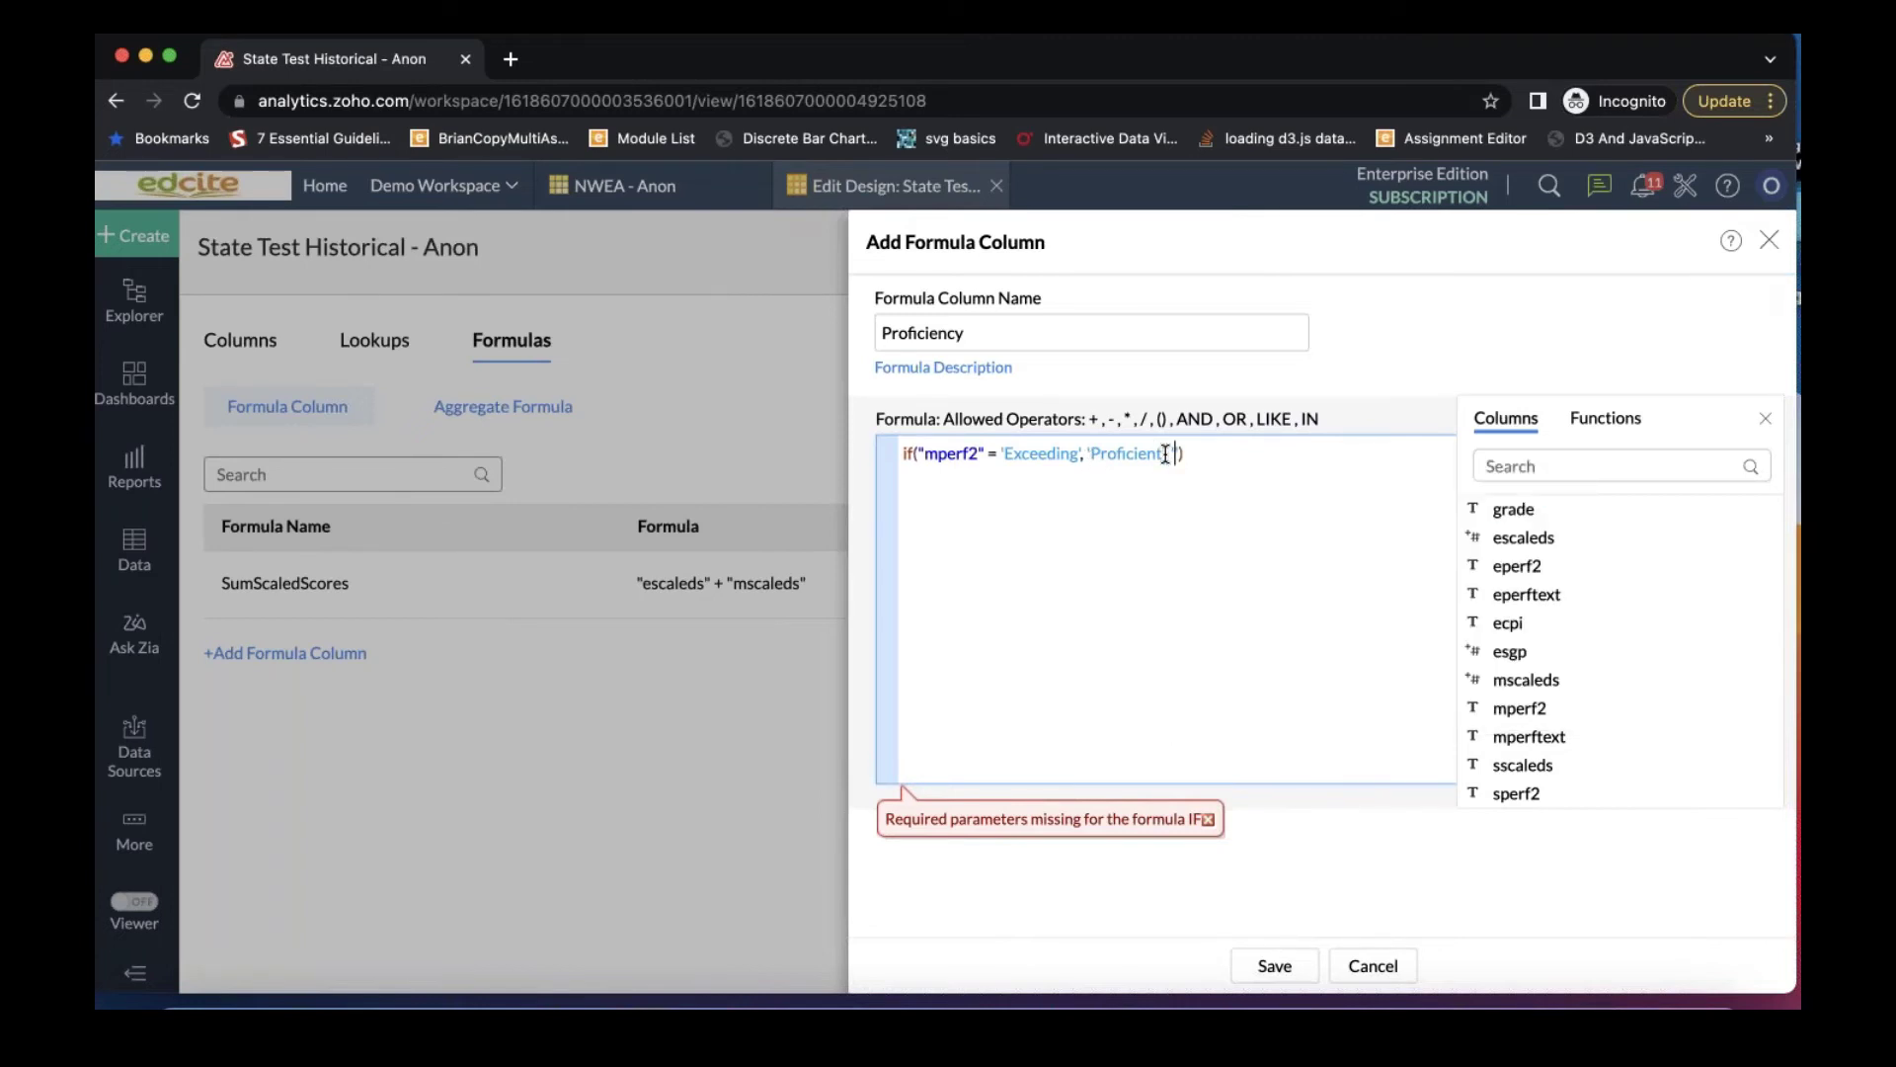
type("'At Risk")
left_click(1274, 966)
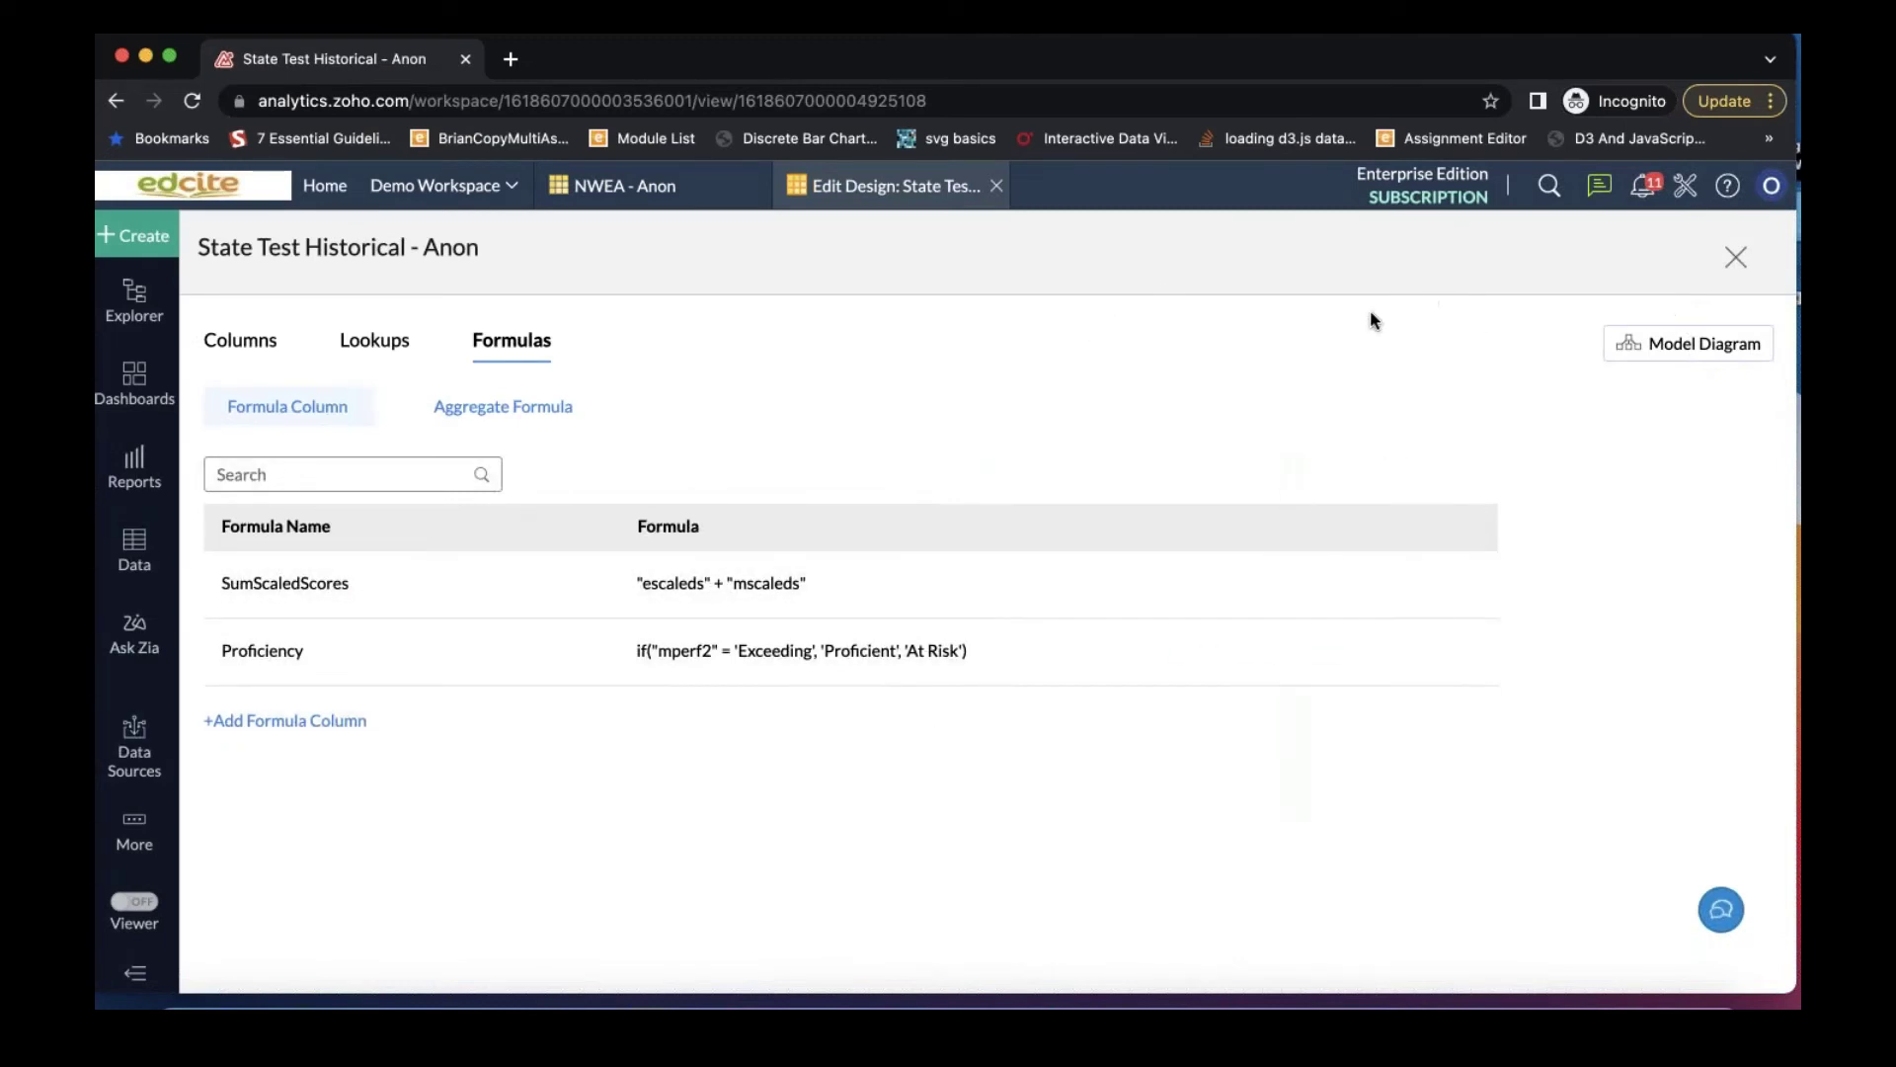
Step: Close the design editor and check the Proficiency column's values against the math performance columns in the table
left_click(1736, 258)
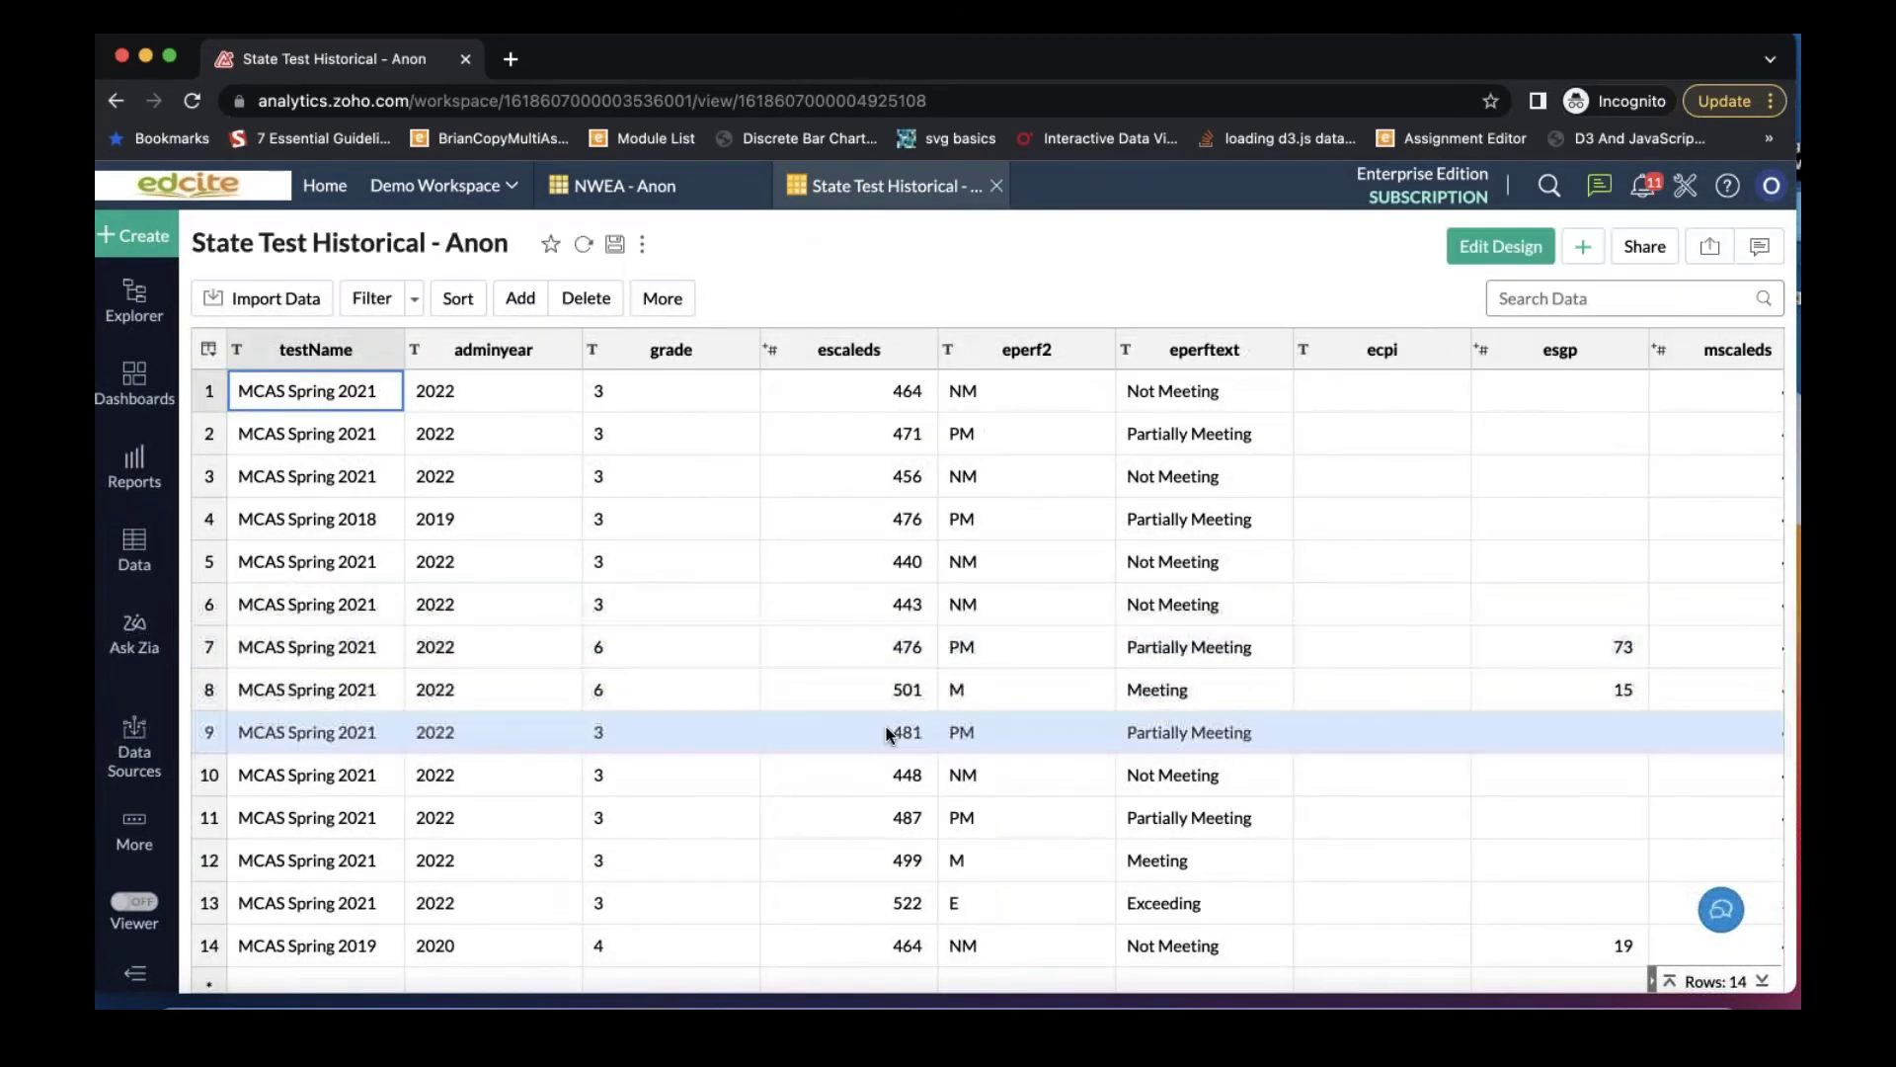
scroll(889, 731, "right", 5)
scroll(886, 734, "right", 5)
scroll(1346, 593, "up", 1)
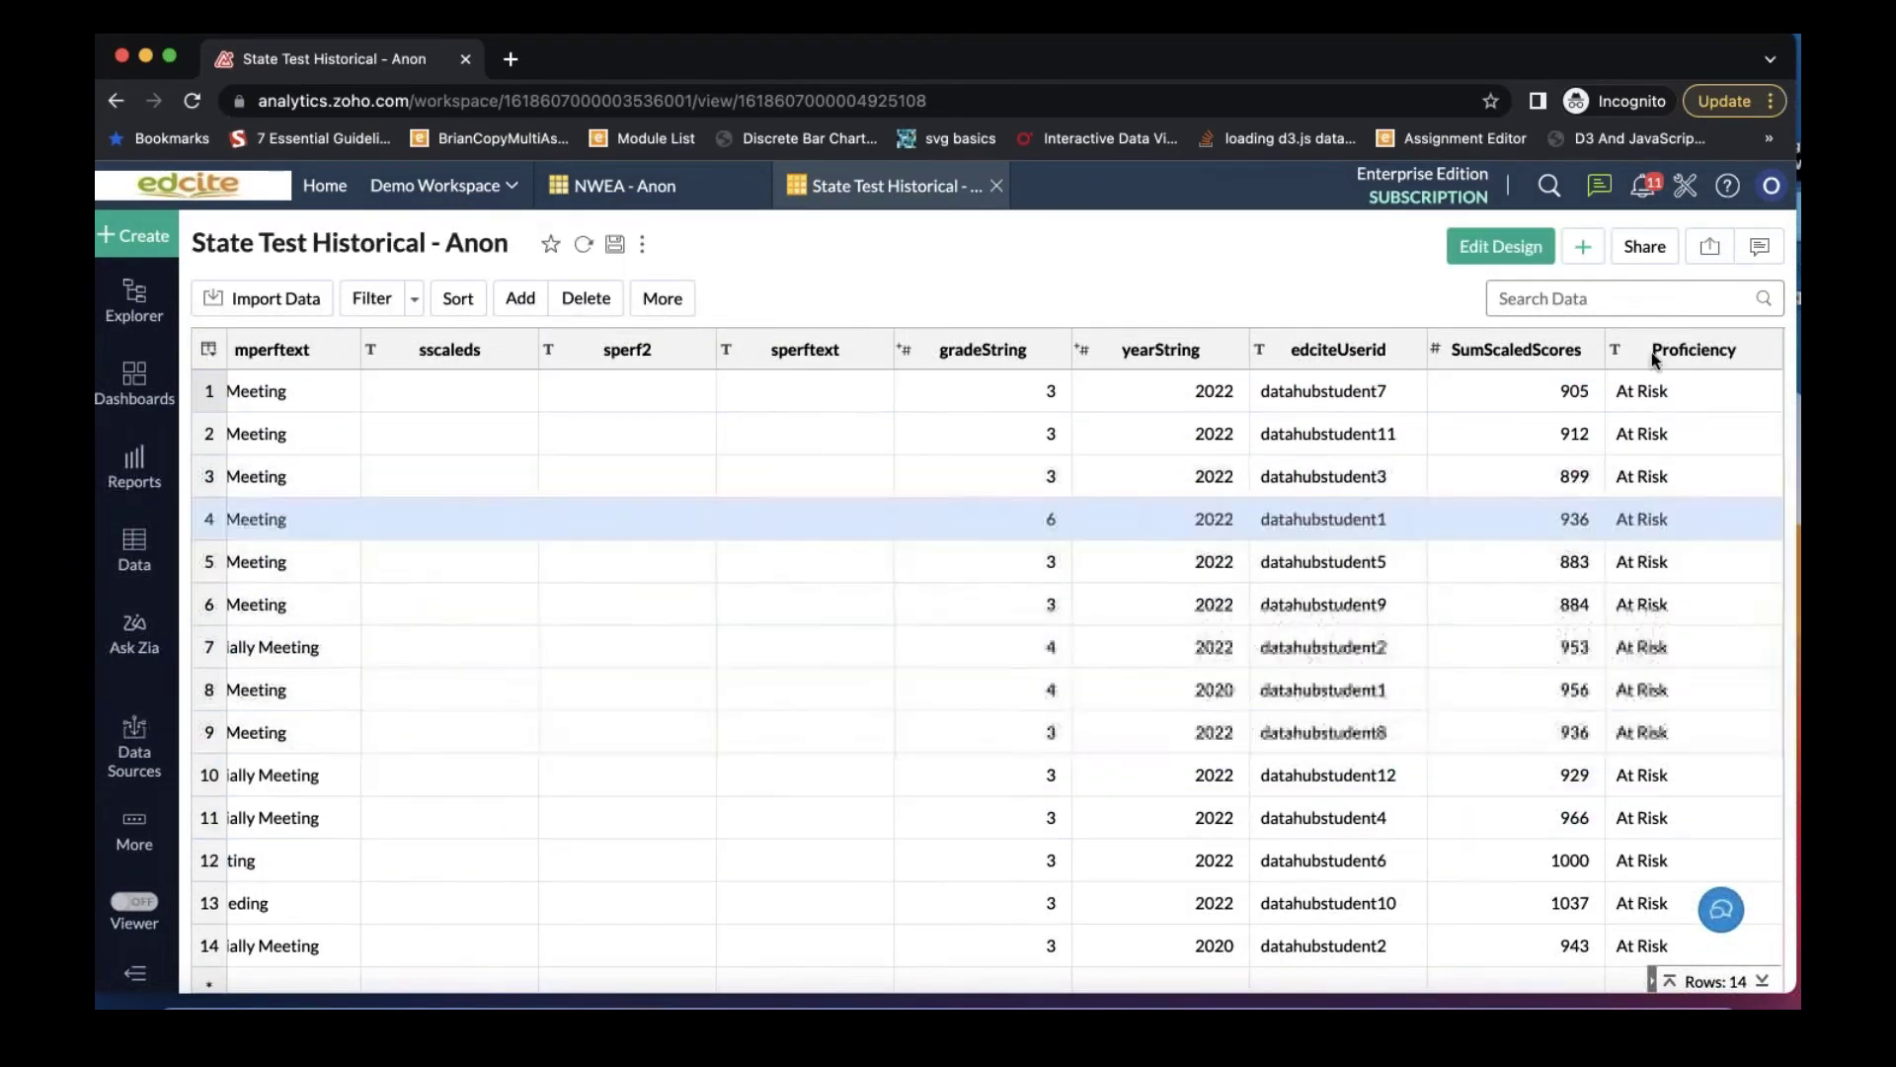
scroll(1645, 742, "down", 1)
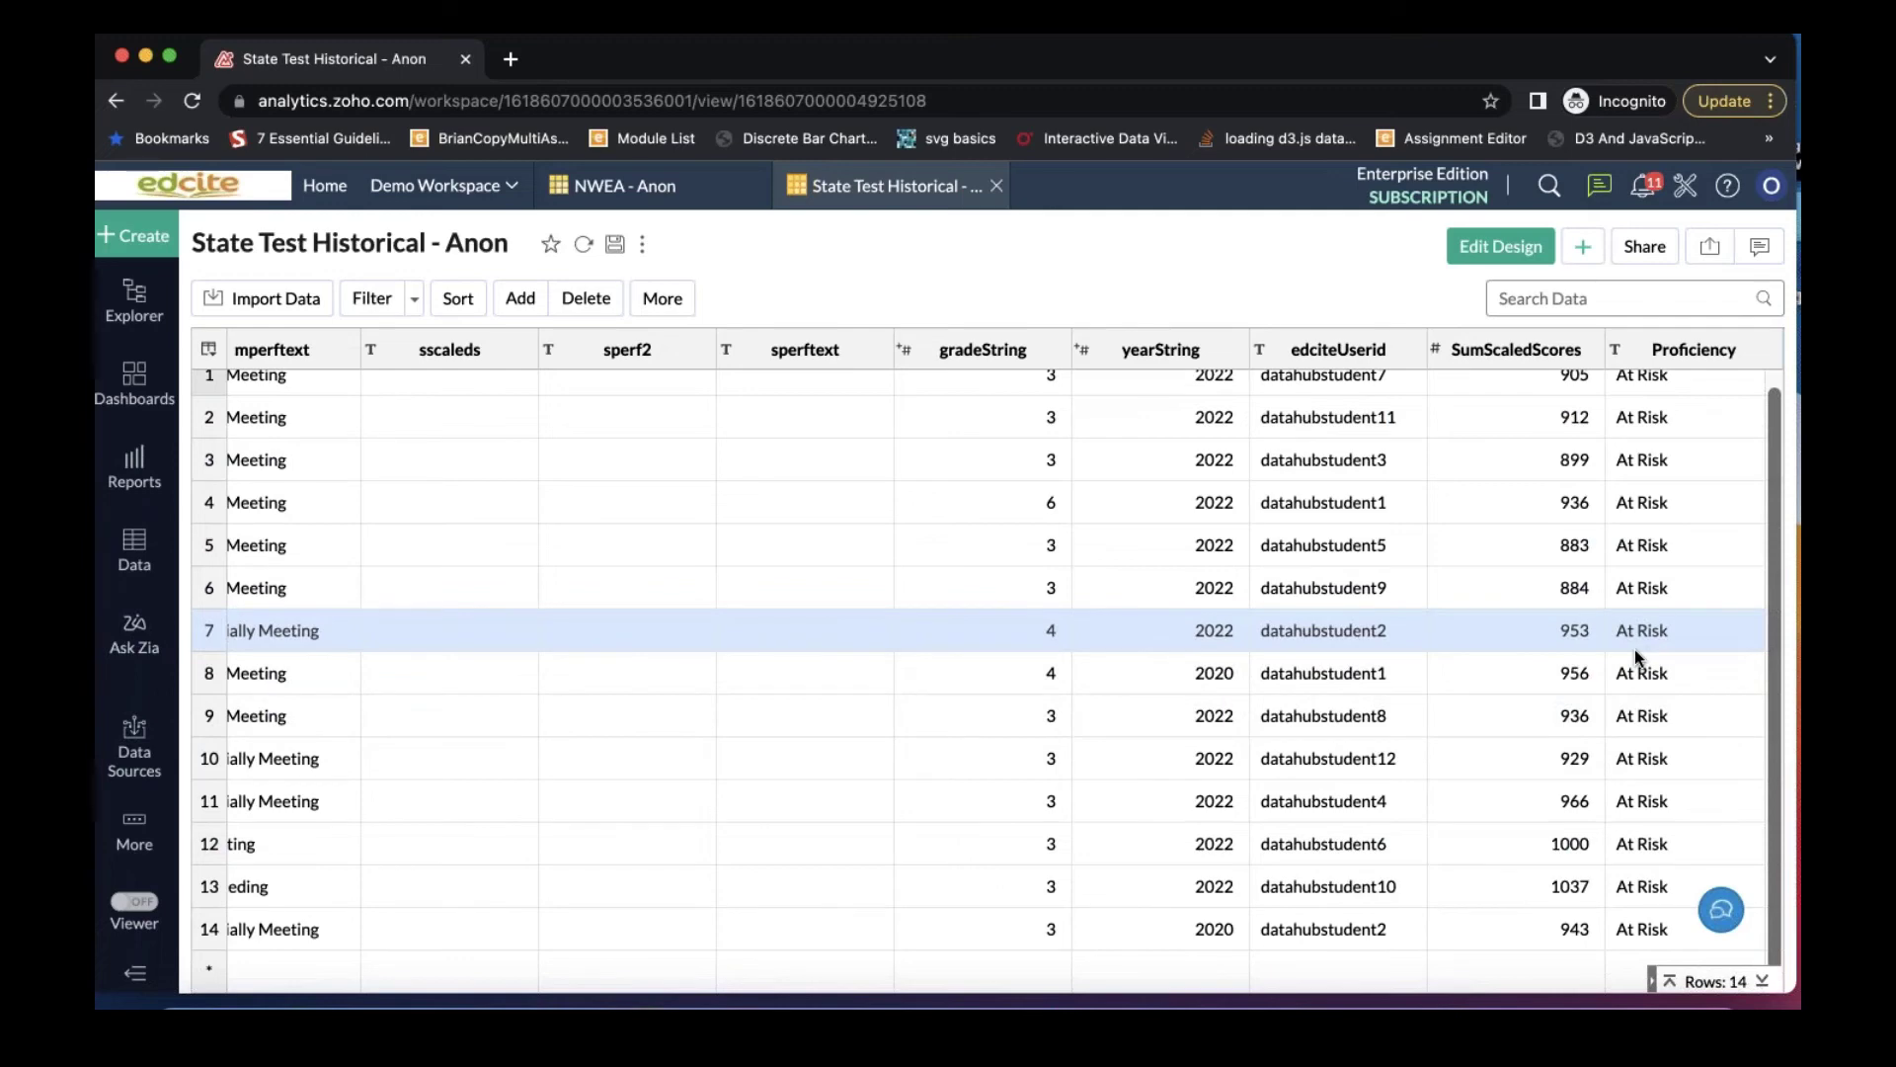
scroll(1633, 652, "left", 5)
scroll(1633, 652, "right", 5)
Step: Reopen the Proficiency formula for editing and insert a nested if() after the 'Exceeding' condition
left_click(1498, 259)
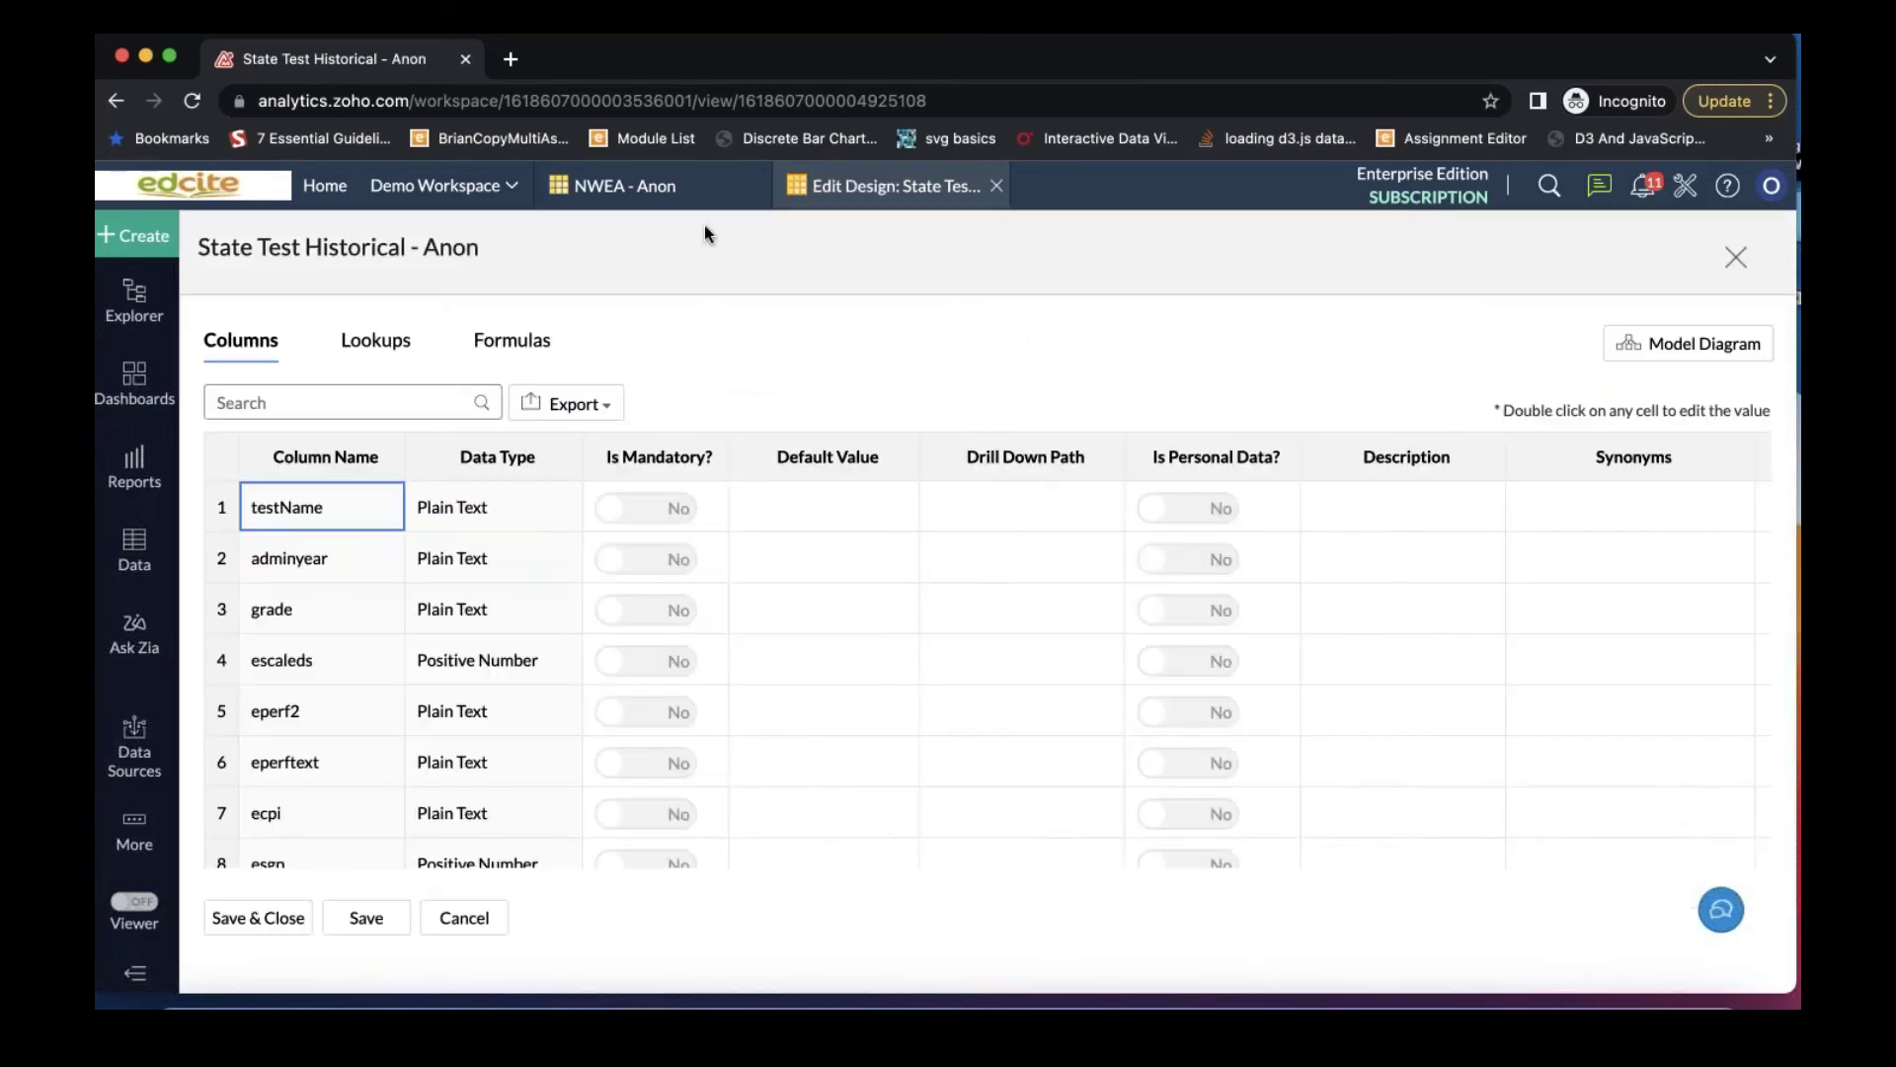
left_click(526, 348)
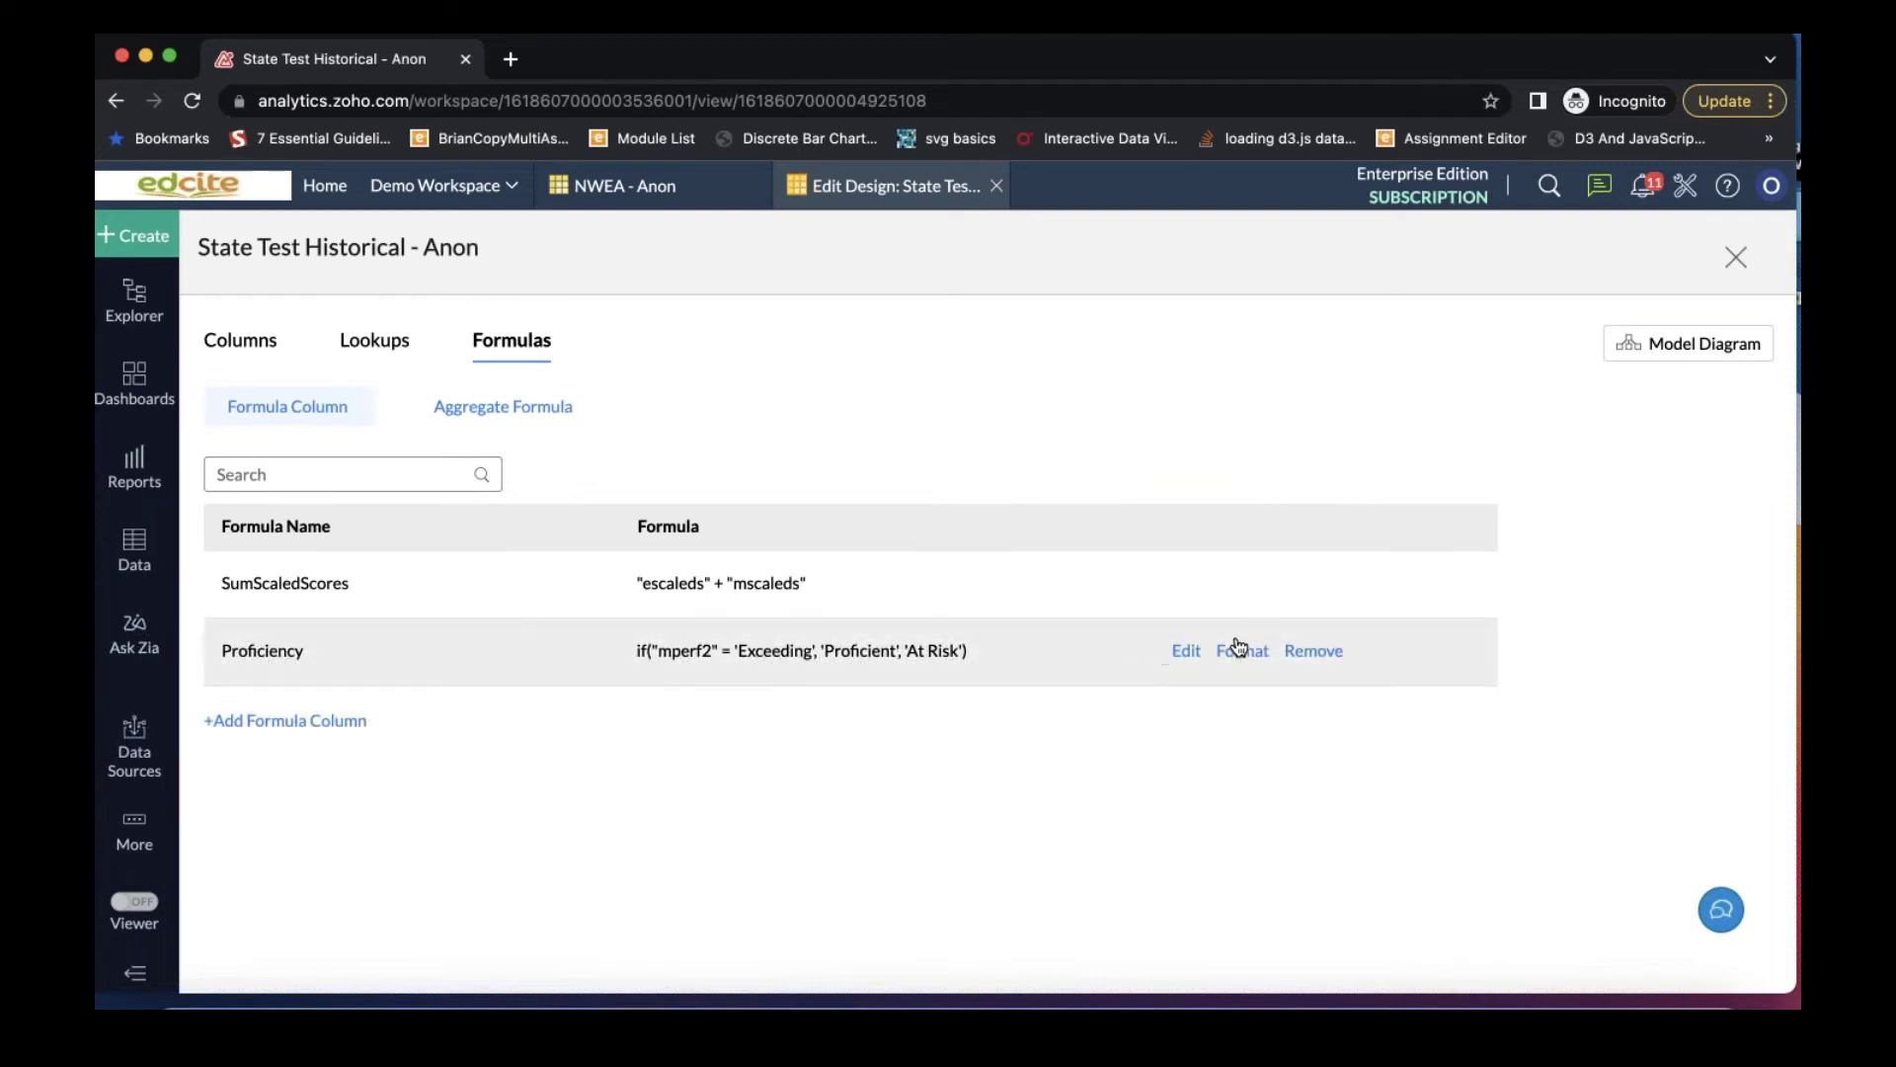
left_click(1186, 660)
left_click(1083, 455)
type("if")
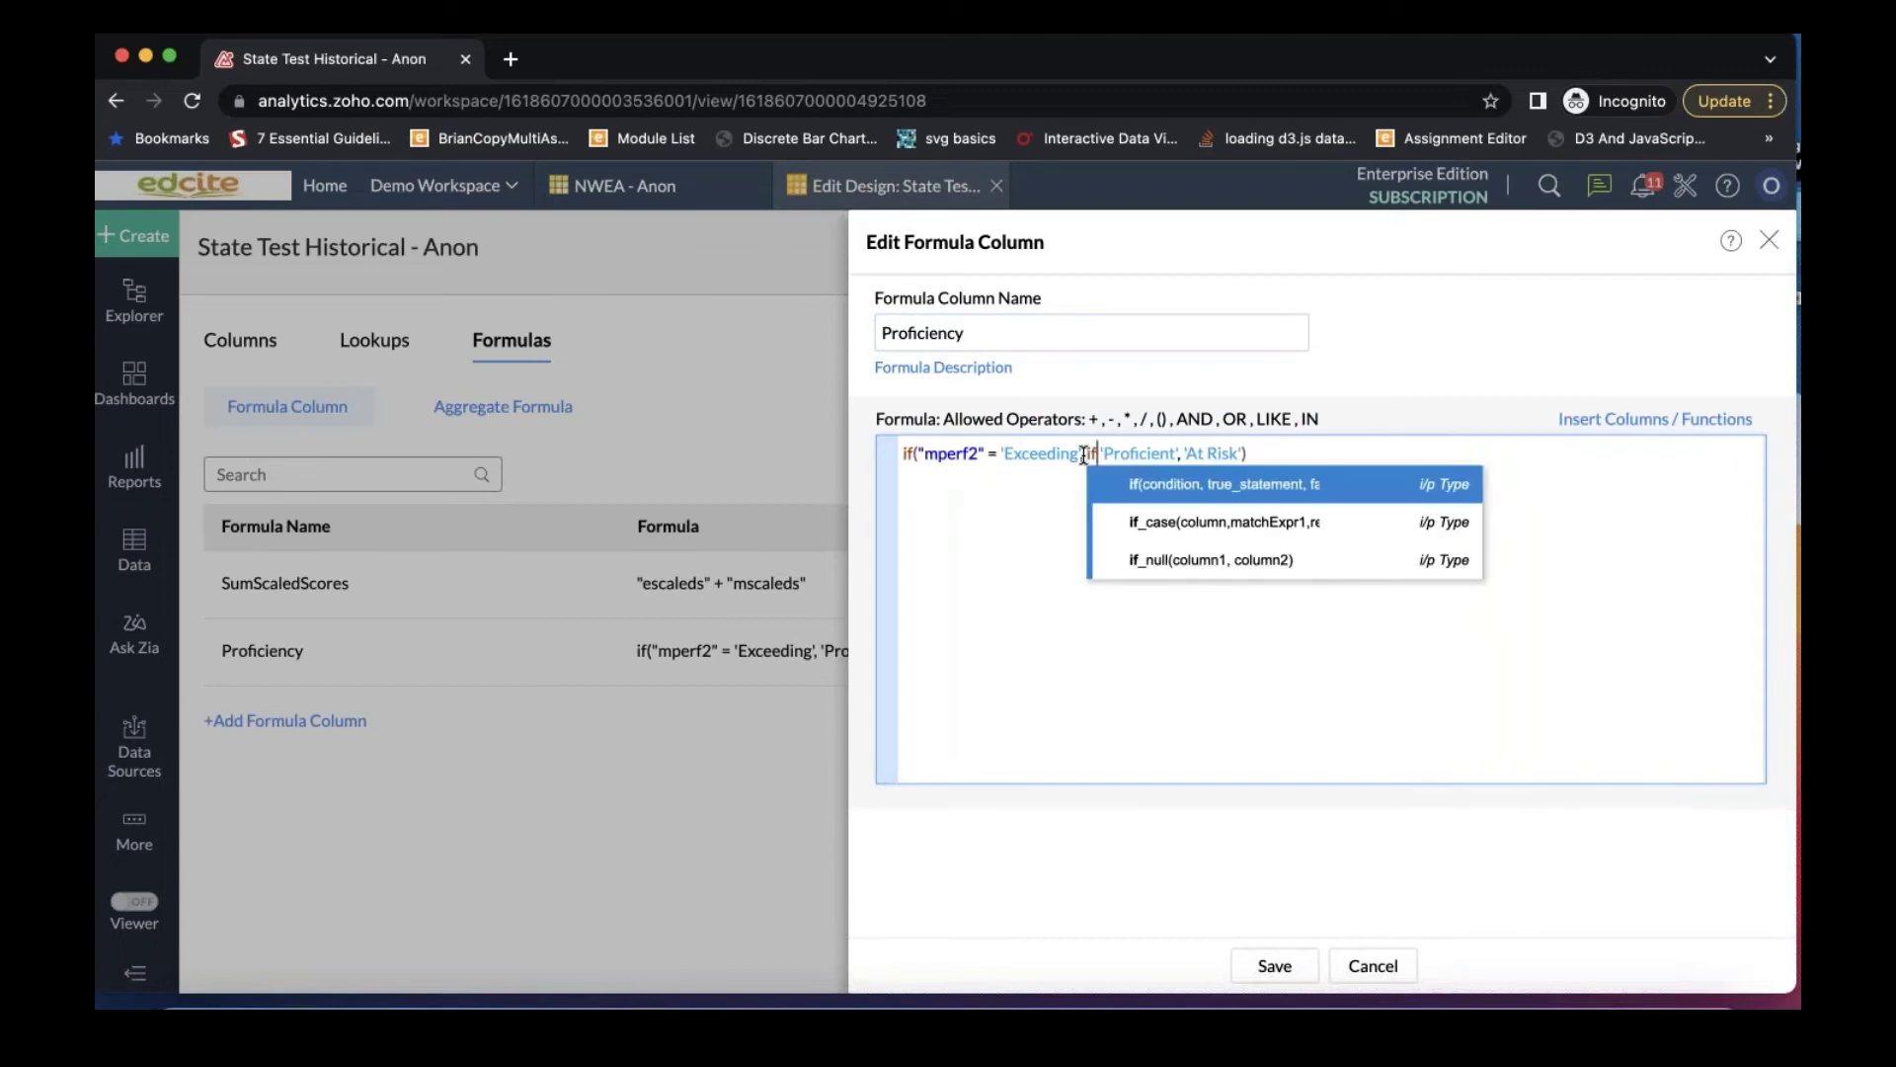
type("(")
Step: Copy the mperf2 condition into the nested if and change its compared value to 'Meeting'
left_click_drag(1081, 456, 919, 454)
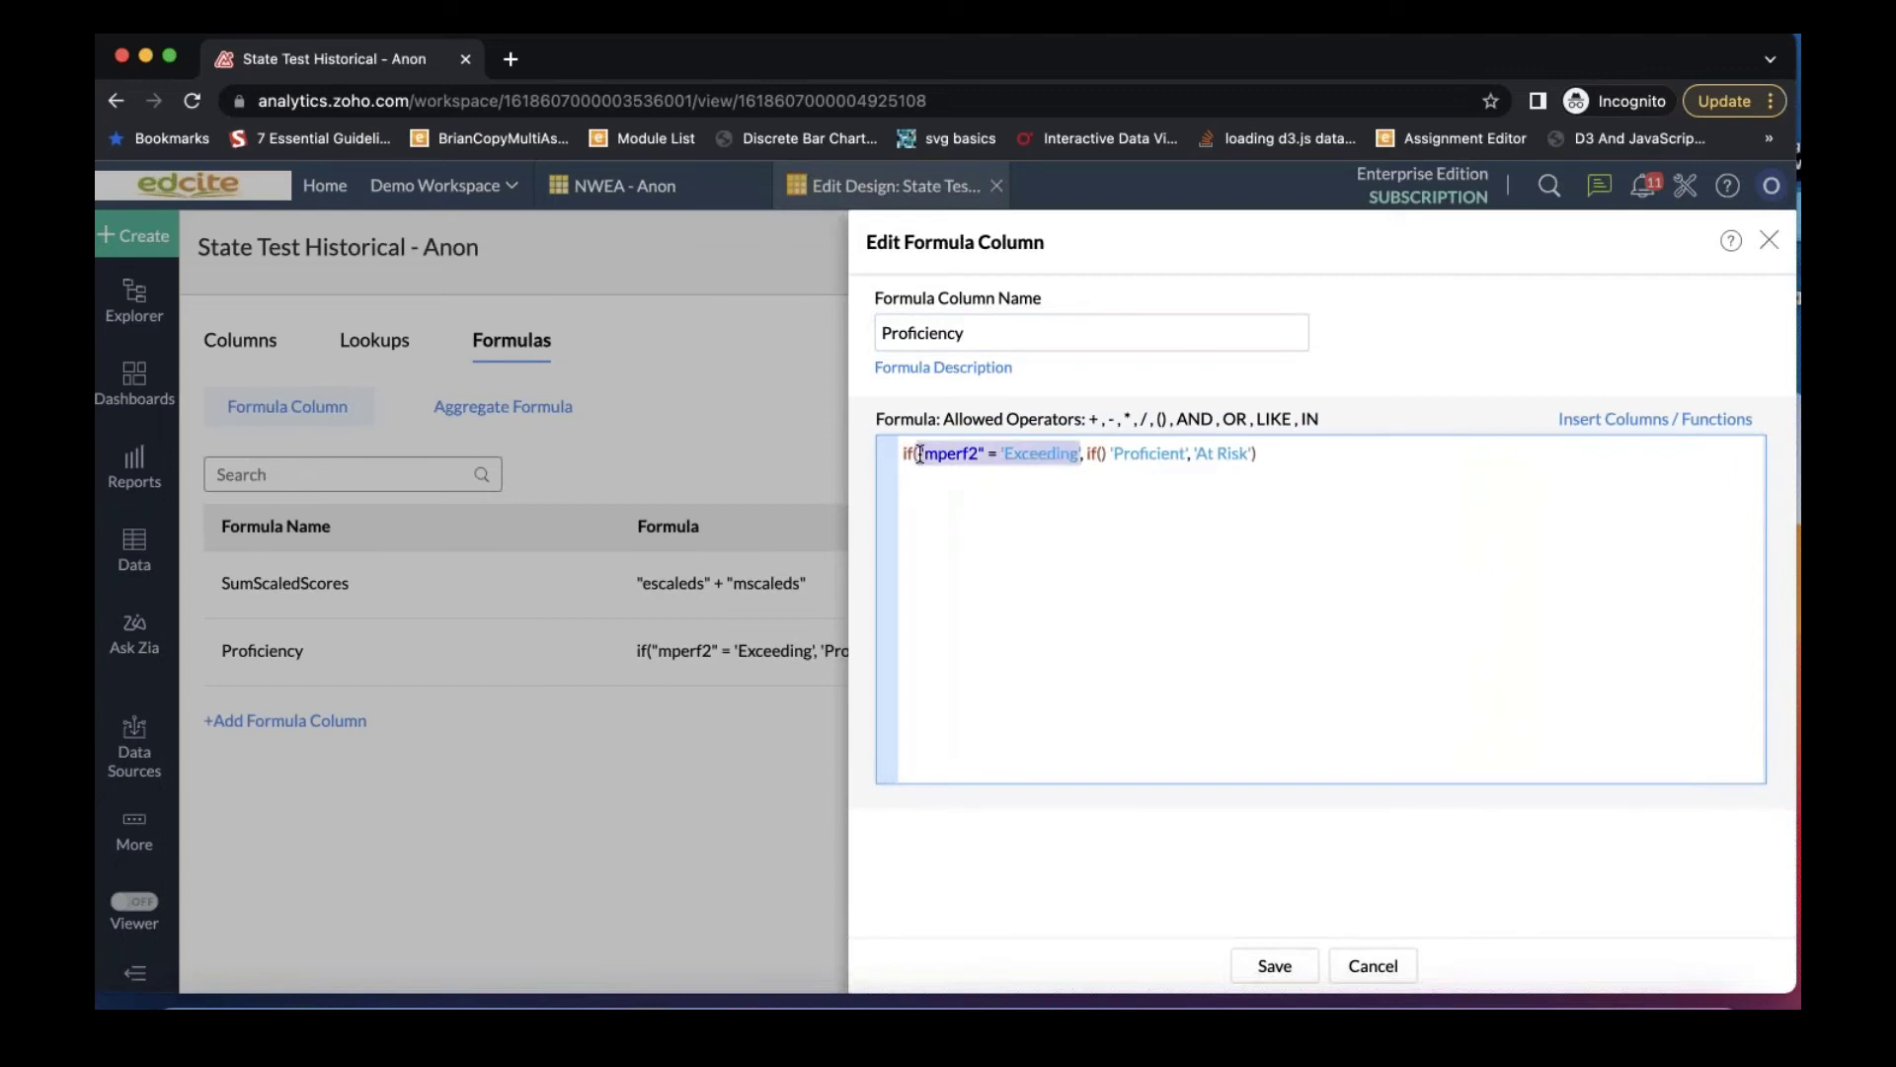
key("ctrl+c")
left_click(1102, 455)
key("ctrl+v")
double_click(1223, 455)
type("Meeting")
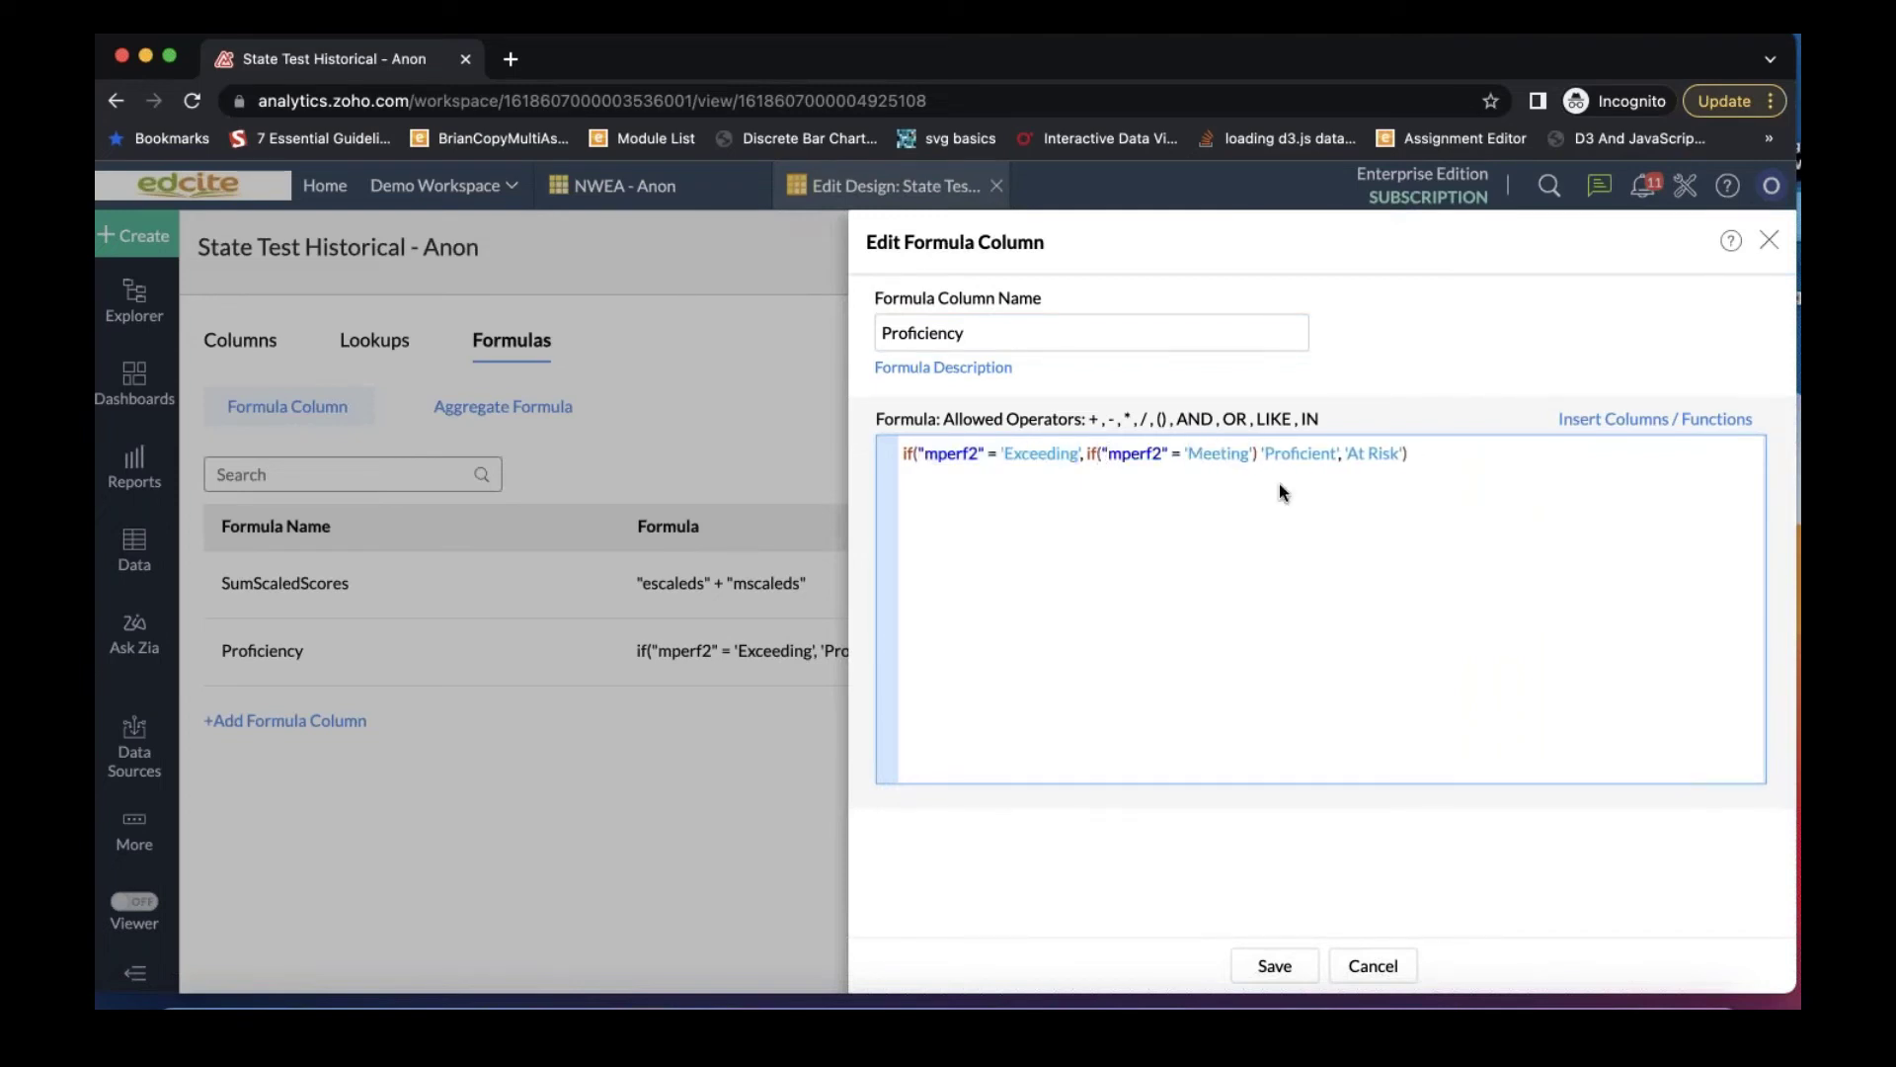
Step: Move the nested if's closing parenthesis to the formula's end so it encloses the 'Proficient' and 'At Risk' results
left_click(1257, 458)
key("Delete")
left_click(1466, 453)
type(")")
Step: Insert 'Proficient' as the 'Exceeding' result, add the missing comma after 'Meeting', and save the formula
left_click(1083, 456)
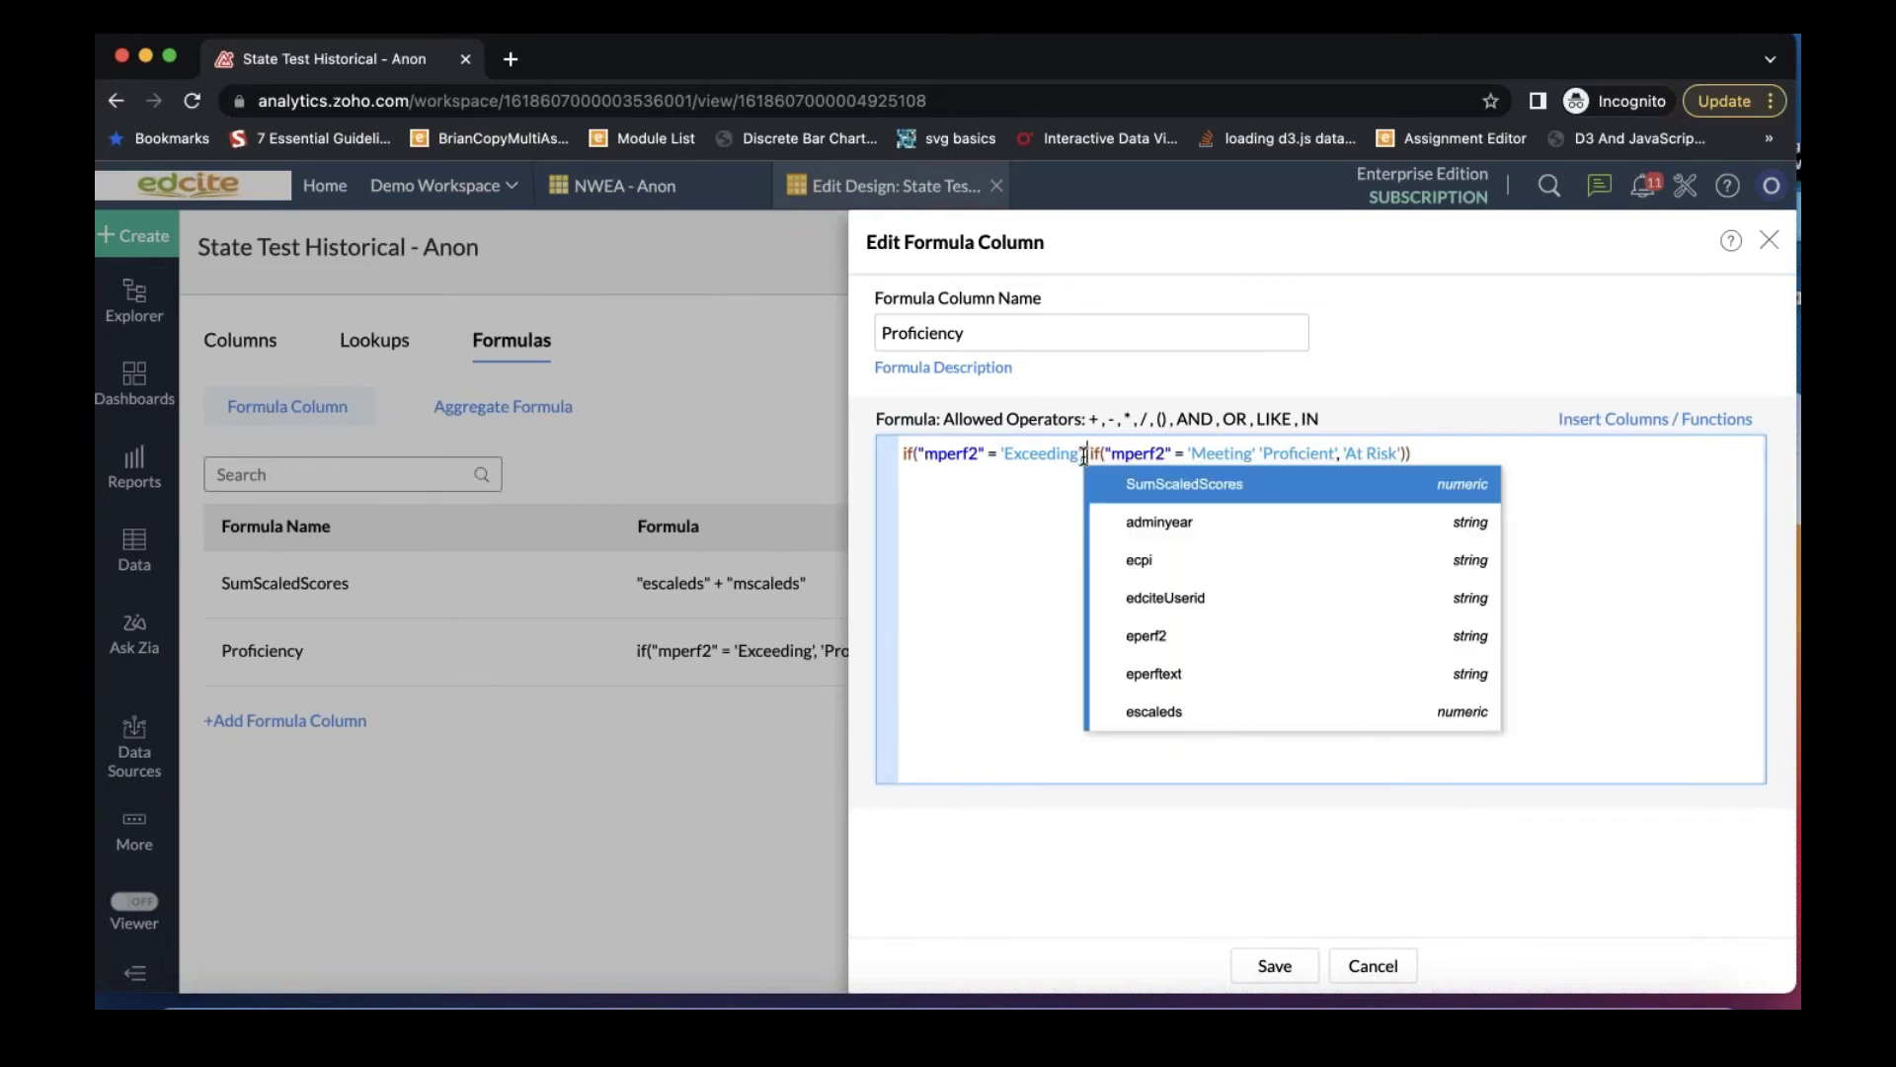
type("'Proficient'")
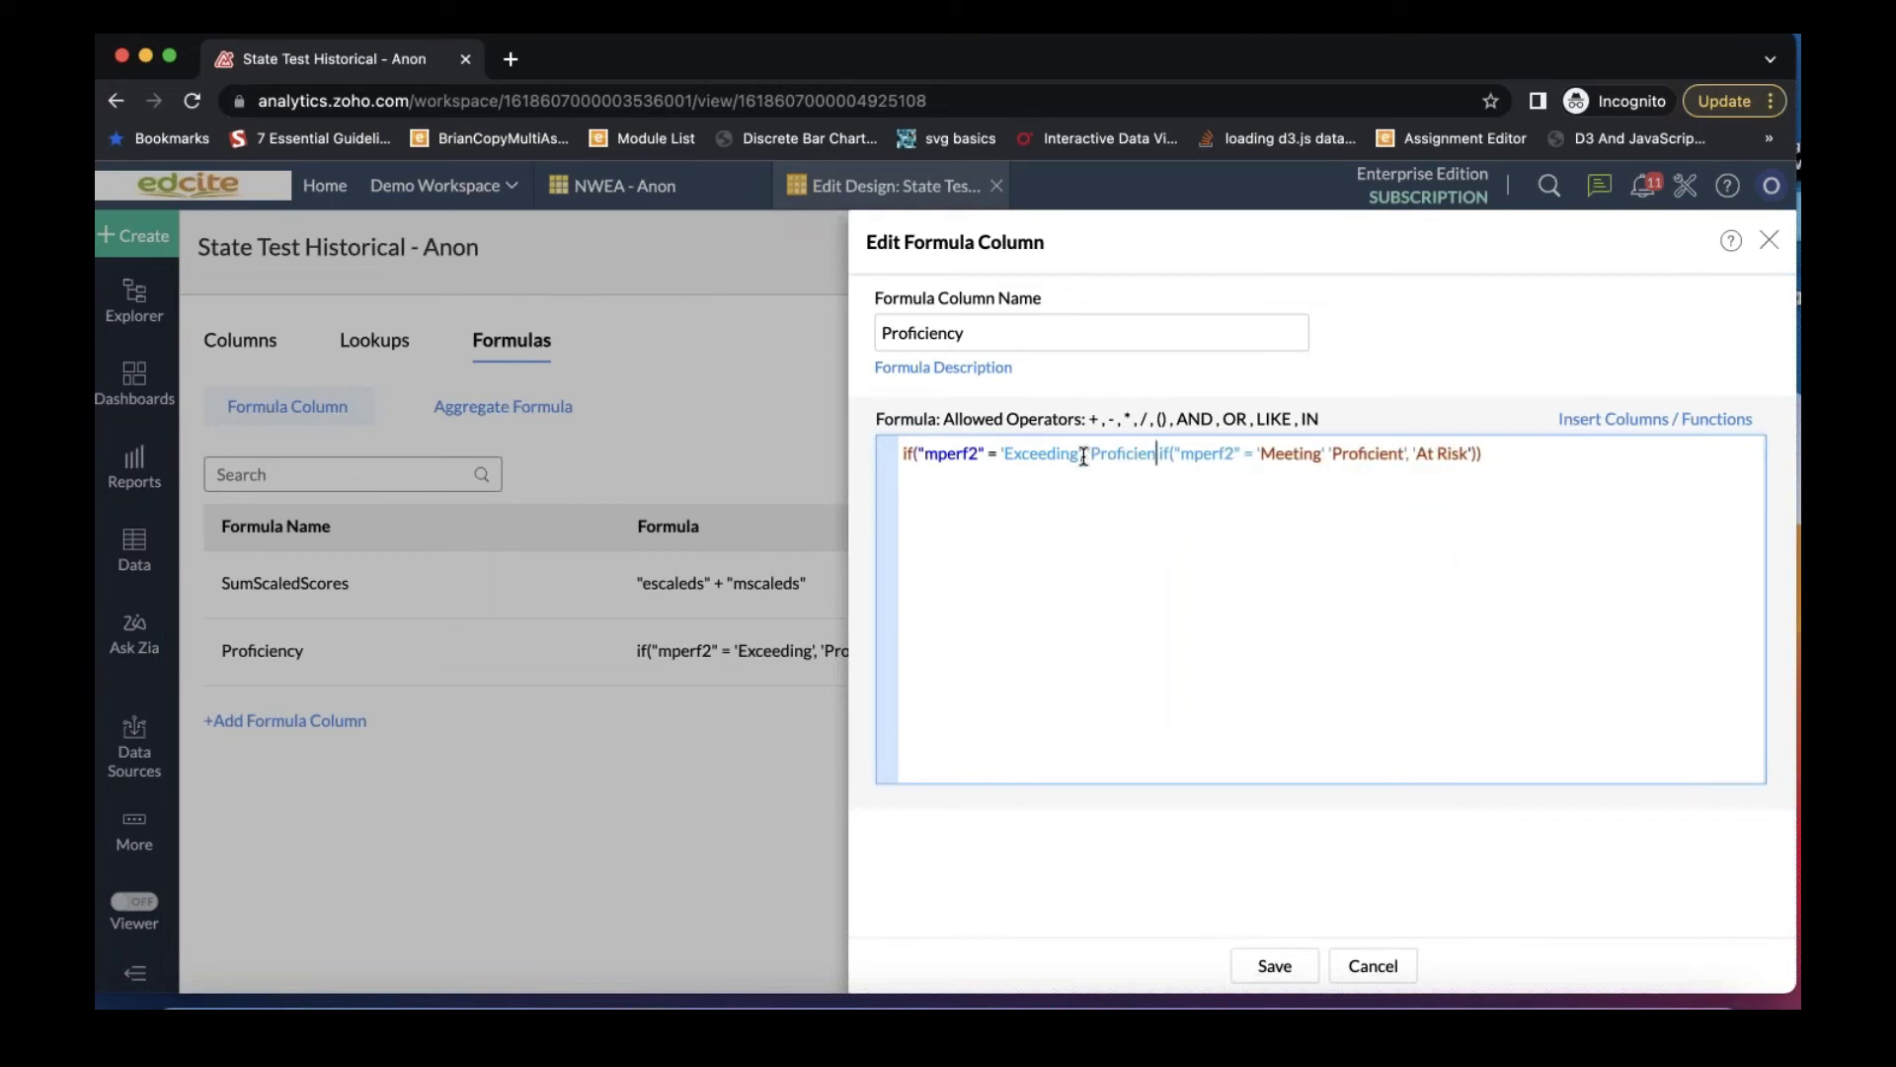
type(",")
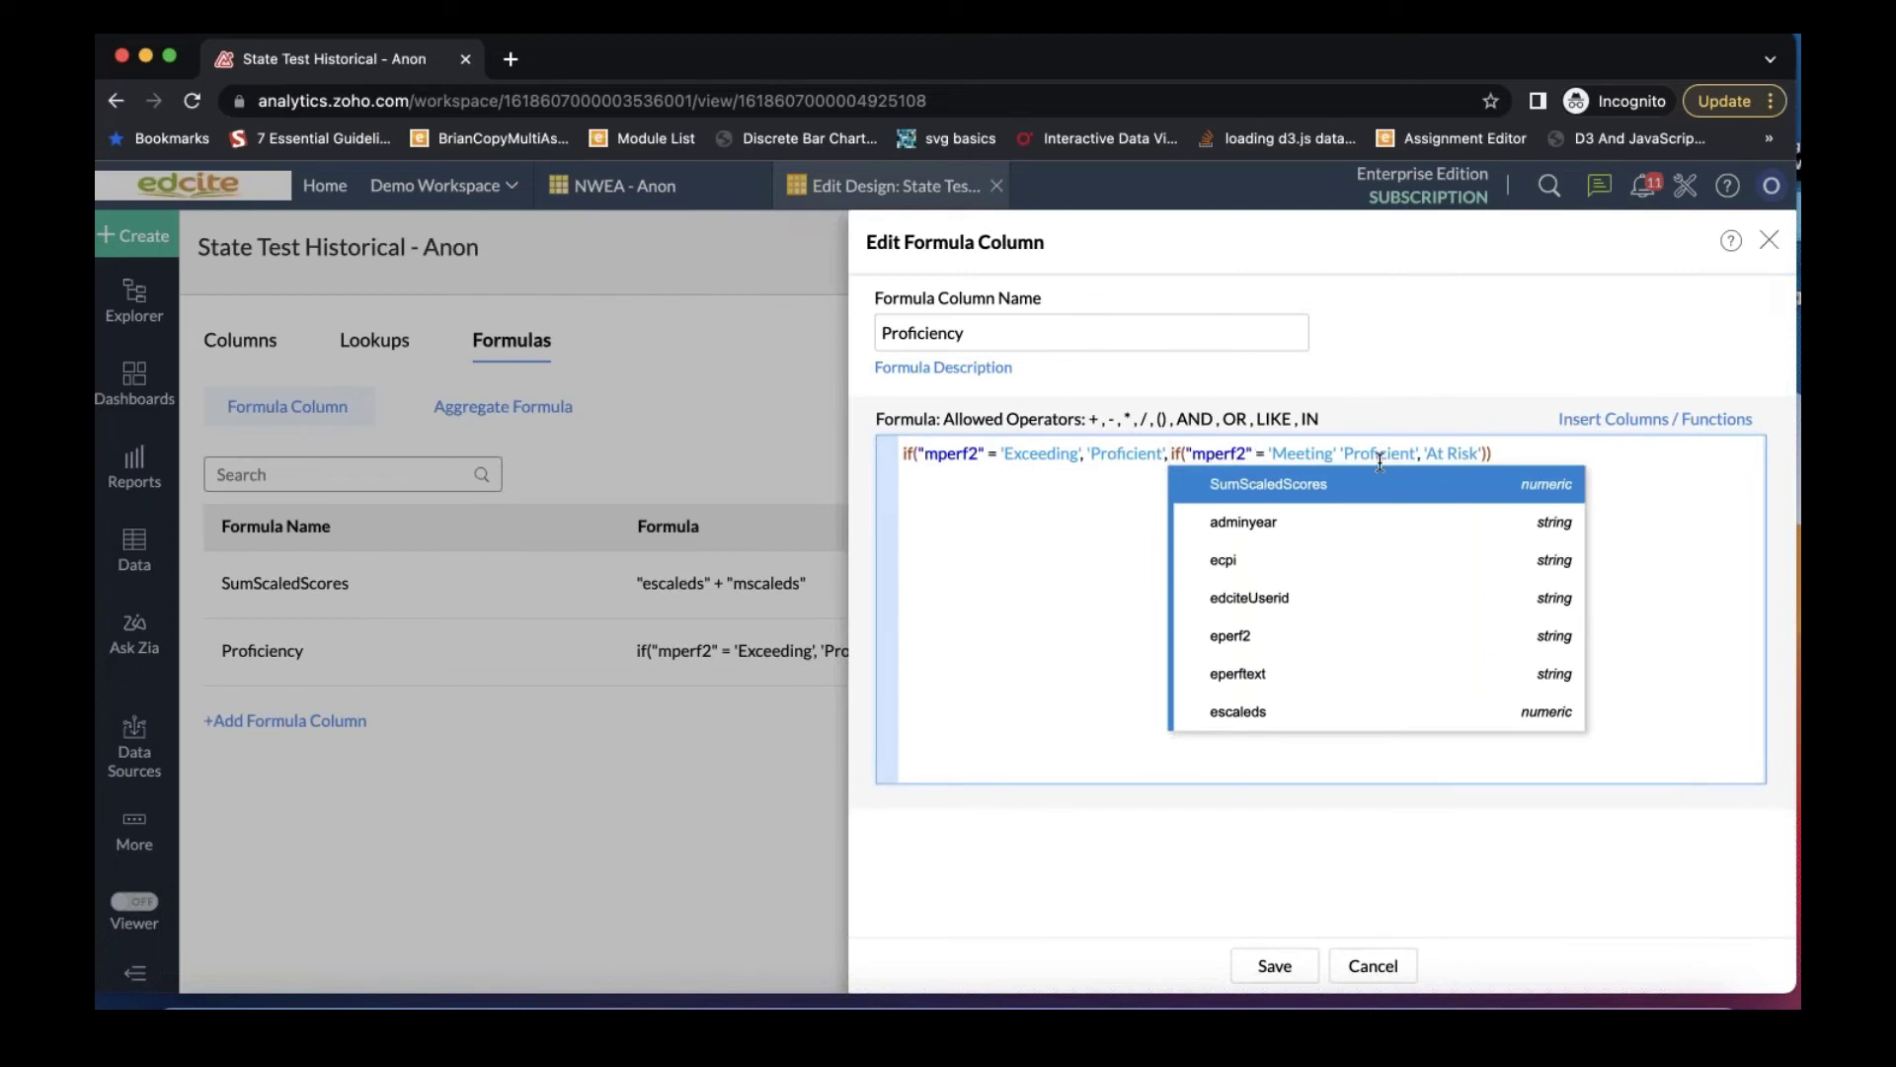
left_click(1337, 456)
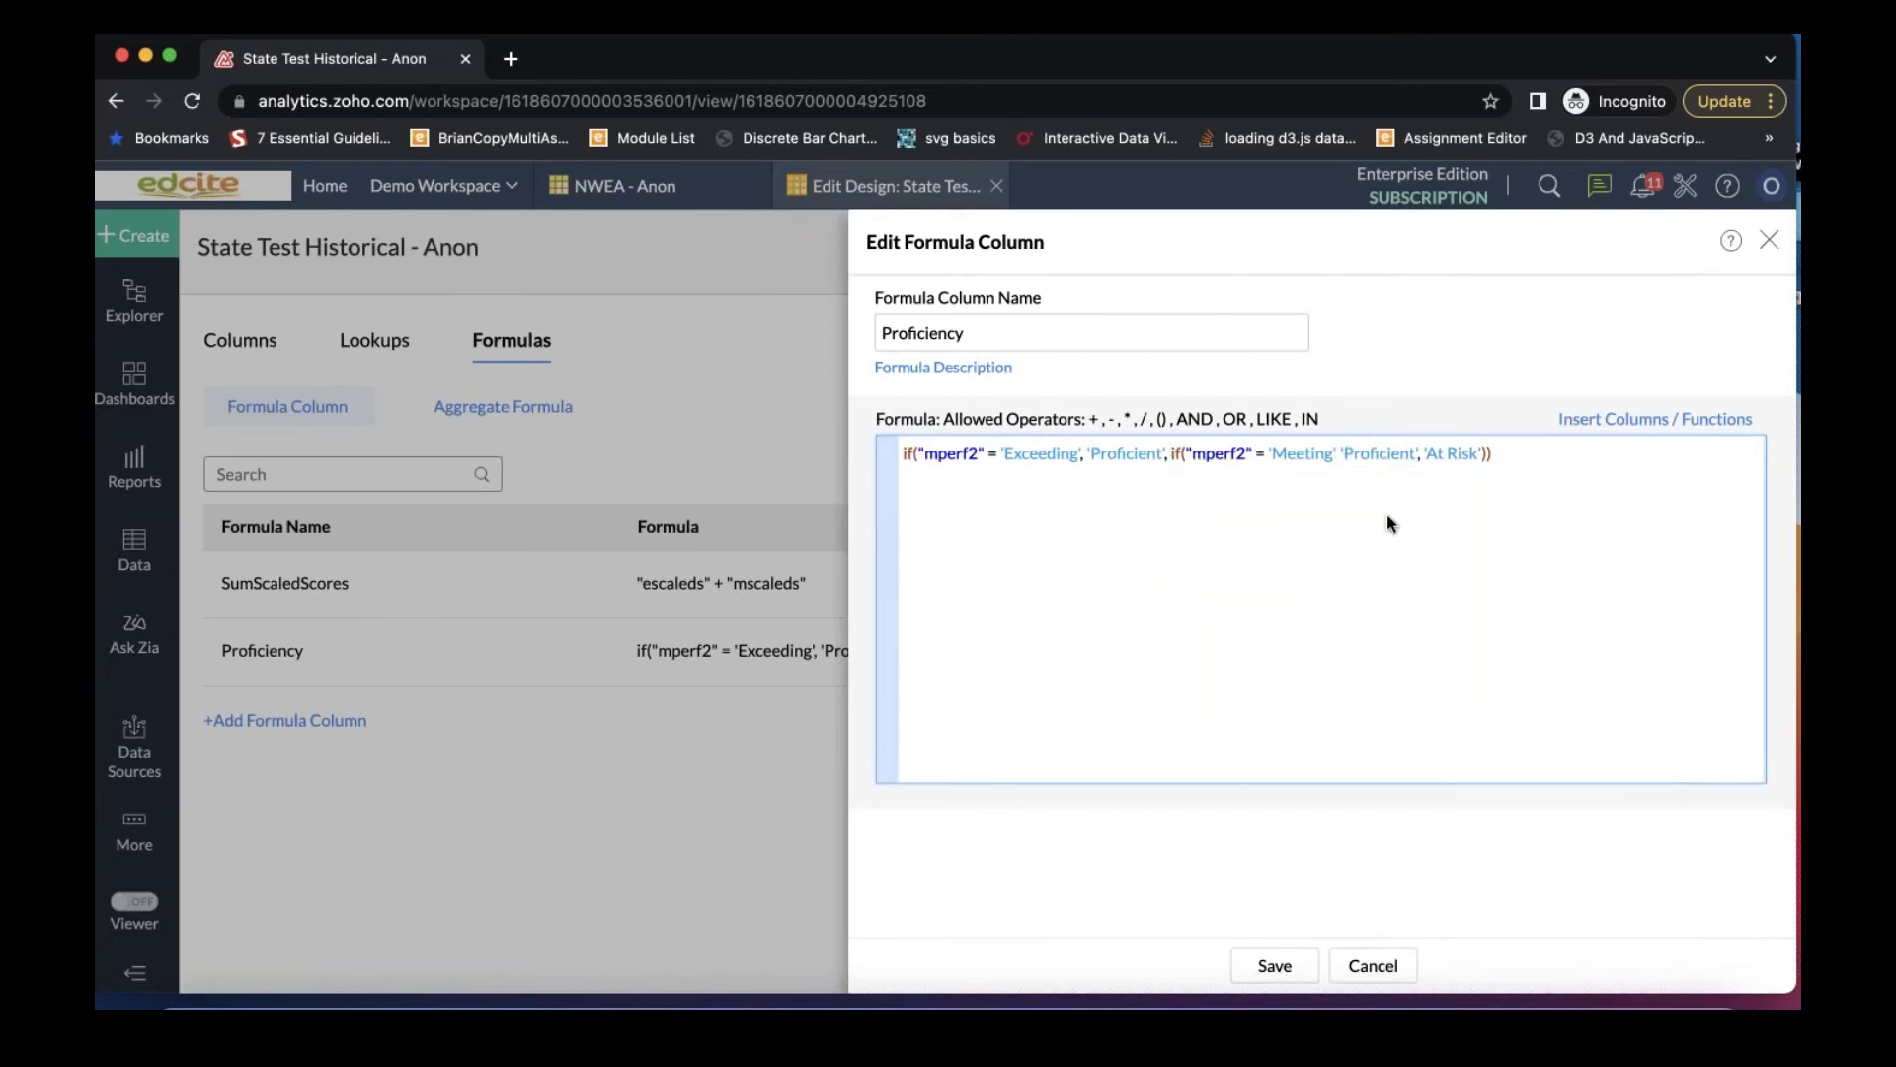
type(",")
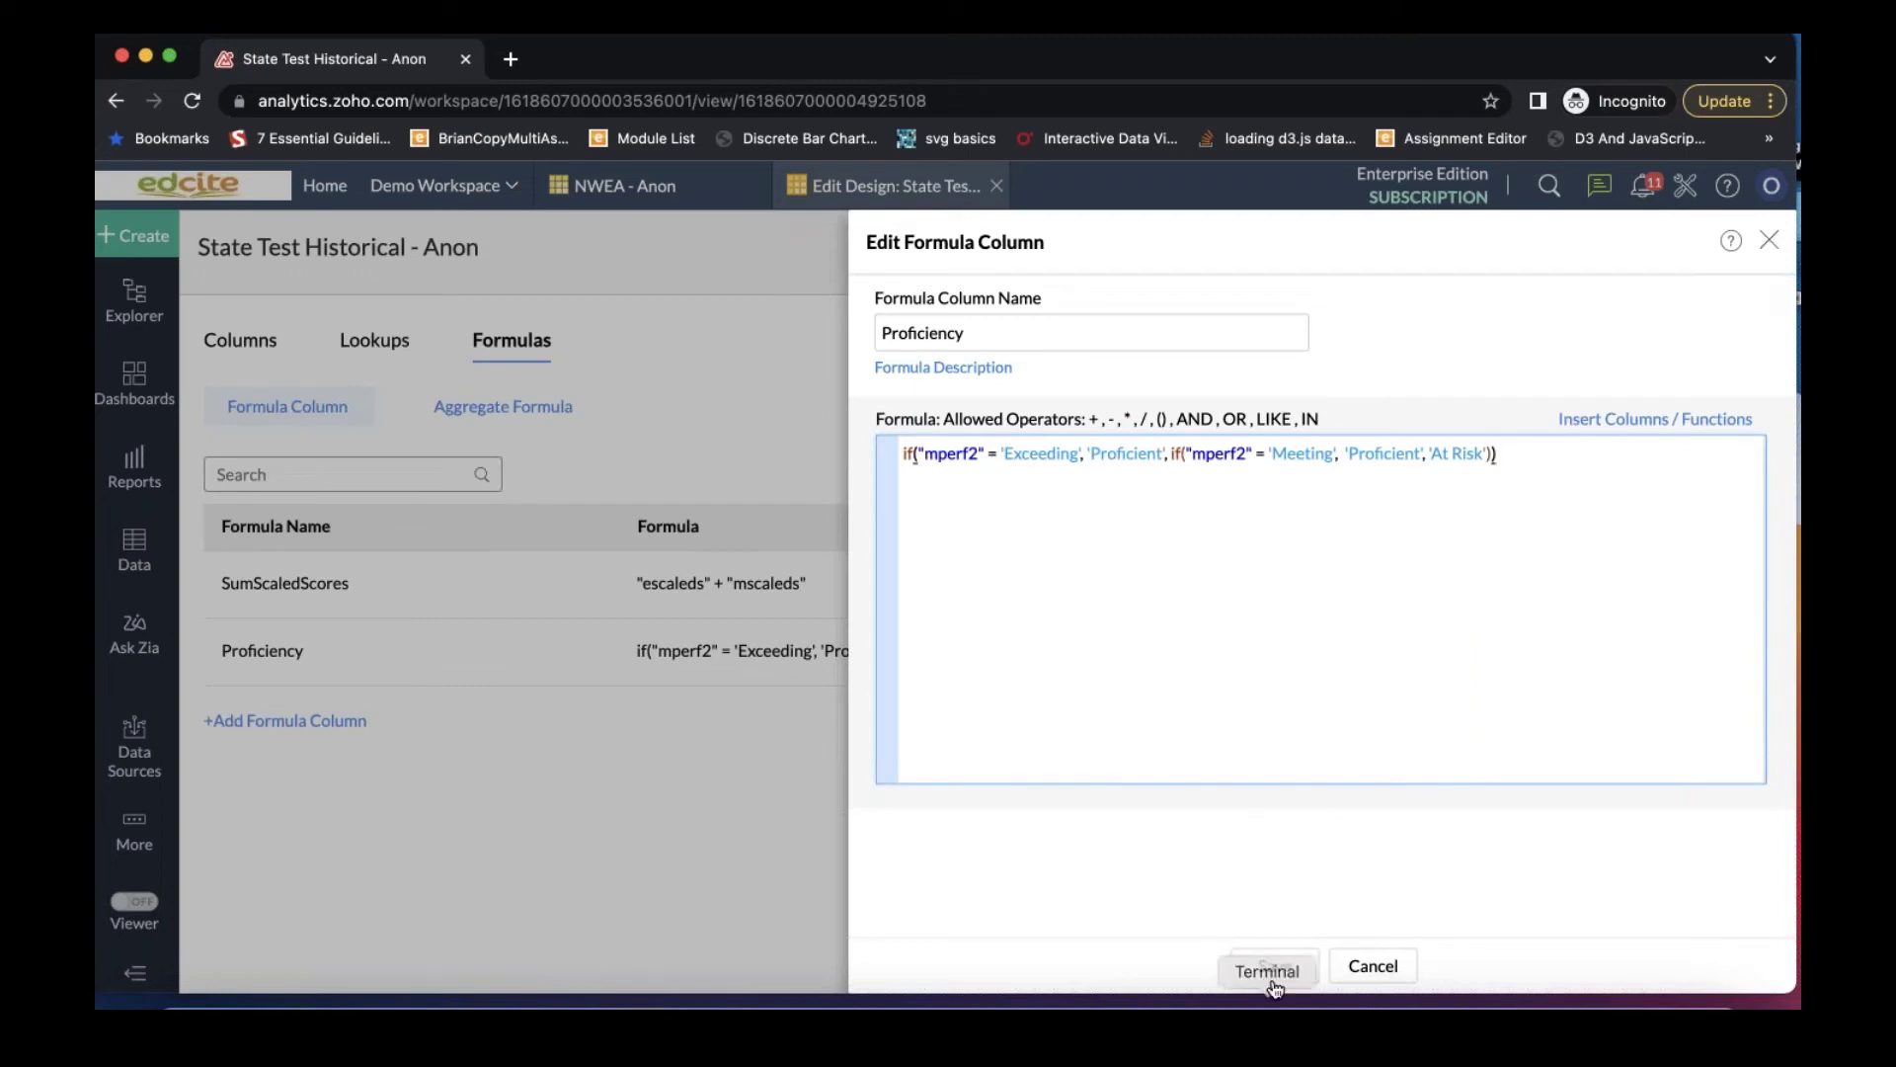
left_click(1261, 968)
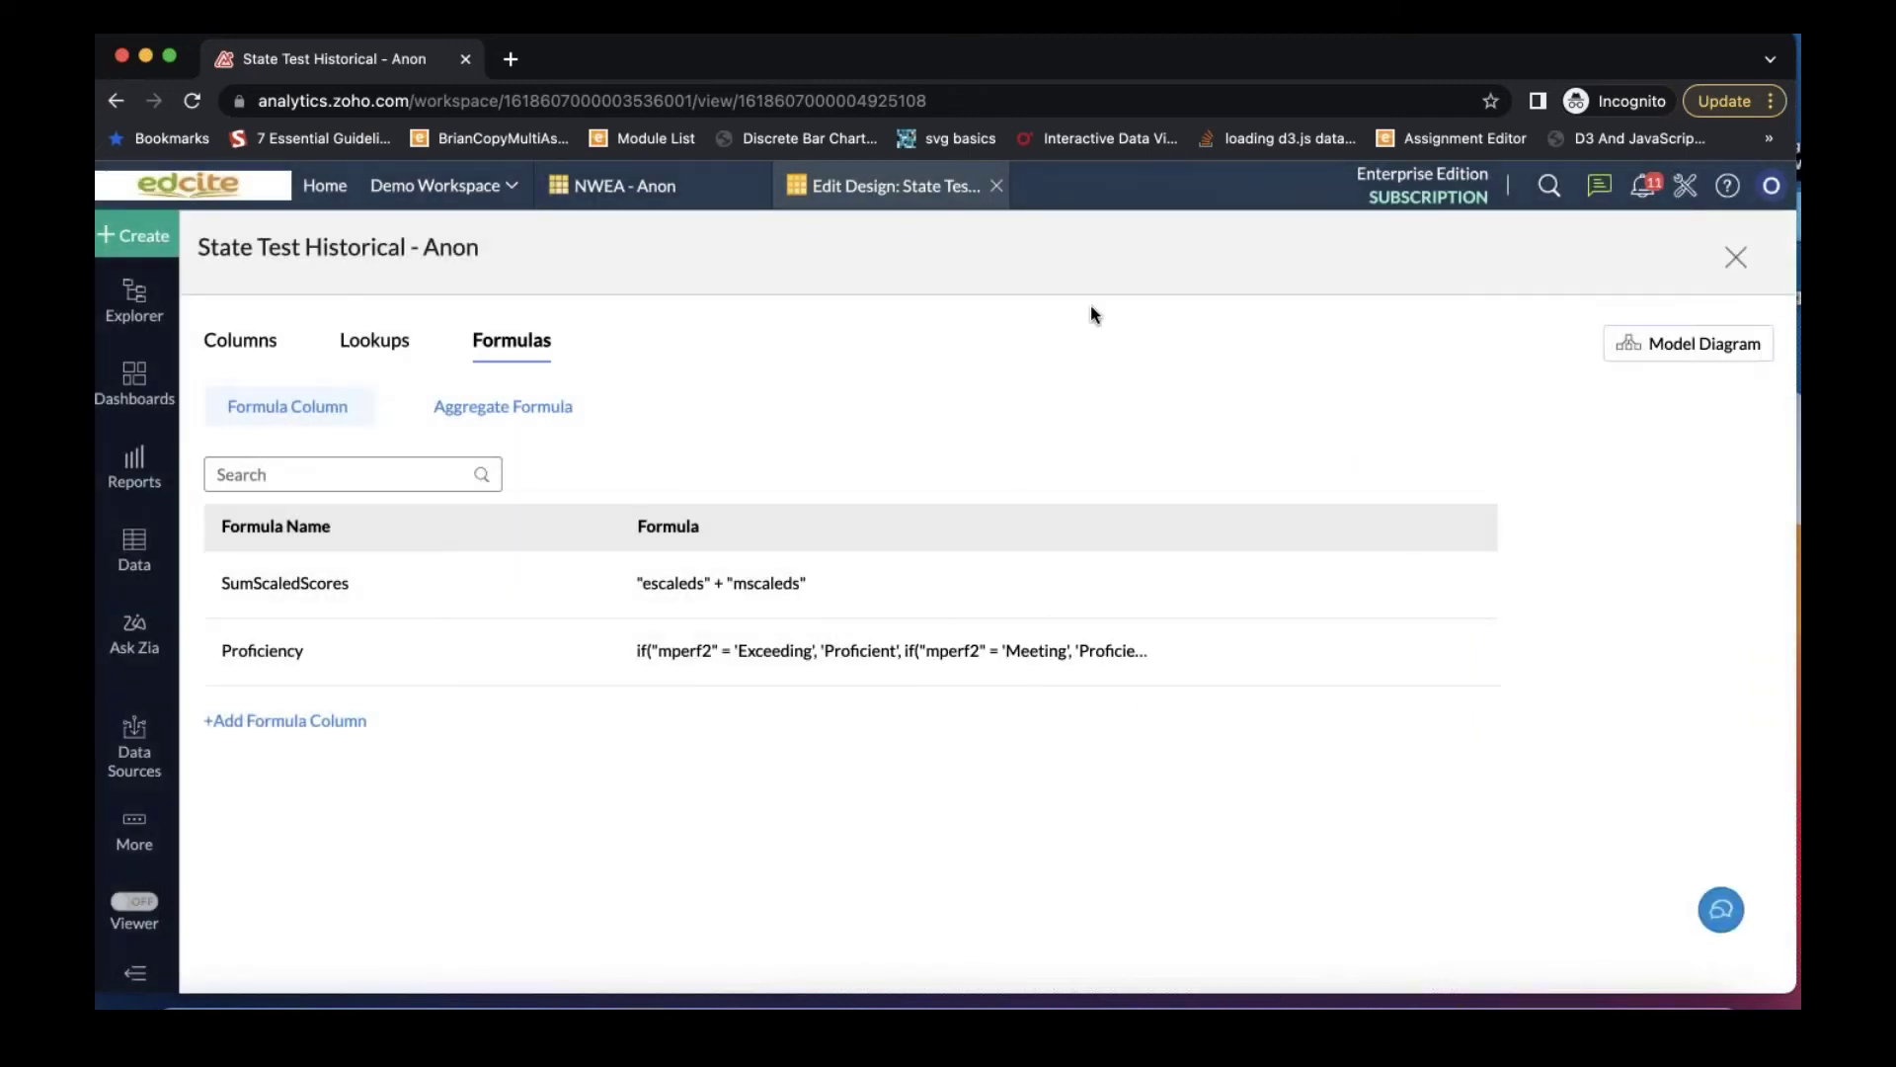
Step: Return to the table and compare the Proficiency values with the mperf2 and mperftext columns
left_click(1735, 259)
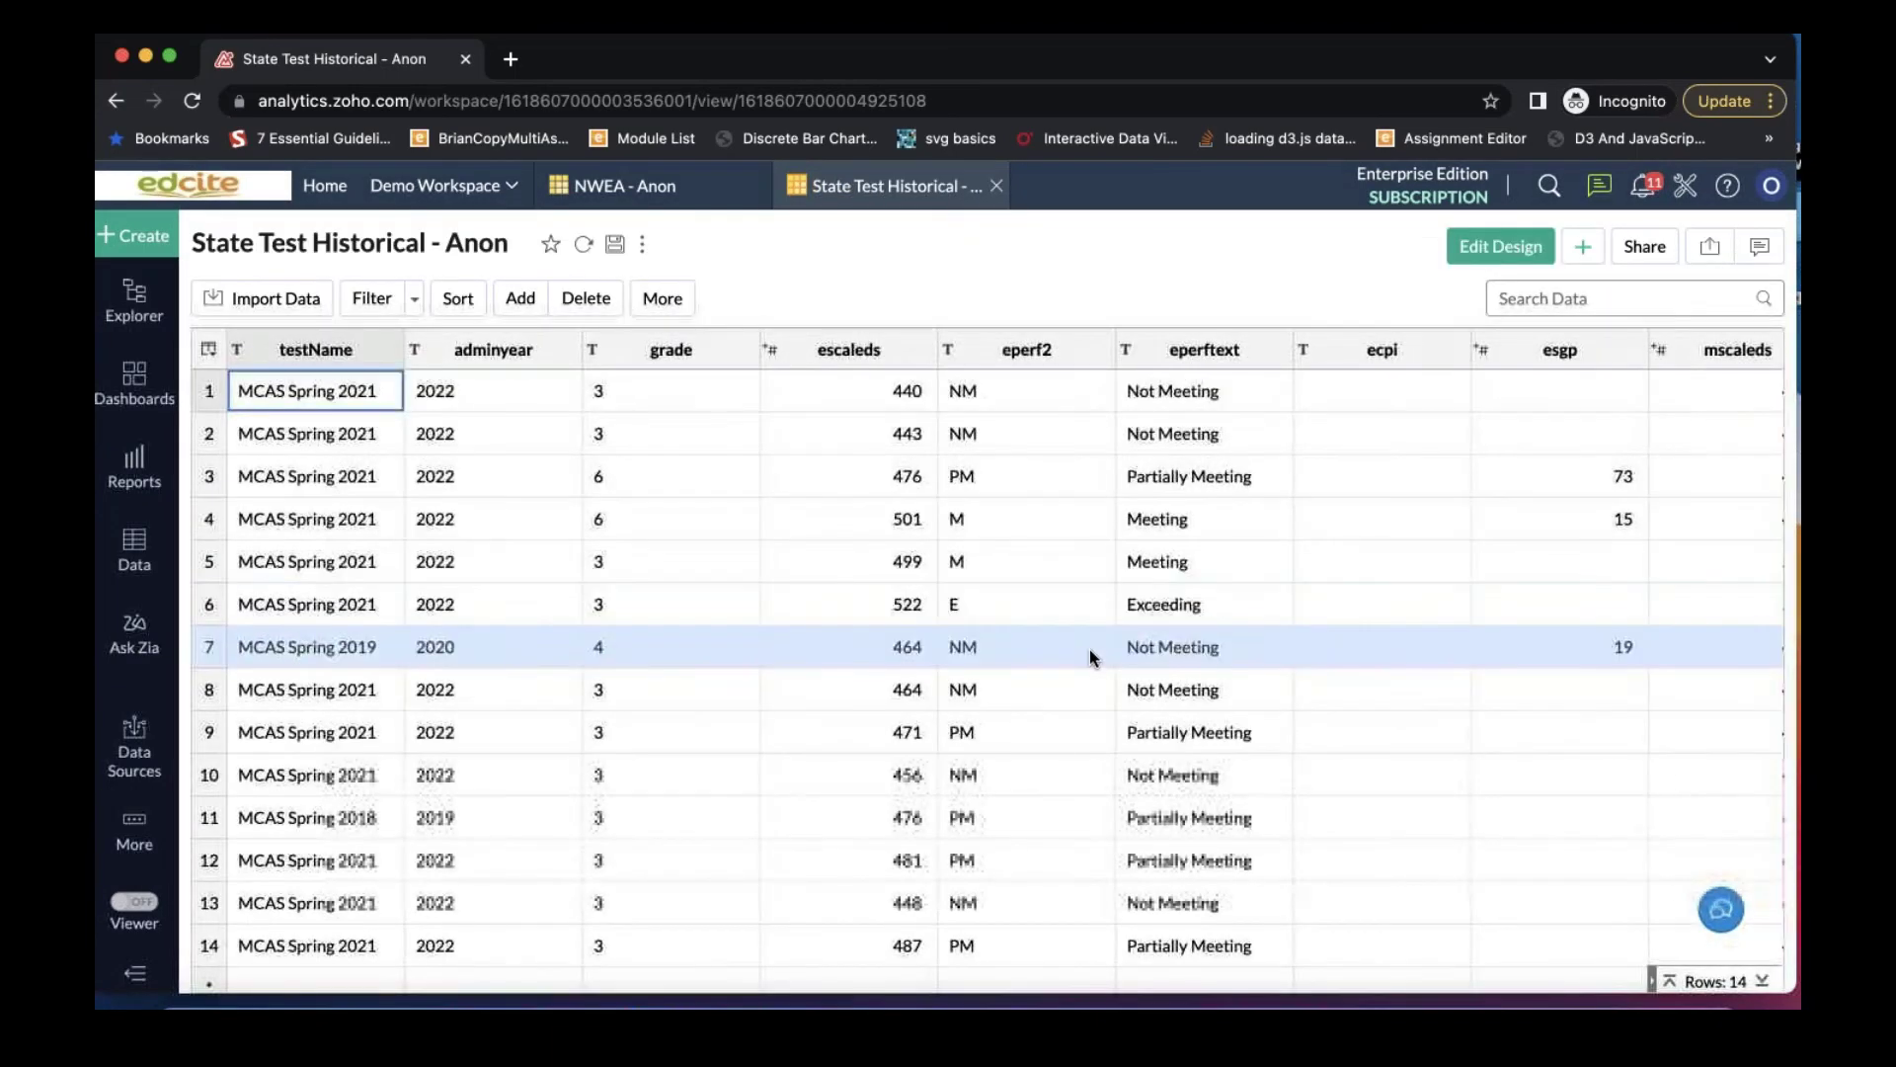
scroll(1088, 648, "right", 10)
scroll(1089, 654, "down", 1)
scroll(1089, 654, "left", 1)
scroll(1089, 654, "up", 1)
scroll(1088, 654, "right", 1)
scroll(1088, 654, "down", 1)
scroll(1089, 654, "left", 1)
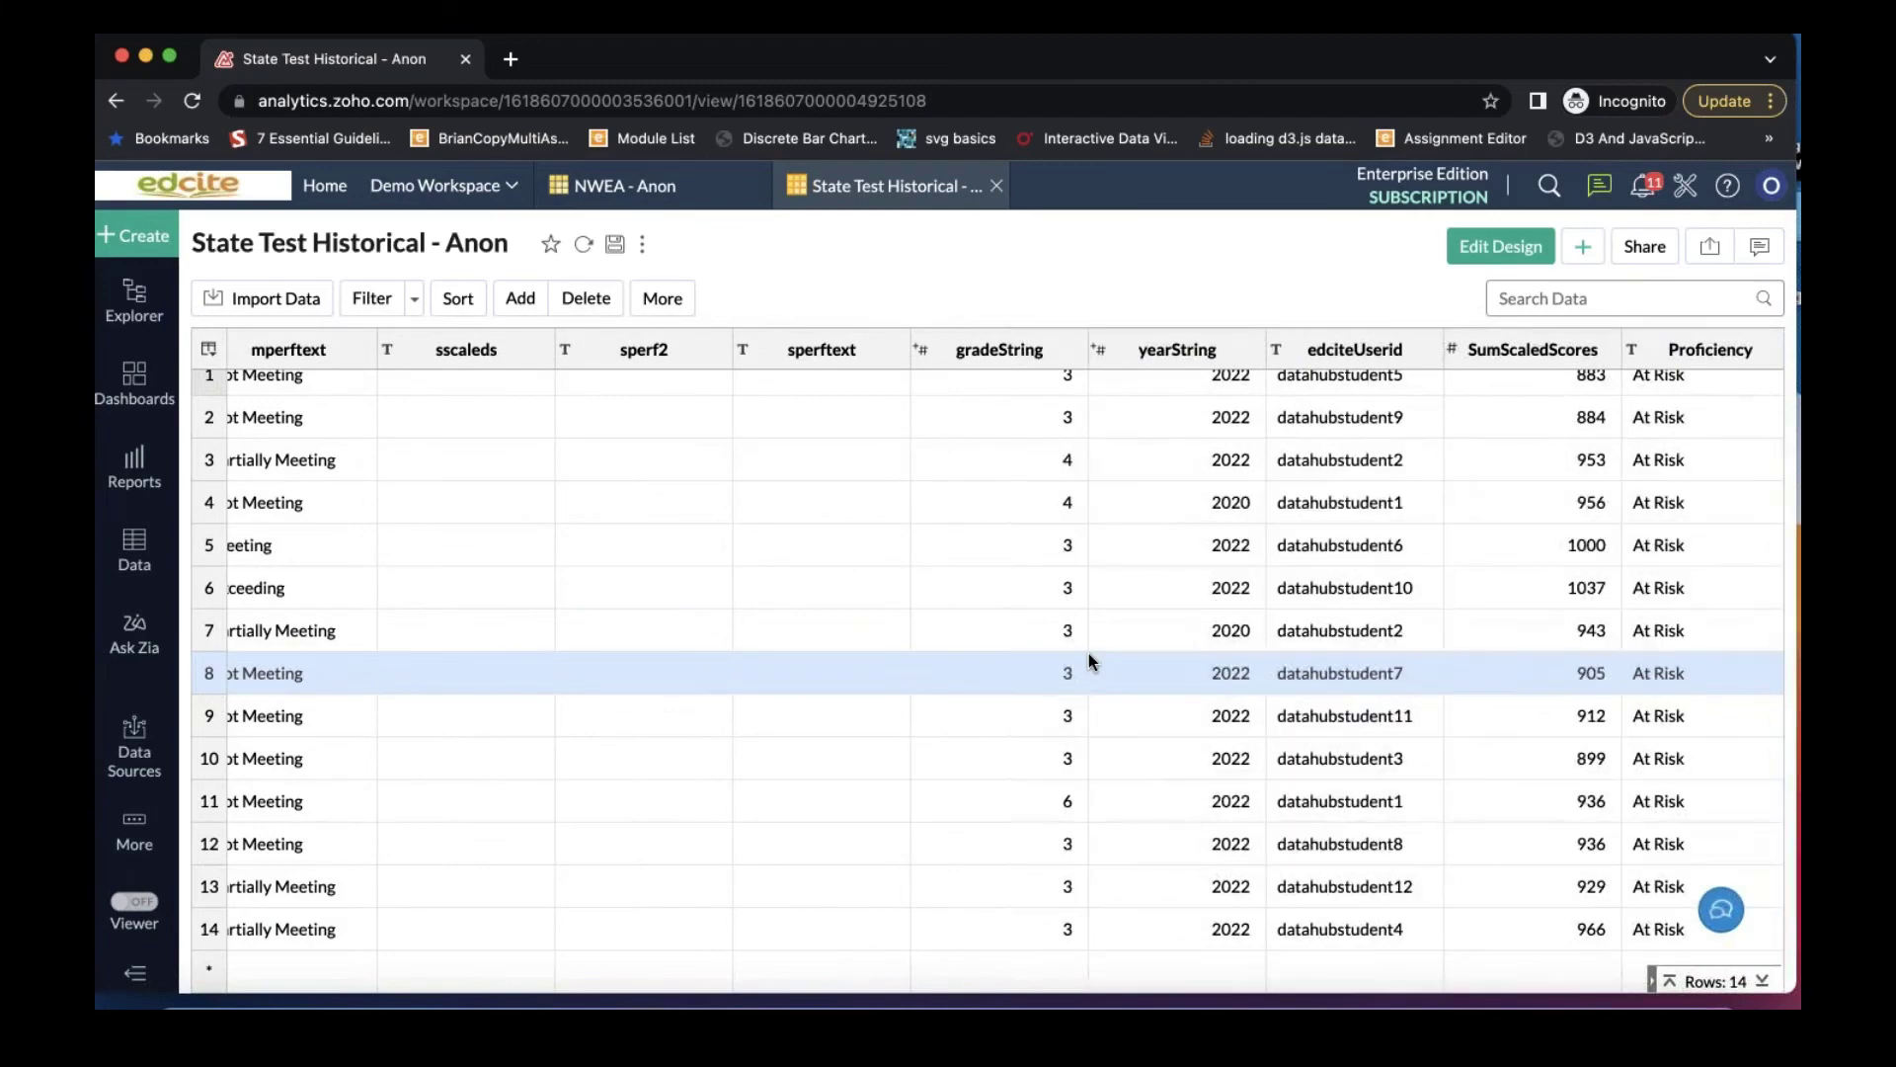
scroll(1089, 654, "left", 5)
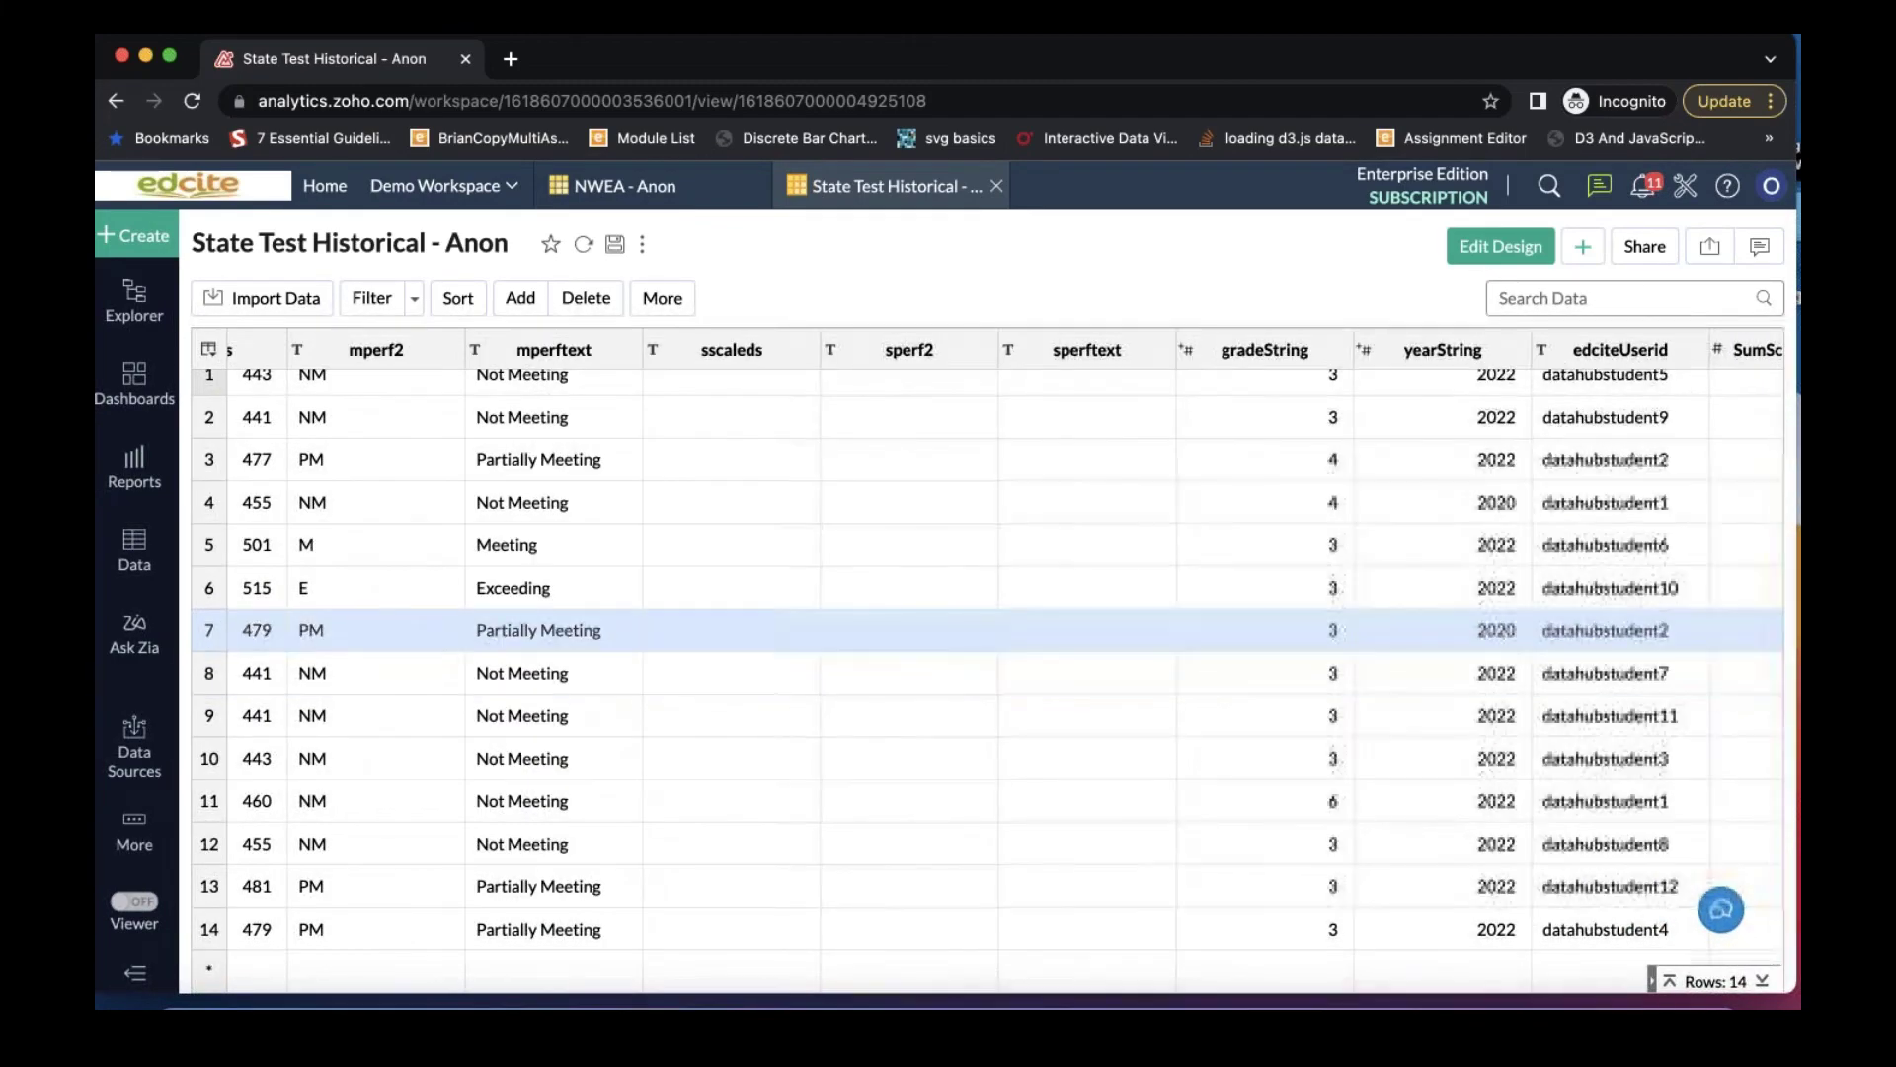
scroll(953, 622, "right", 4)
scroll(941, 605, "right", 2)
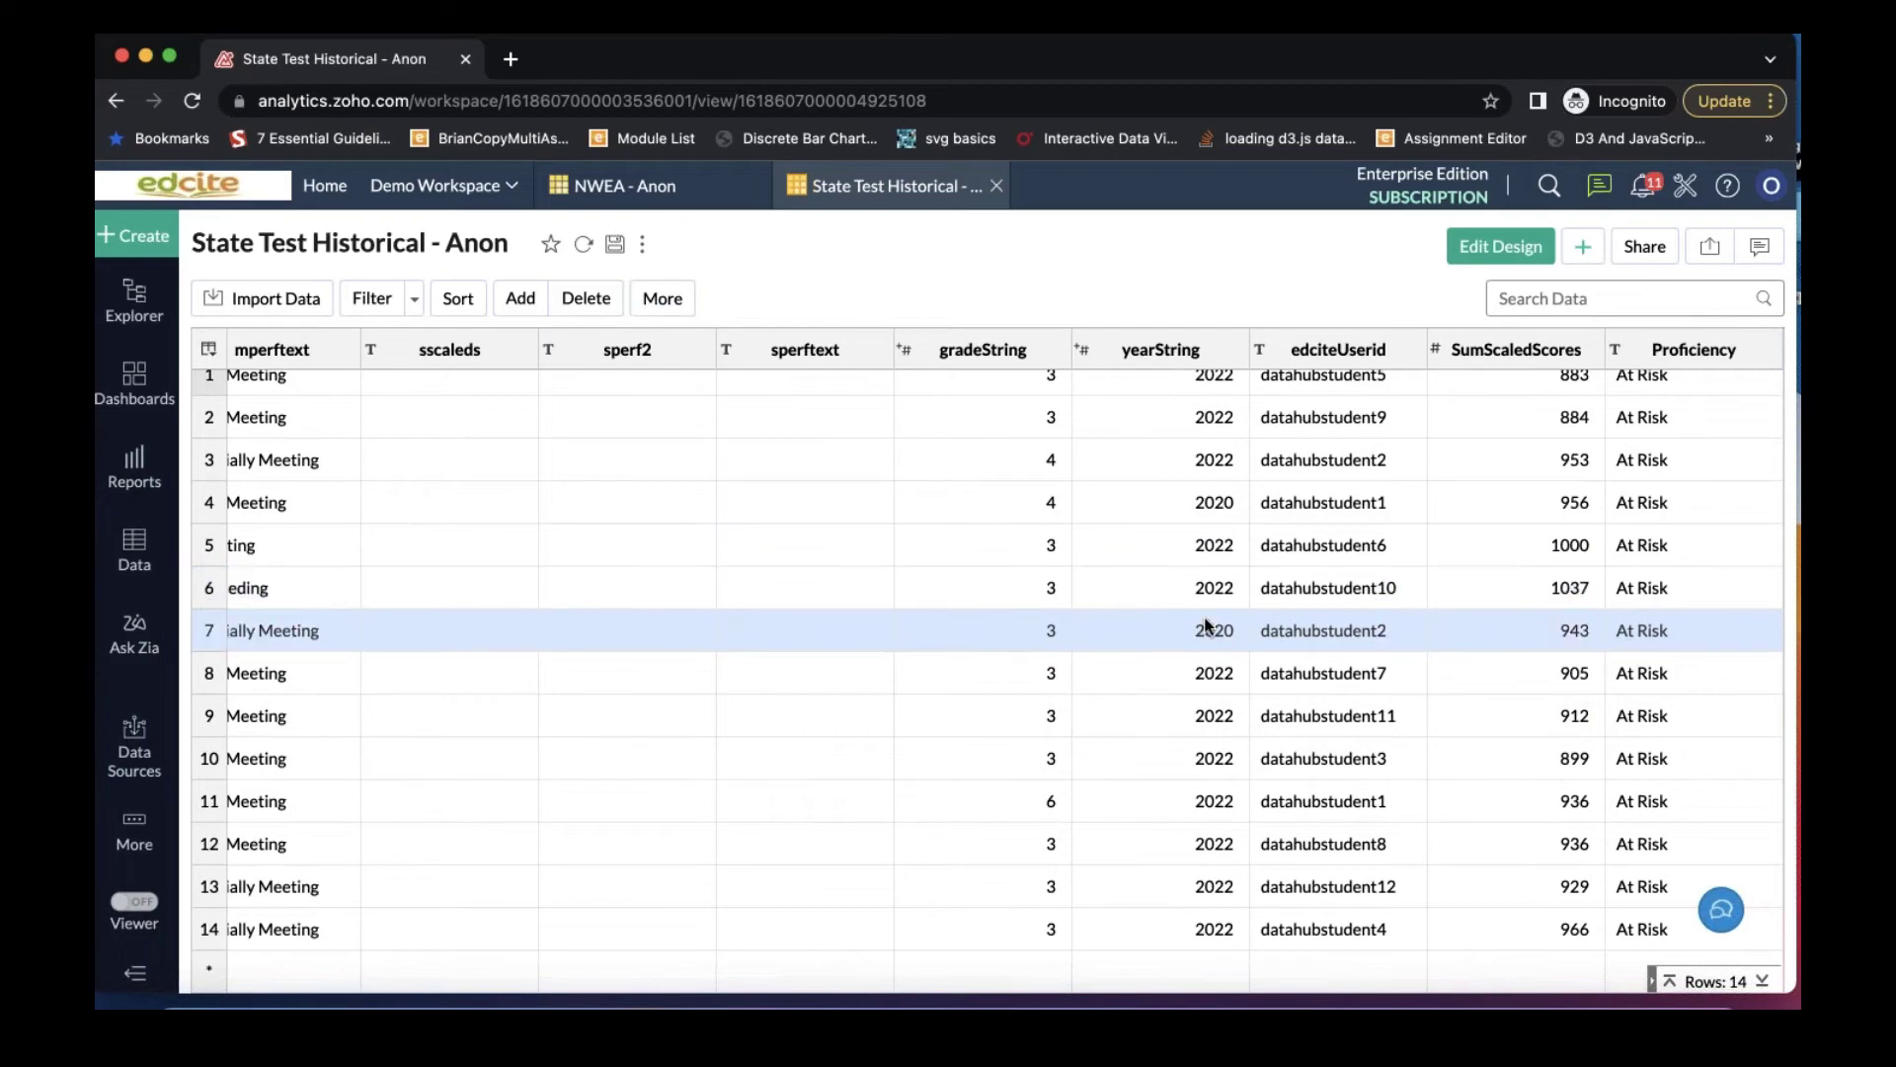
scroll(1206, 622, "left", 5)
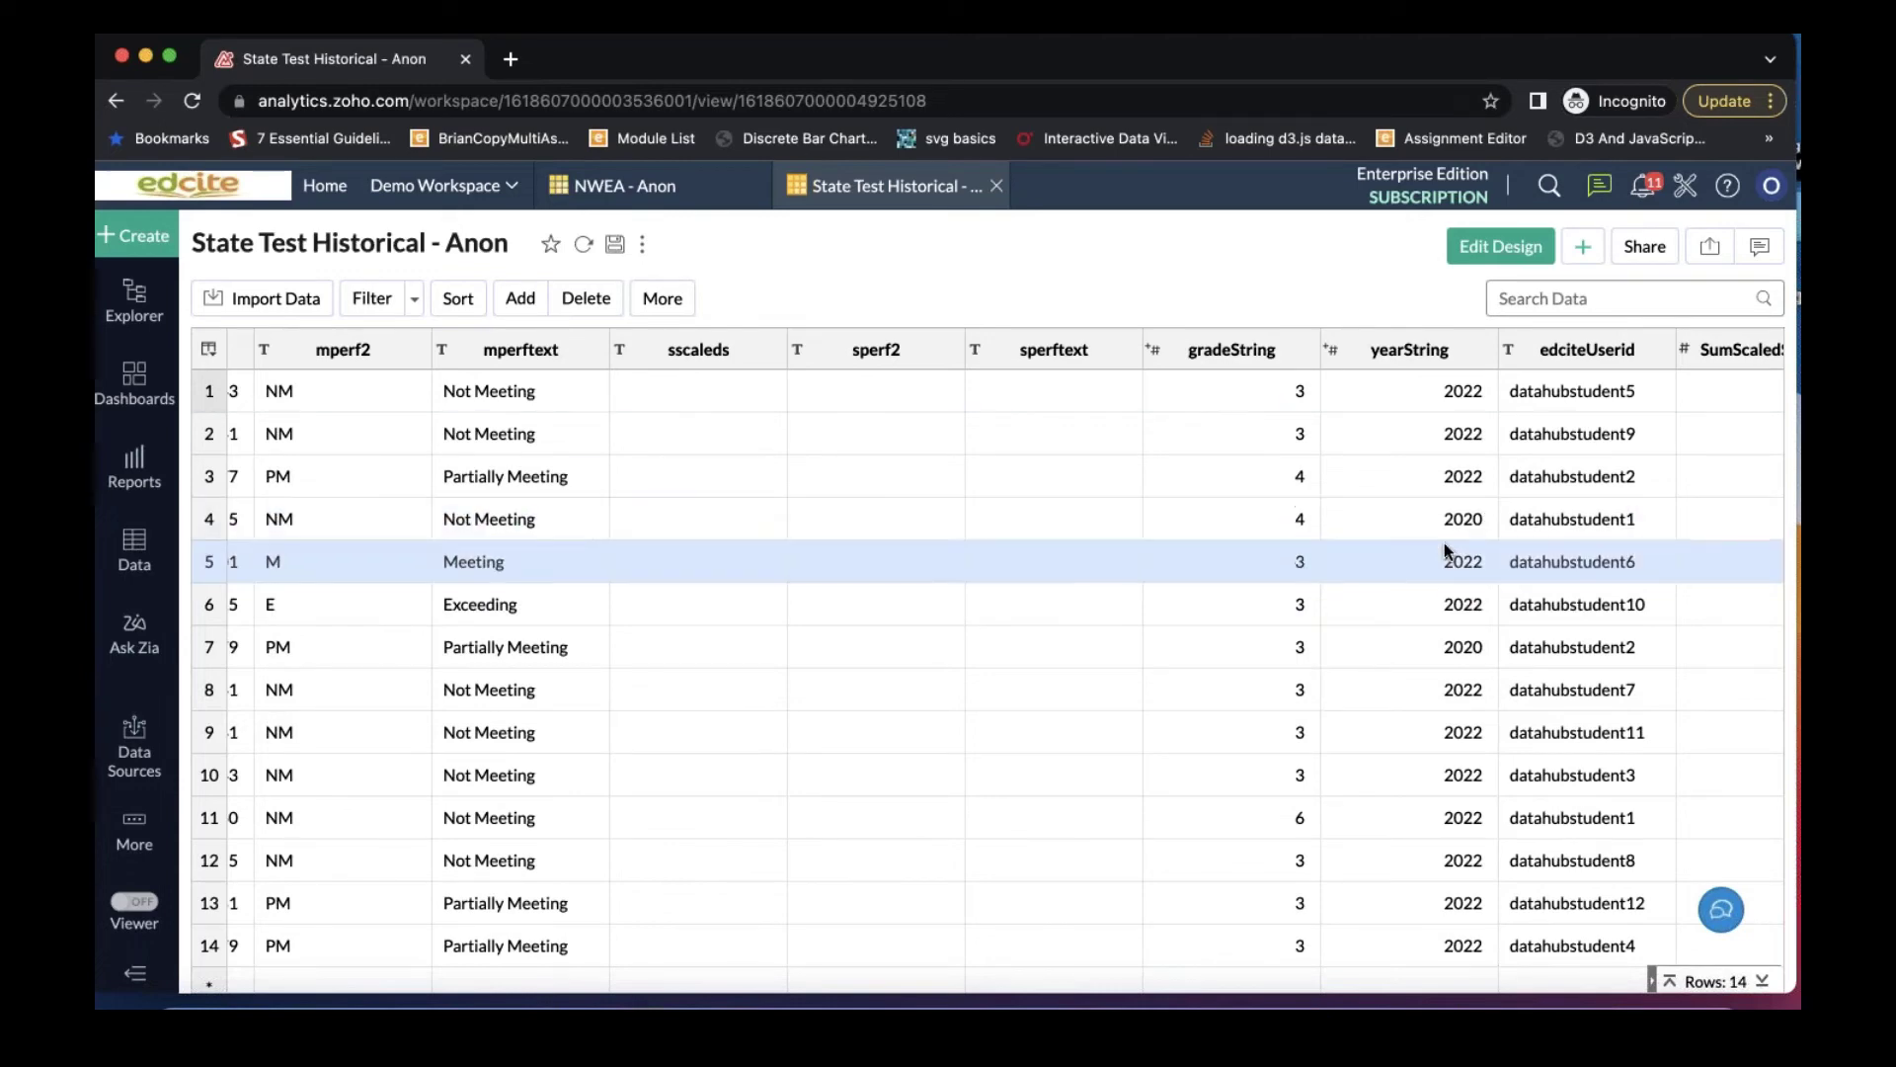
scroll(1444, 553, "right", 1)
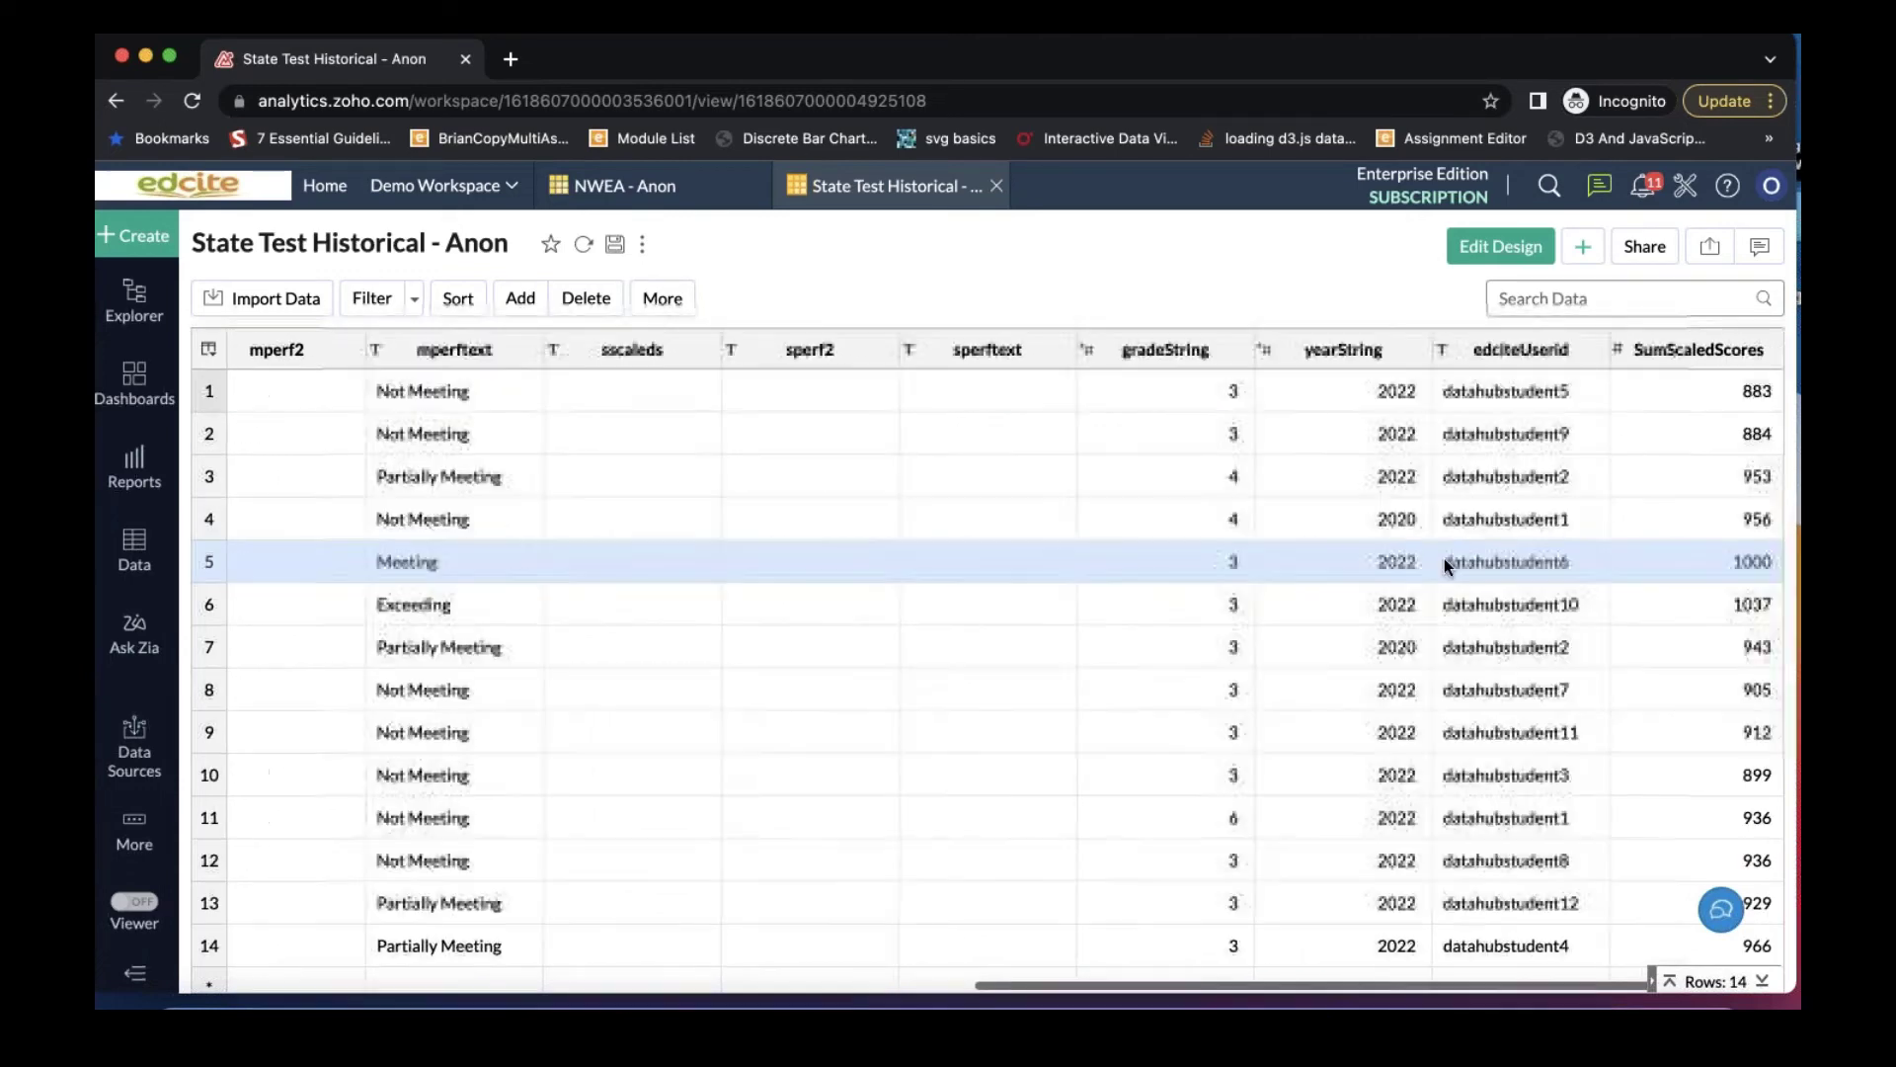
Step: Reopen the Proficiency formula column for editing and replace mperf2 with the mperftext column in the 'Exceeding' condition
left_click(1500, 245)
left_click(521, 342)
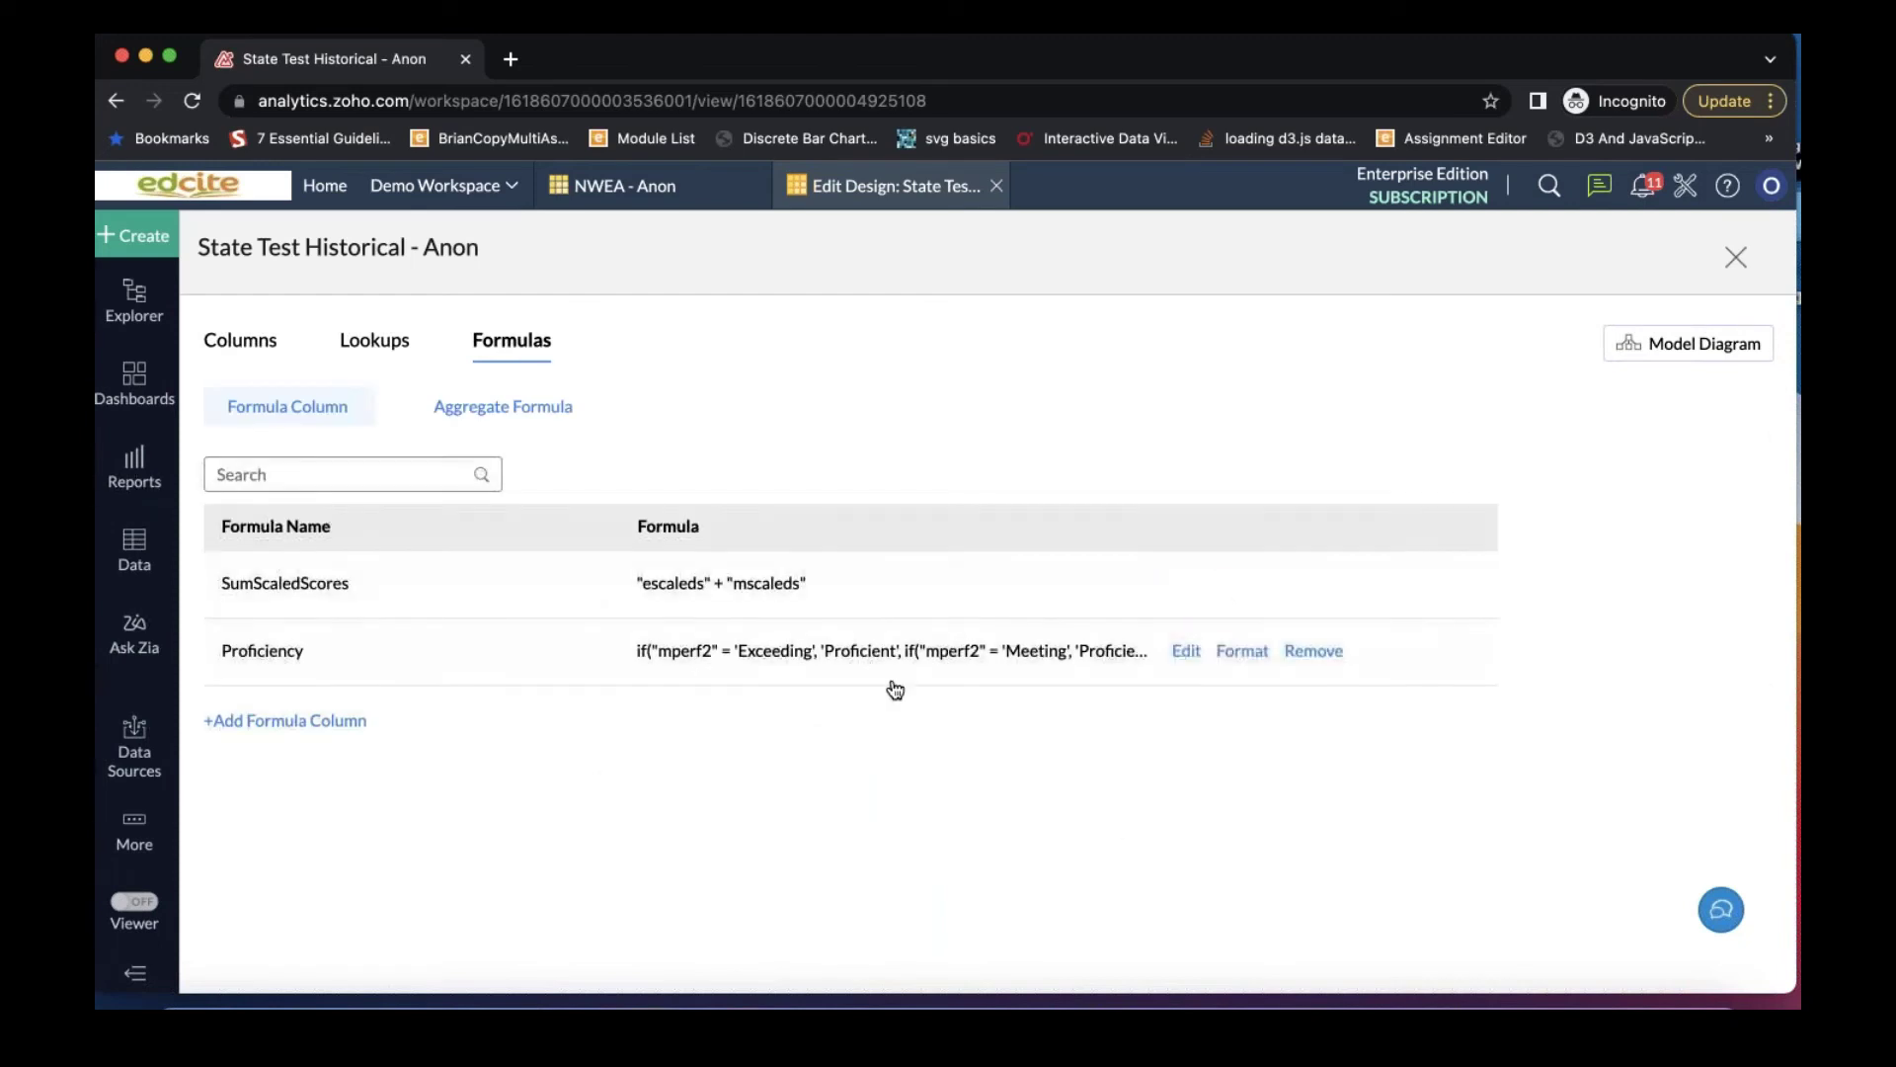
left_click(1185, 651)
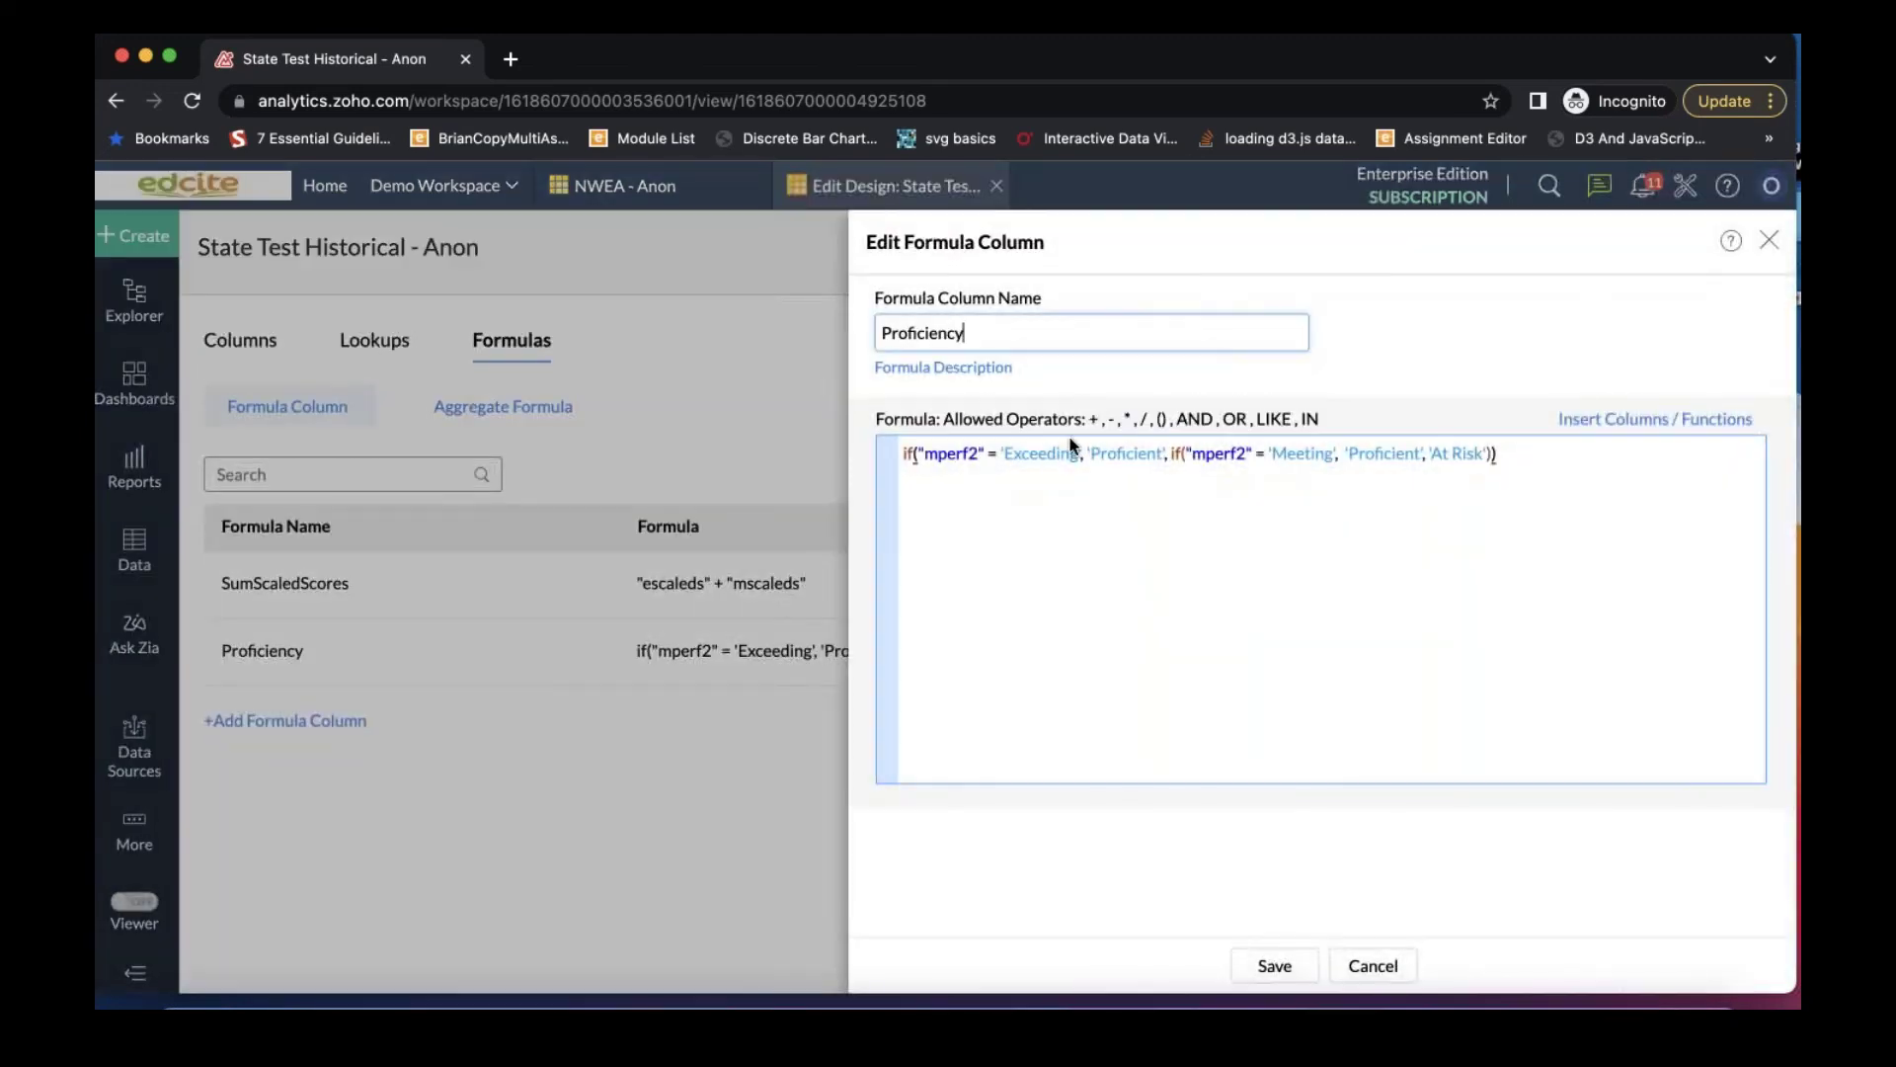
left_click(984, 455)
left_click_drag(985, 455, 917, 454)
key("BackSpace")
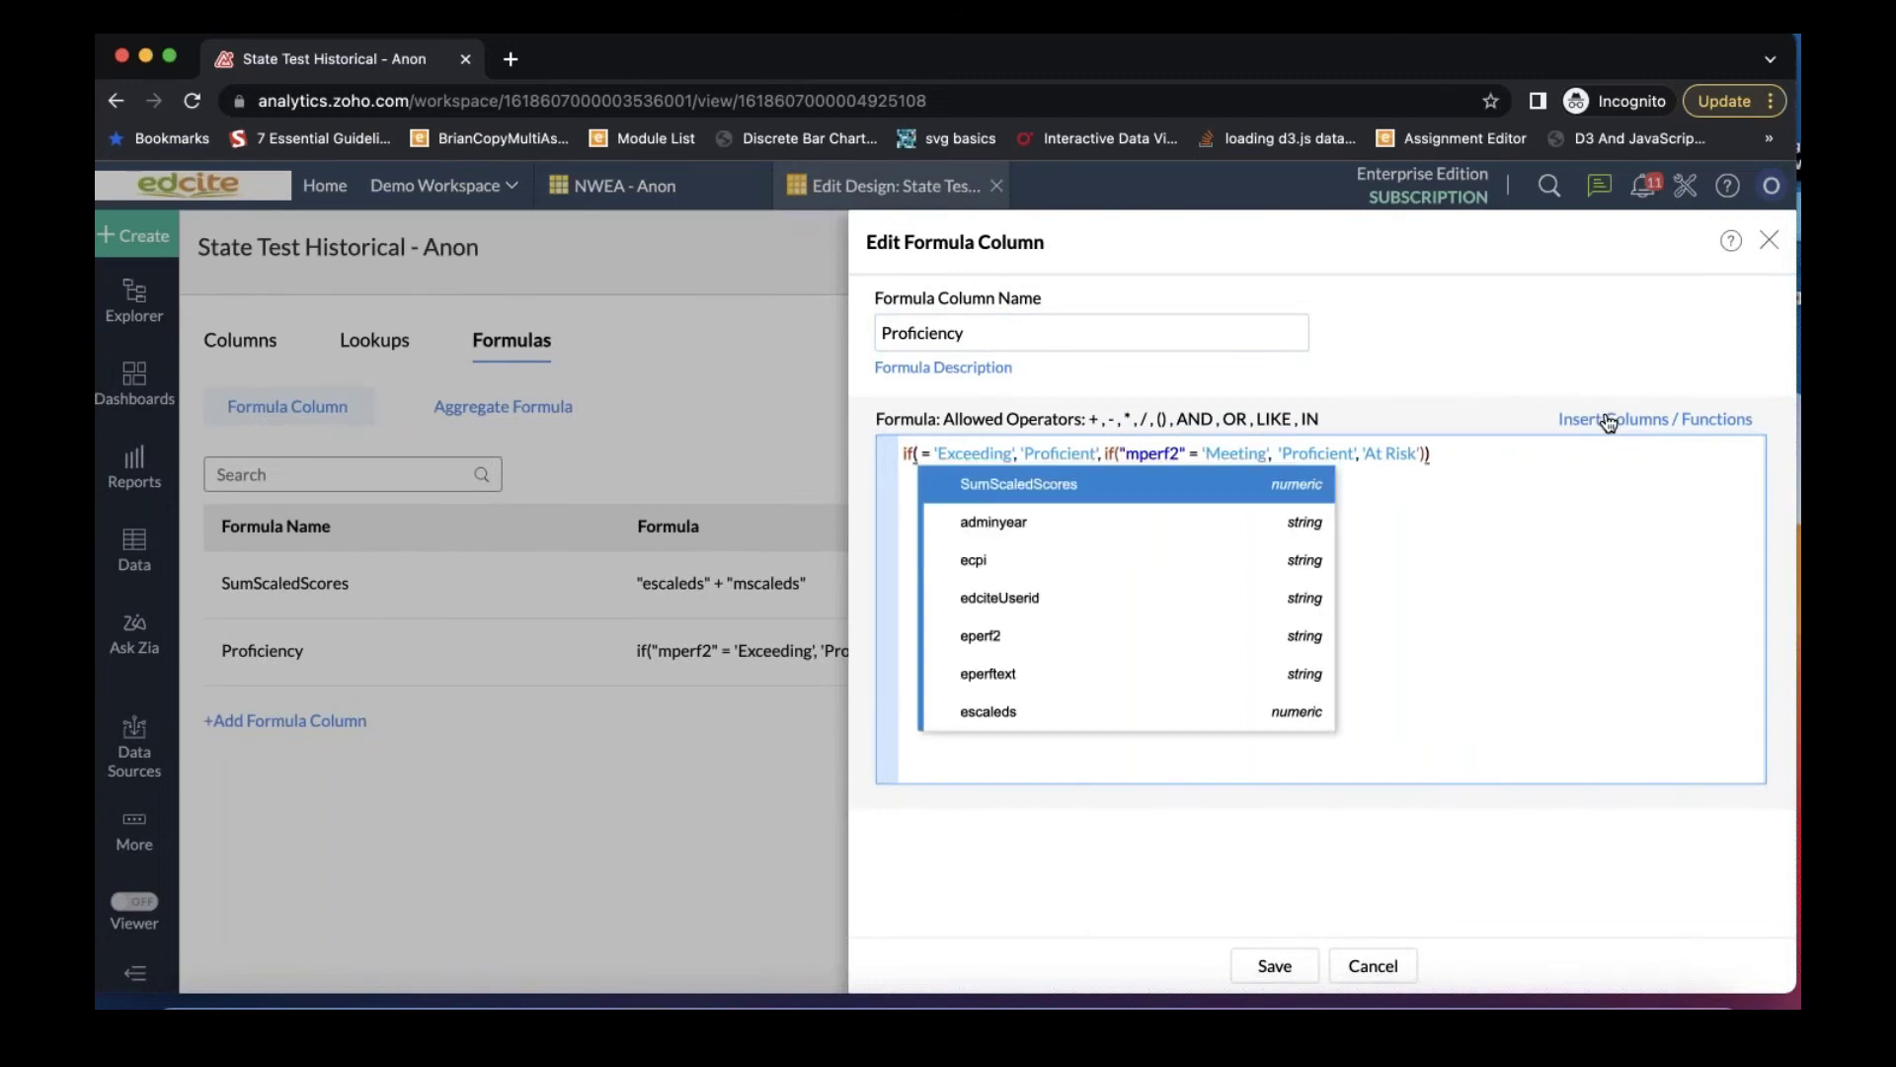
left_click(1609, 423)
left_click(1505, 417)
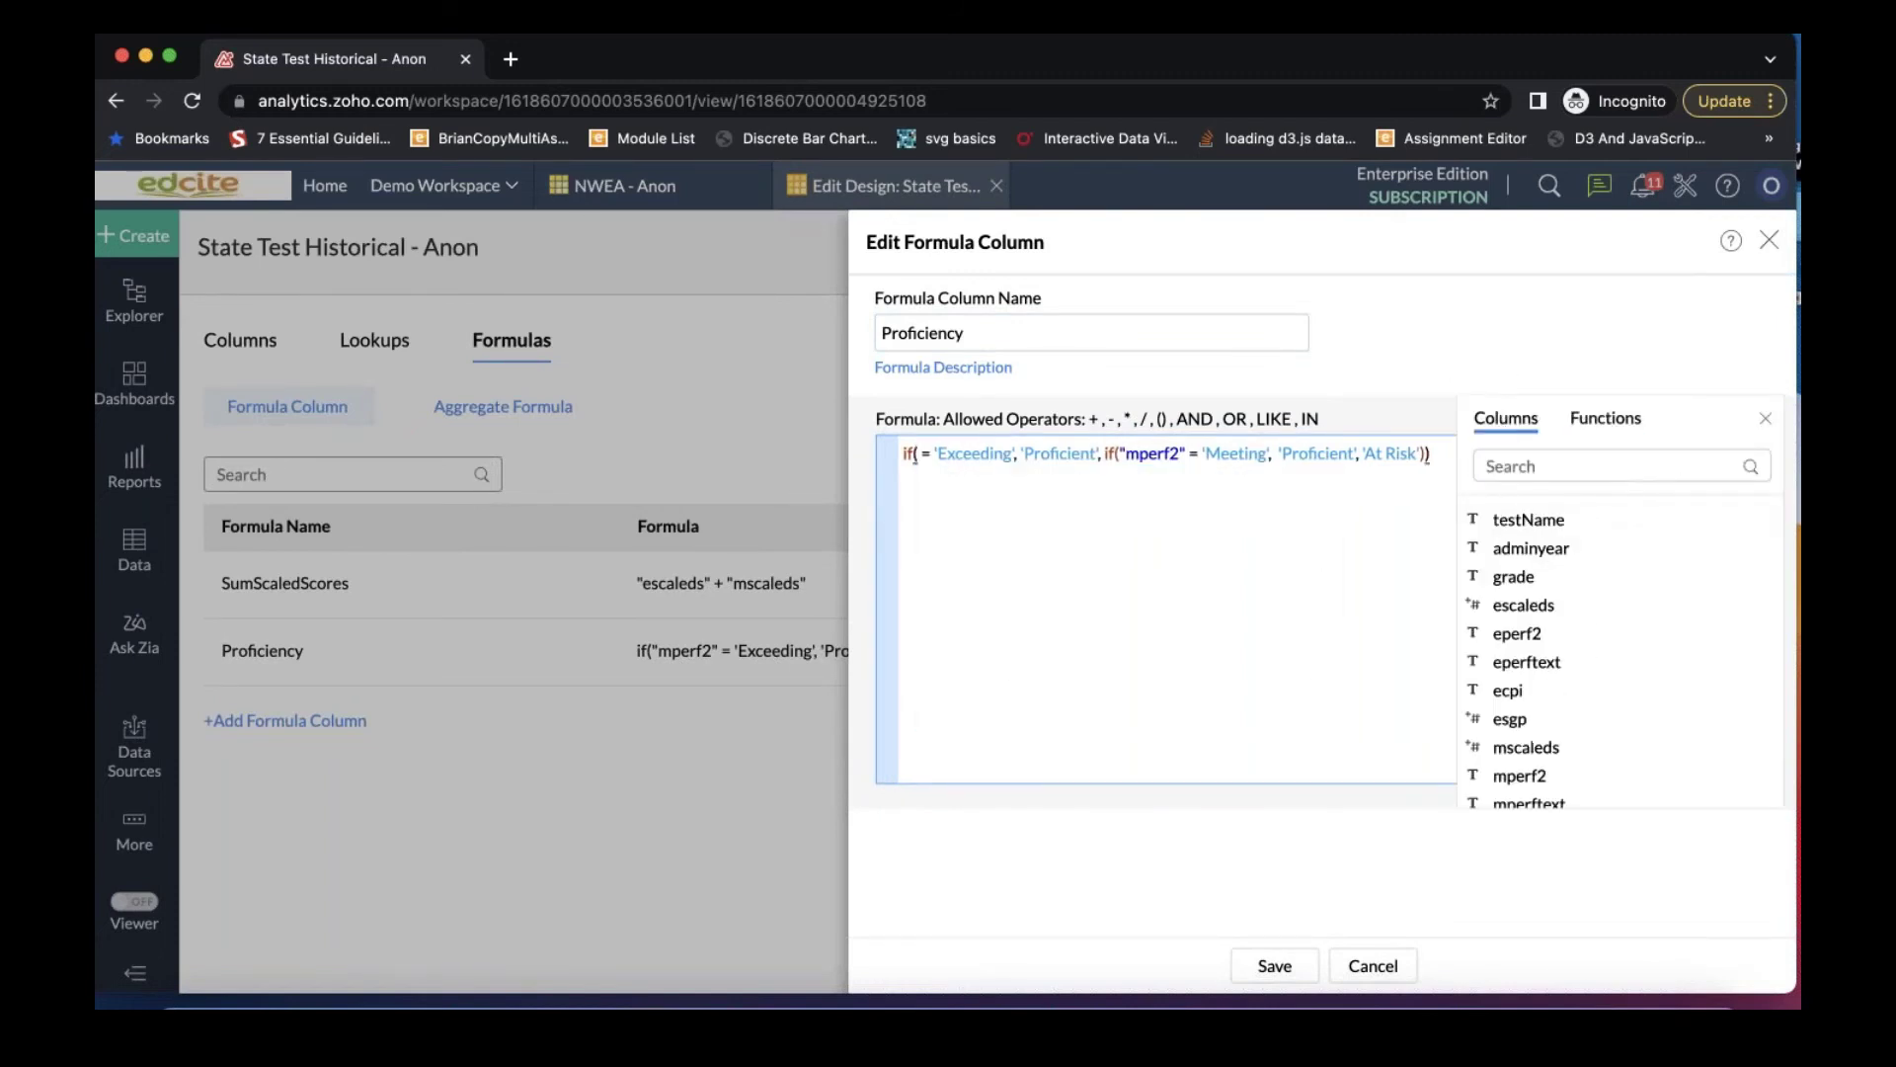
scroll(1505, 722, "down", 3)
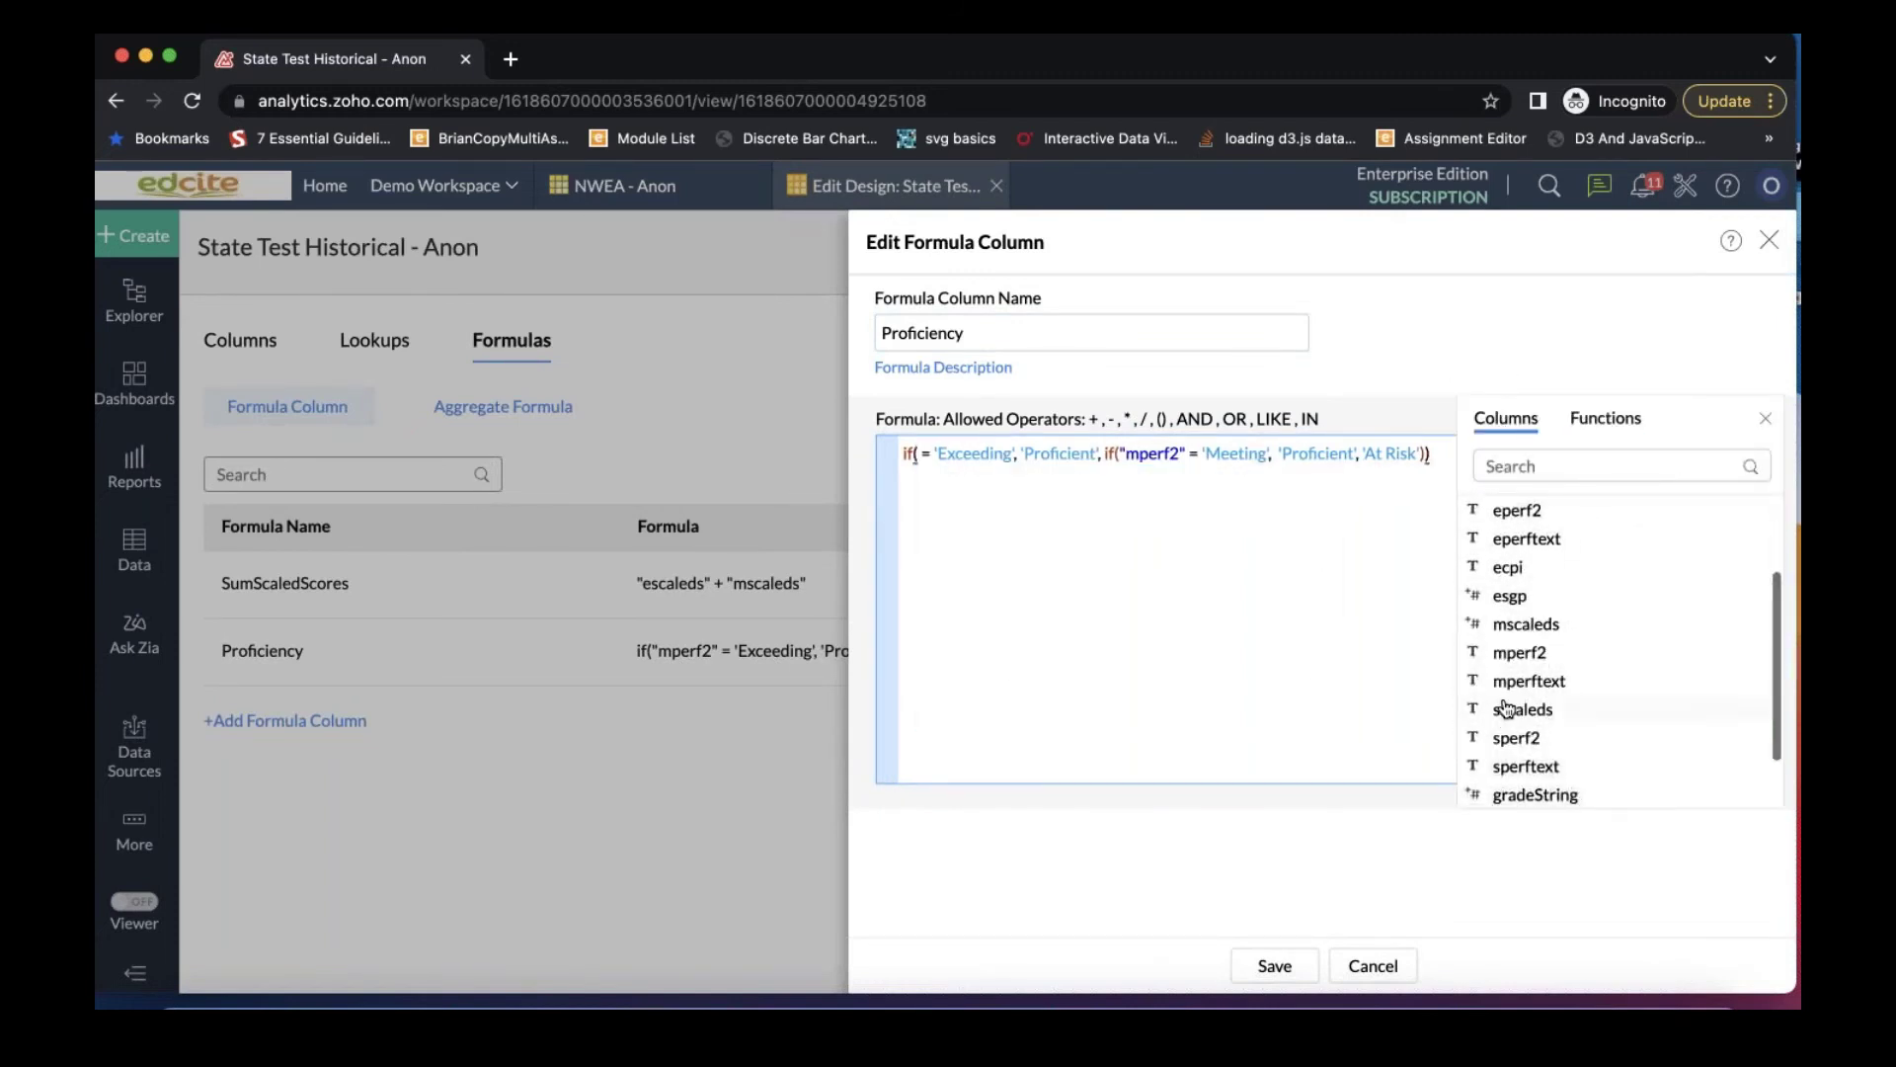
left_click(920, 455)
double_click(1529, 680)
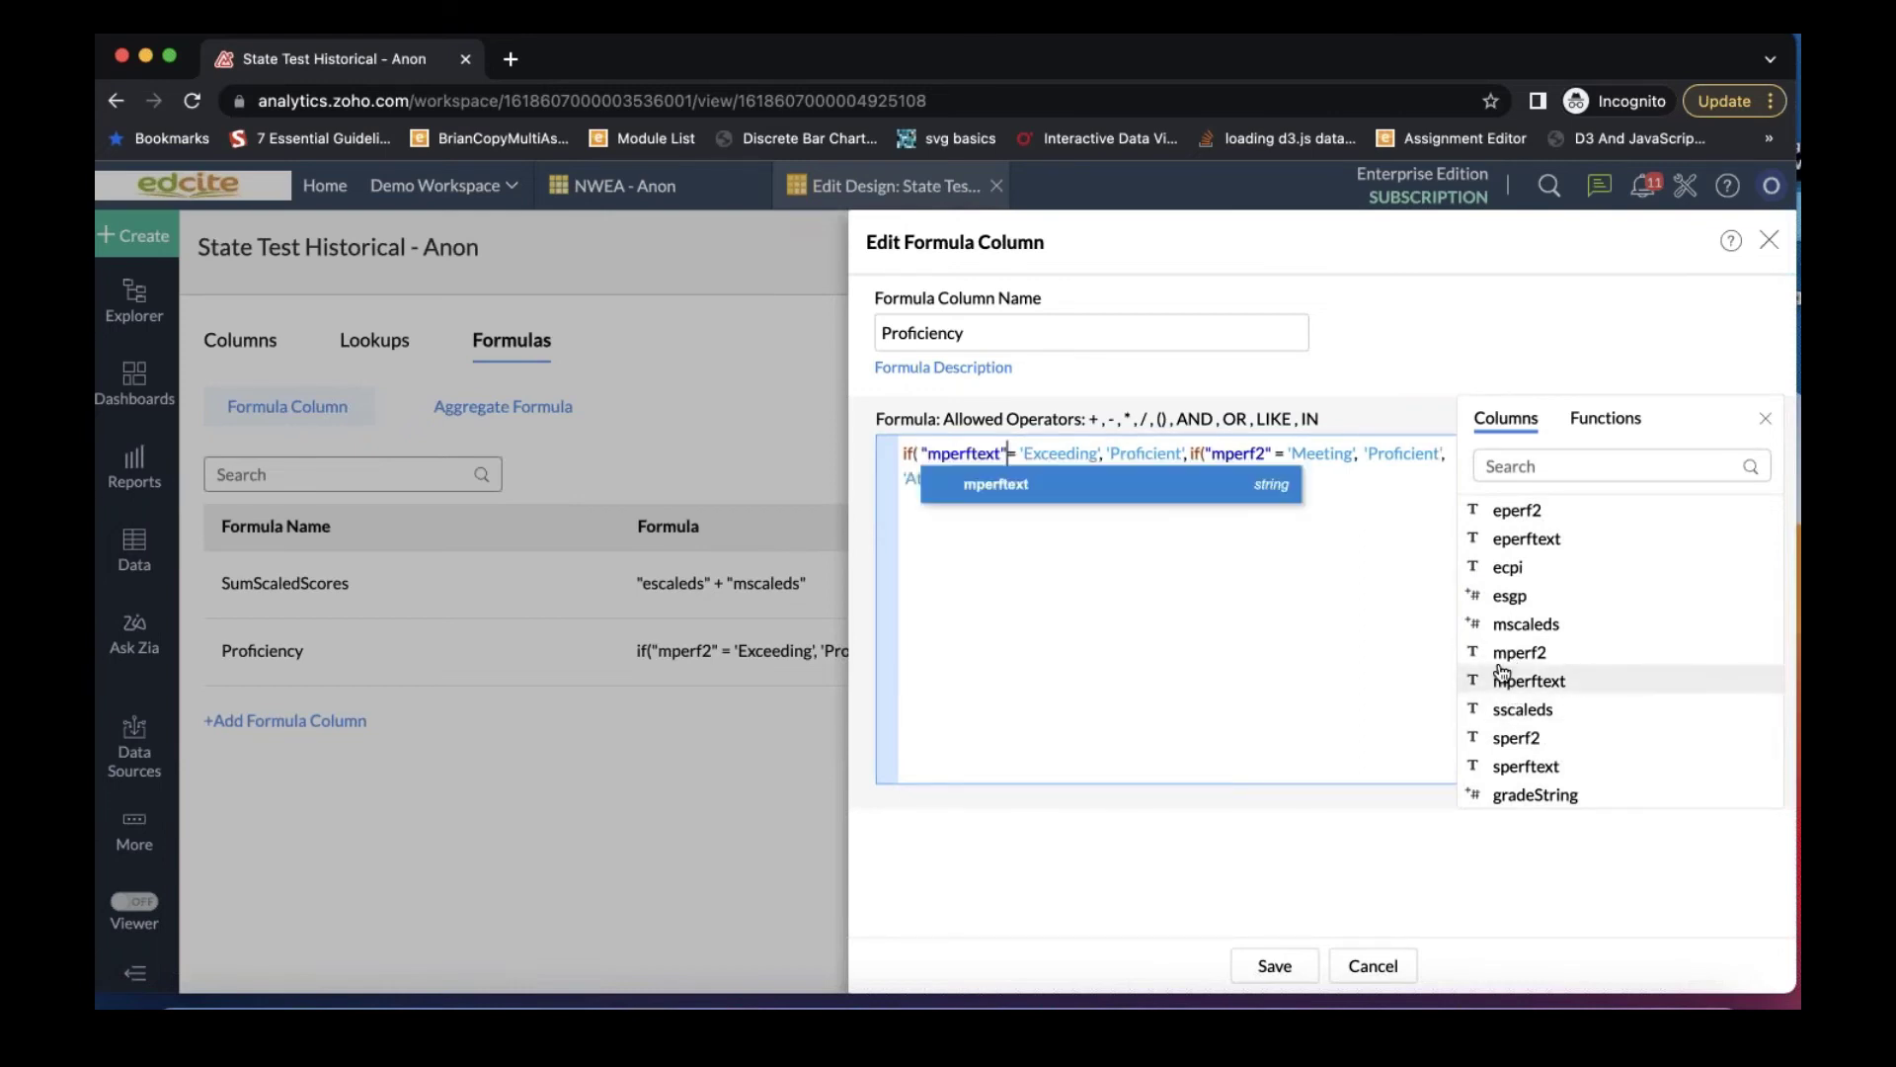
Step: Change the nested if's column to mperftext in the 'Meeting' condition and save the formula
left_click(1266, 452)
key("BackSpace")
type("text")
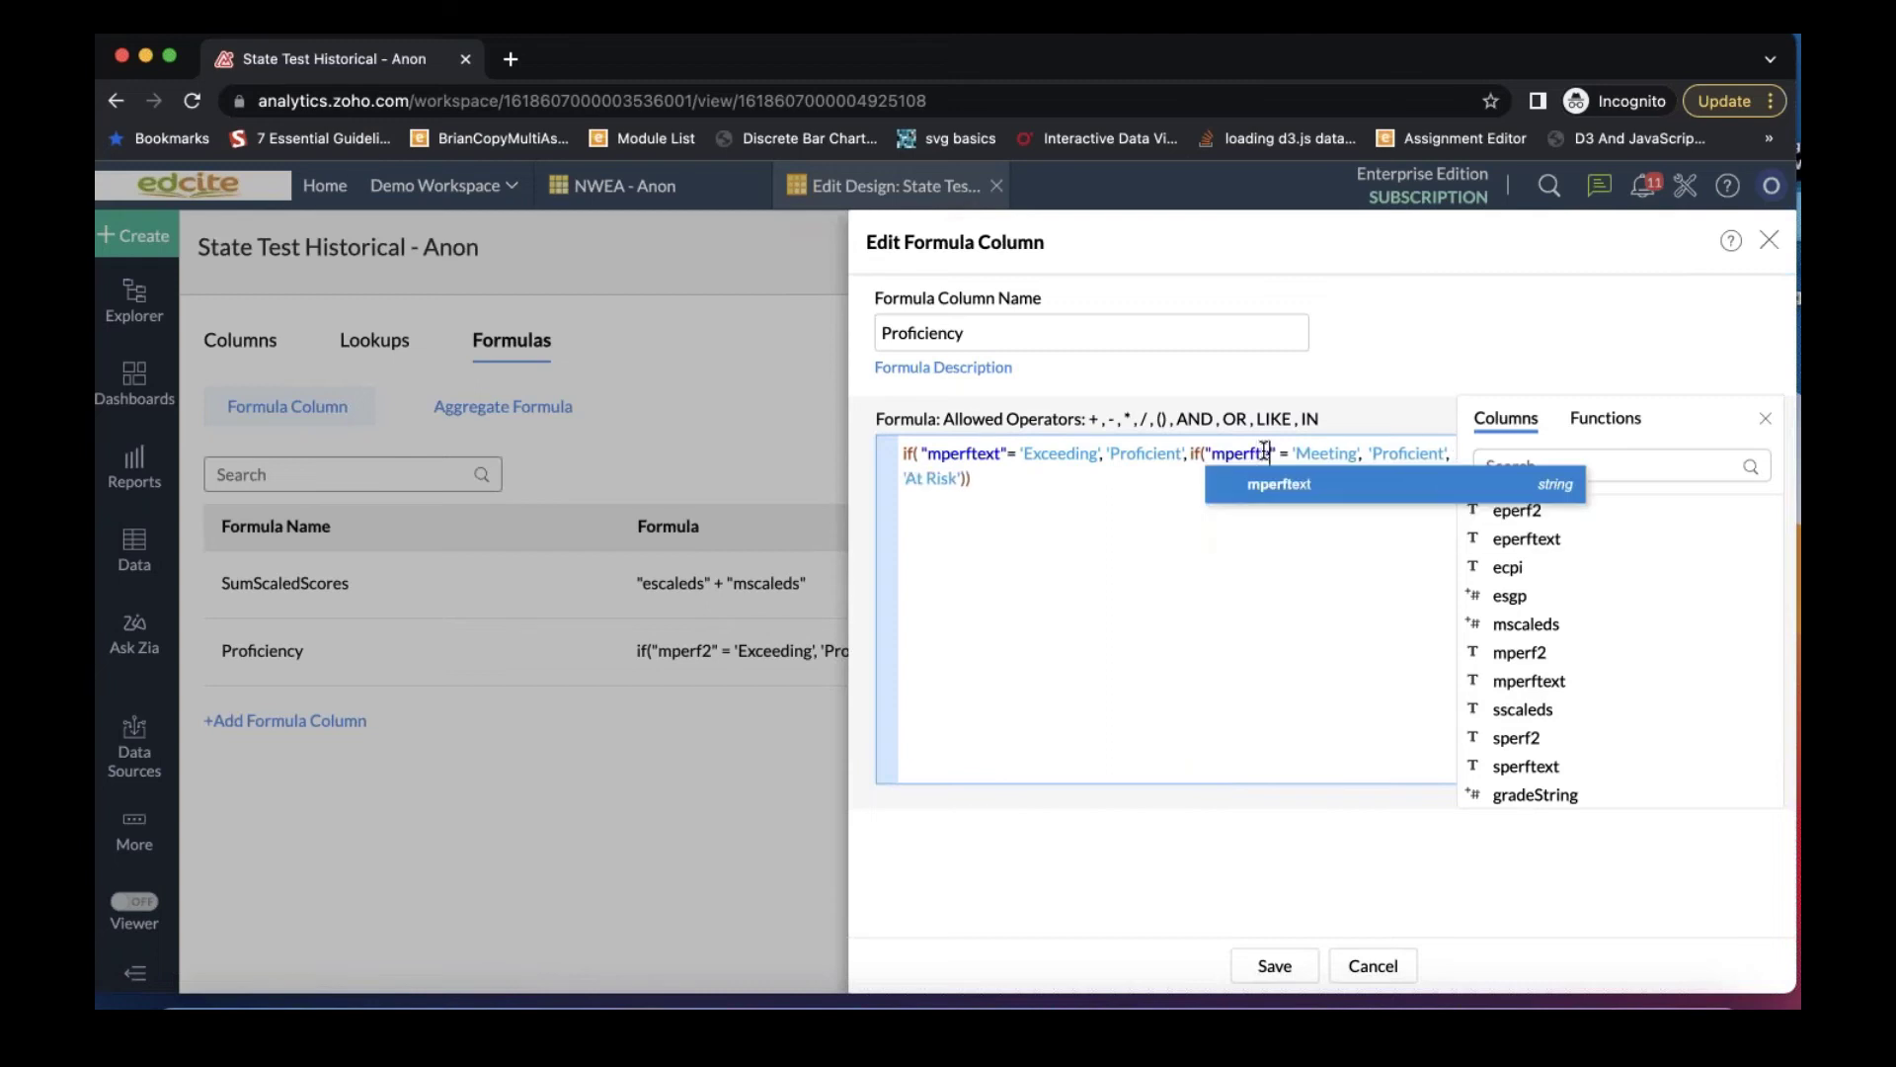
left_click(1274, 968)
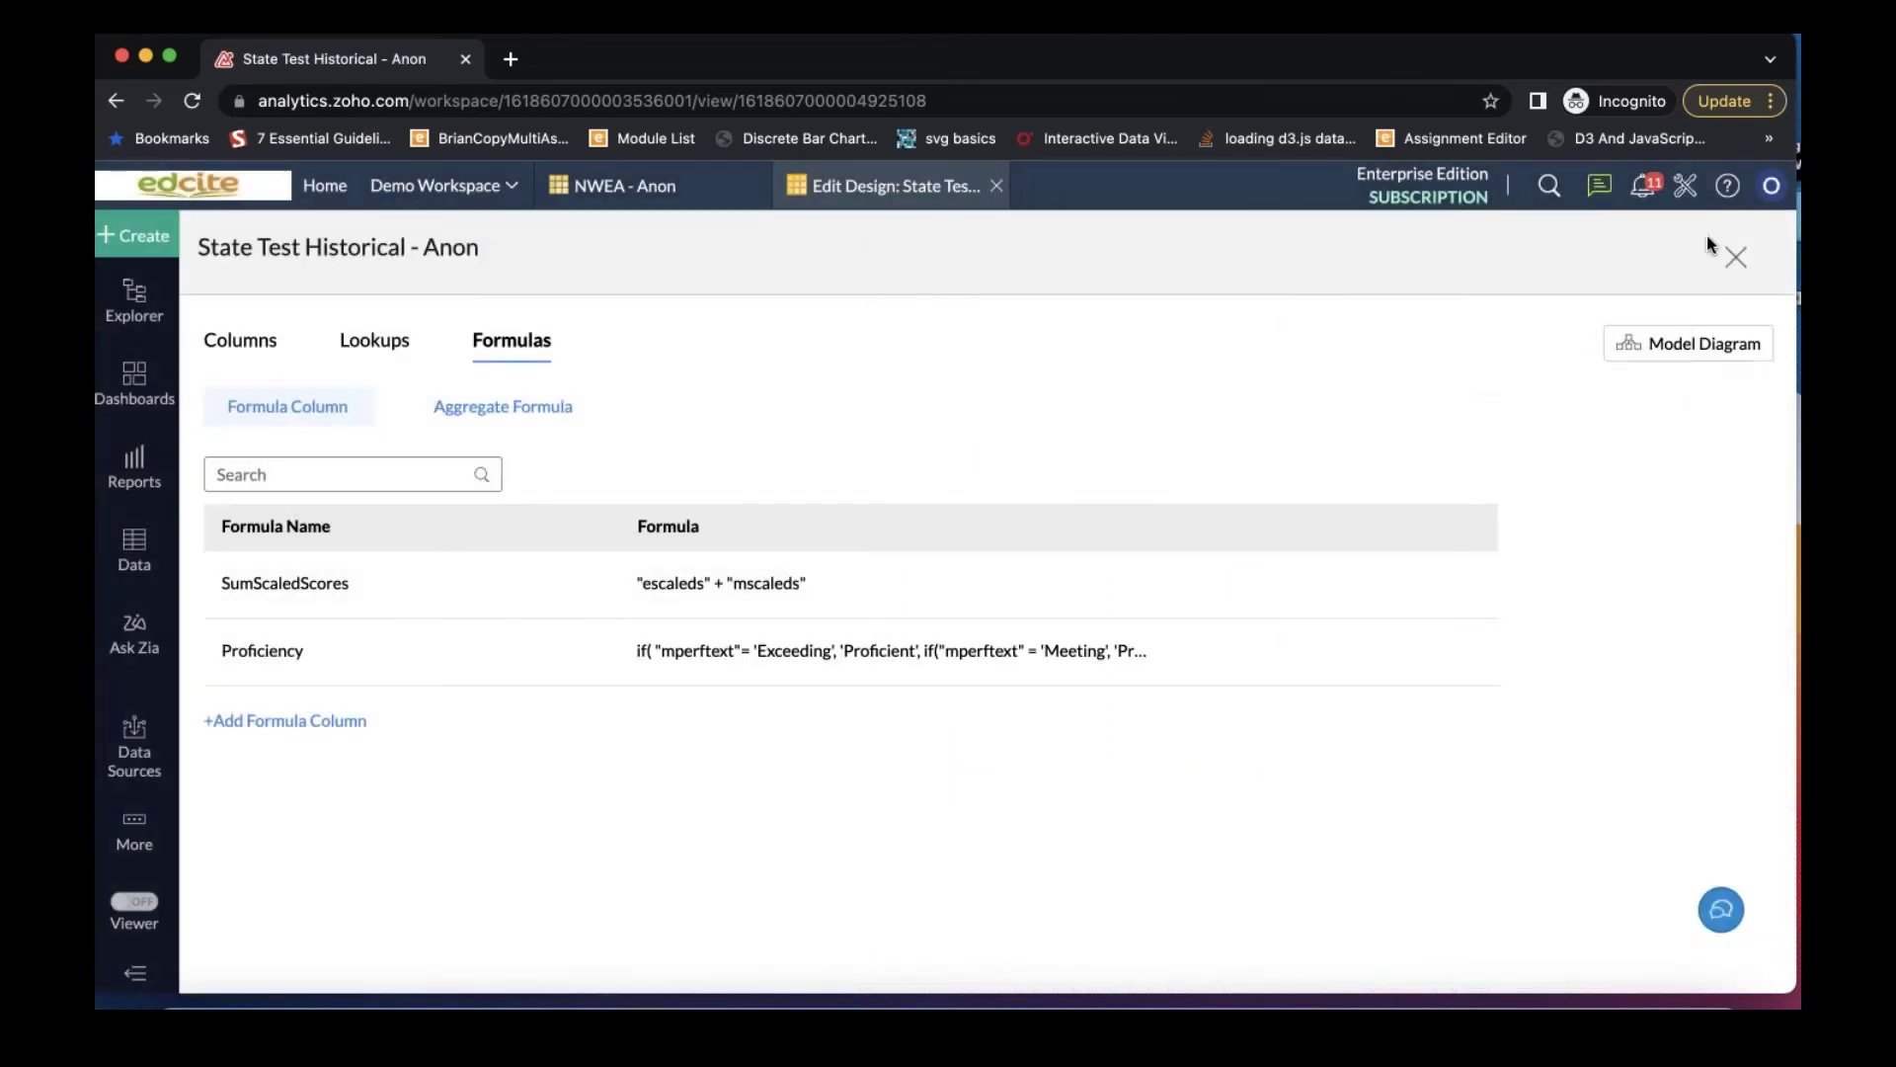
Step: Return to the State Test Historical table and compare the Proficiency values with the eperftext, mperf2 and mperftext columns
left_click(1737, 258)
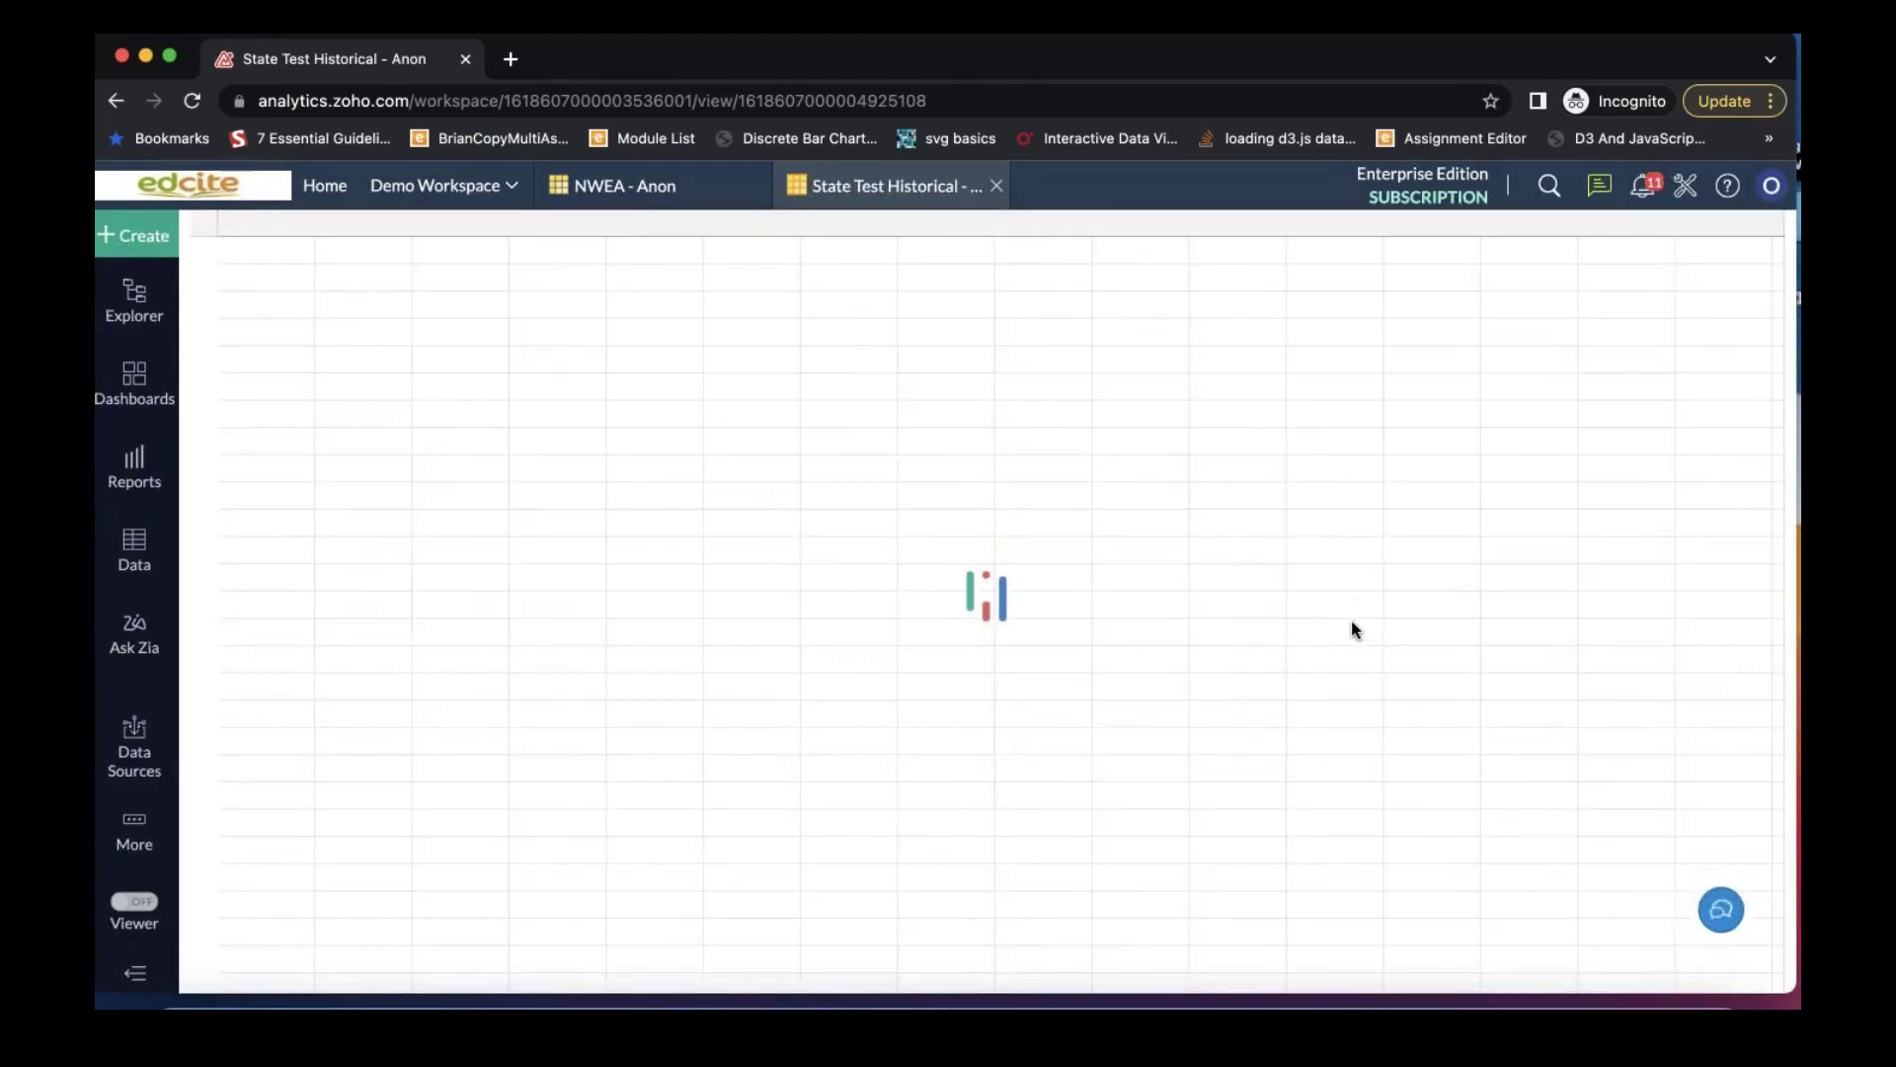
scroll(1183, 637, "right", 10)
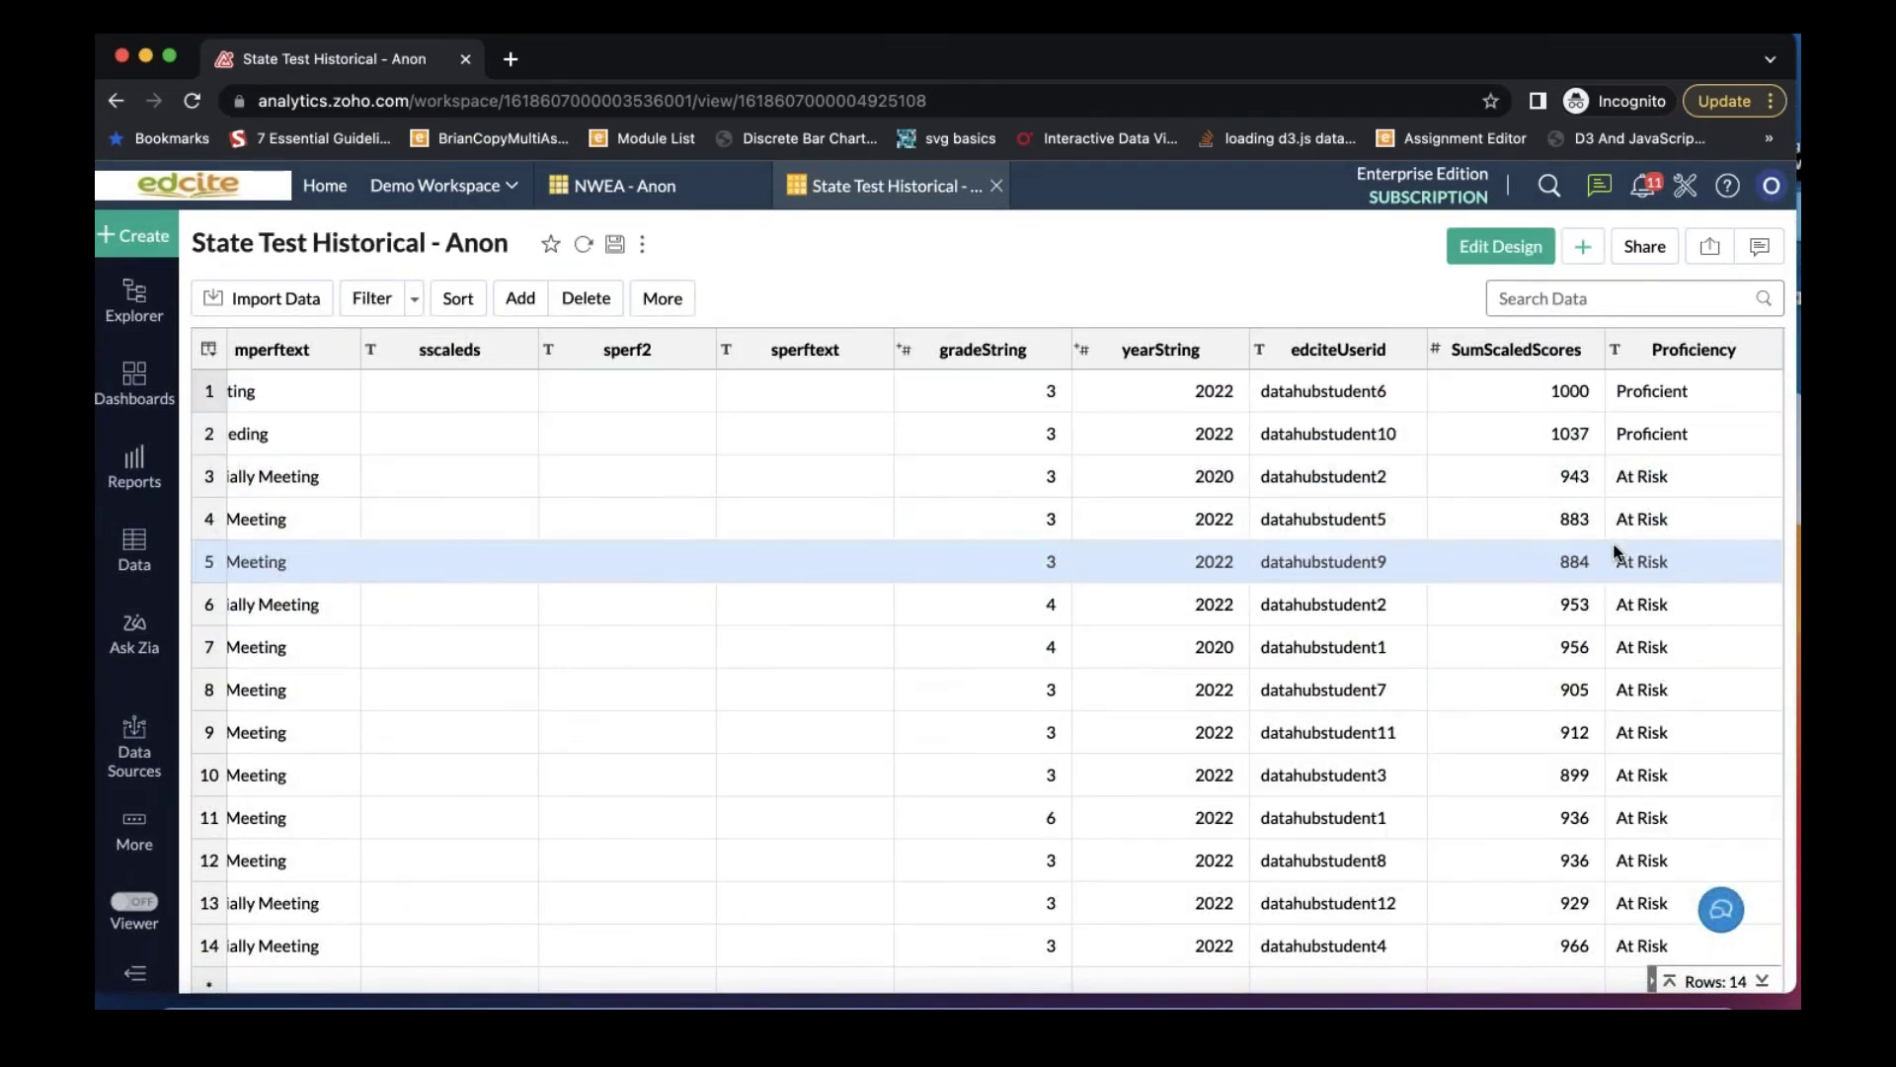
scroll(1617, 551, "left", 1)
scroll(1617, 551, "left", 5)
scroll(1505, 449, "right", 5)
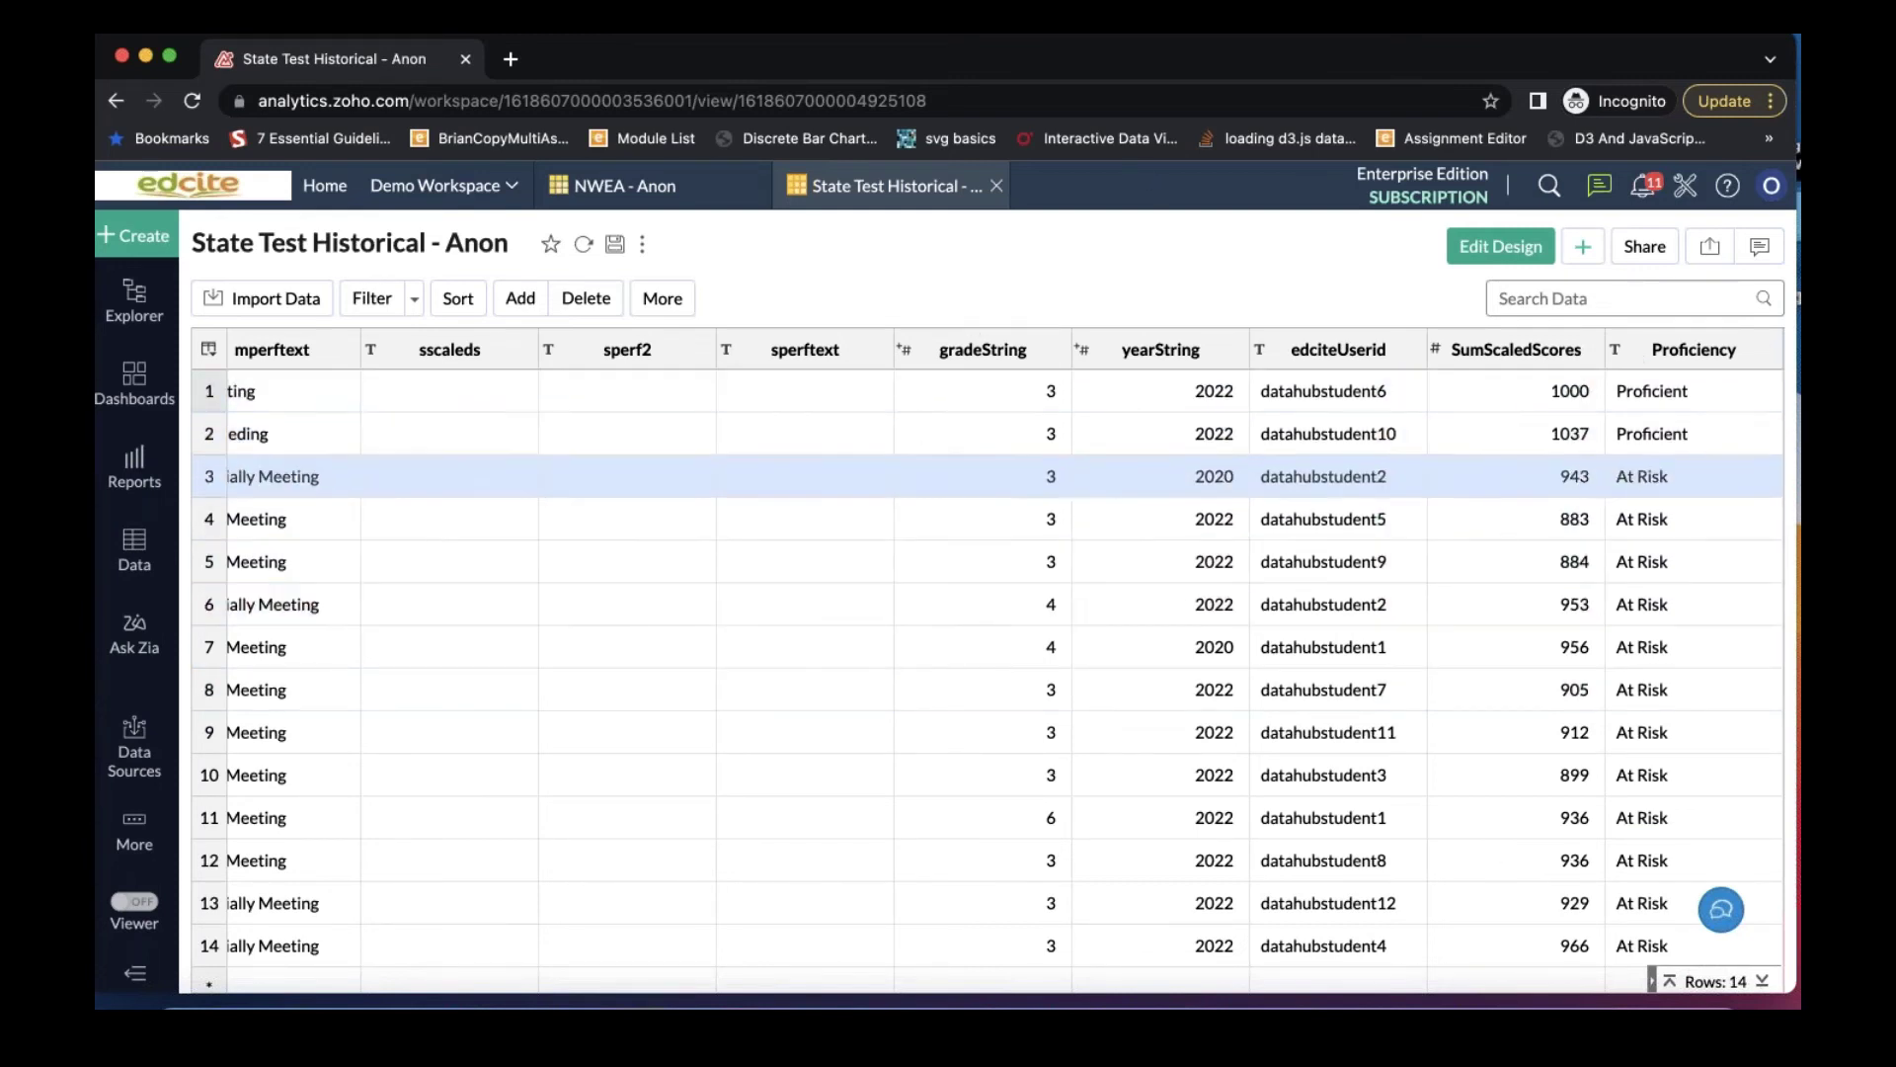
scroll(498, 596, "left", 10)
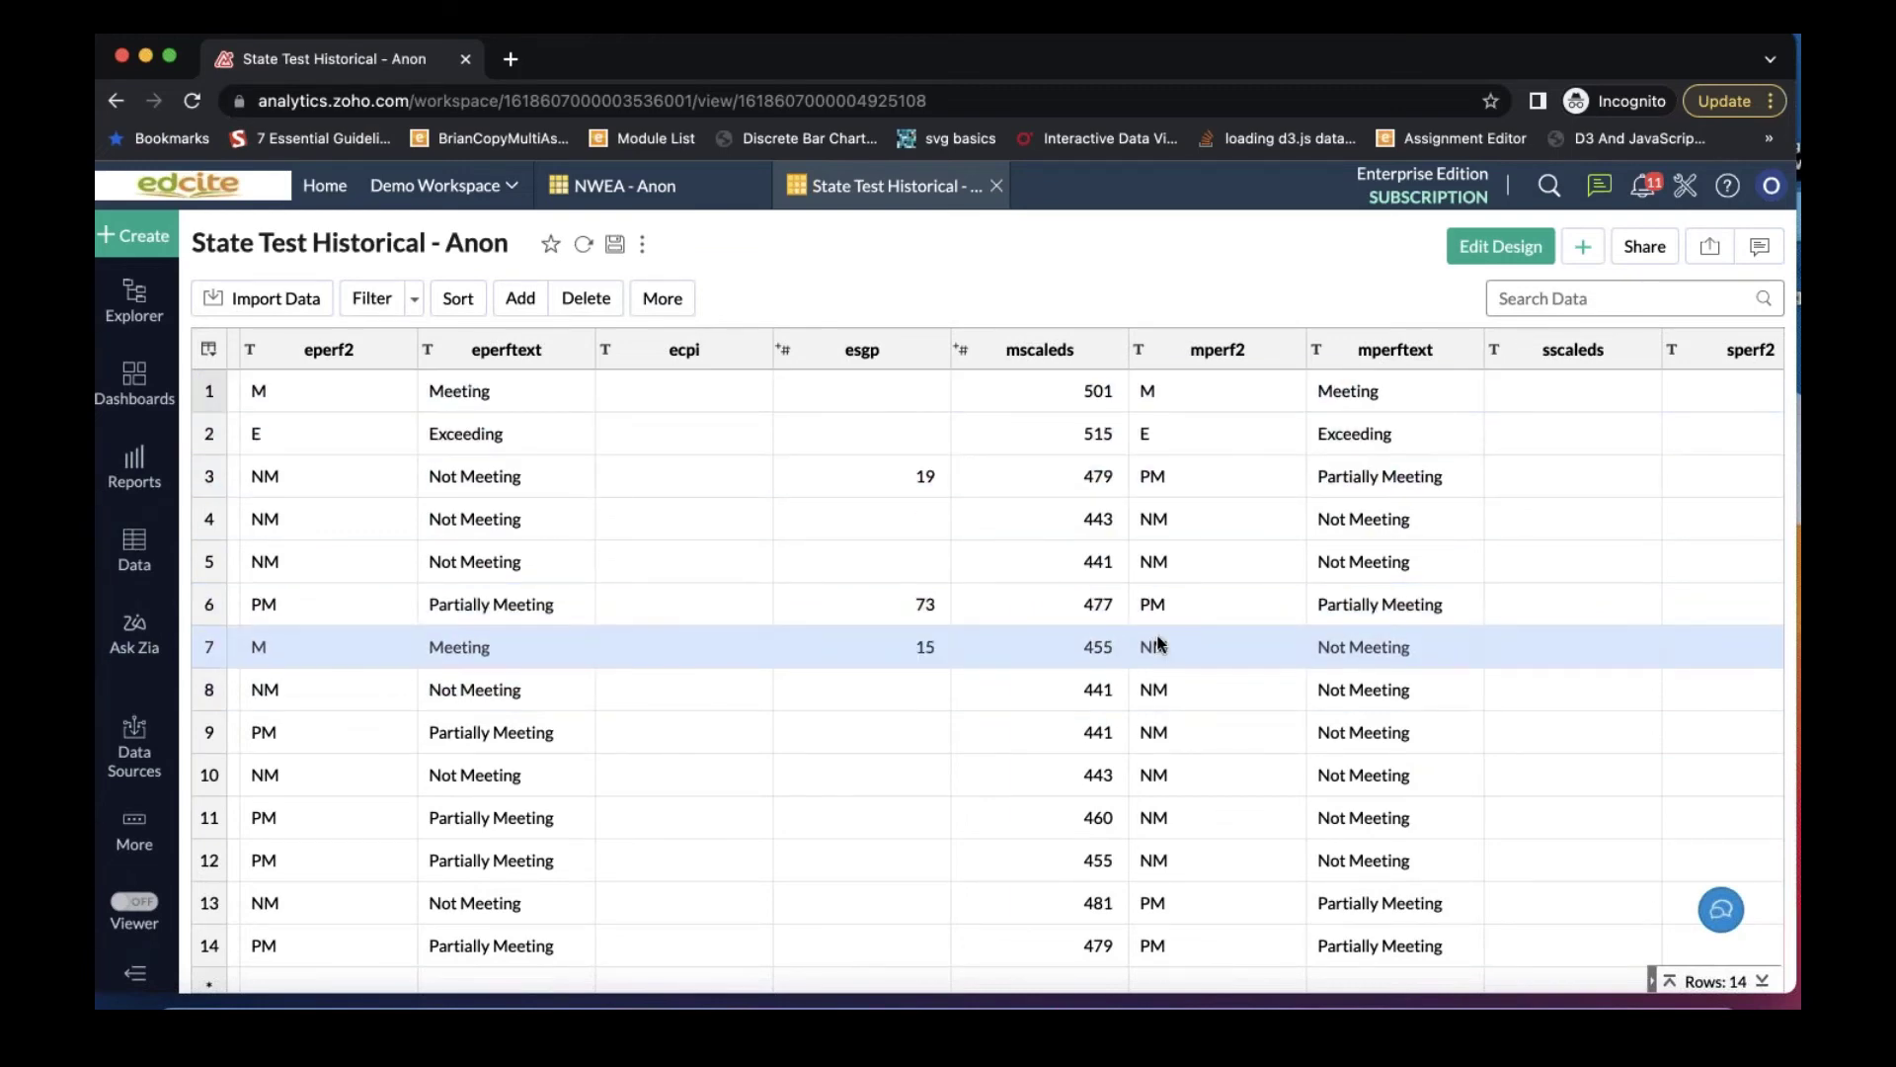
scroll(1231, 643, "right", 10)
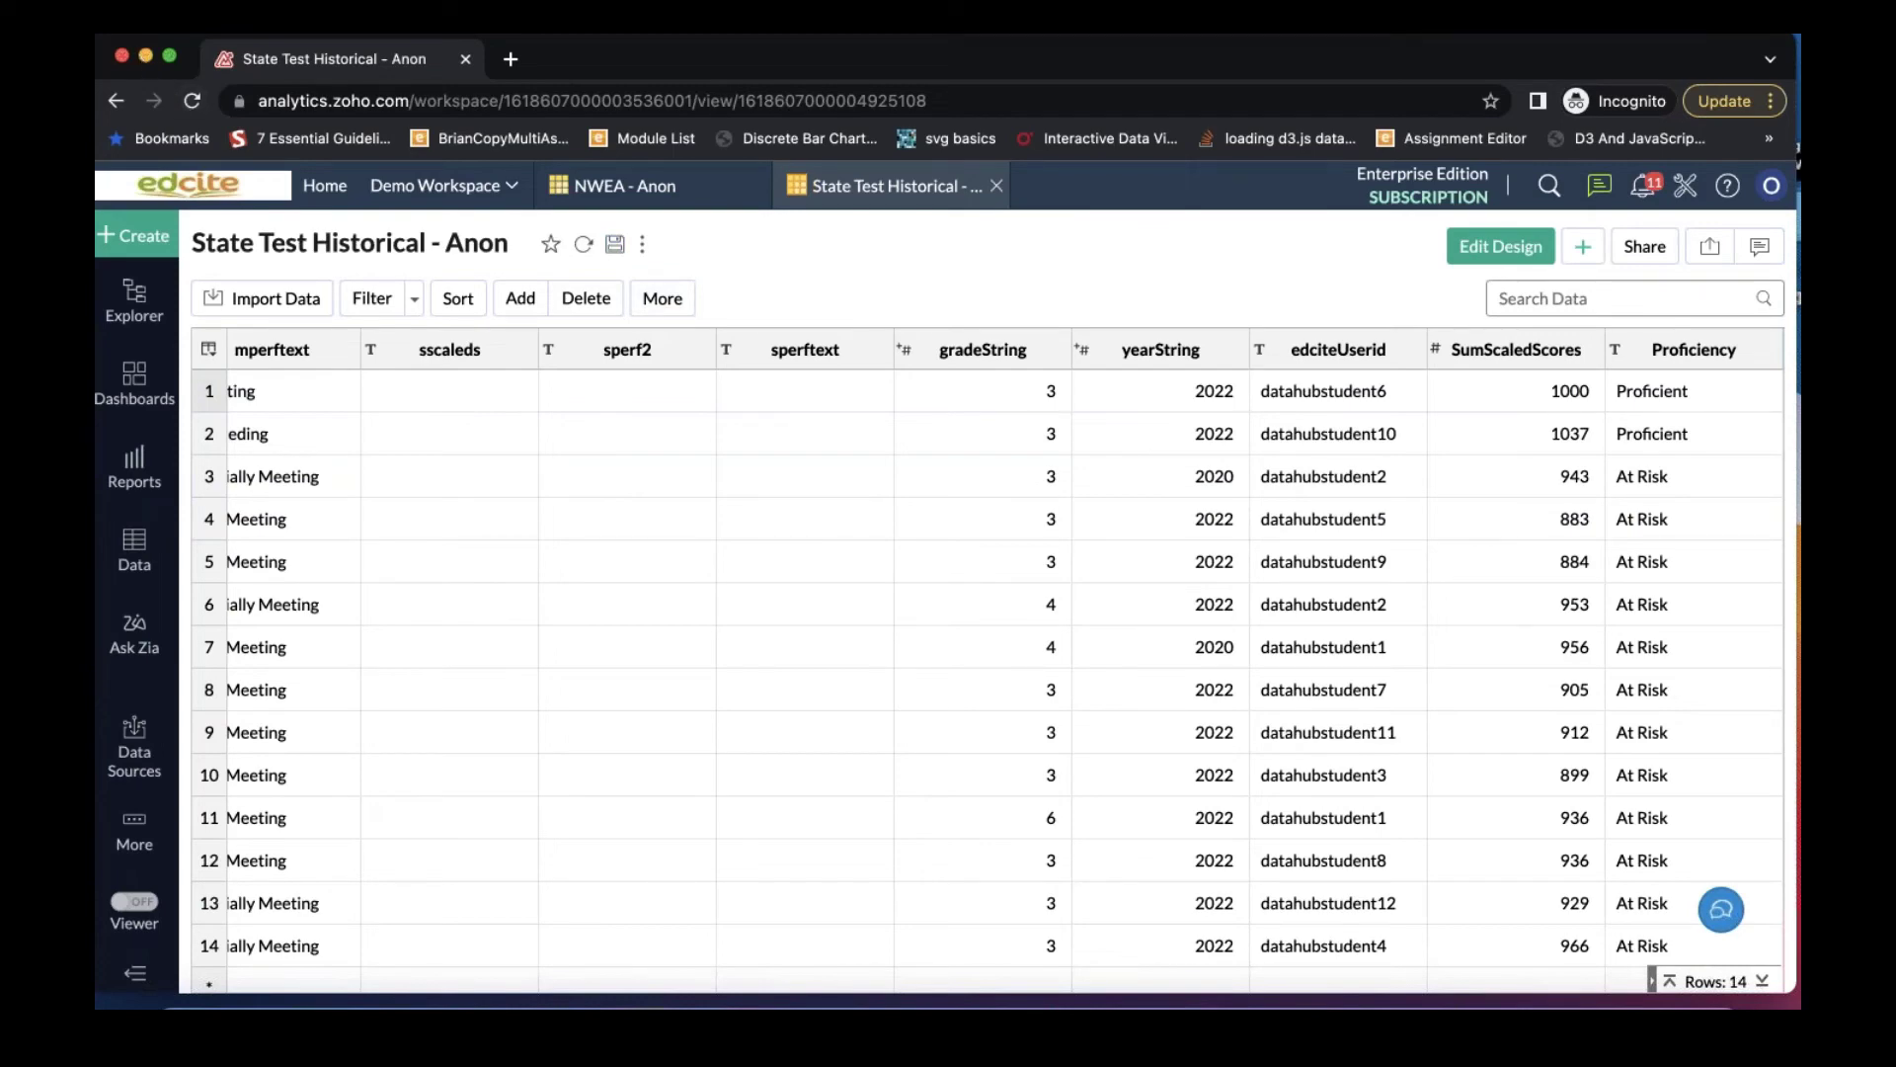
Step: Check the walkthrough examples slide and the Edcite Templates page, then return to the Zoho Analytics table's Proficiency column
left_click(1669, 992)
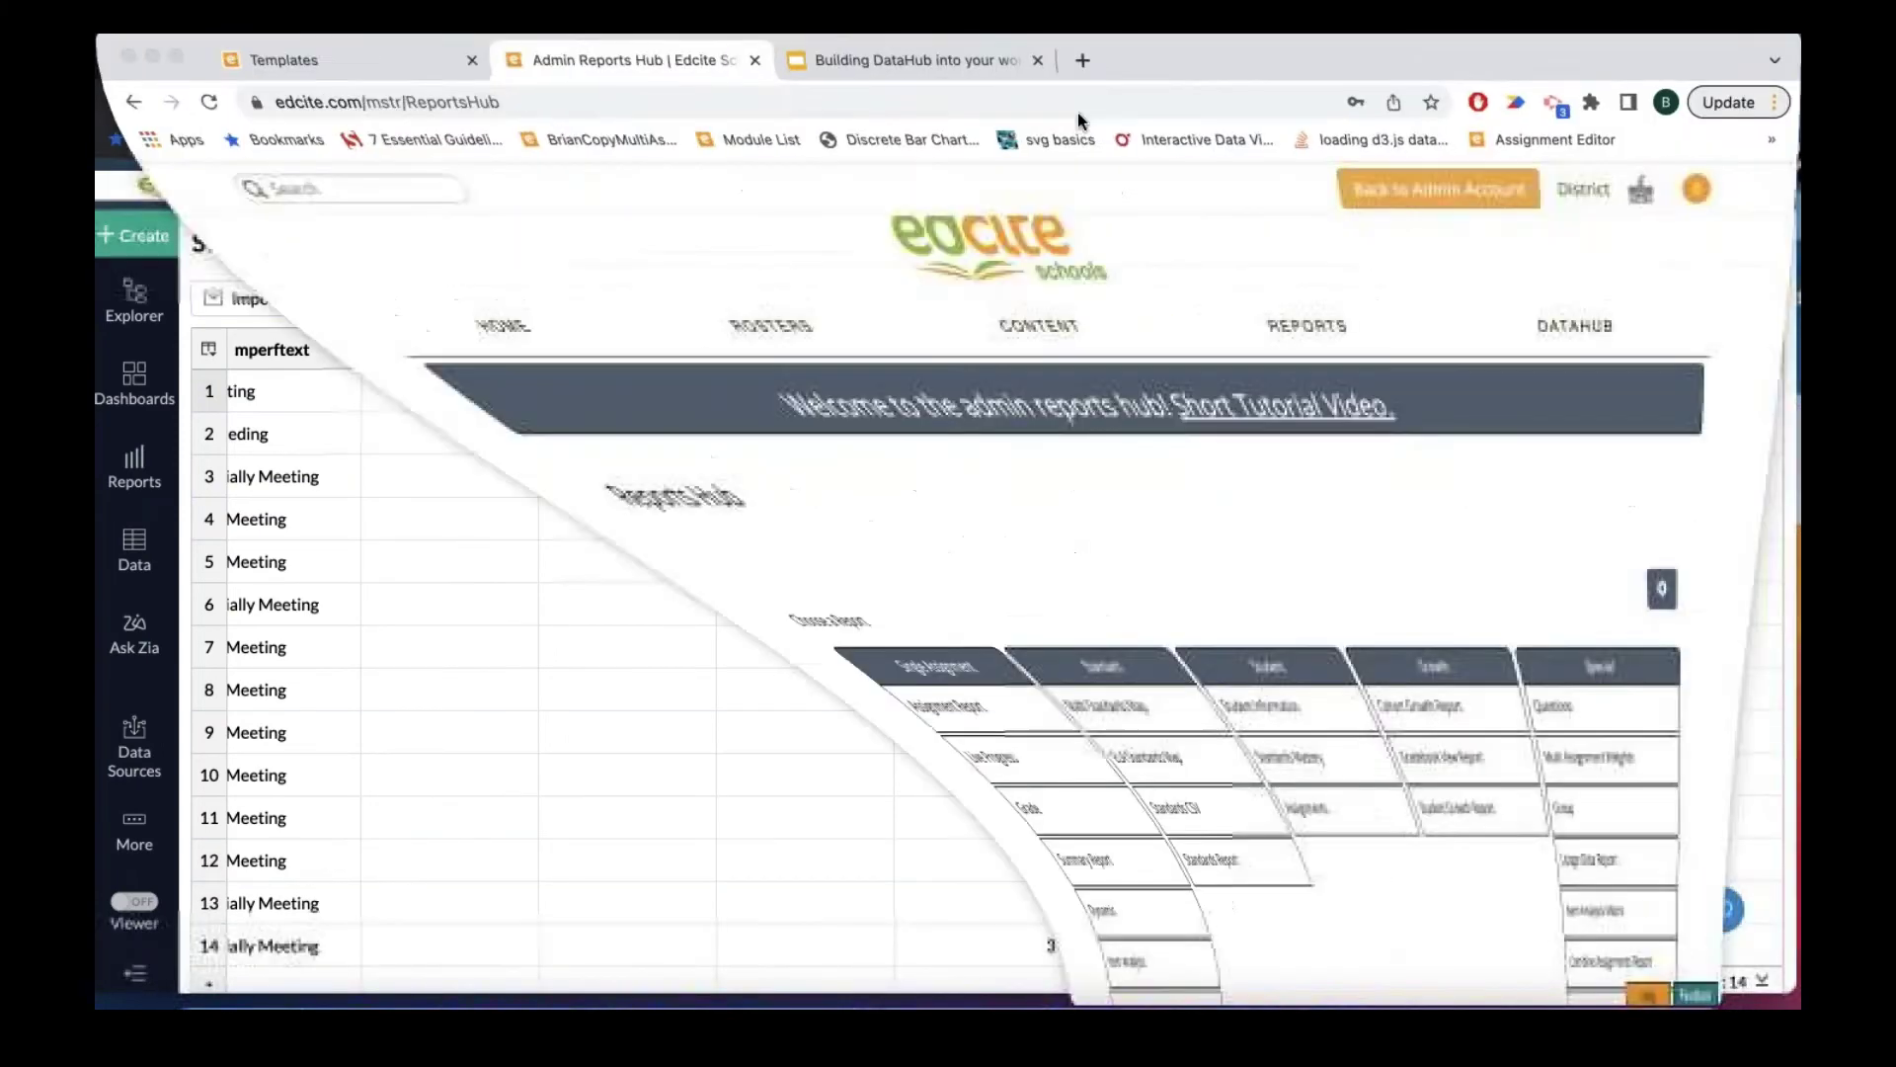
left_click(898, 67)
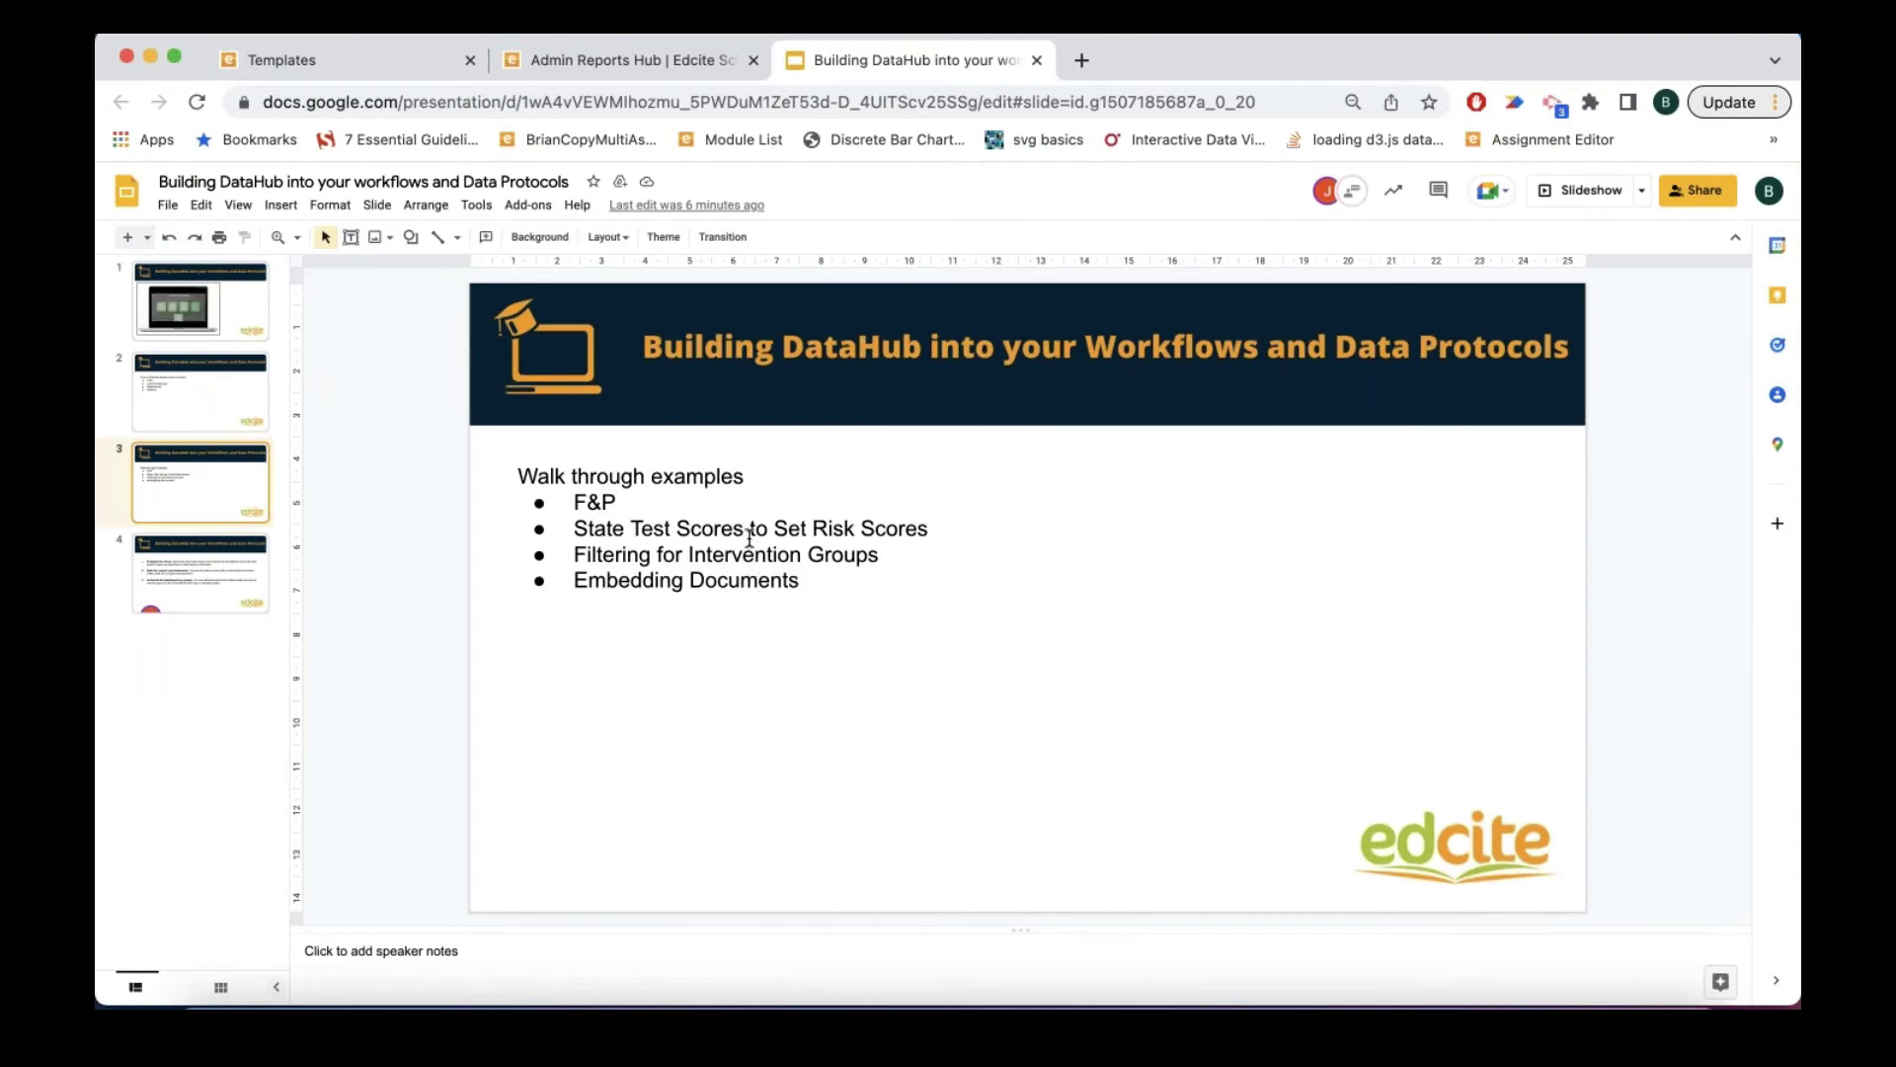
left_click(375, 63)
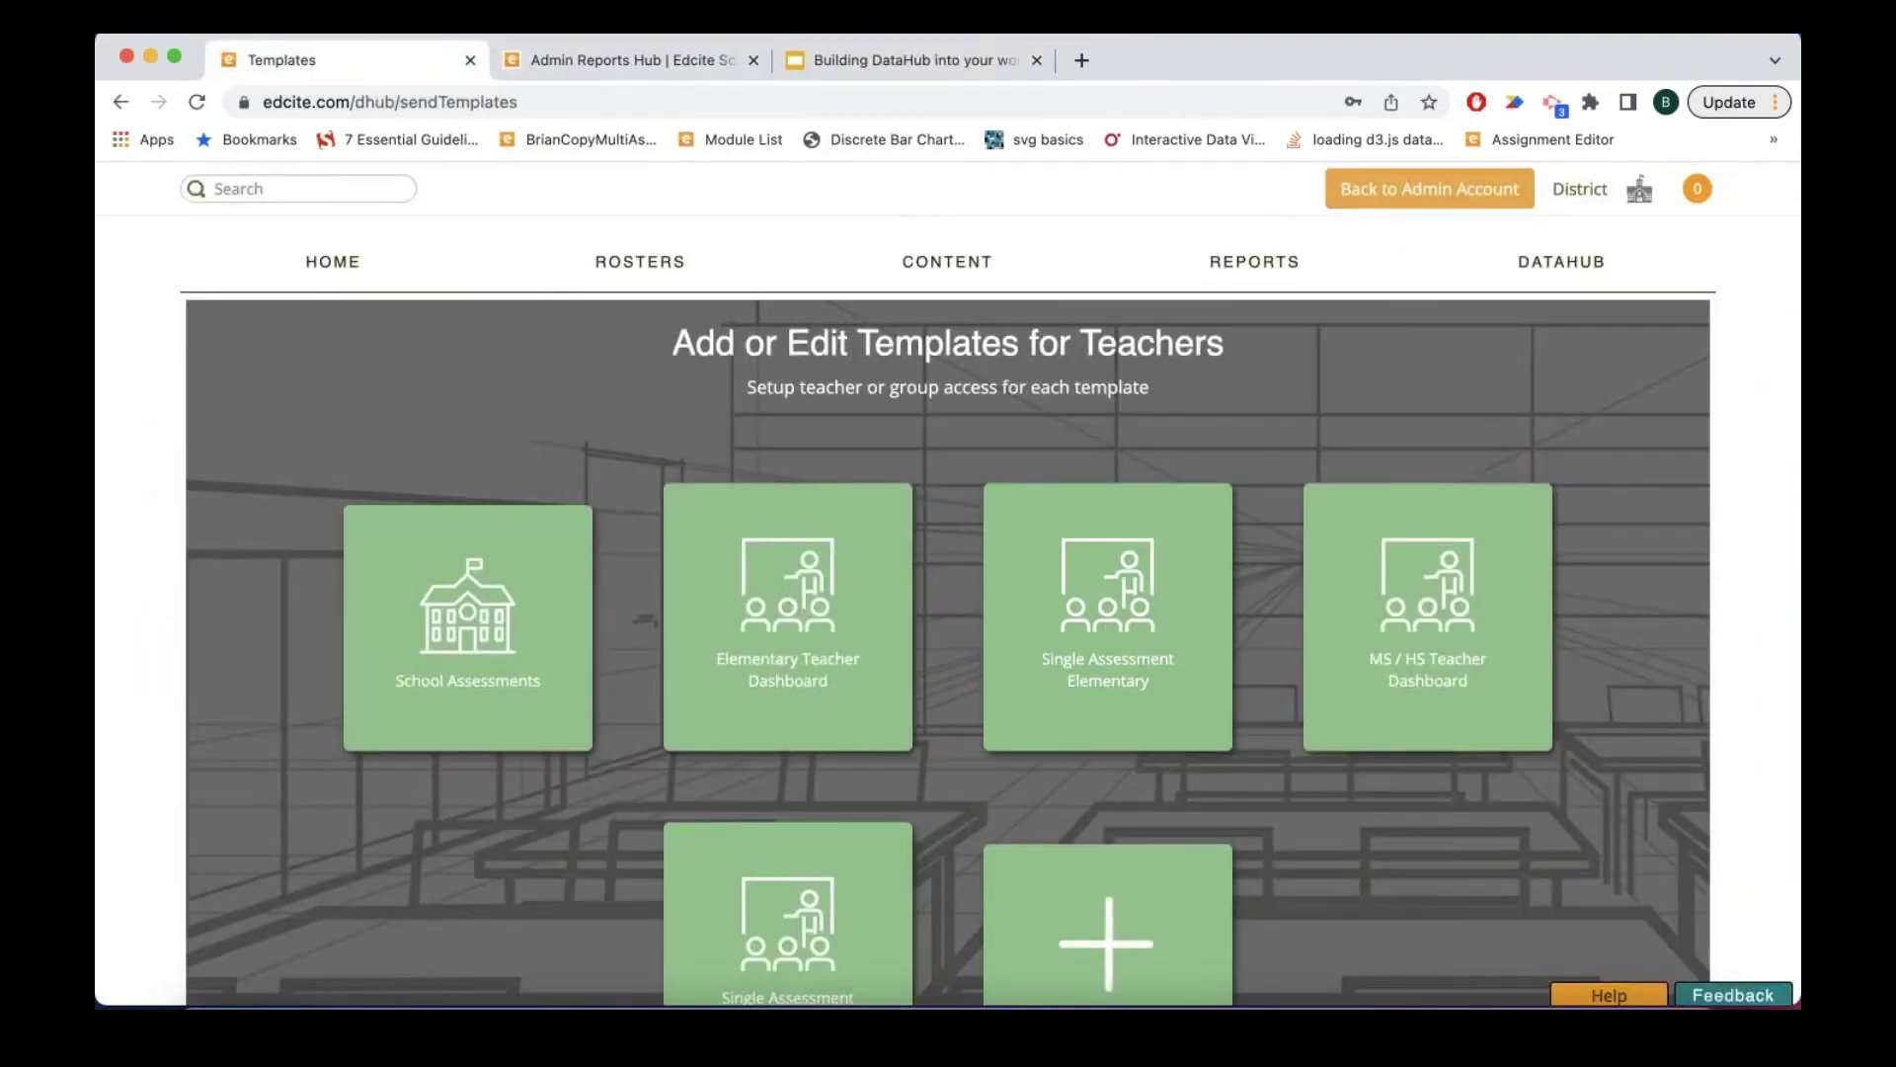
left_click(150, 56)
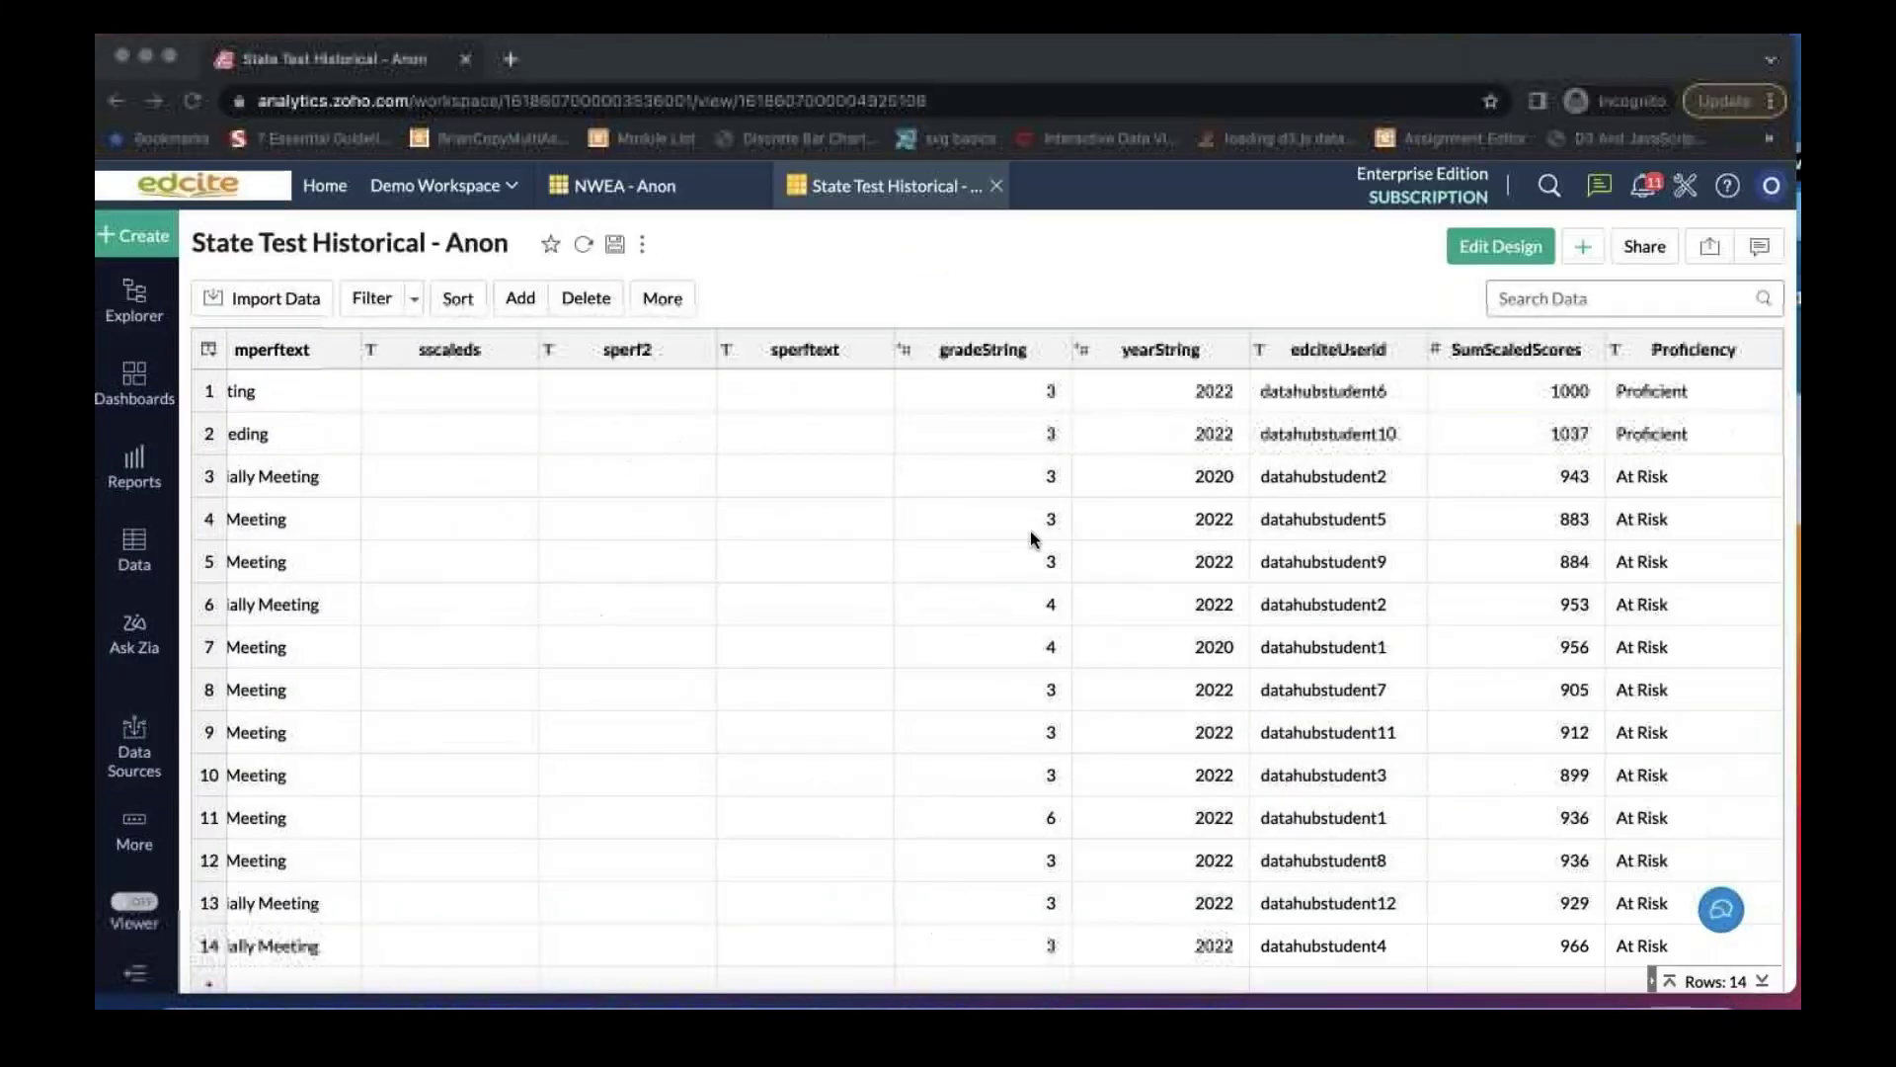
scroll(1155, 593, "down", 1)
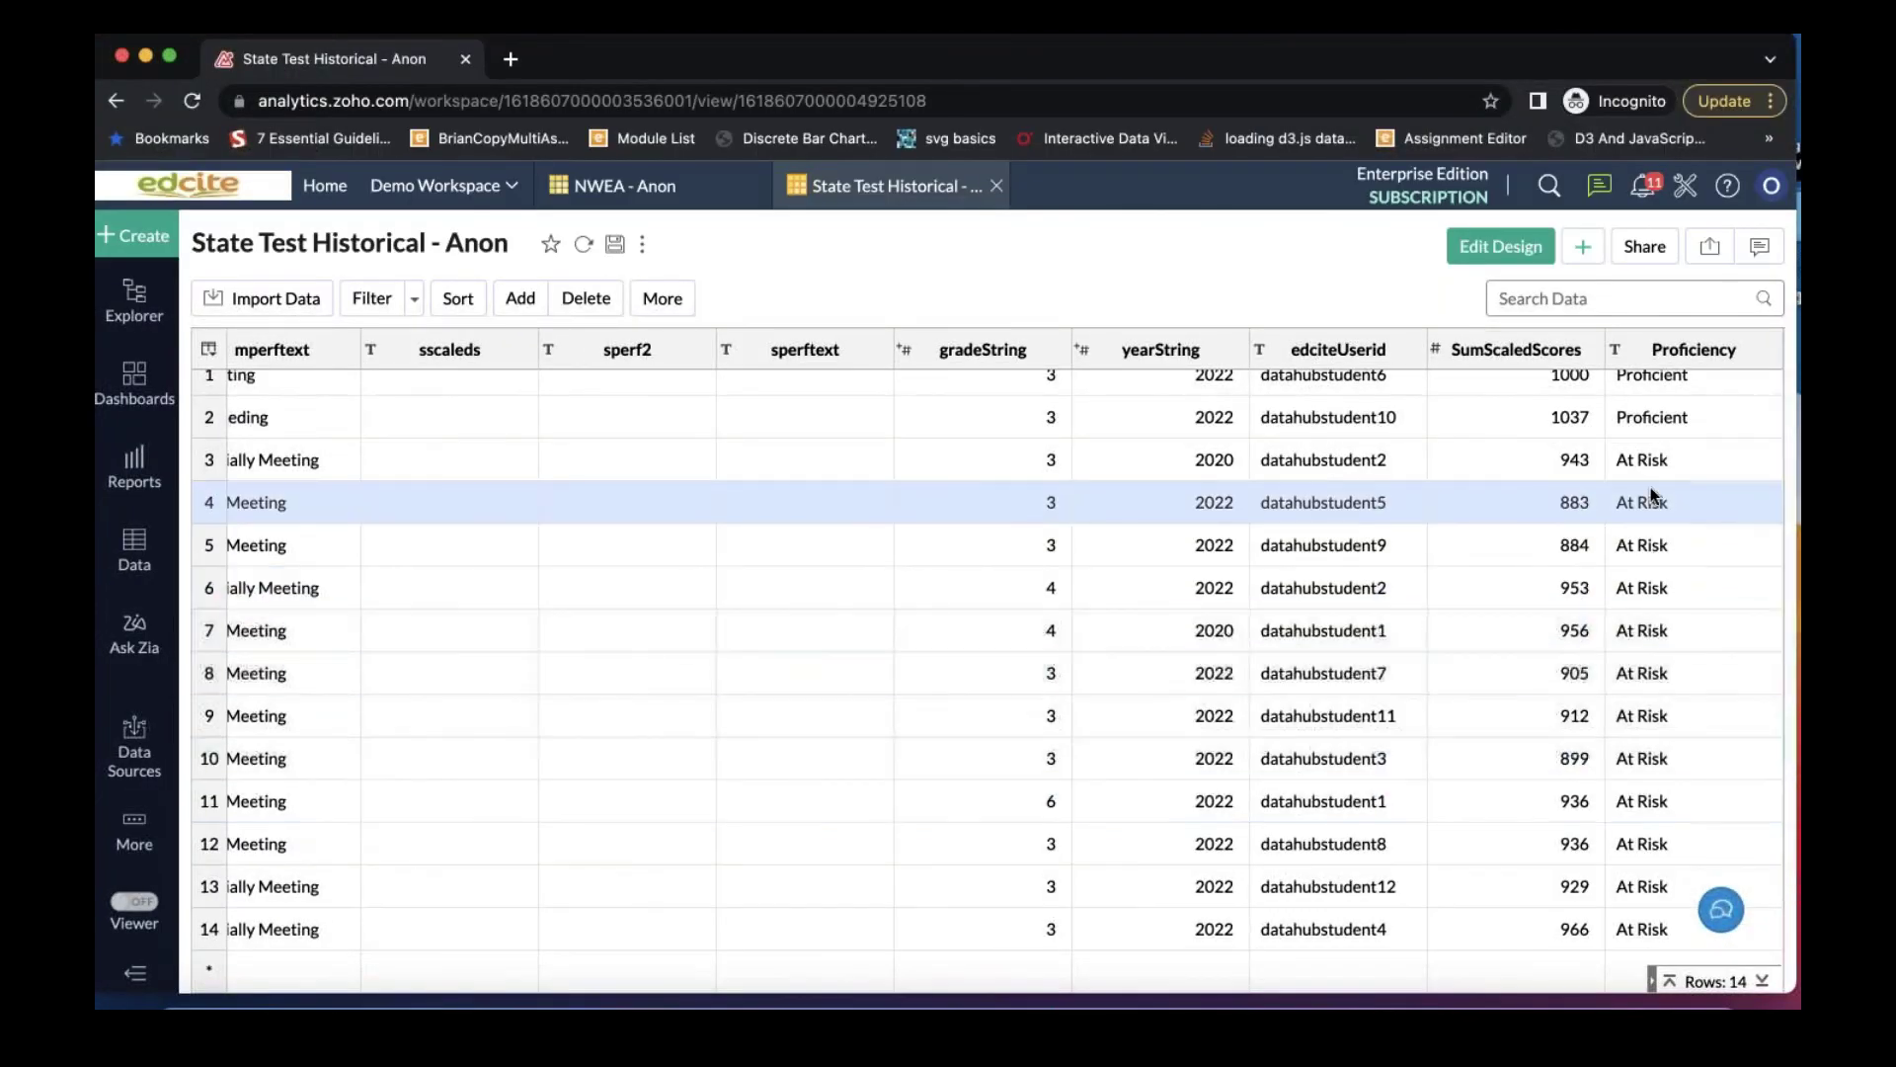
Step: Open the Class View - Elementary Teacher dashboard and show its State Test charts
left_click(134, 395)
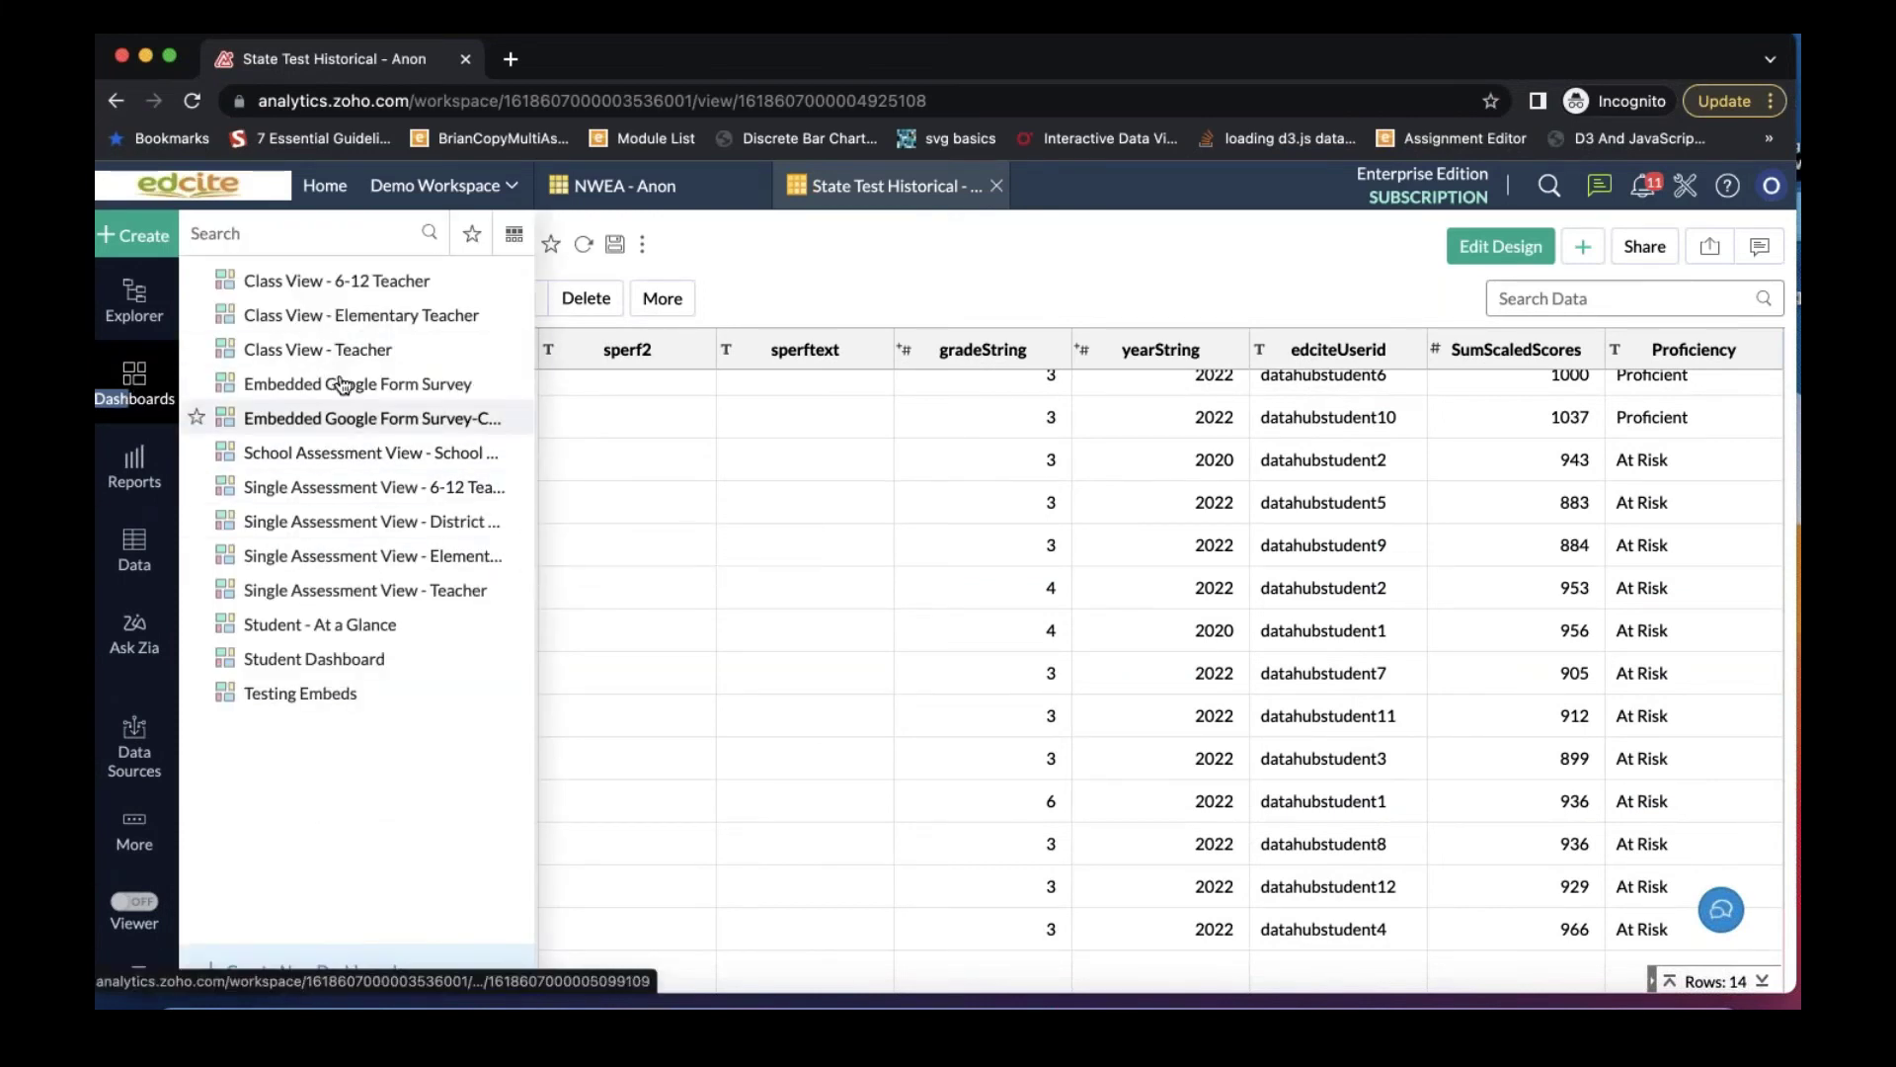
left_click(333, 316)
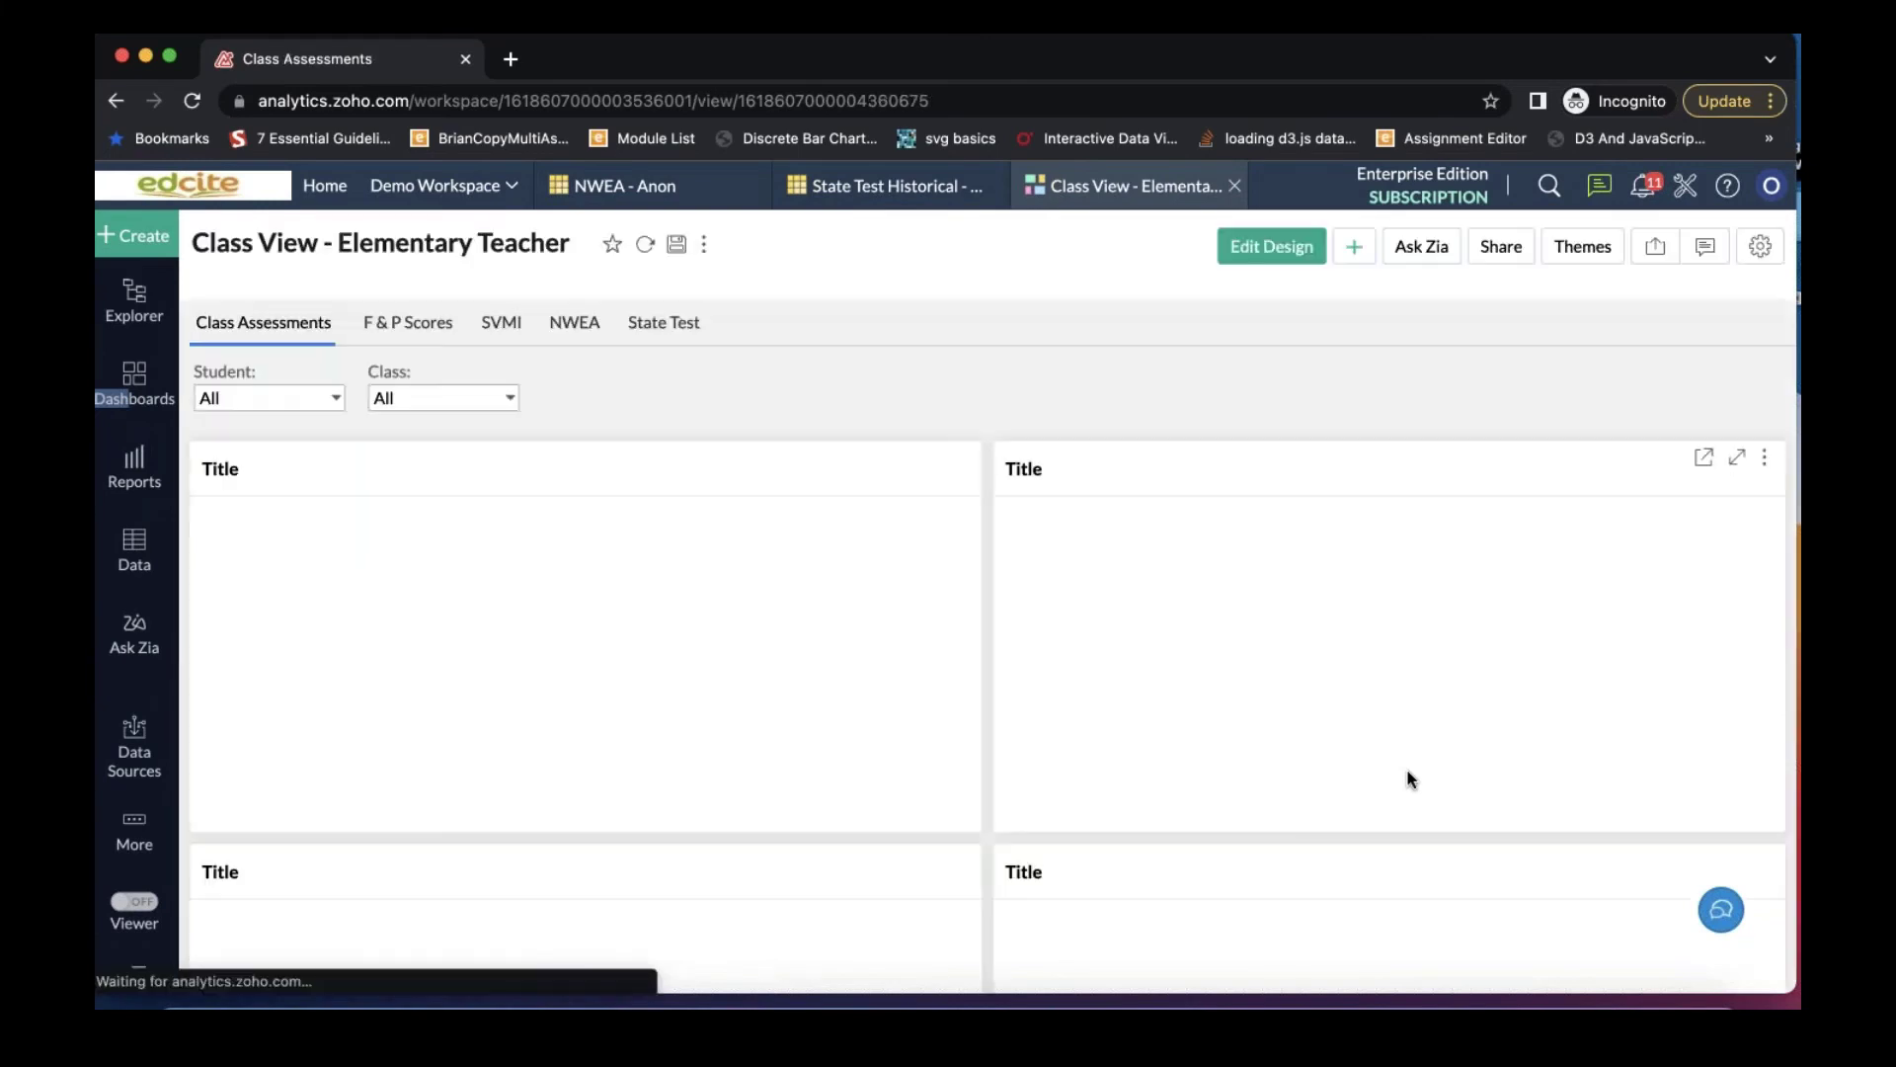
left_click(667, 322)
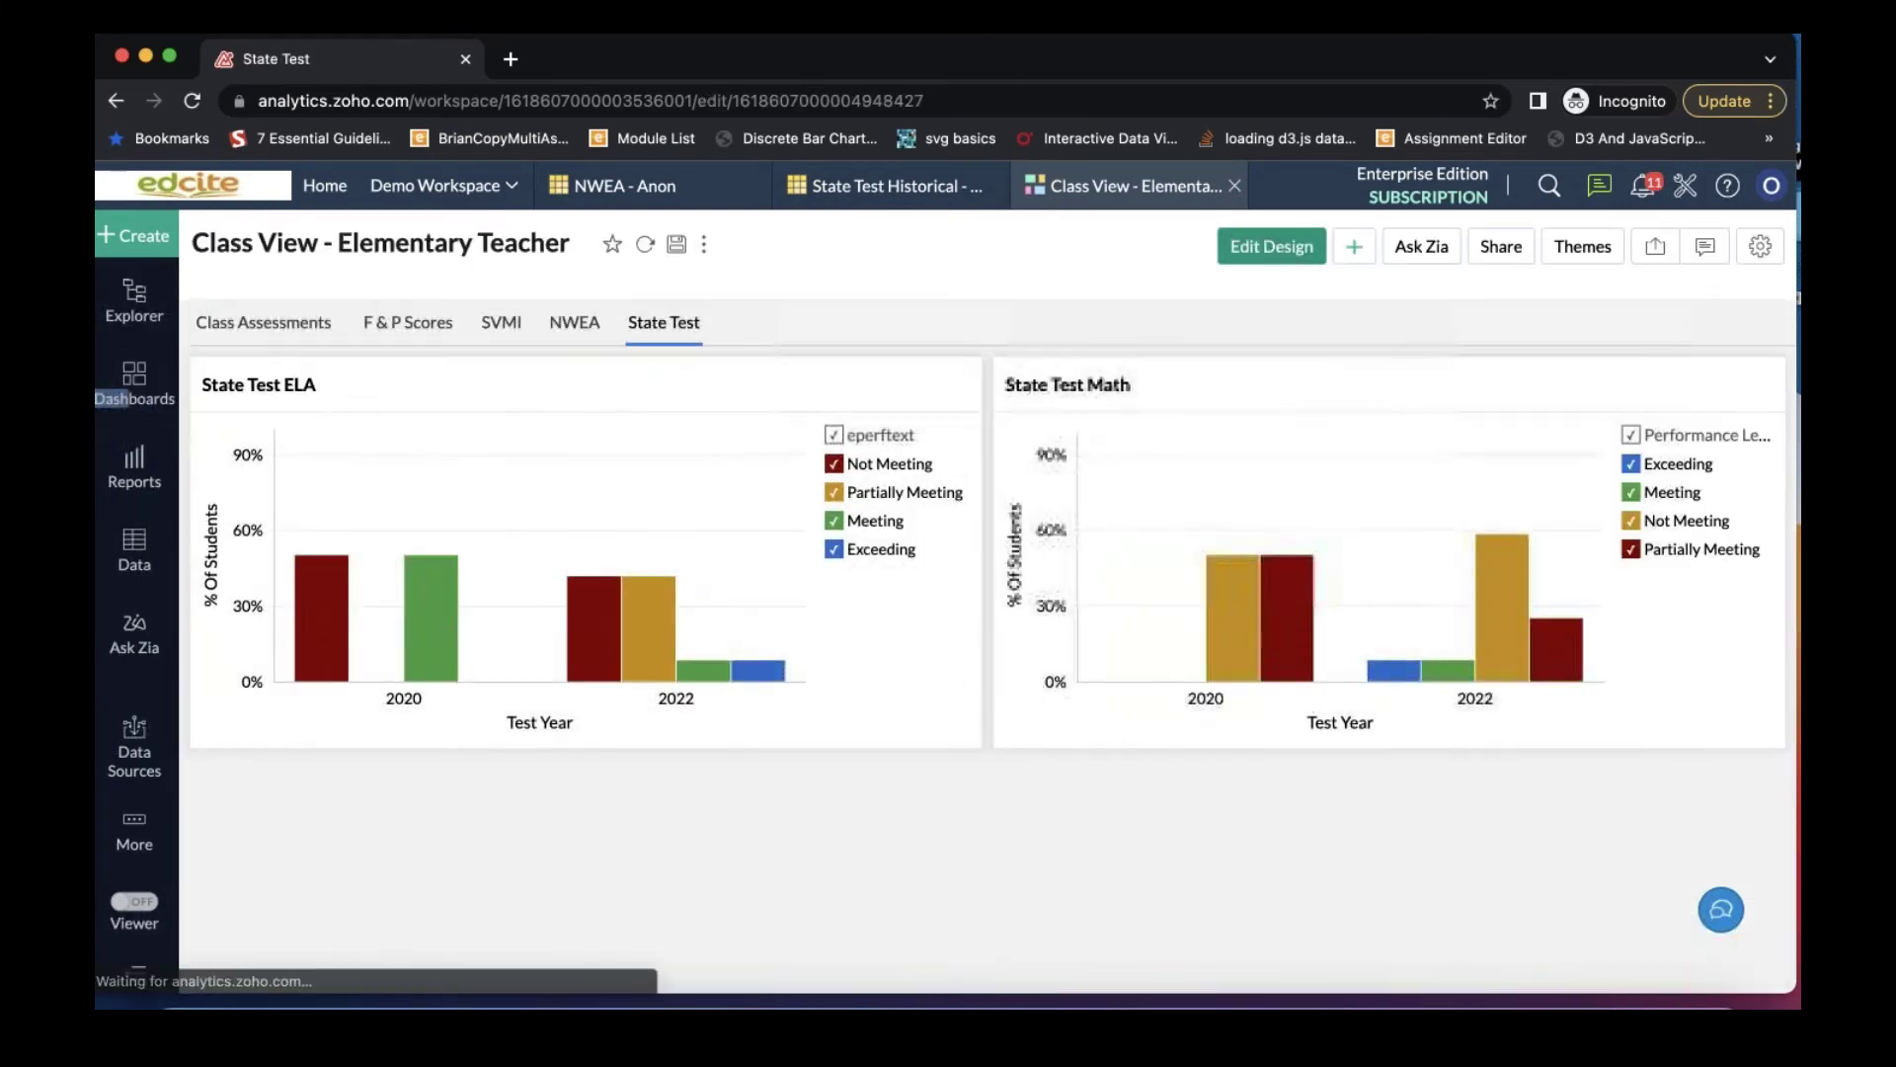
Step: Add the Proficiency column from State Test Historical as a user filter on the State Test dashboard and save it
left_click(1273, 251)
left_click(585, 381)
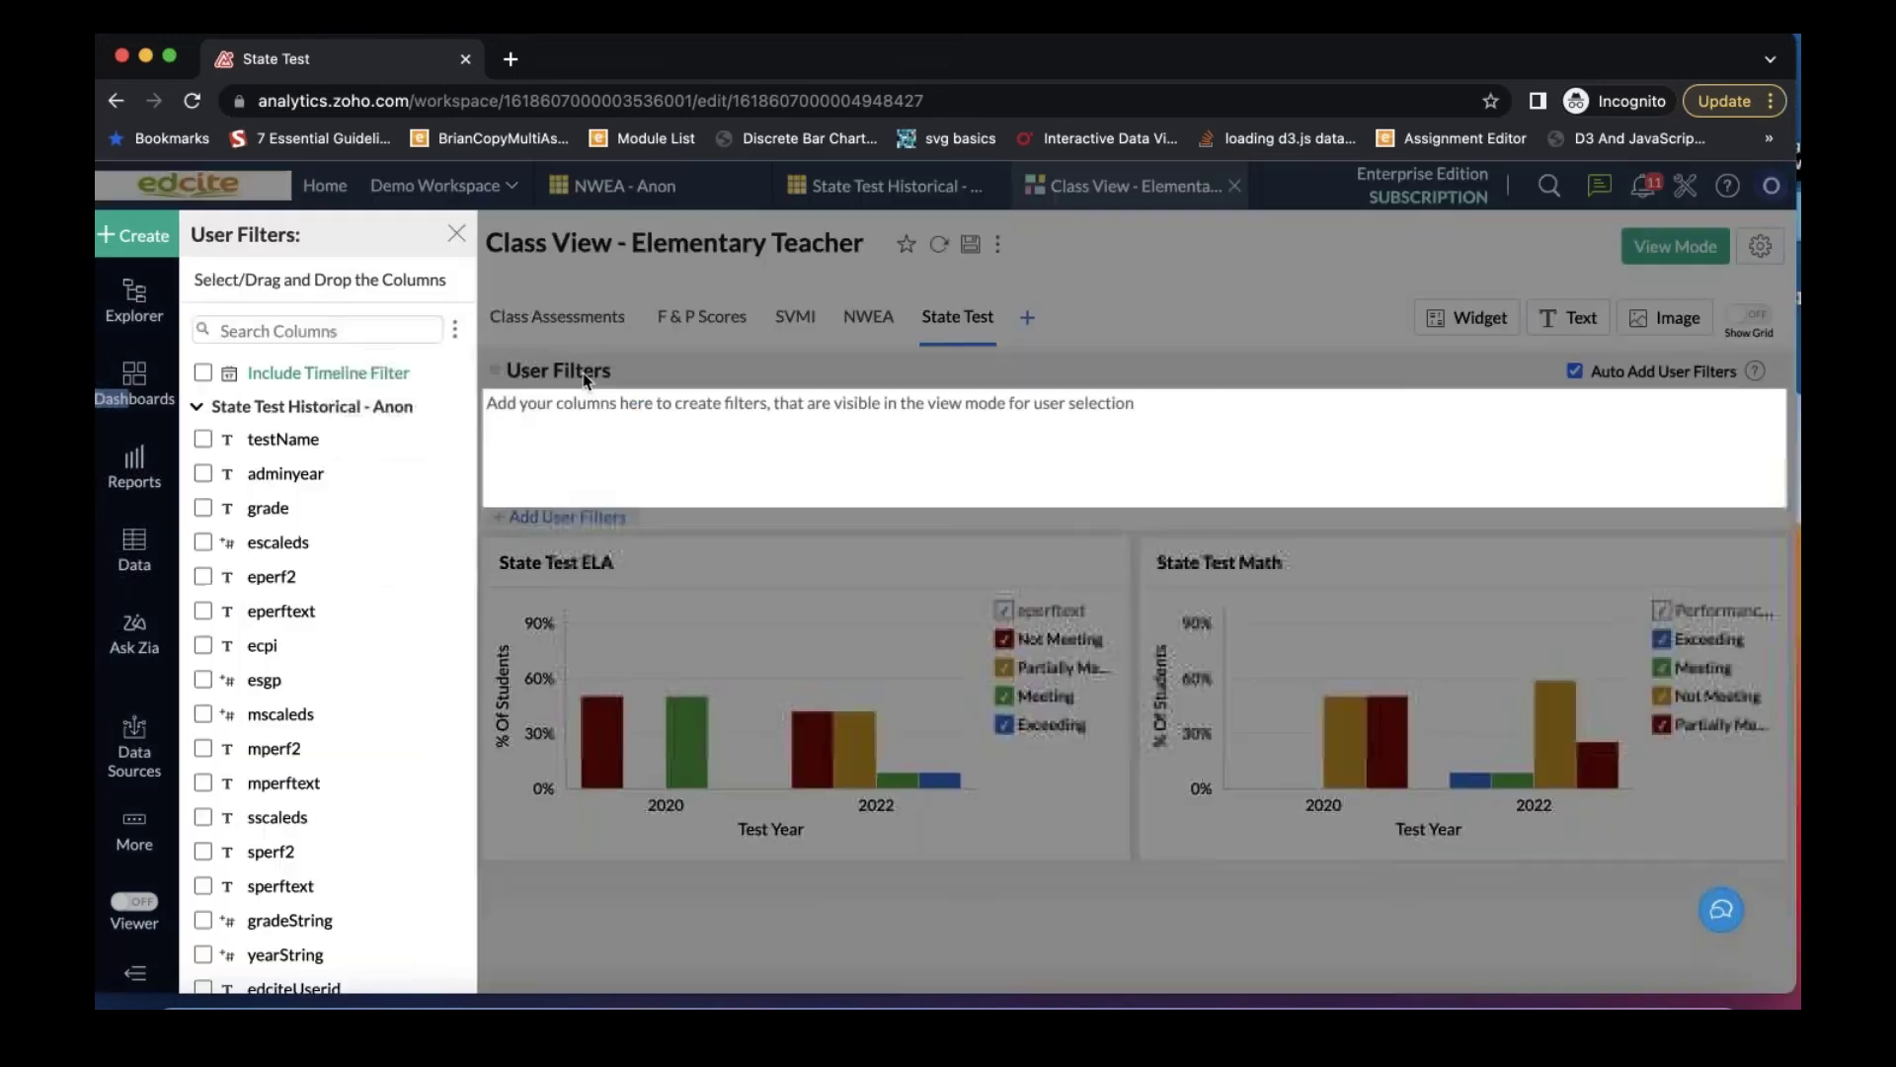
scroll(326, 741, "down", 3)
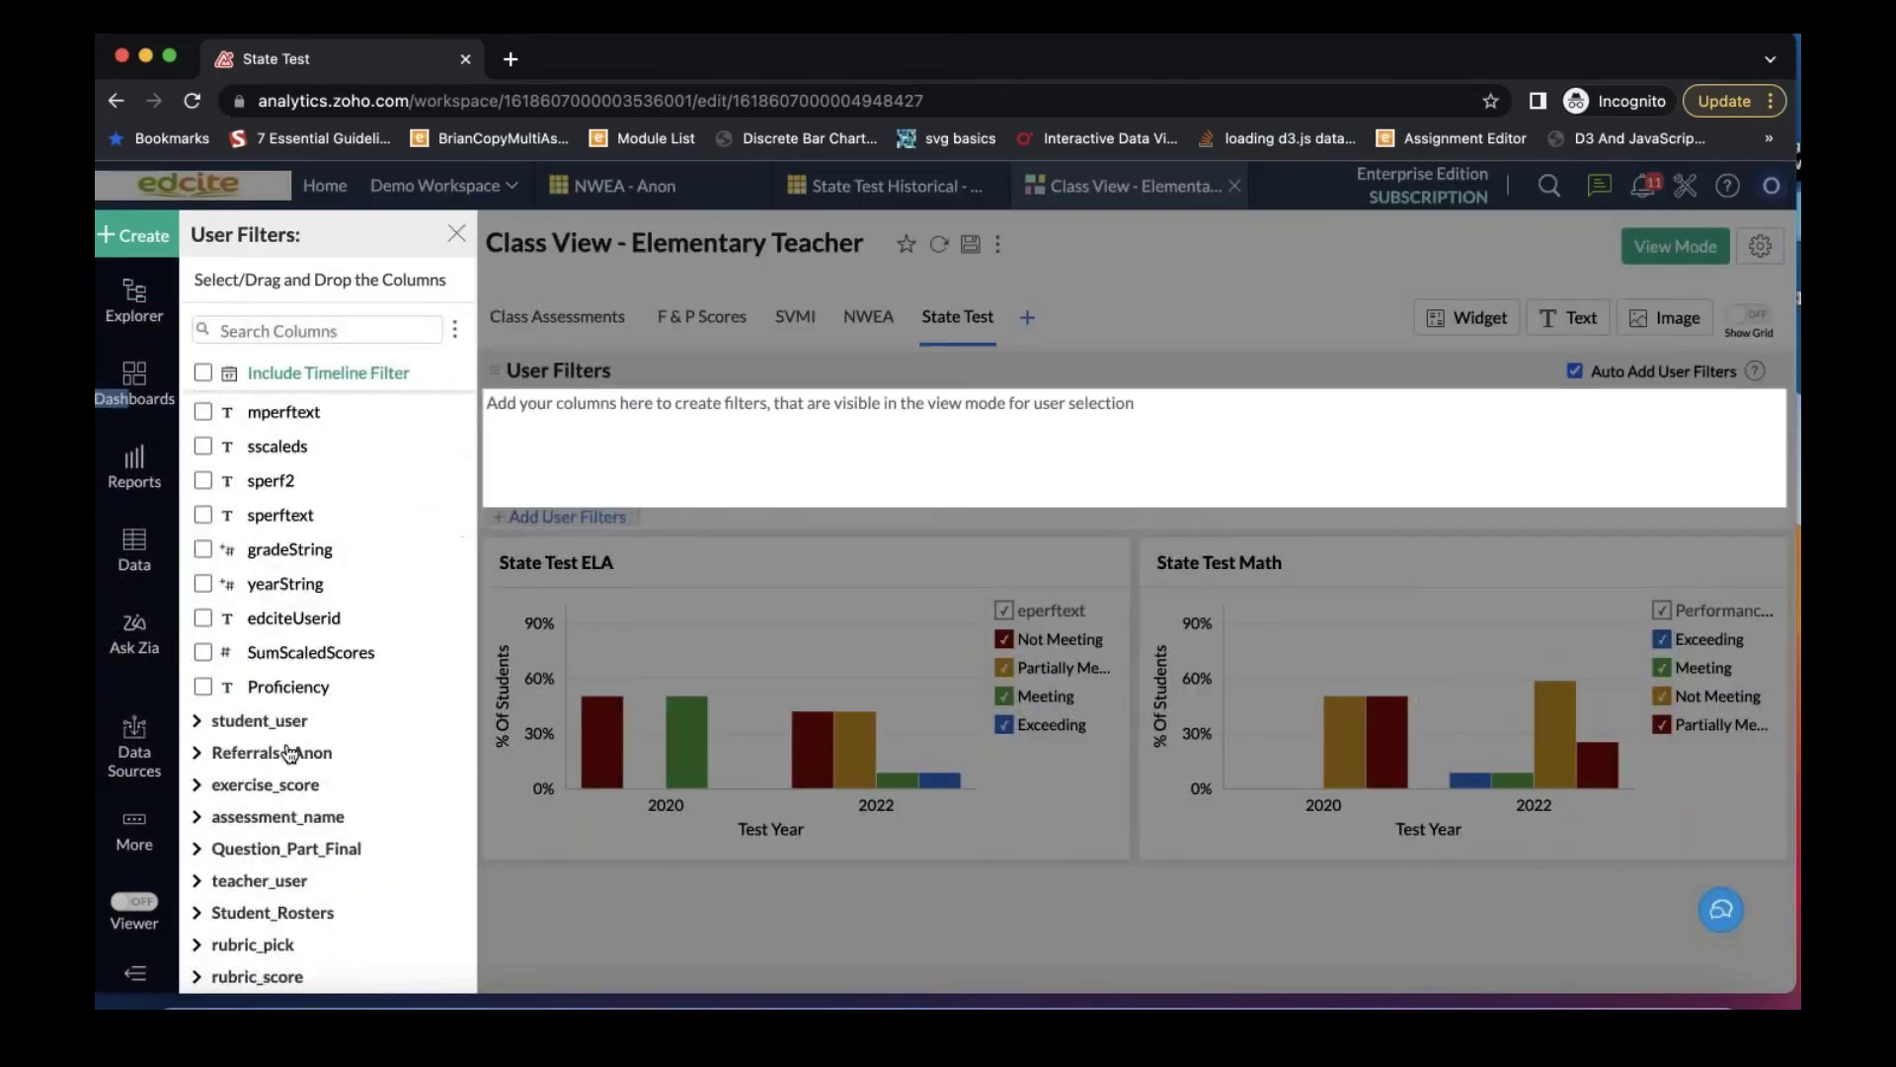
scroll(322, 745, "up", 1)
left_click_drag(286, 710, 577, 499)
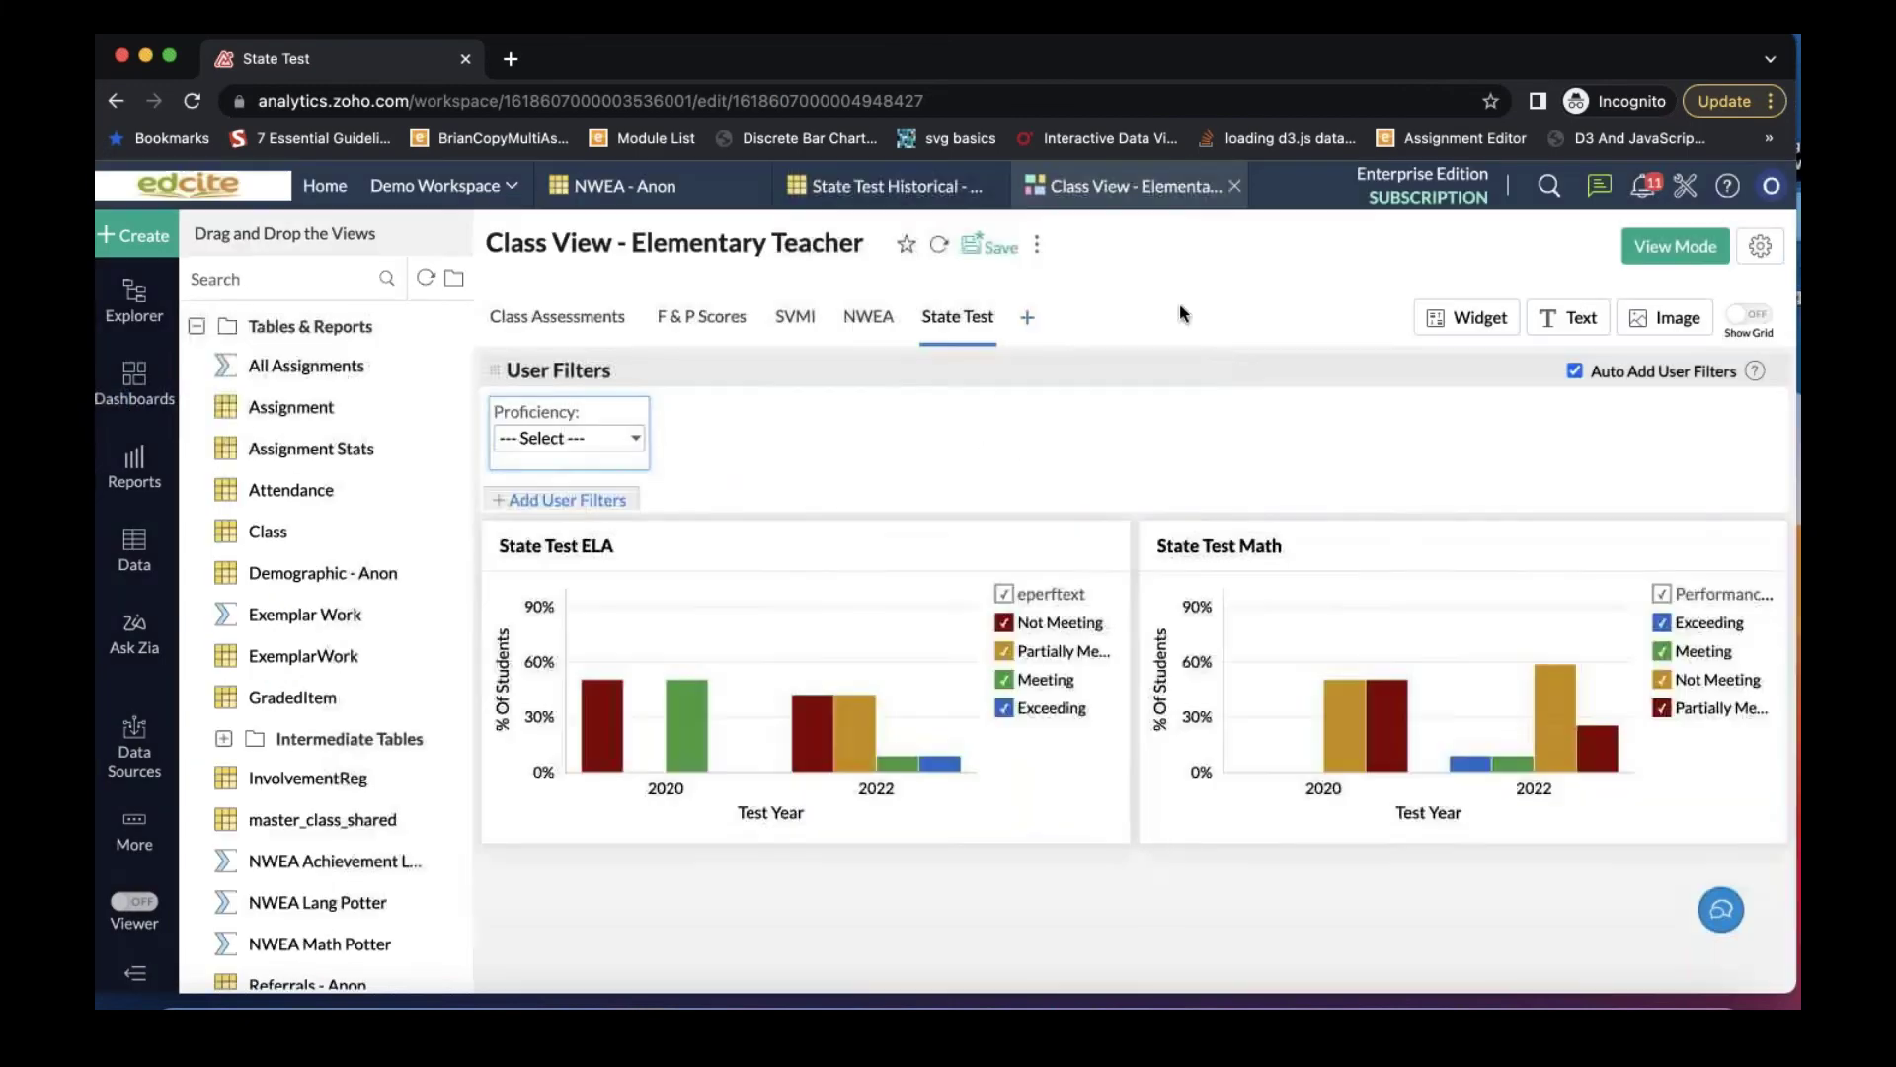
left_click(995, 247)
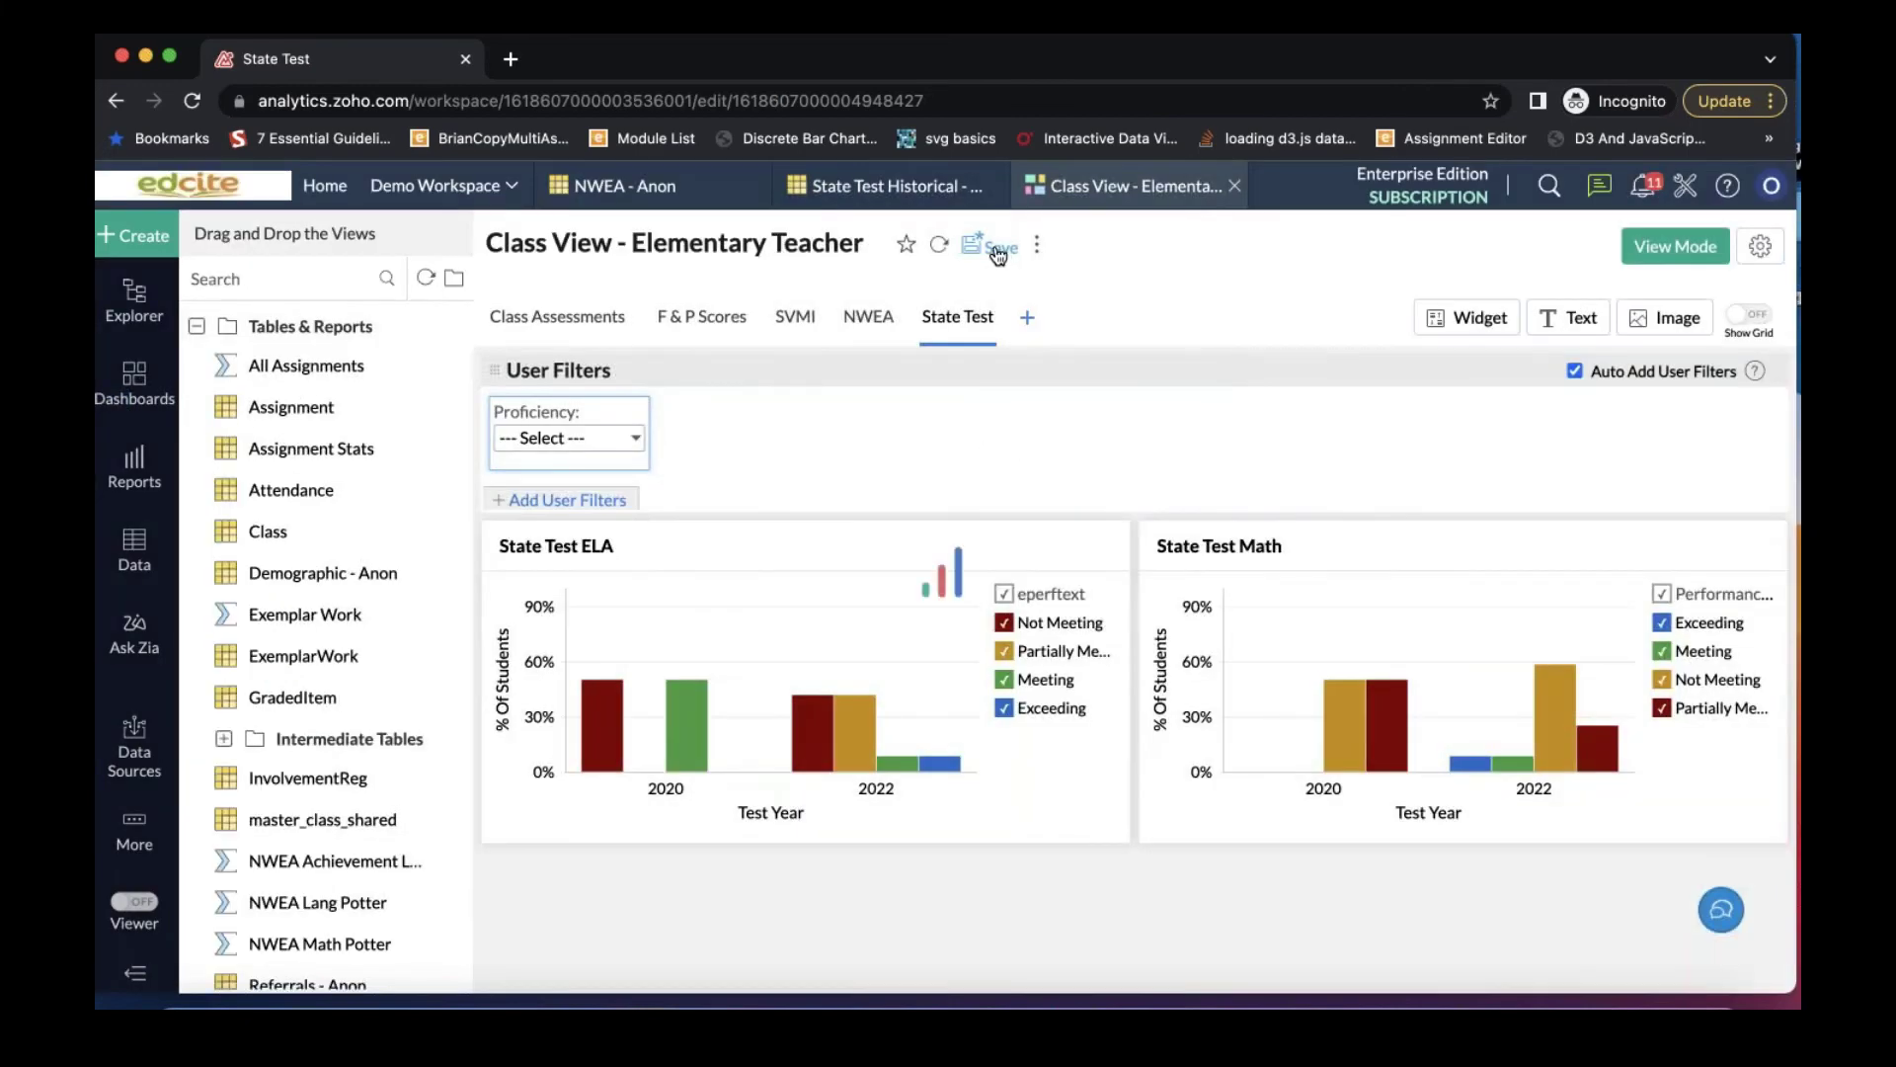
Step: Return the dashboard to view mode and examine the choices of the Proficiency filter
left_click(1691, 248)
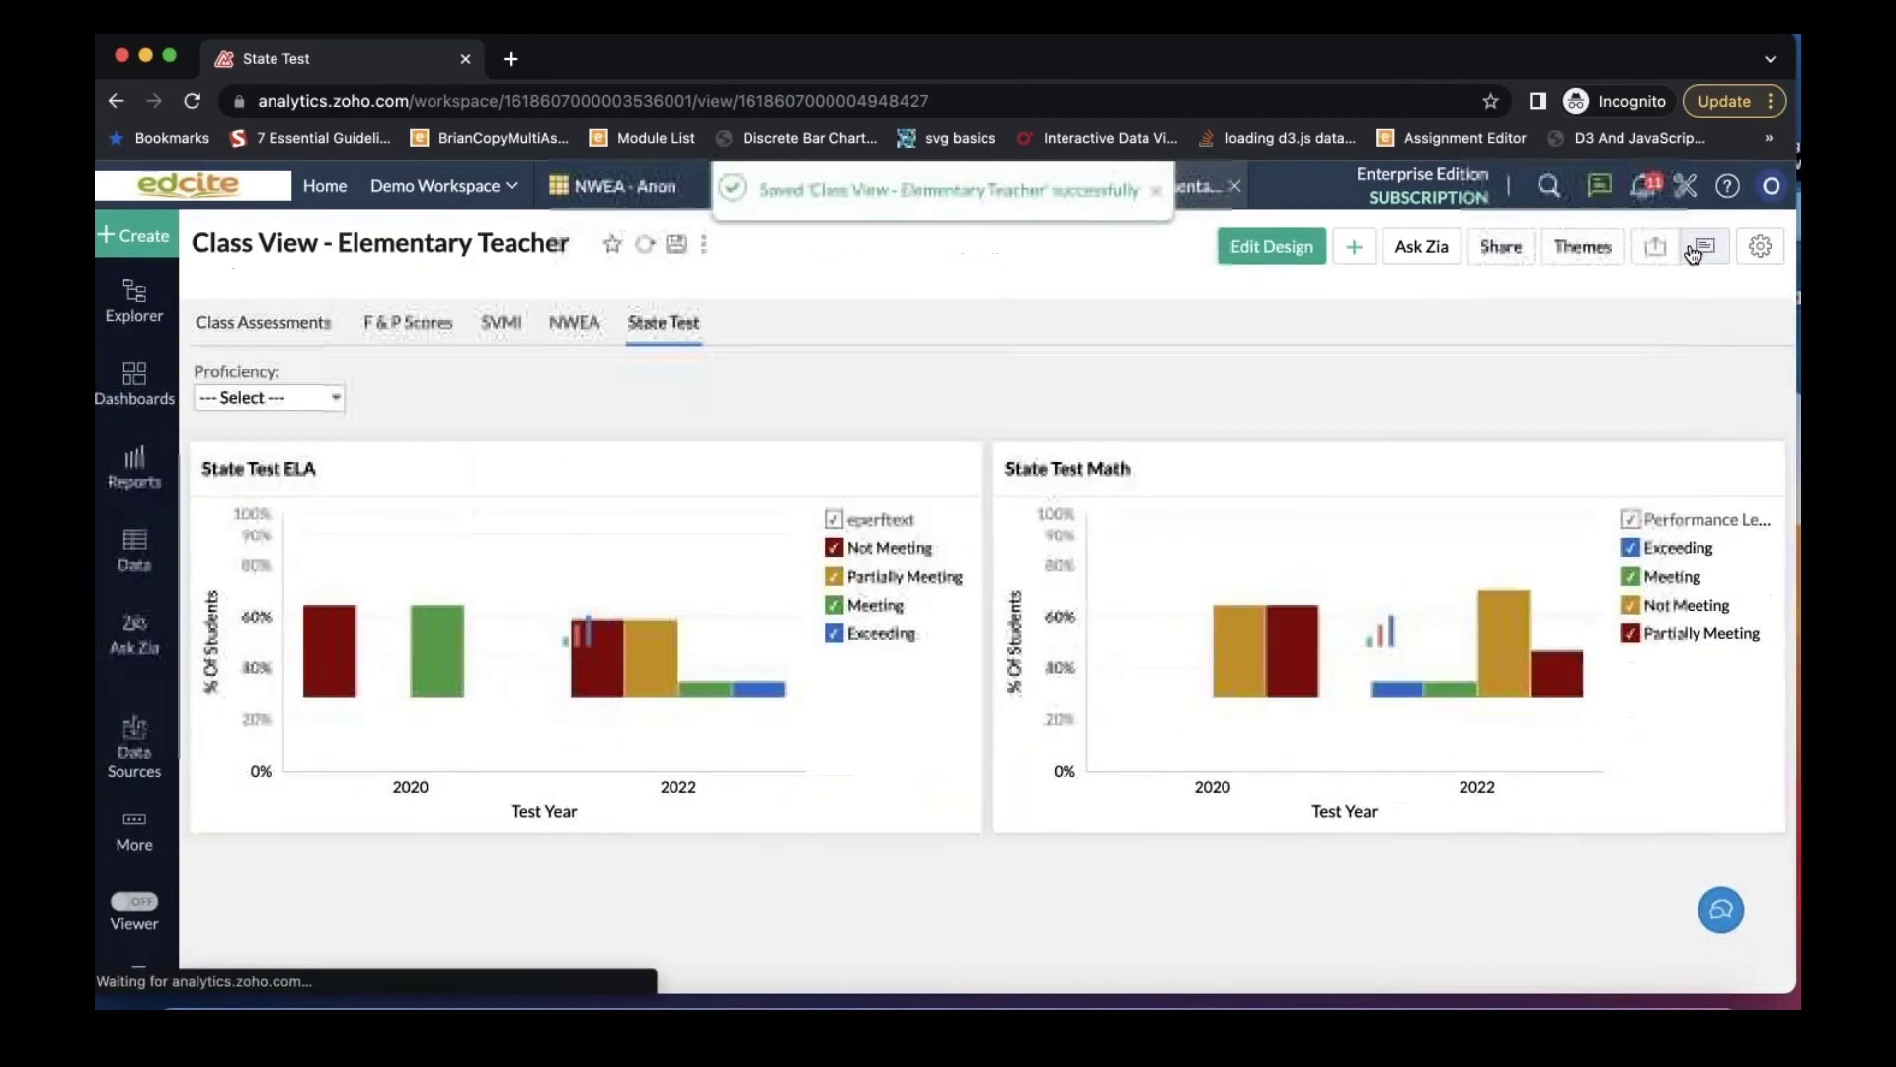
left_click(334, 398)
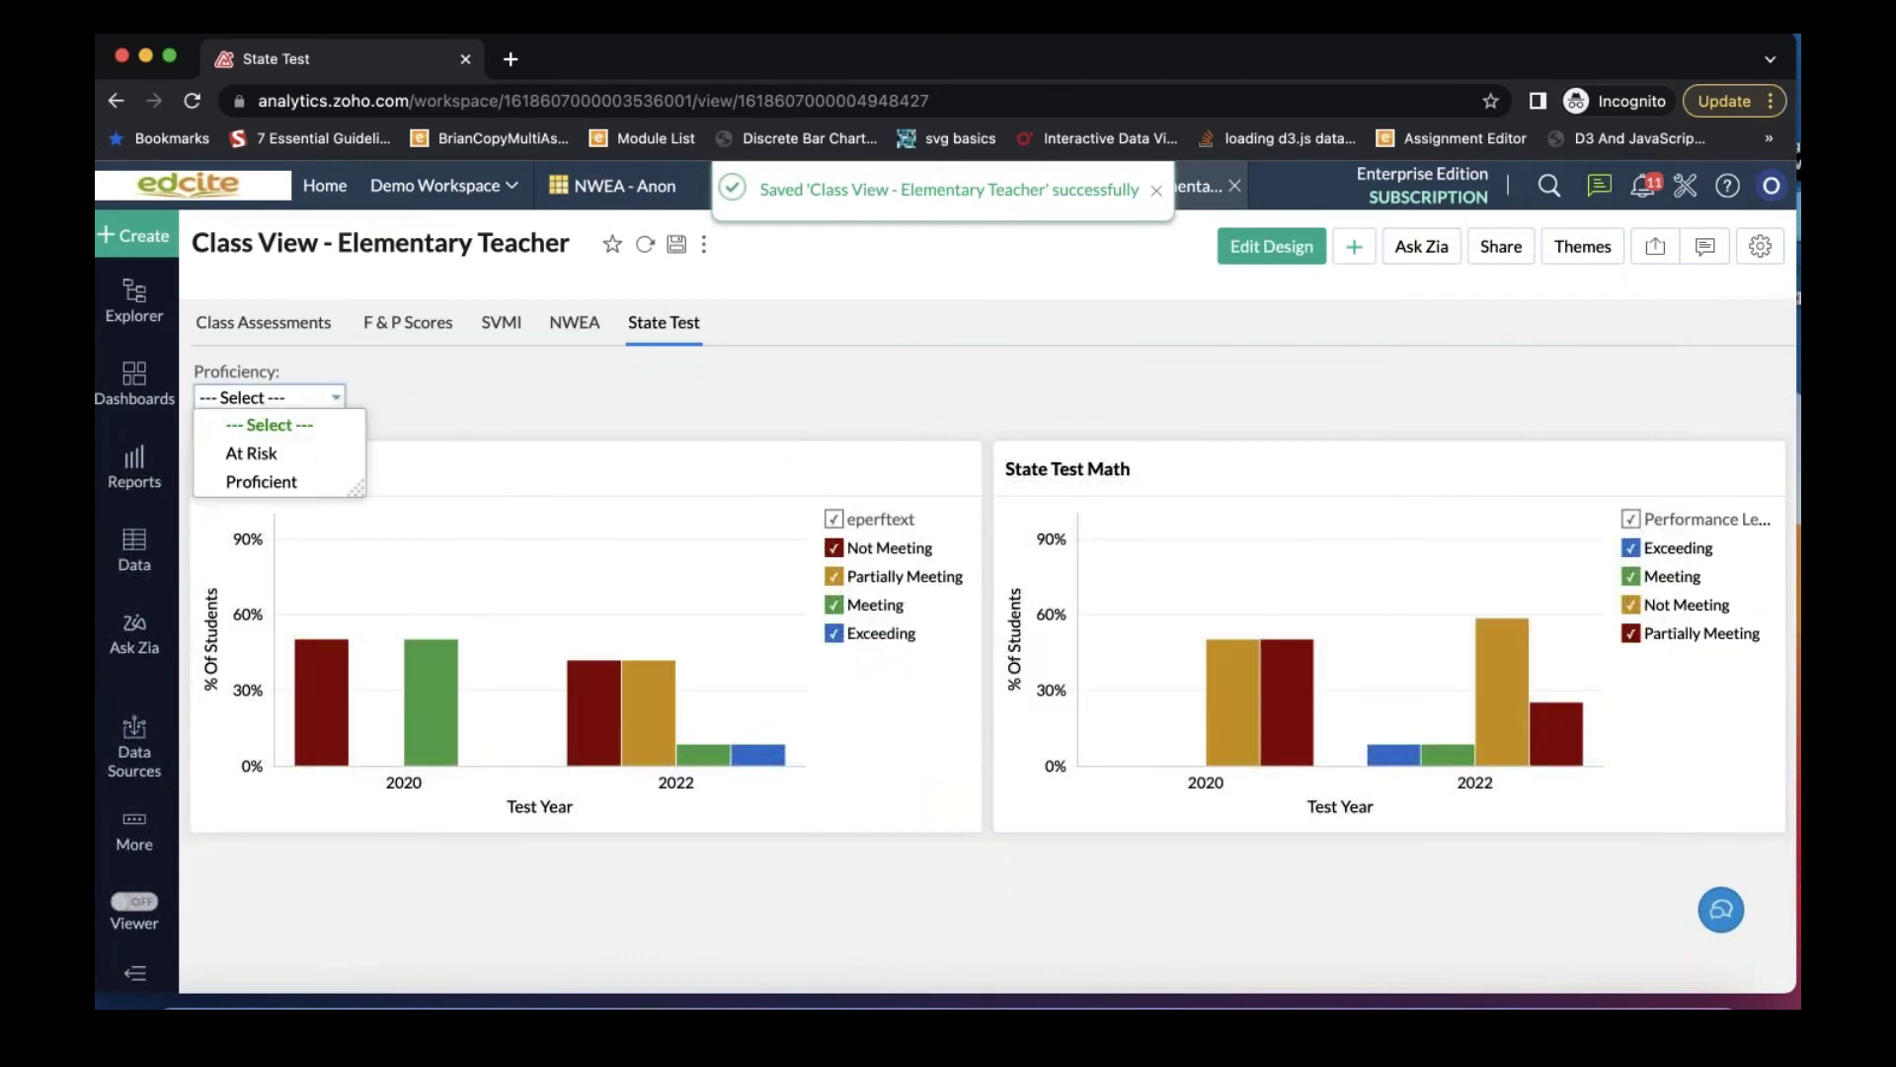
left_click(309, 466)
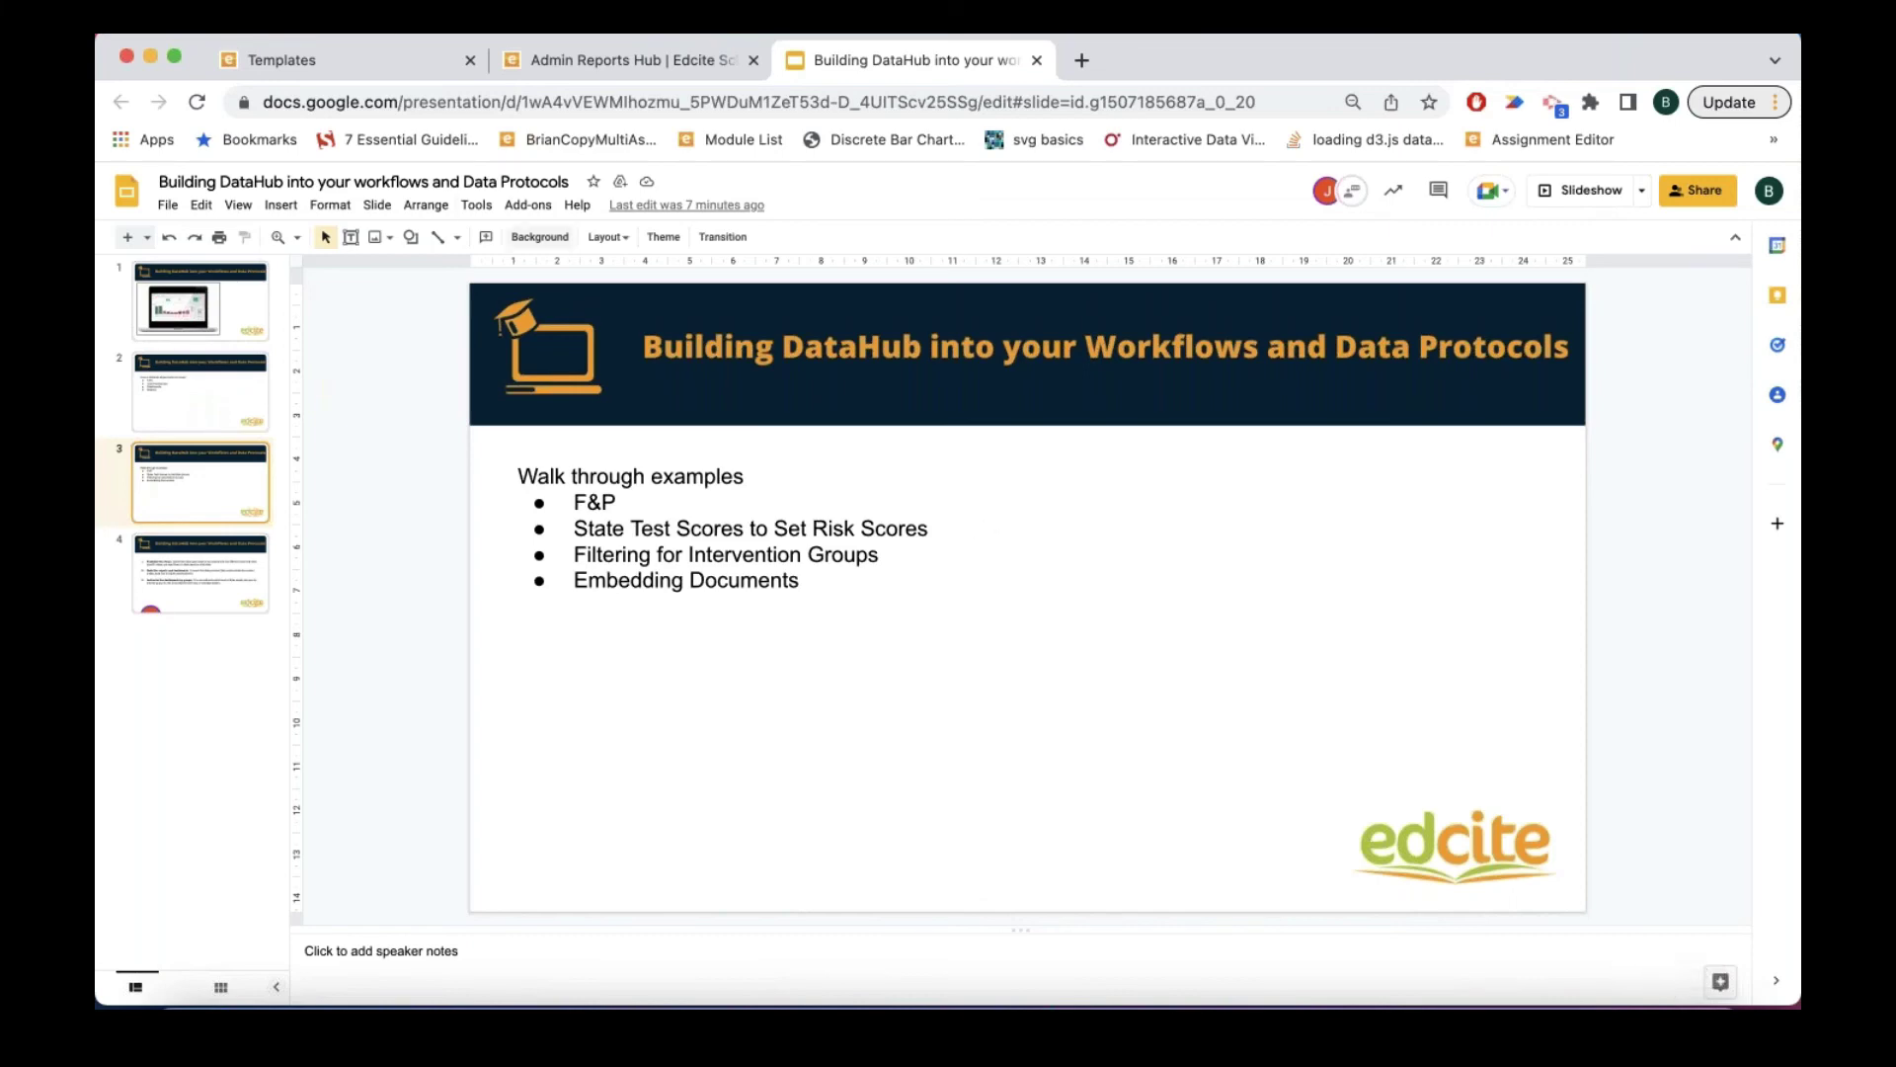
Step: Switch to the Edcite Templates page and open the Elementary Teacher Dashboard template for a teacher
left_click(359, 61)
scroll(831, 798, "down", 2)
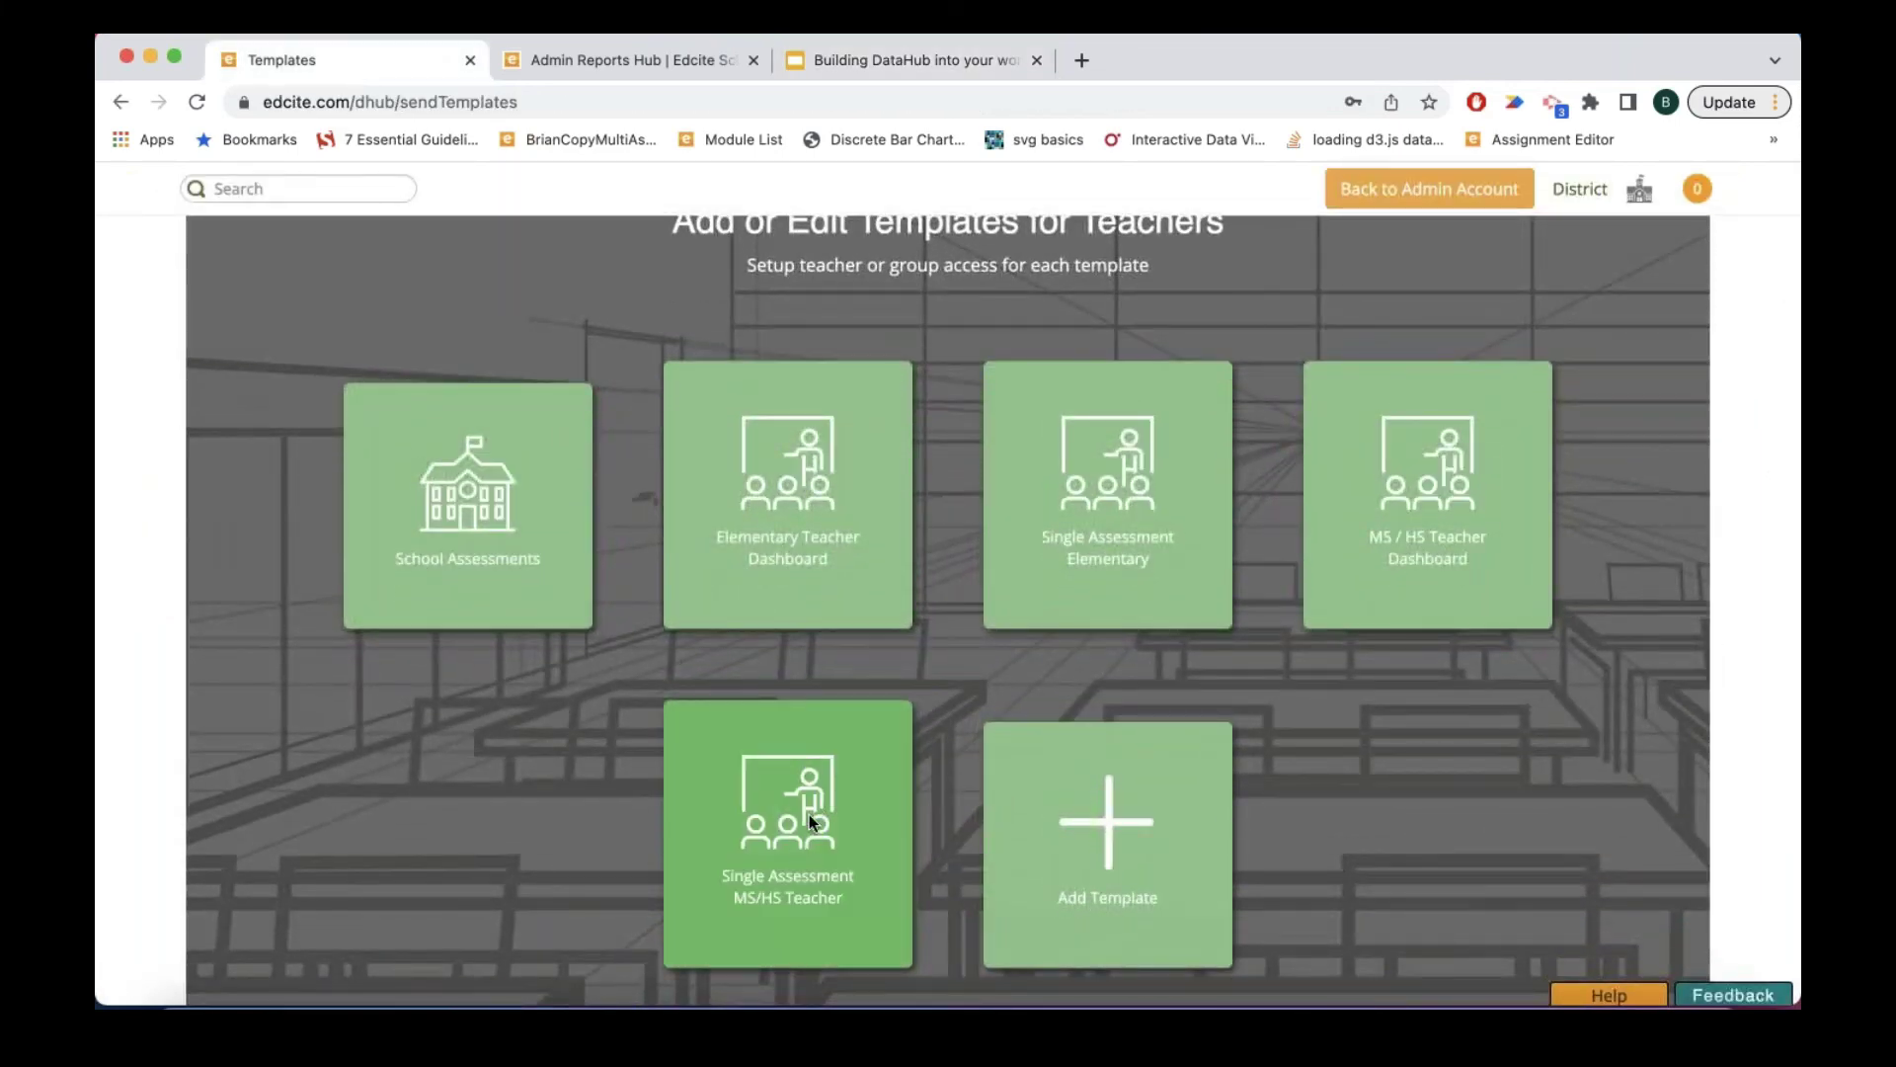
left_click(774, 467)
left_click(644, 832)
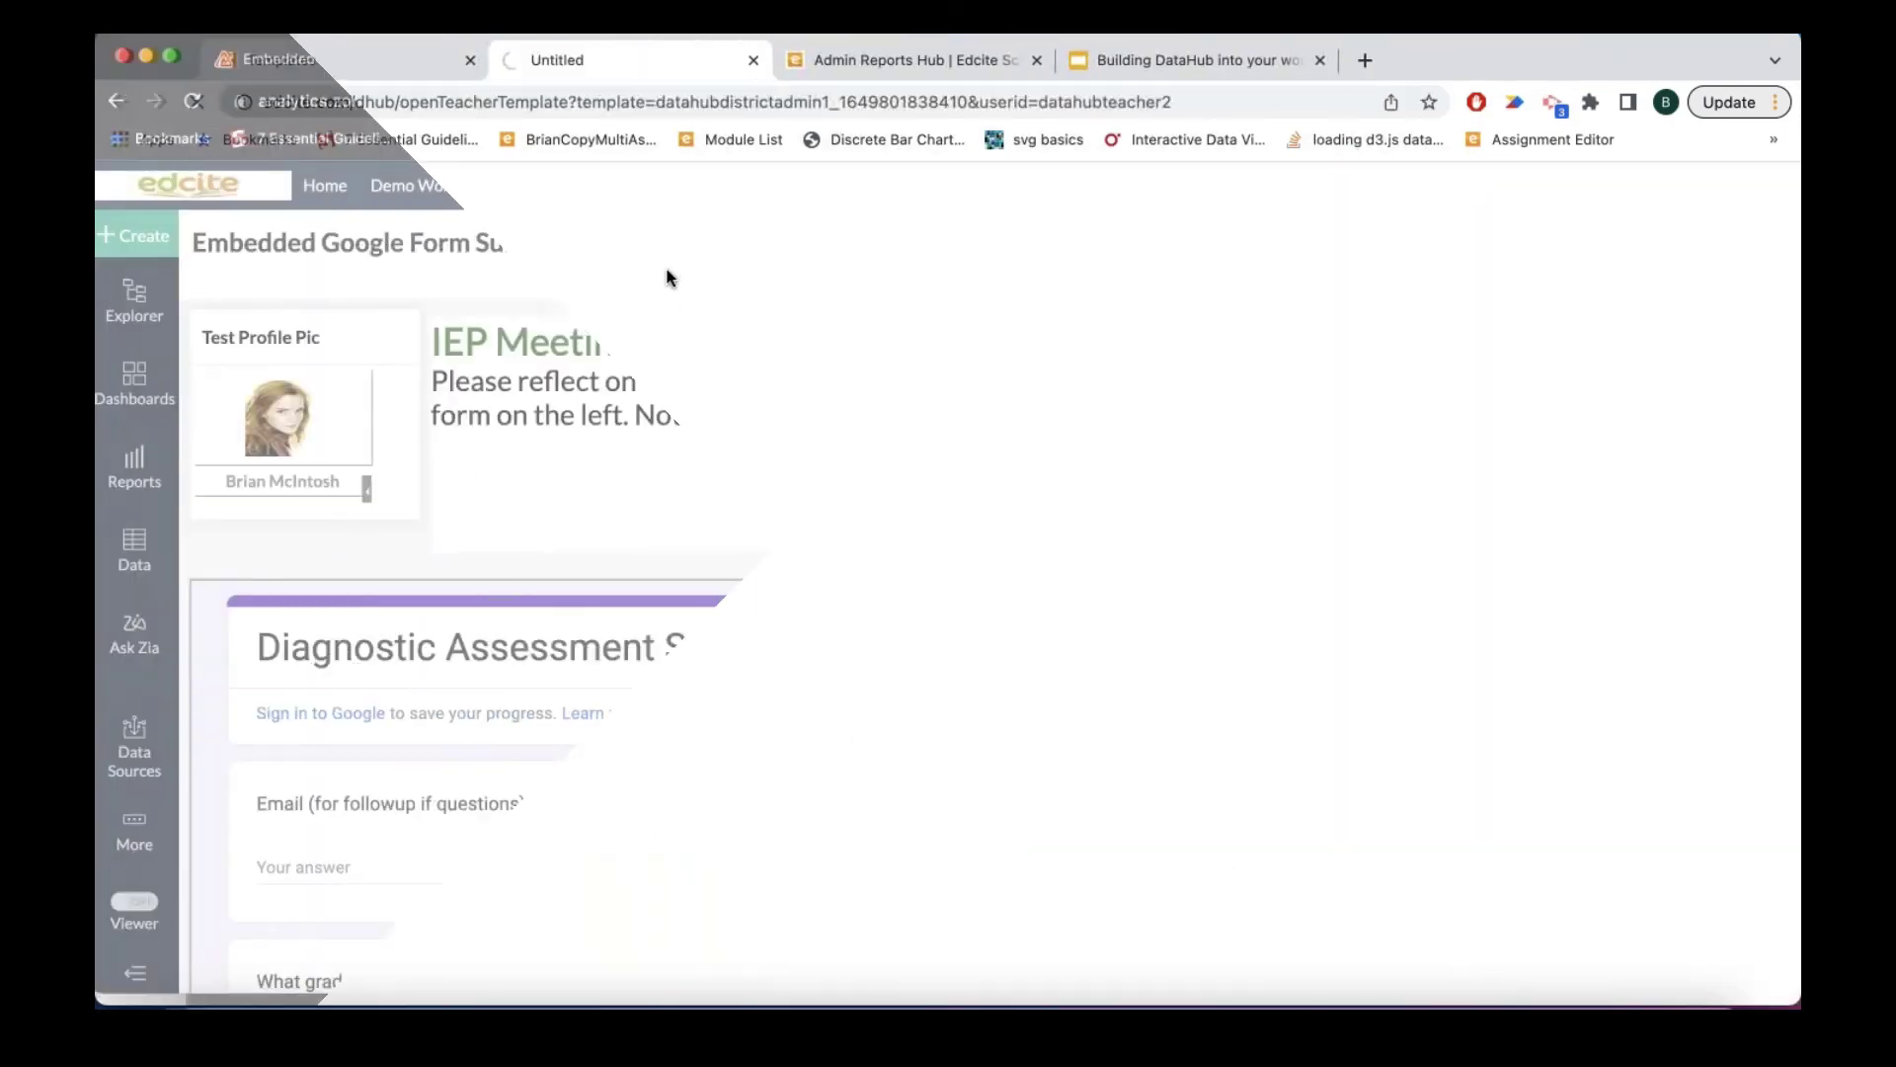
Step: Review the Embedded Google Form Survey dashboard's embedded form and SVMI charts in Zoho Analytics, then return to the Edcite Templates page
scroll(933, 688, "down", 2)
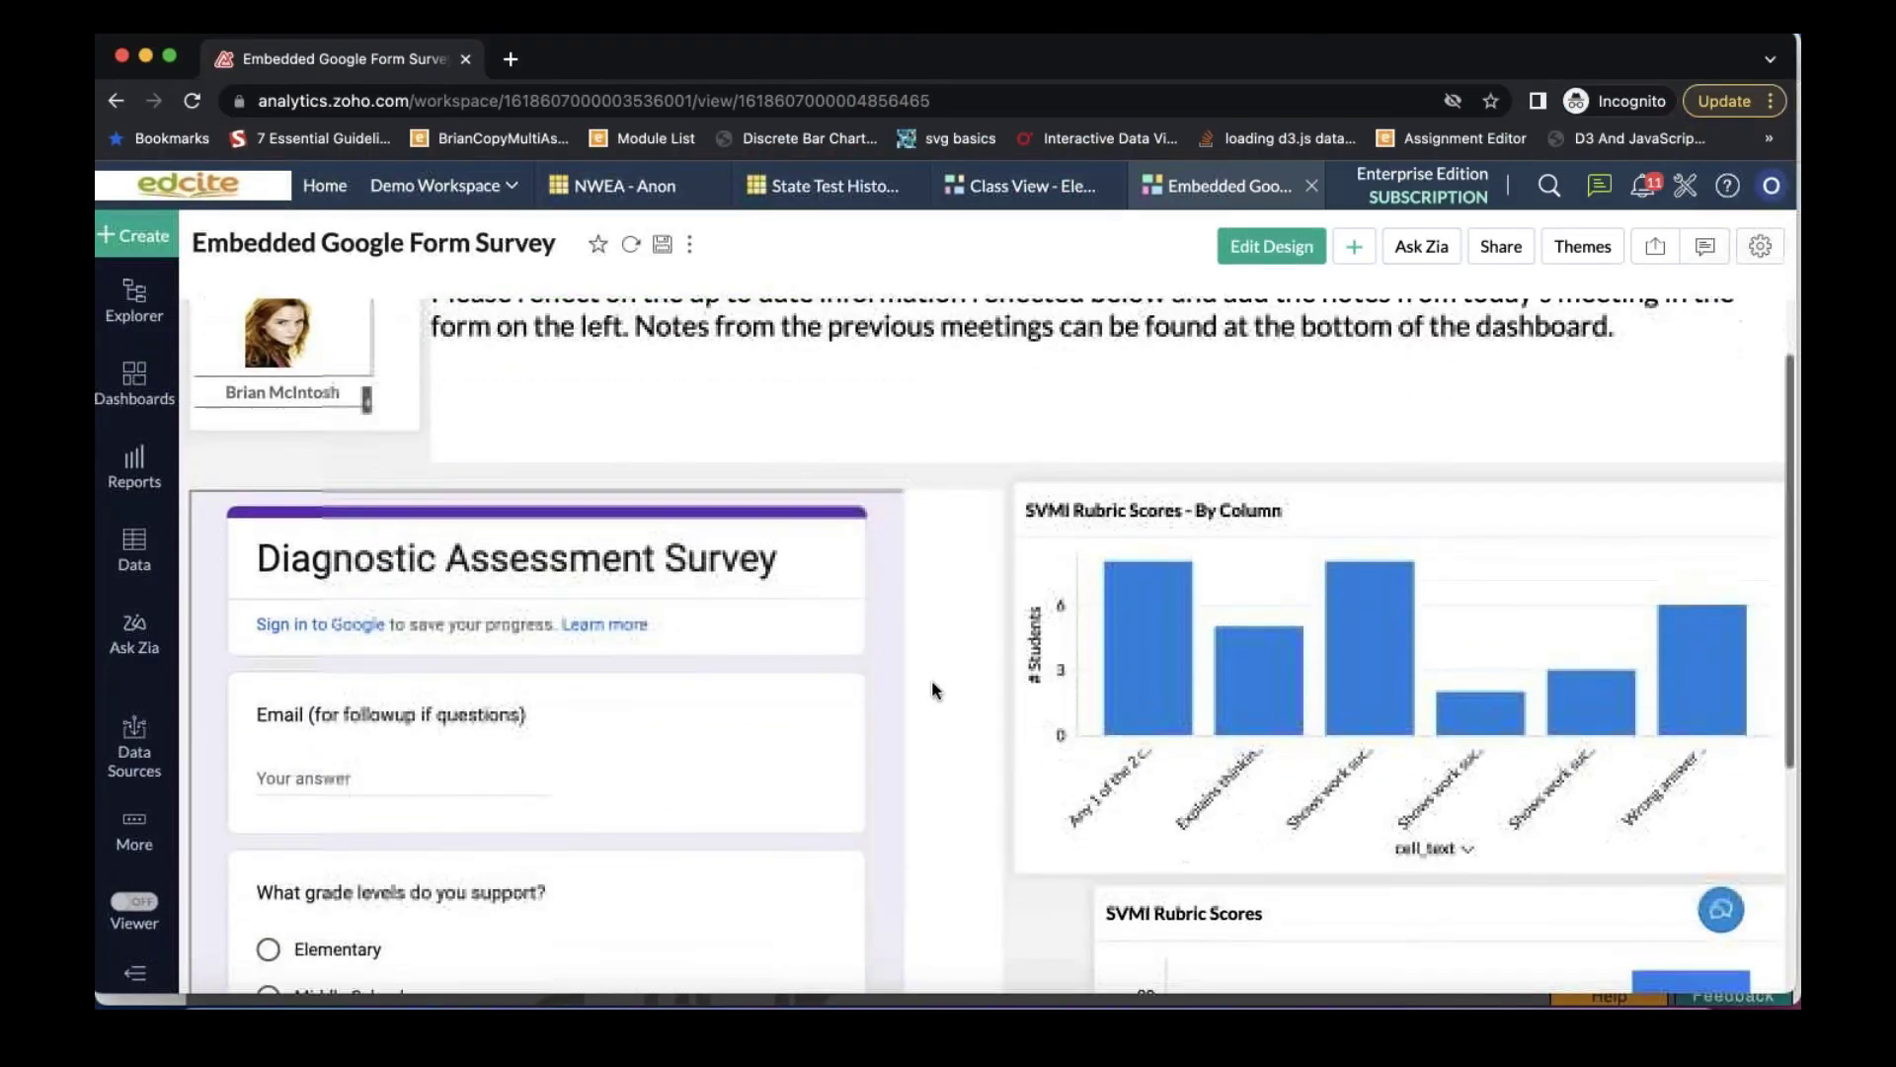
scroll(933, 689, "down", 2)
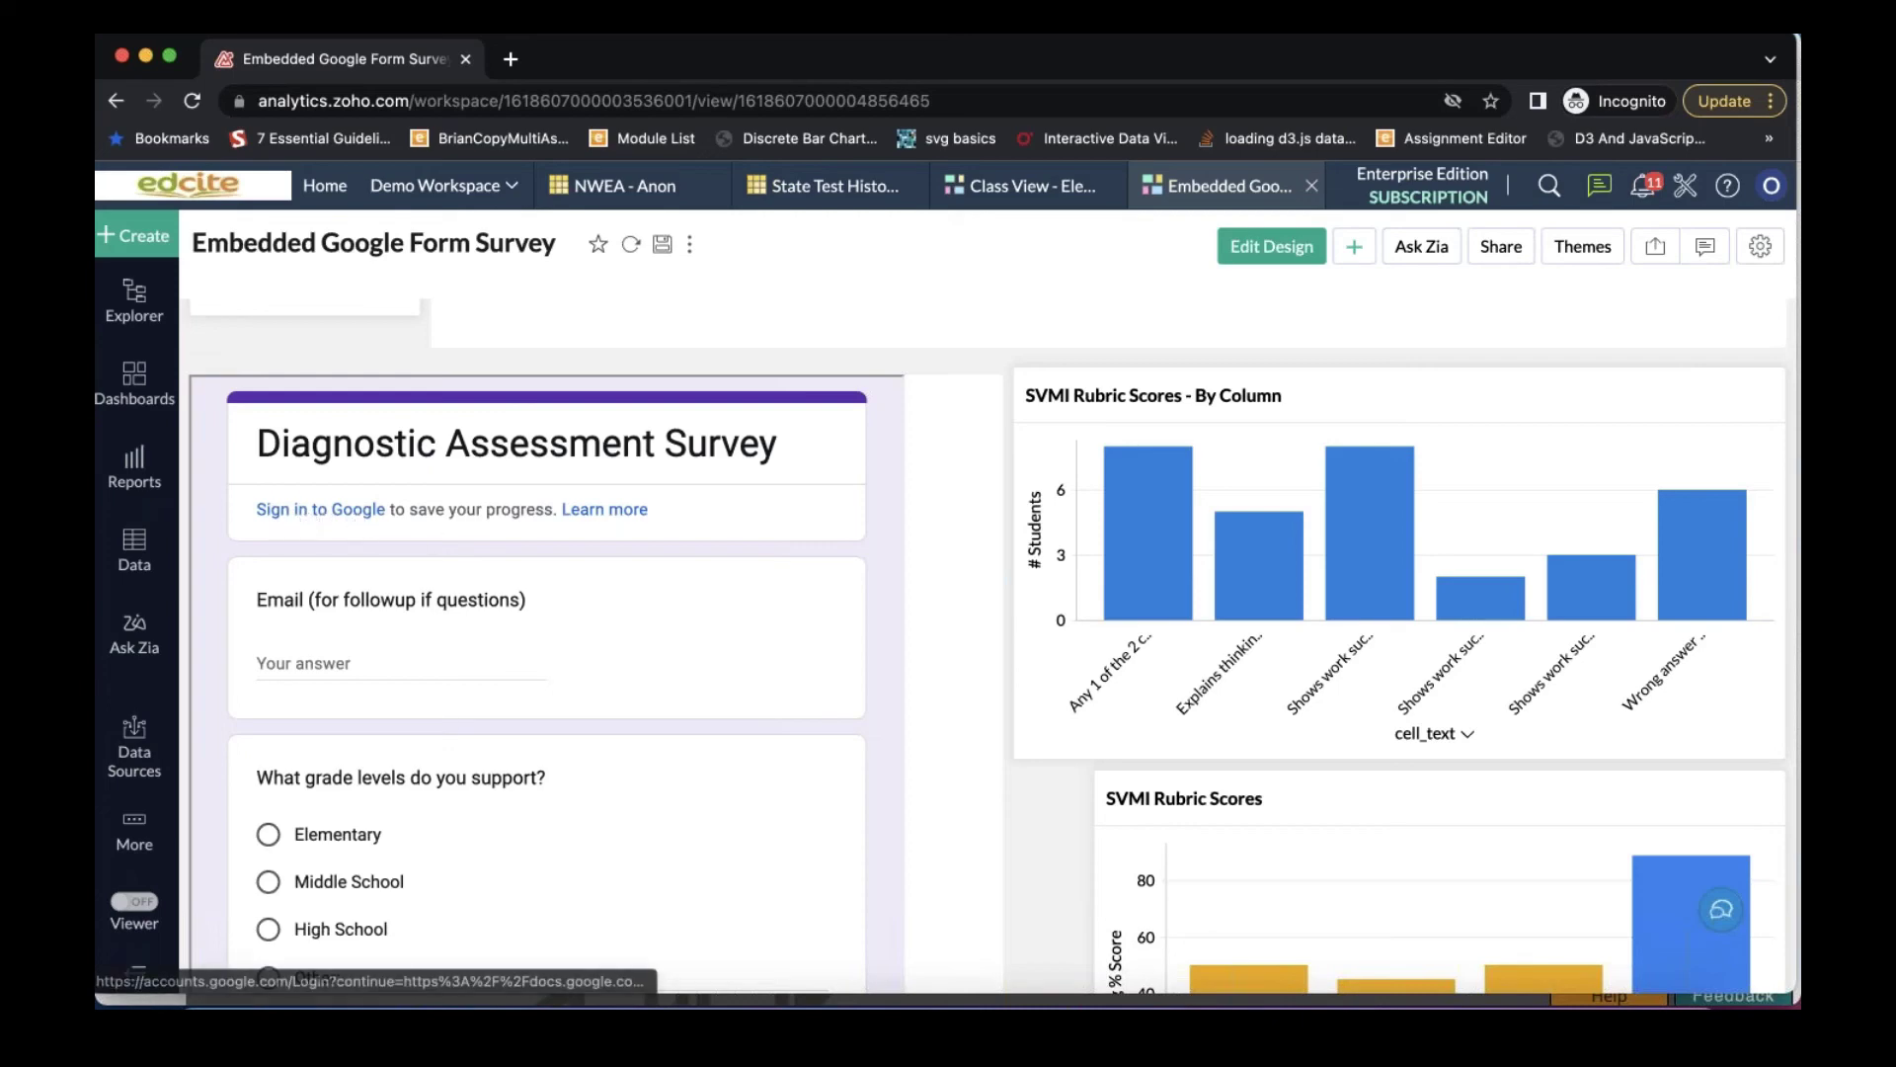
scroll(424, 566, "down", 6)
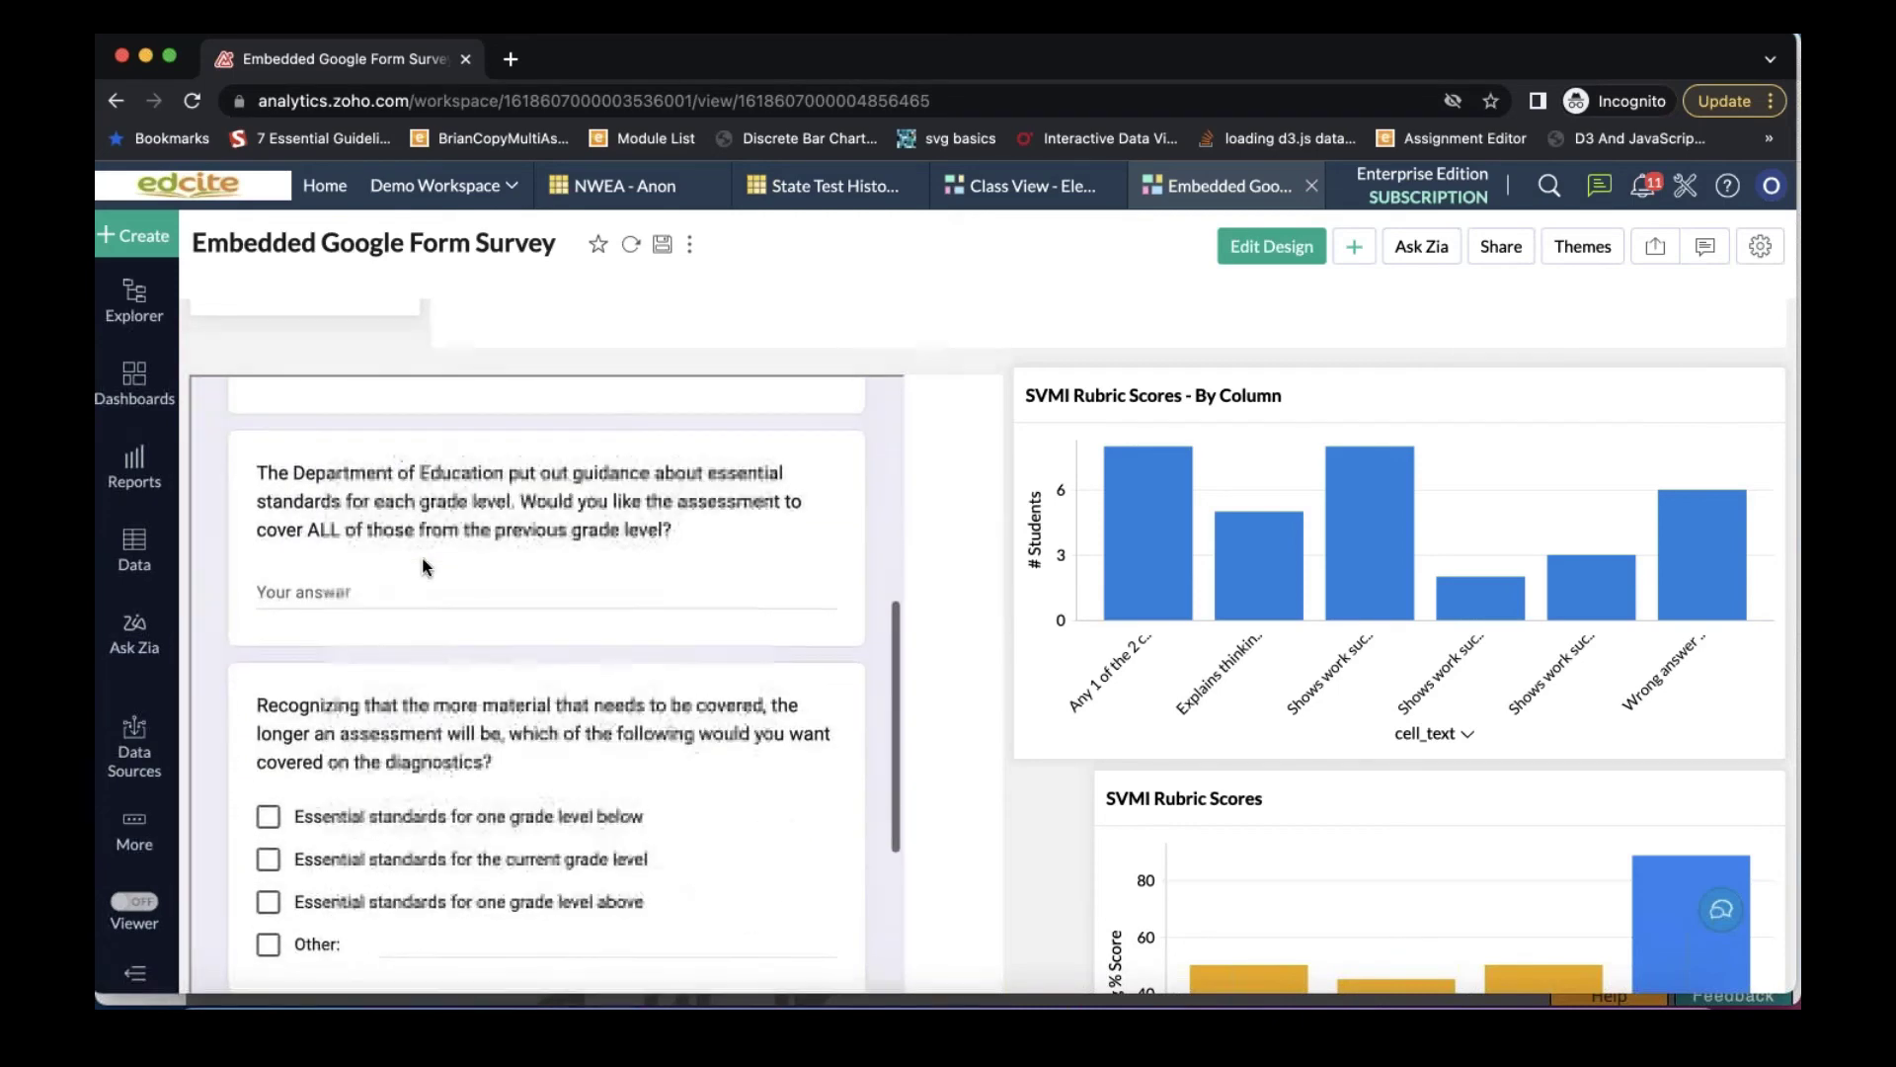
scroll(425, 566, "up", 4)
scroll(425, 566, "up", 6)
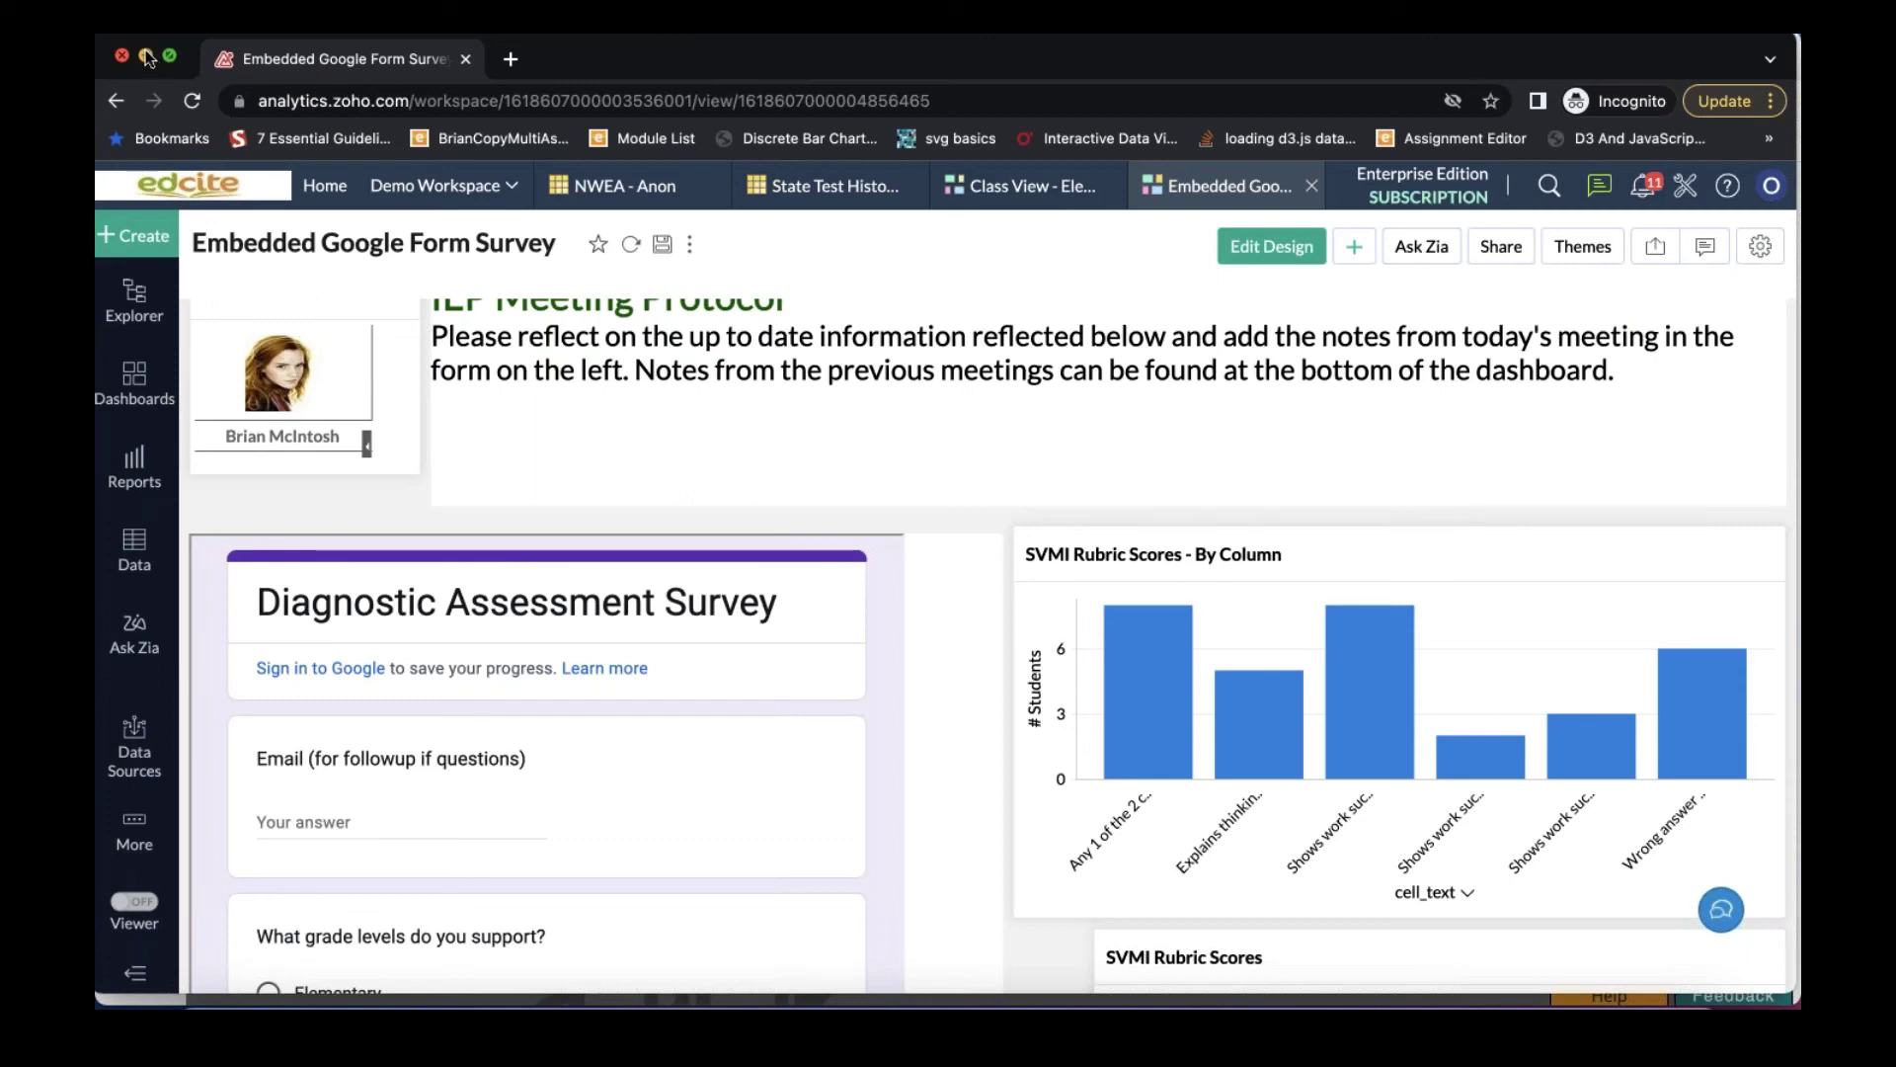
scroll(555, 714, "down", 1)
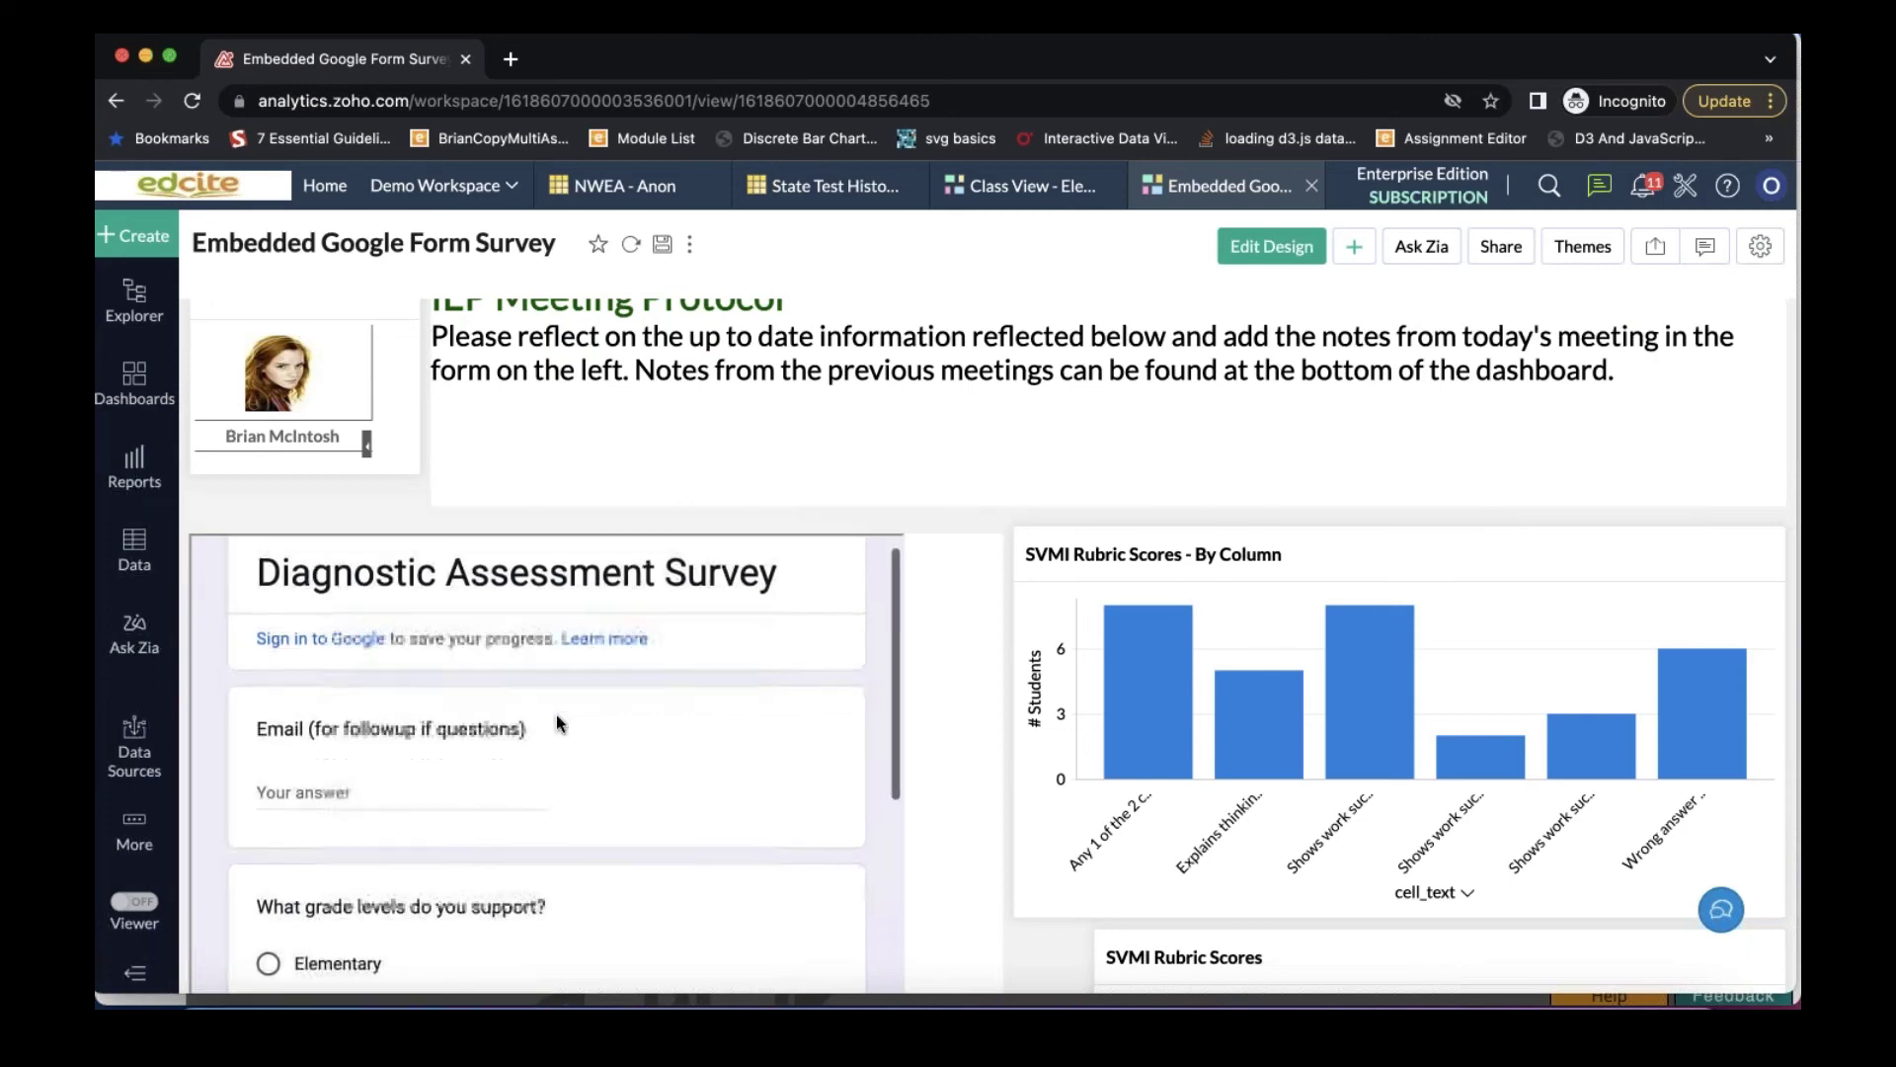
left_click(145, 59)
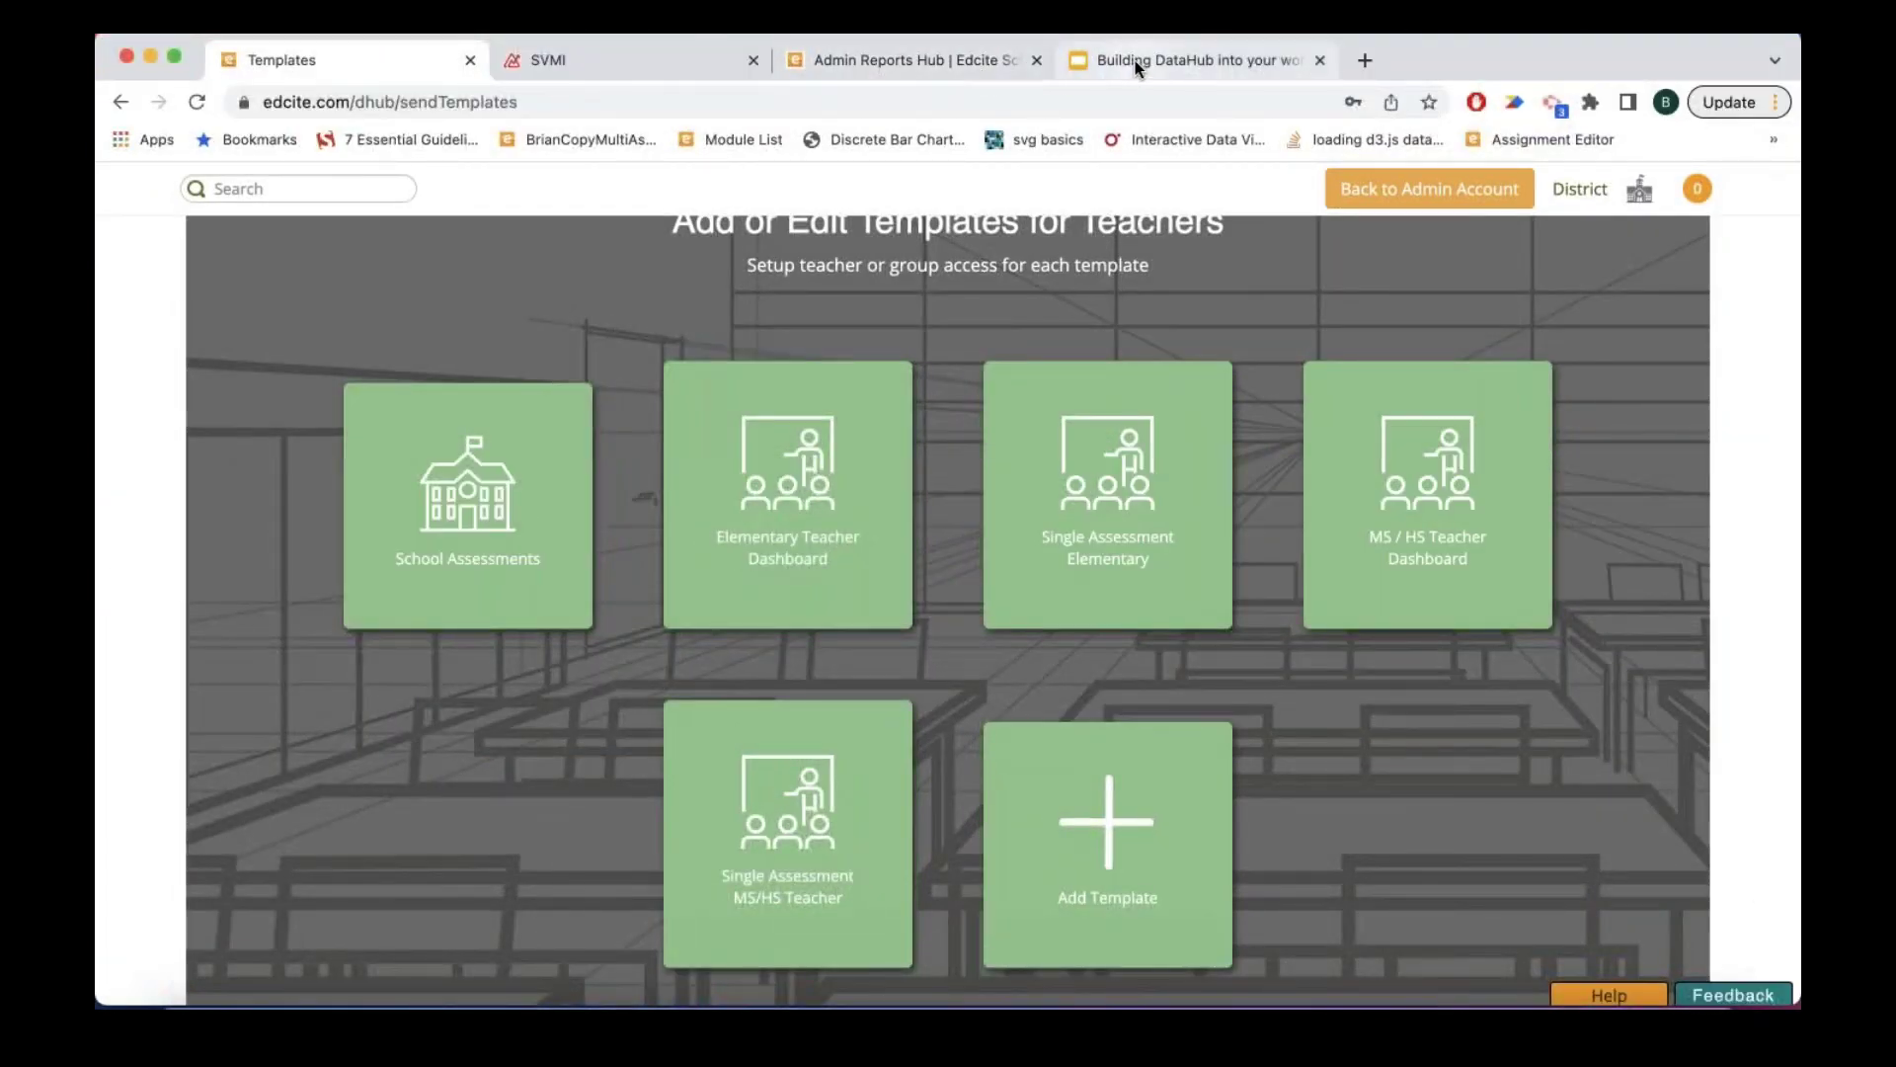